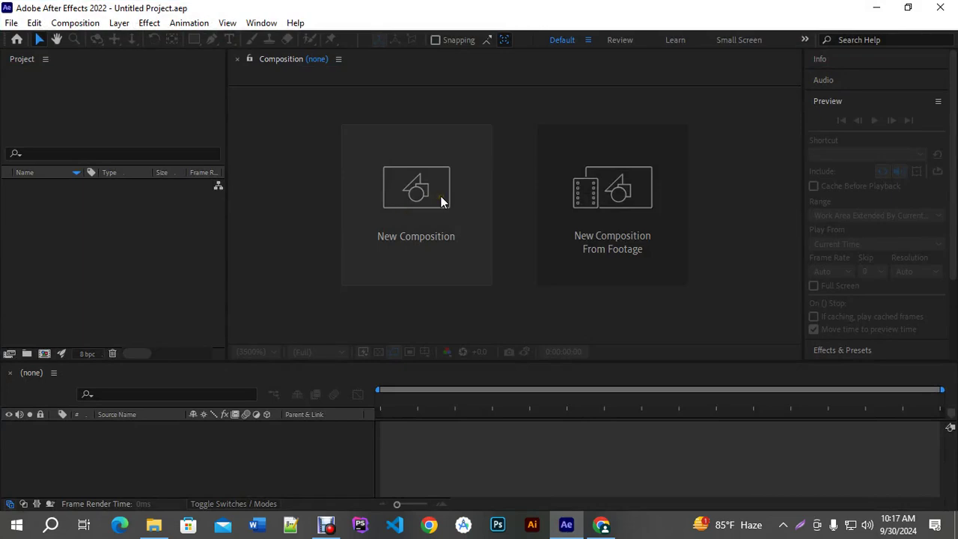
Create a new composition 1280 px wide and 720 px high at 30 fps with a 10-second duration
left_click(418, 192)
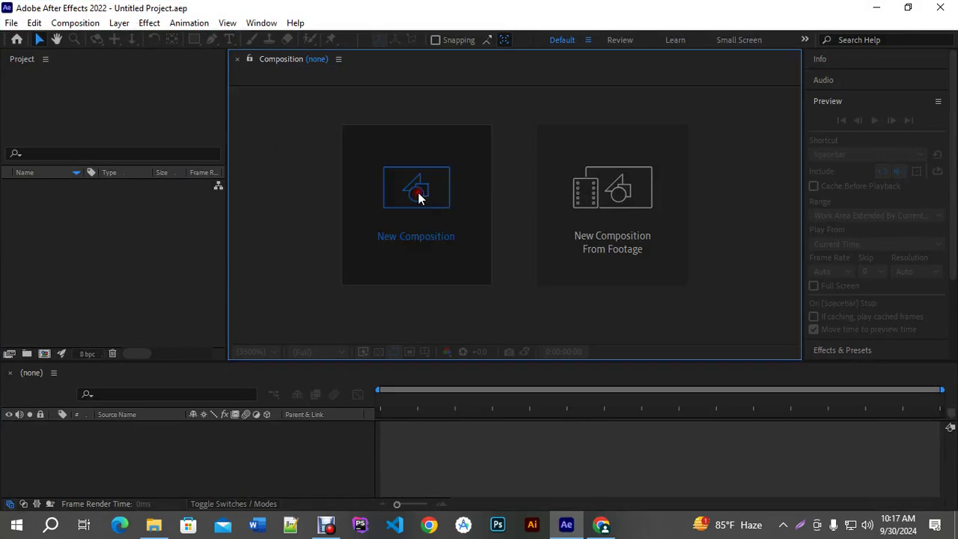
left_click(371, 173)
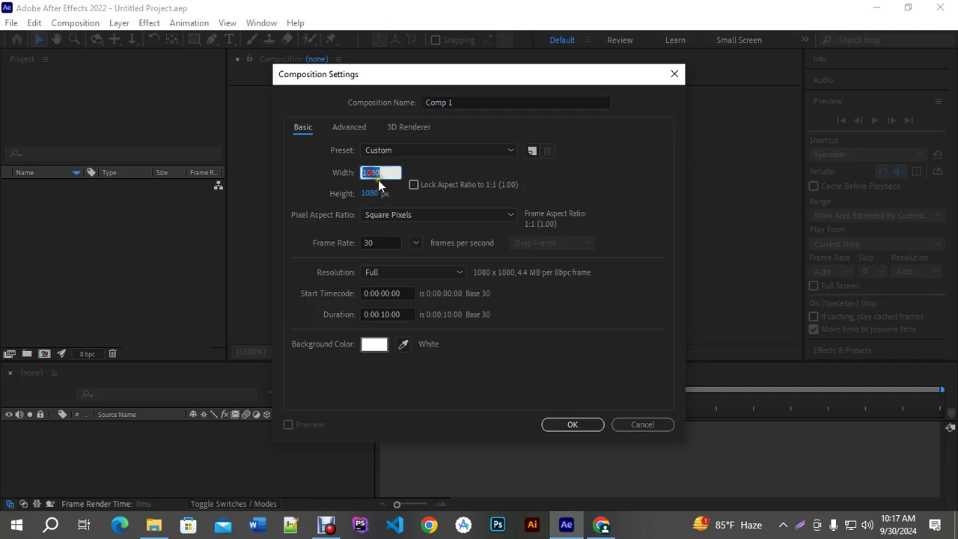
type("1280")
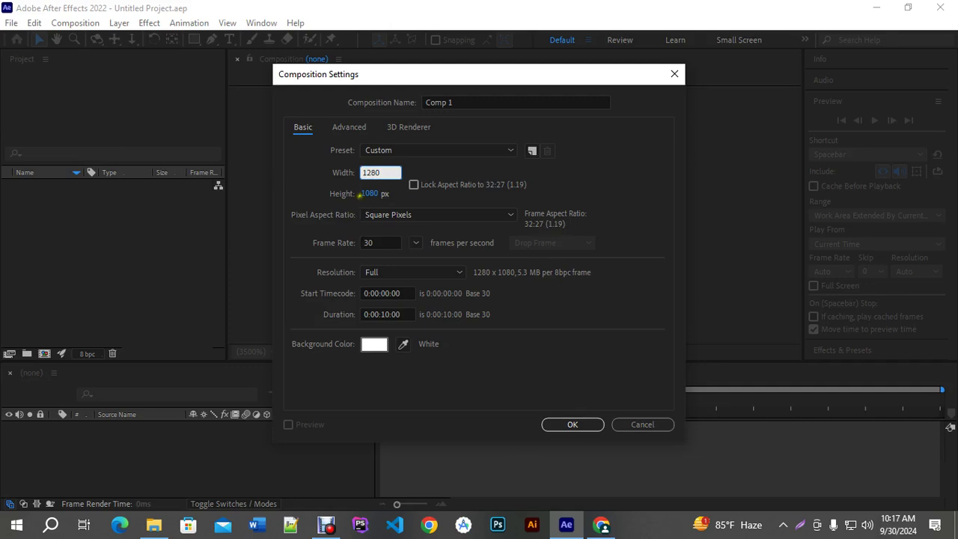
left_click(366, 194)
type("720")
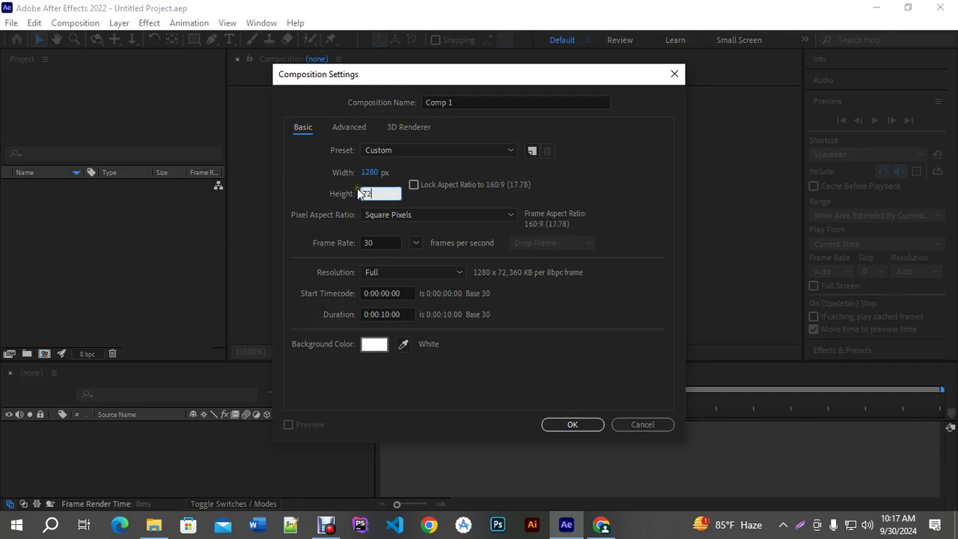
left_click(407, 170)
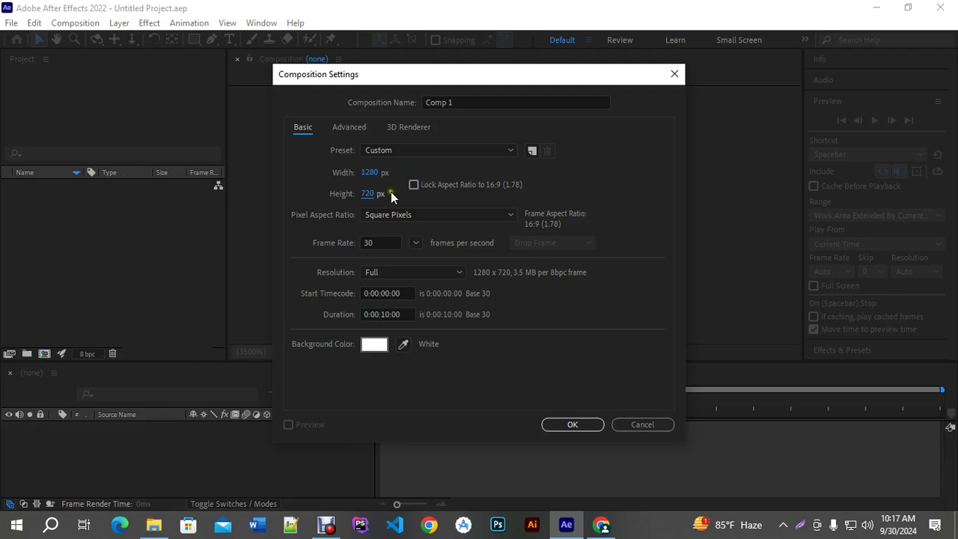
left_click(378, 242)
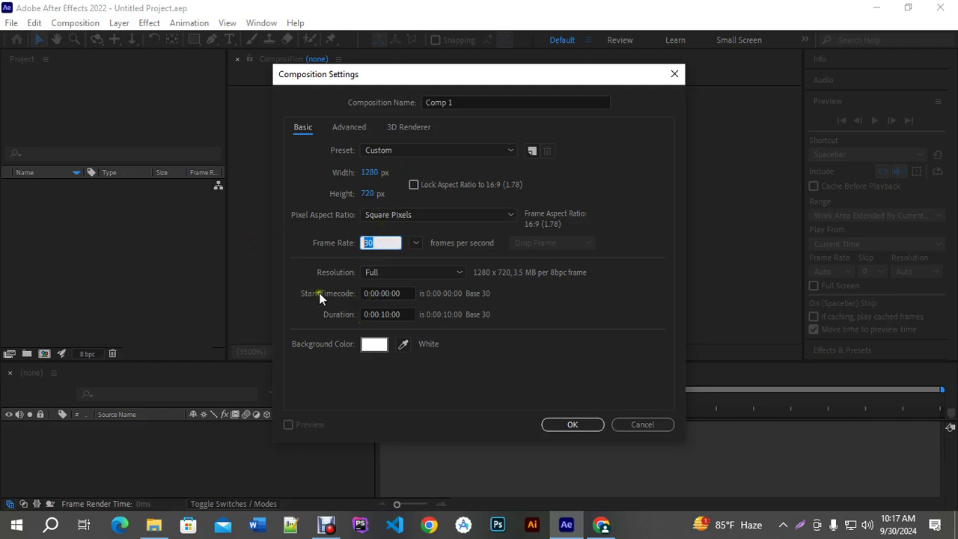
left_click(402, 293)
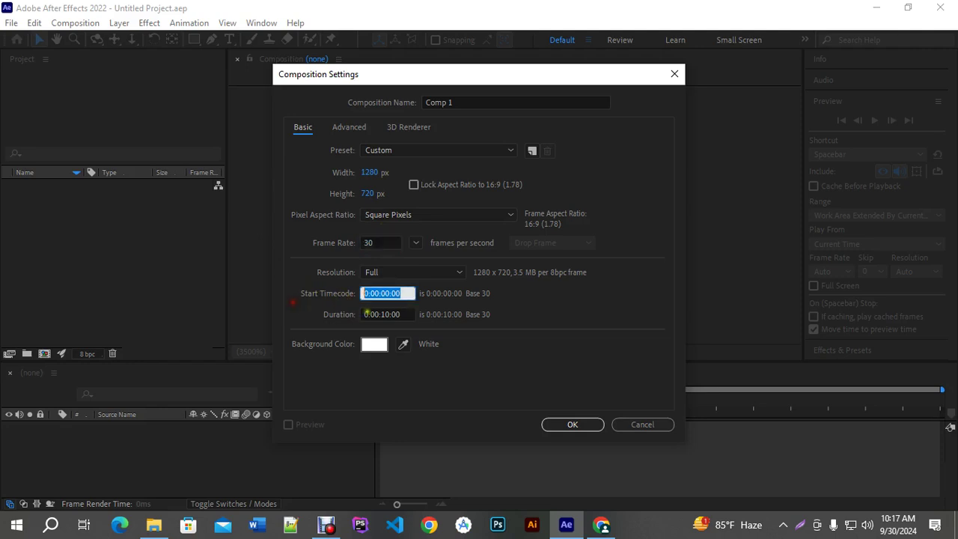
left_click(378, 314)
double_click(388, 315)
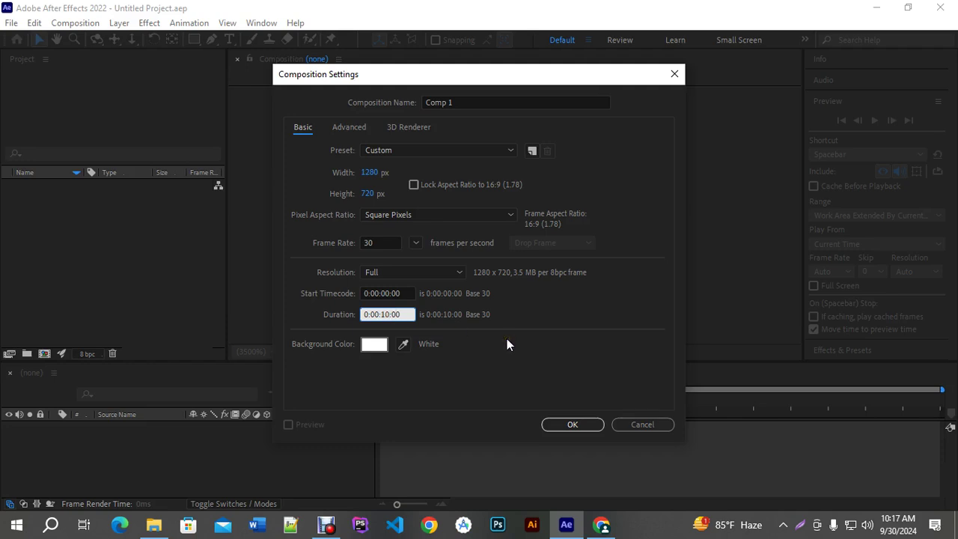
left_click(574, 425)
left_click(573, 425)
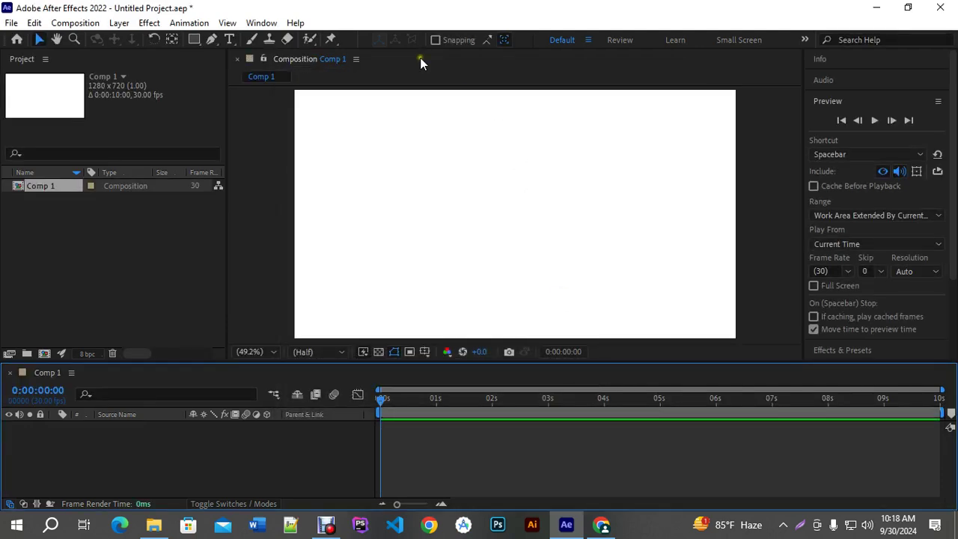
Import the chips-text image and the blue, red and yellow Lay's packet images from the Ad Practice Resources folder into the project
left_click(154, 524)
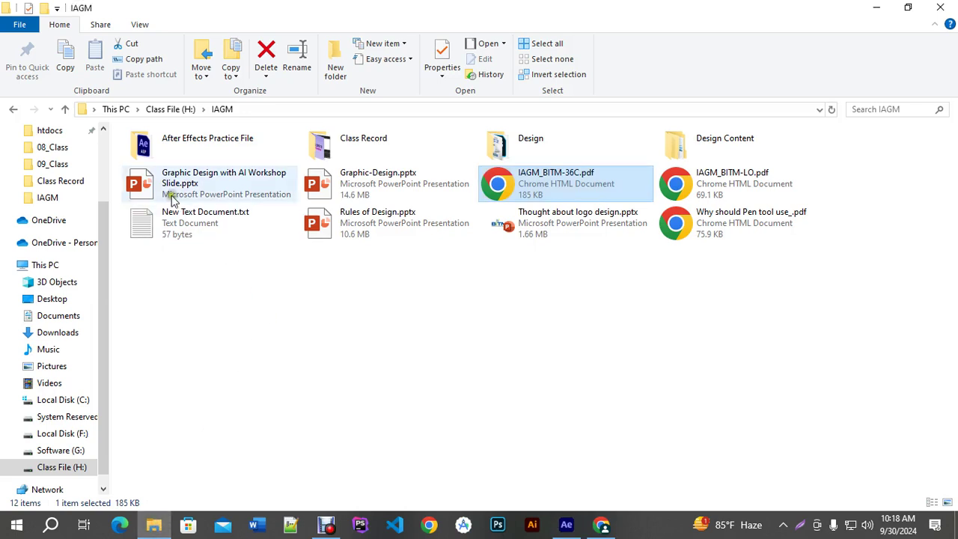
double_click(229, 150)
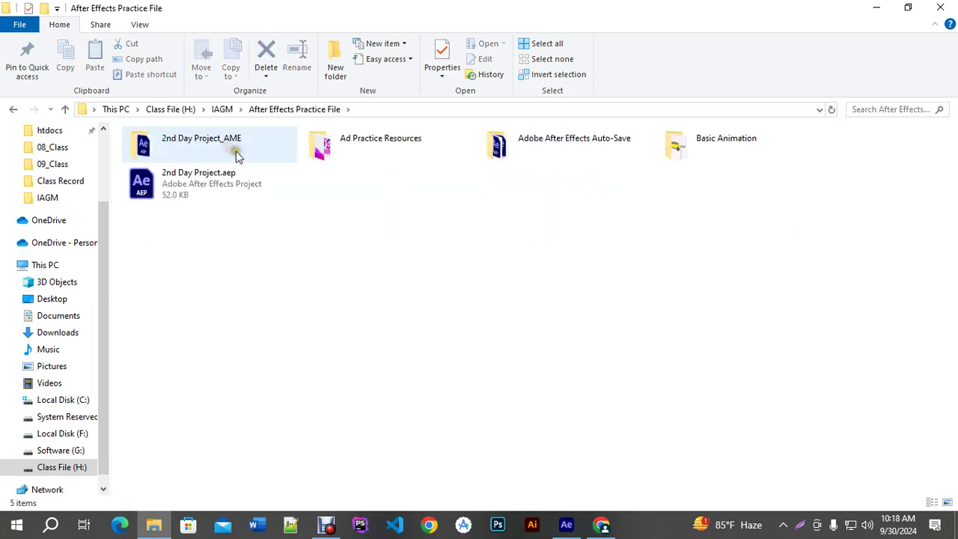
double_click(402, 150)
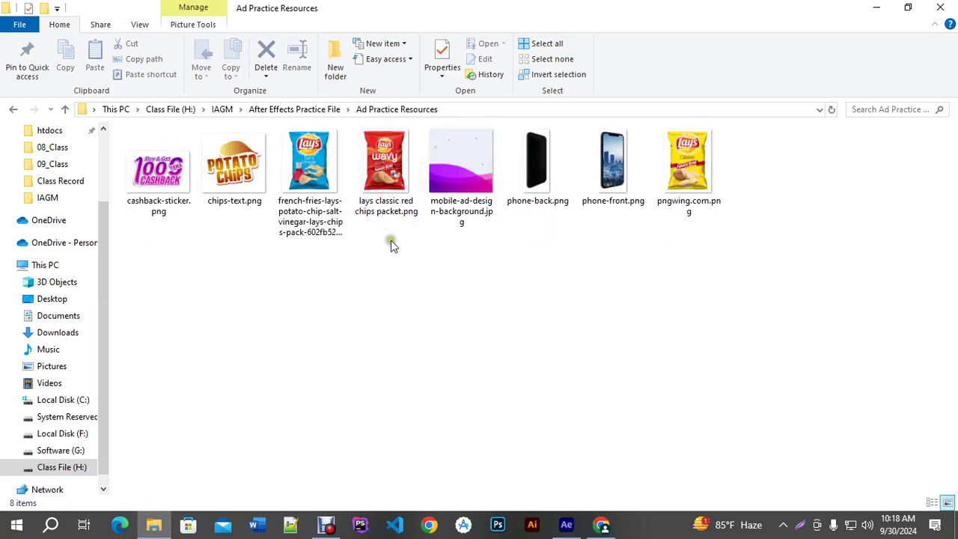
left_click_drag(399, 285, 258, 153)
left_click(689, 168, "ctrl")
left_click_drag(277, 191, 43, 276)
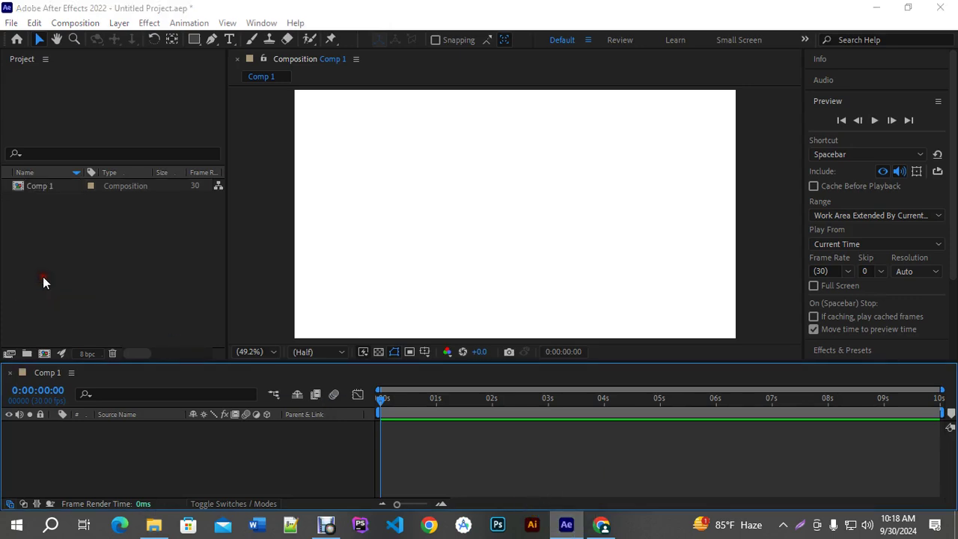
left_click(130, 282)
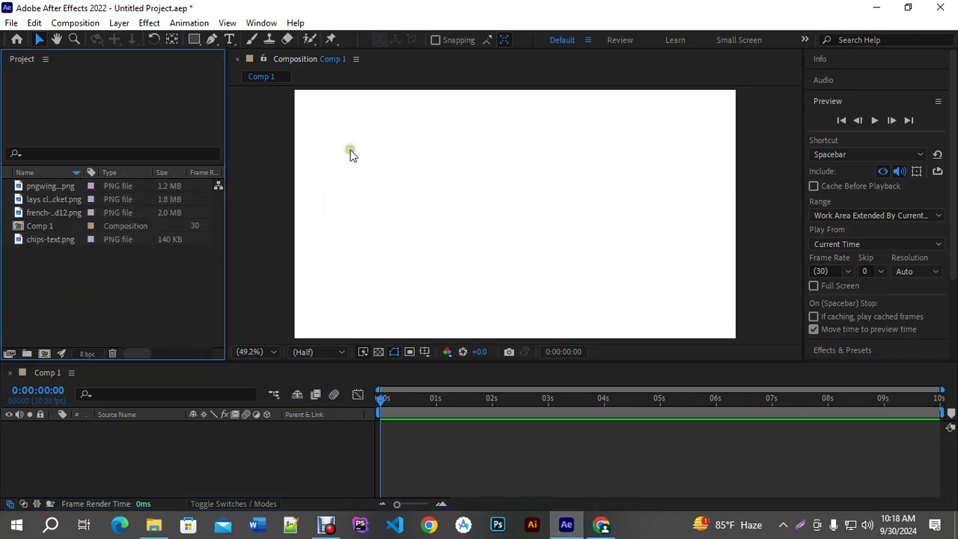
Draw a small purple circle in the upper-left area of the composition with the Ellipse tool and select it
left_click(194, 39)
left_click(235, 70)
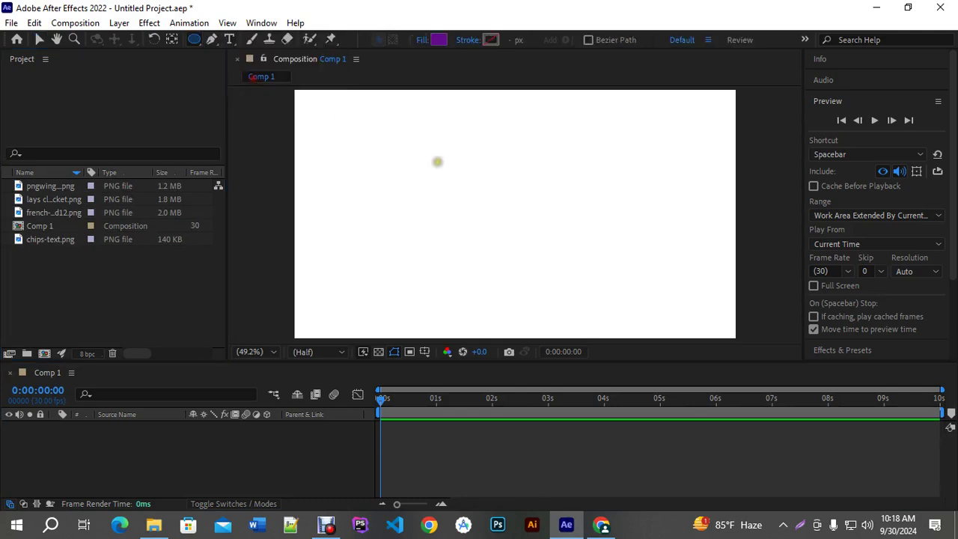
left_click_drag(358, 131, 387, 159)
left_click(39, 39)
left_click(383, 122)
left_click(371, 144)
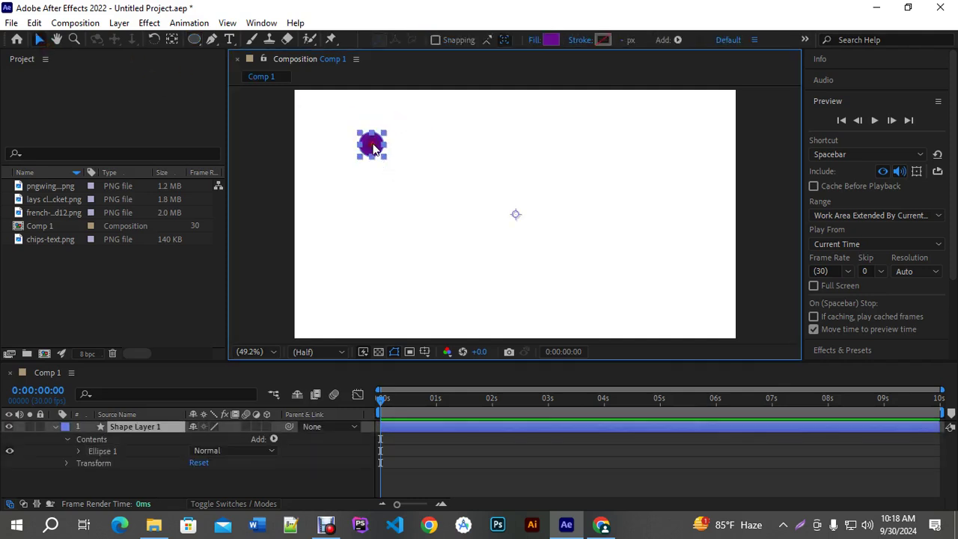
left_click(55, 426)
left_click(251, 471)
left_click(378, 153)
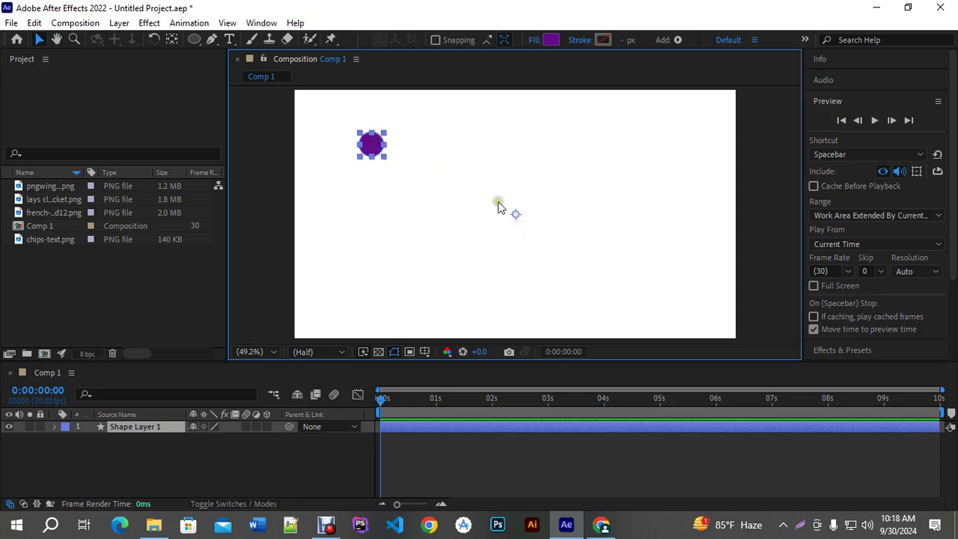
left_click(52, 426)
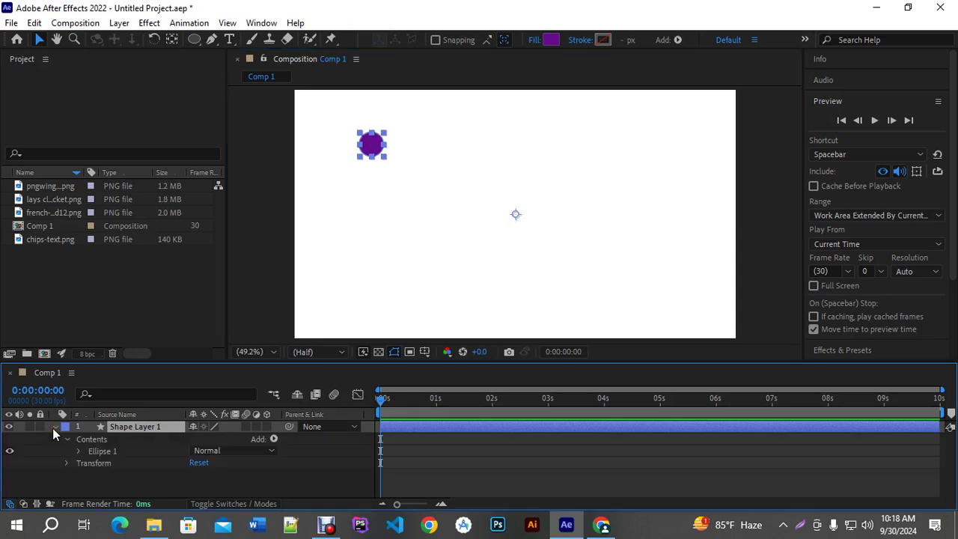
left_click(52, 428)
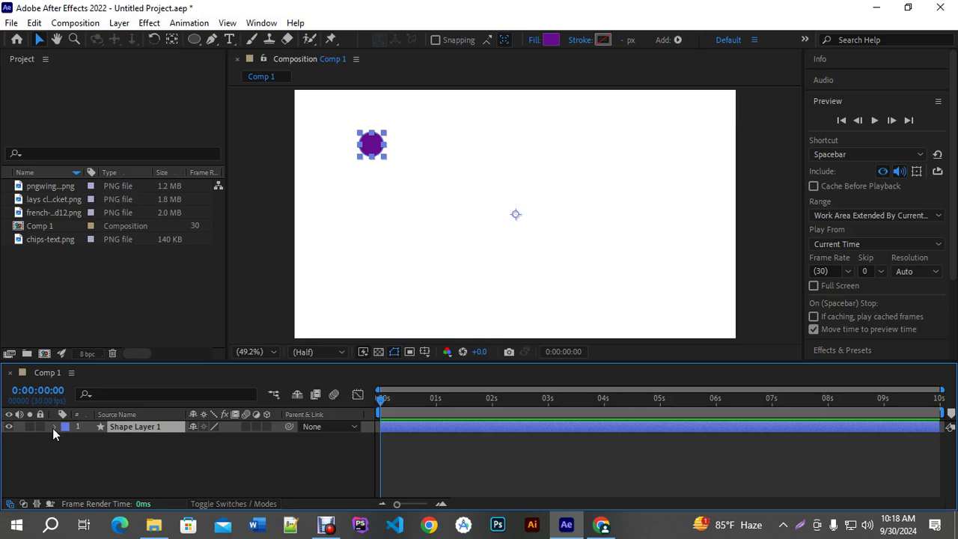
left_click(52, 428)
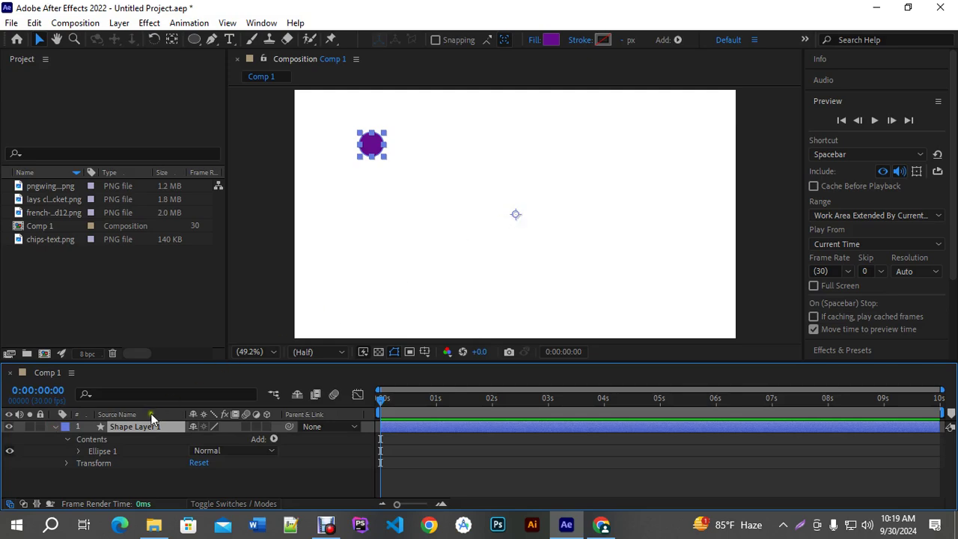
Reveal the circle layer's Anchor Point property and set it to about -420, -203
key("a")
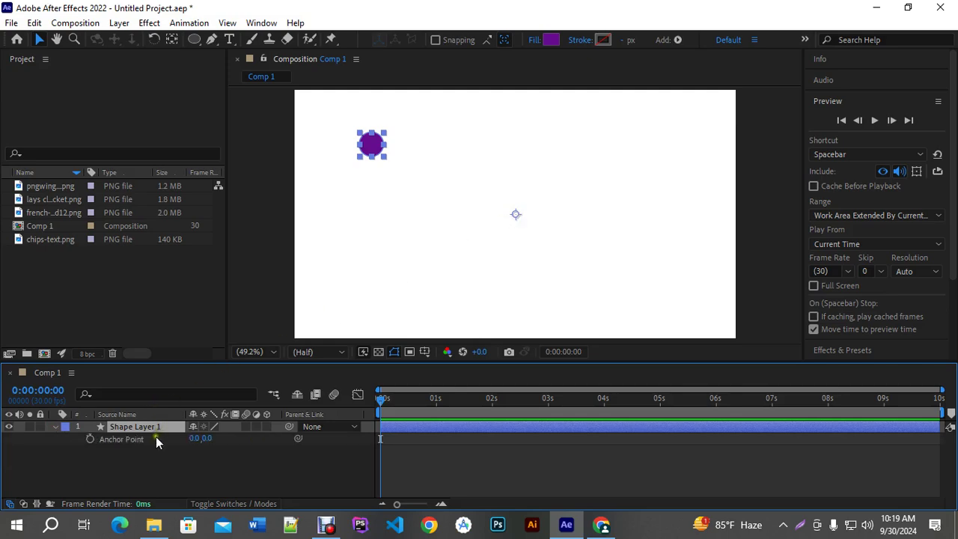
left_click_drag(196, 438, 33, 463)
left_click_drag(202, 438, 136, 444)
left_click_drag(217, 438, 60, 453)
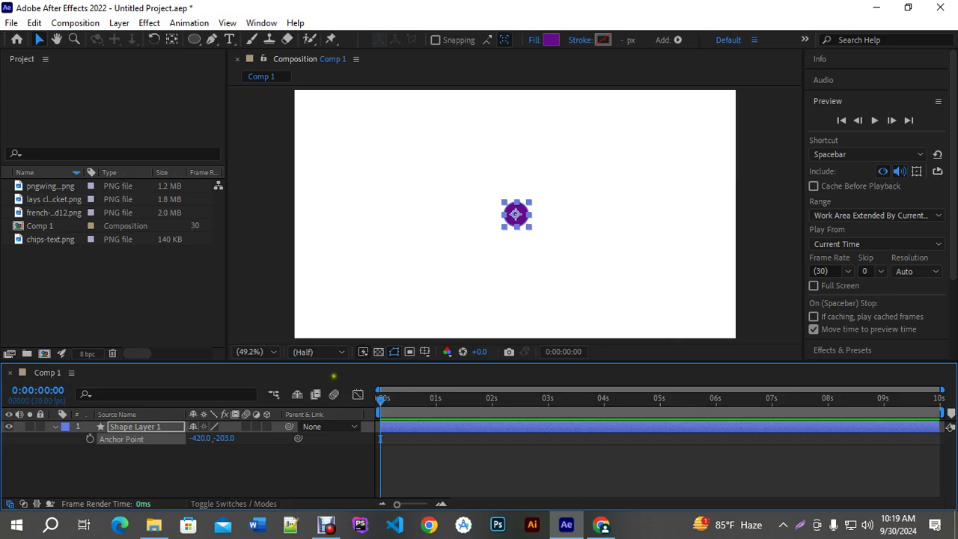
Undo the circle layer's Anchor Point value changes and collapse the layer's properties
key("ctrl+z")
key("ctrl+z")
key("ctrl+z")
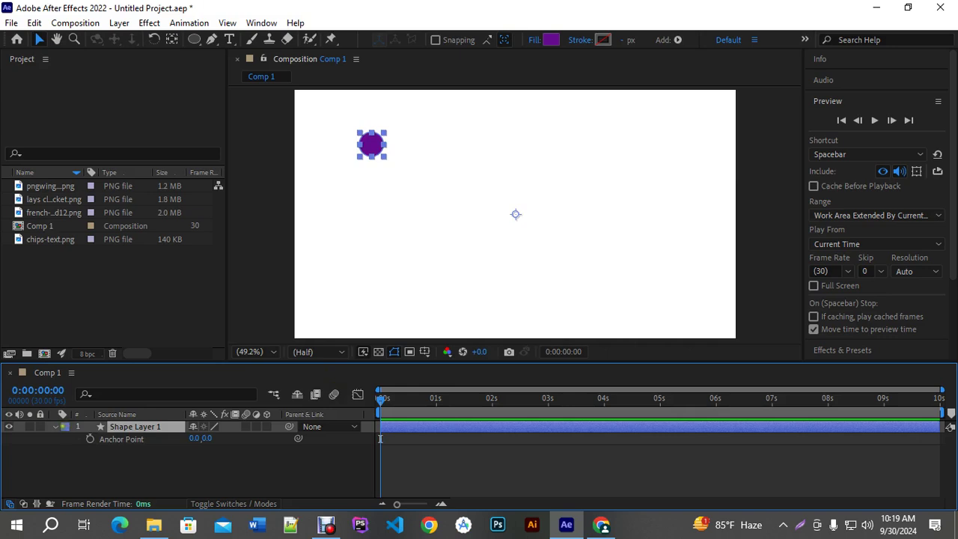
left_click(54, 426)
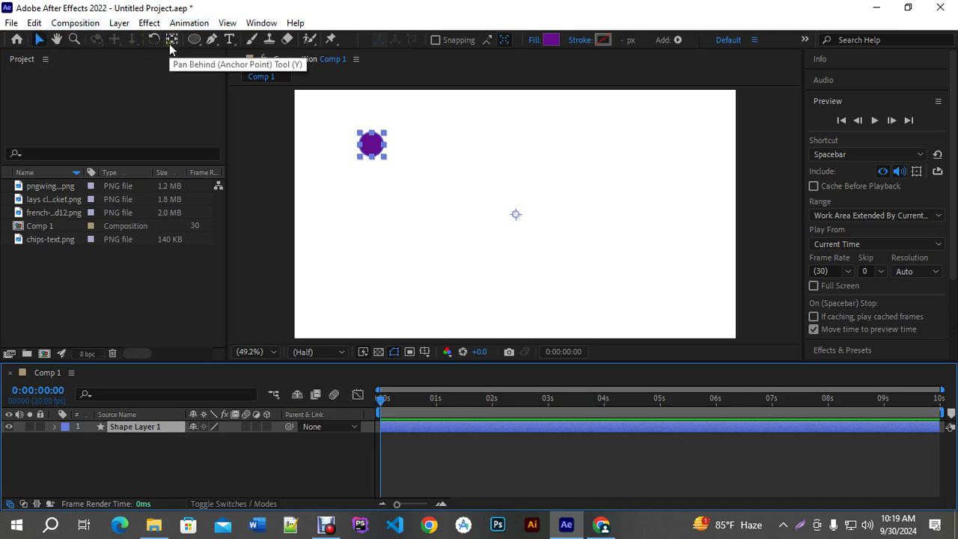
Magnify the screen to examine the Pan Behind (Anchor Point) tool, restore 100% magnification and minimize Magnifier
key("super+plus")
key("super+plus")
key("super+plus")
key("super+plus")
key("super+plus")
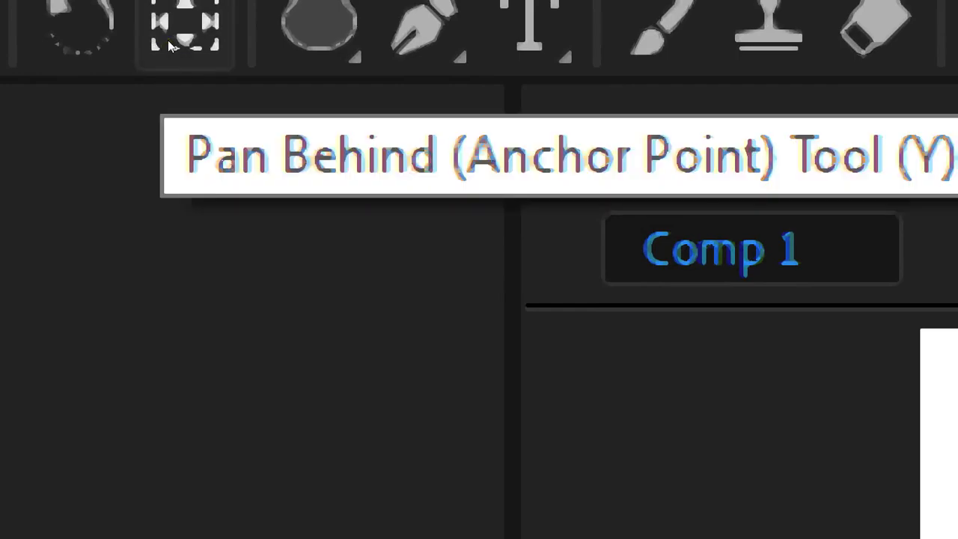
key("super+minus")
key("super+minus")
key("super+minus")
key("super+minus")
key("super+minus")
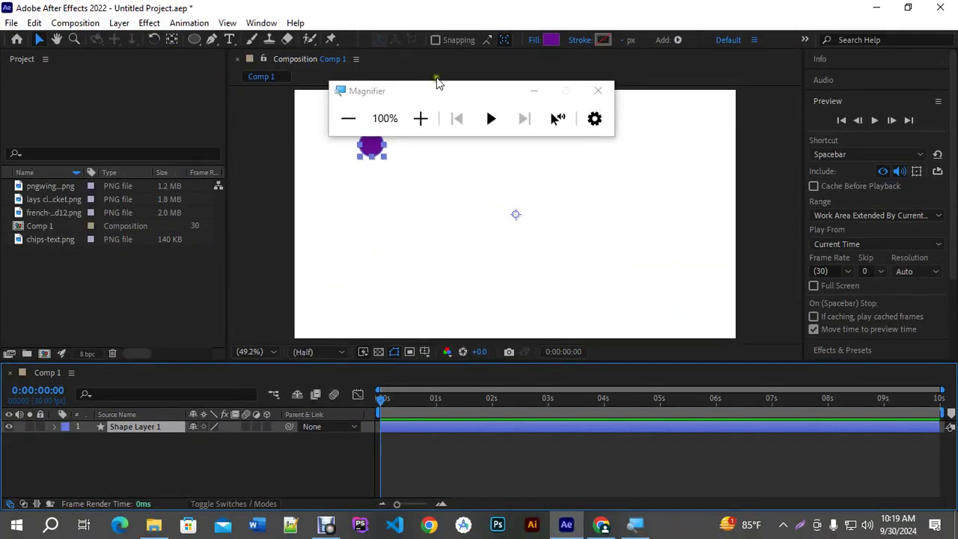
left_click(534, 91)
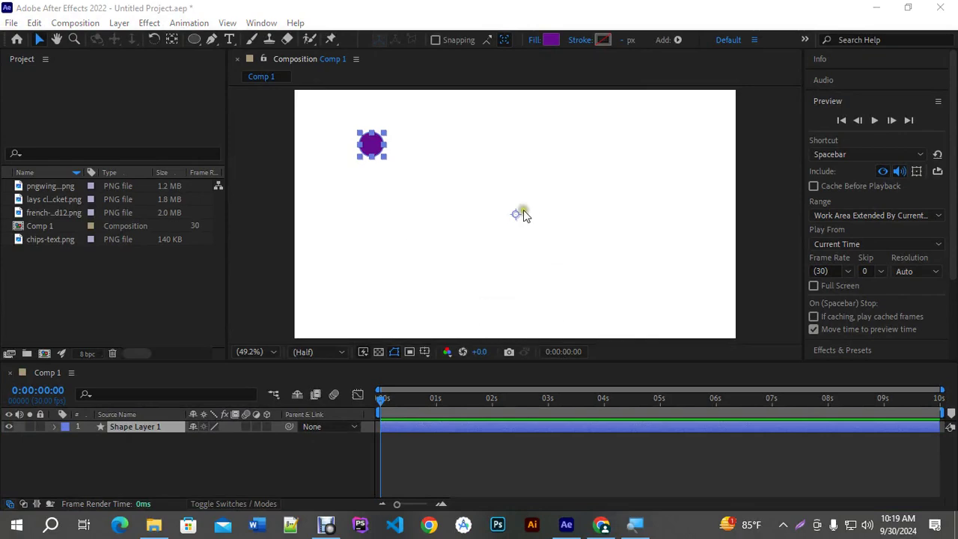
Shift the circle layer's anchor point slightly down and left of the composition centre with the Pan Behind tool
left_click(172, 39)
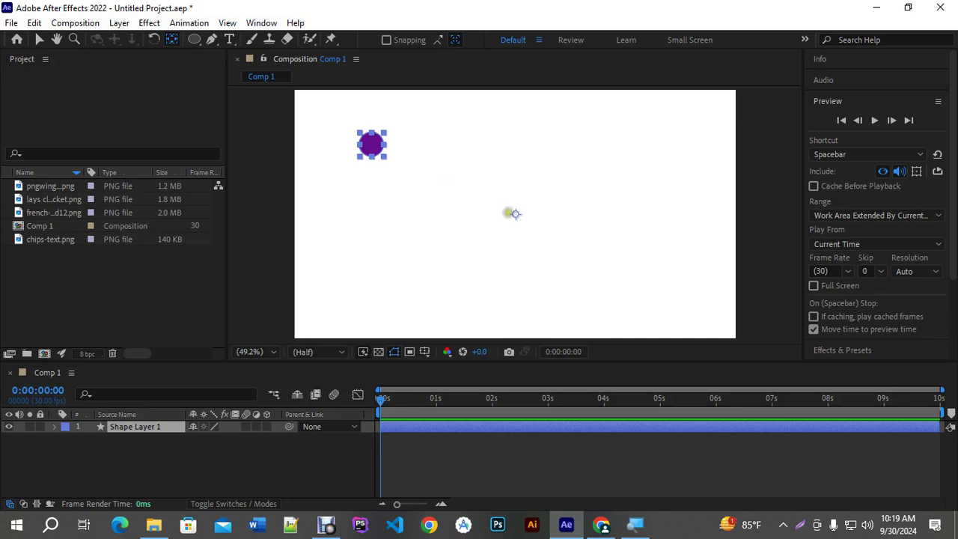
left_click_drag(515, 214, 372, 145)
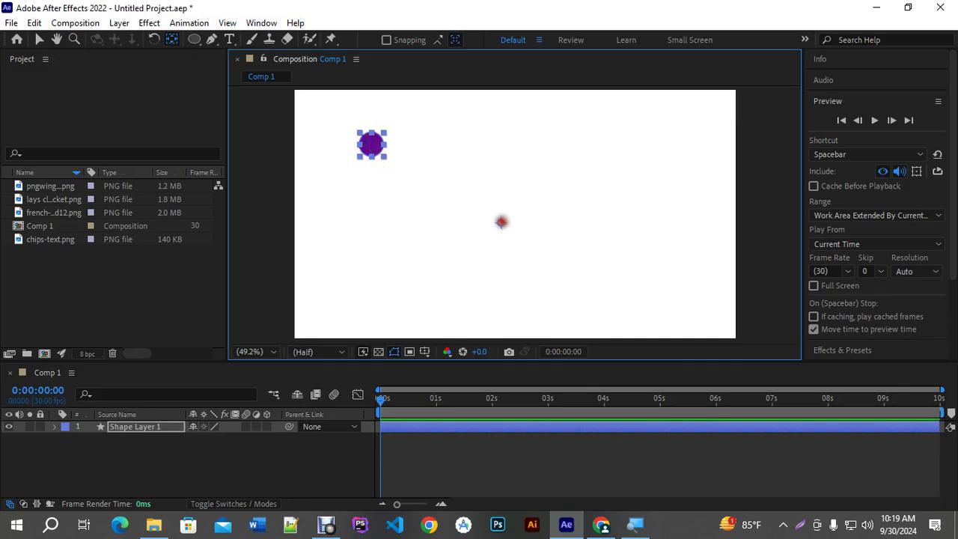
left_click(40, 41)
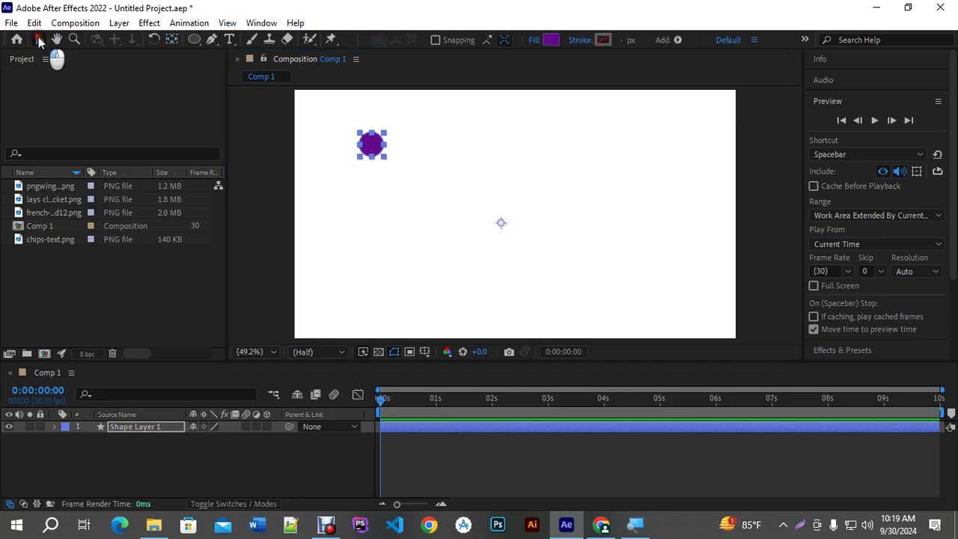
Move the circle layer slightly downward in the composition with the Selection tool
left_click(763, 146)
left_click(368, 148)
mouse_move(500, 227)
left_mouse_down()
mouse_move(452, 220)
mouse_move(560, 248)
mouse_move(560, 239)
mouse_move(499, 230)
left_mouse_up()
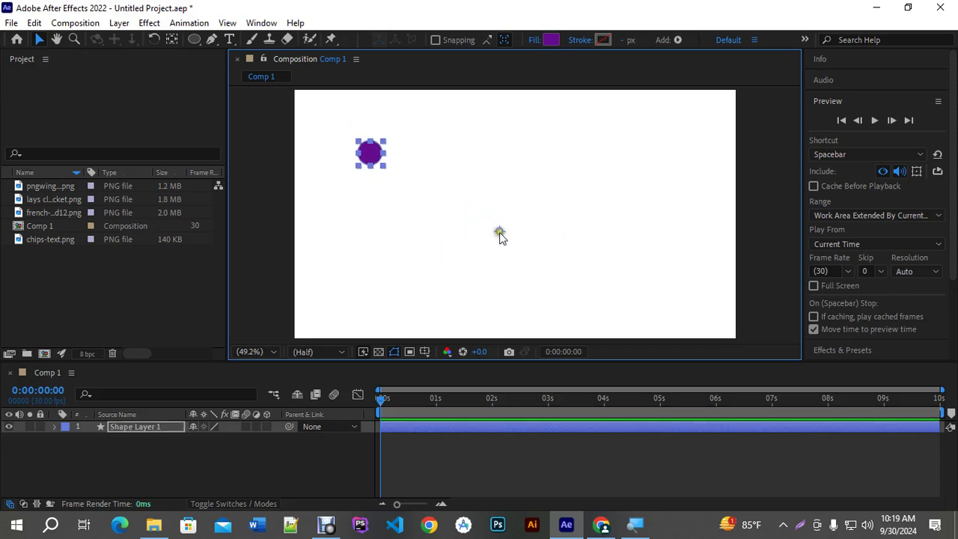
Move the layer's anchor point by hand onto the centre of the circle with the Pan Behind tool
left_click(171, 39)
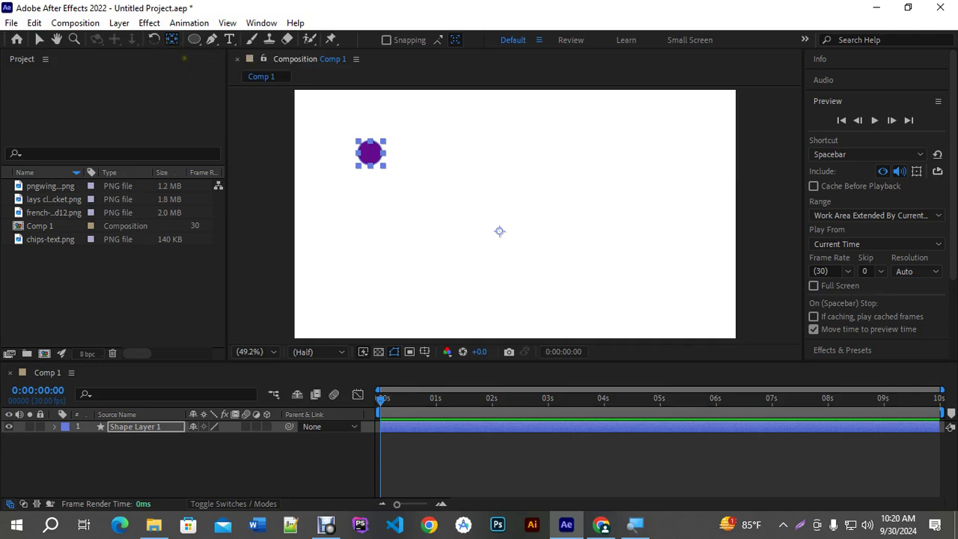
left_click_drag(499, 230, 370, 153)
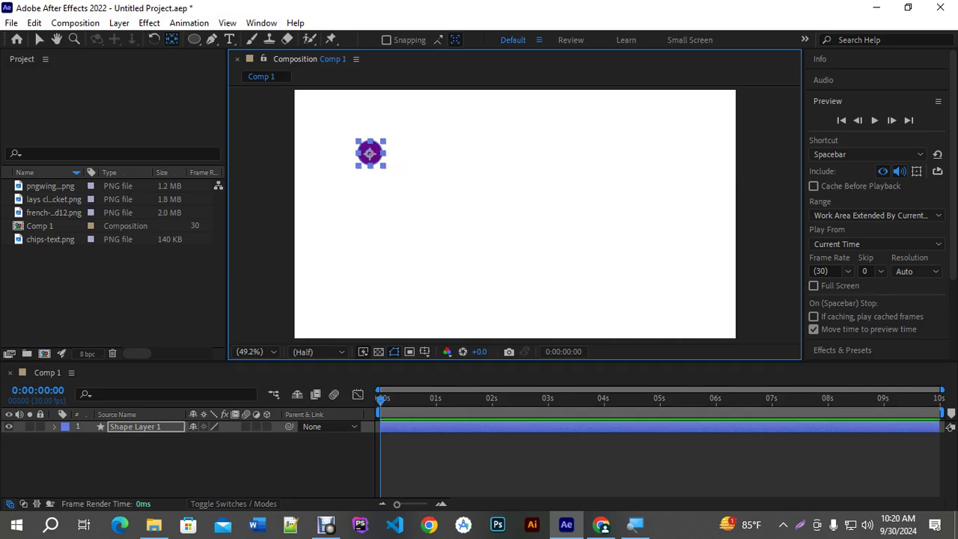
key("period")
key("period")
key("comma")
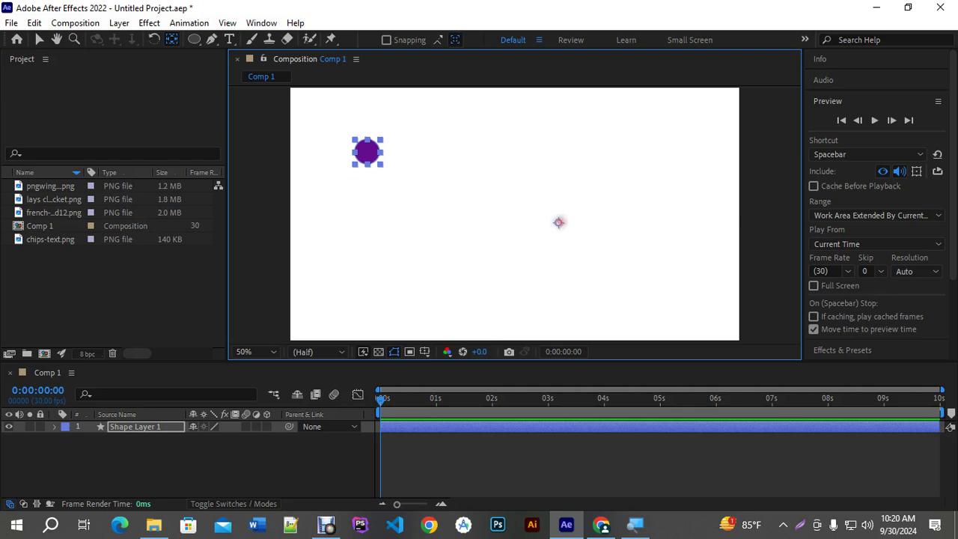
Center the anchor point within the circle automatically, repeating it after moving the point away with the Pan Behind tool
key("ctrl+alt+Home")
left_click(171, 40)
left_click_drag(367, 152, 590, 223)
key("ctrl+alt+Home")
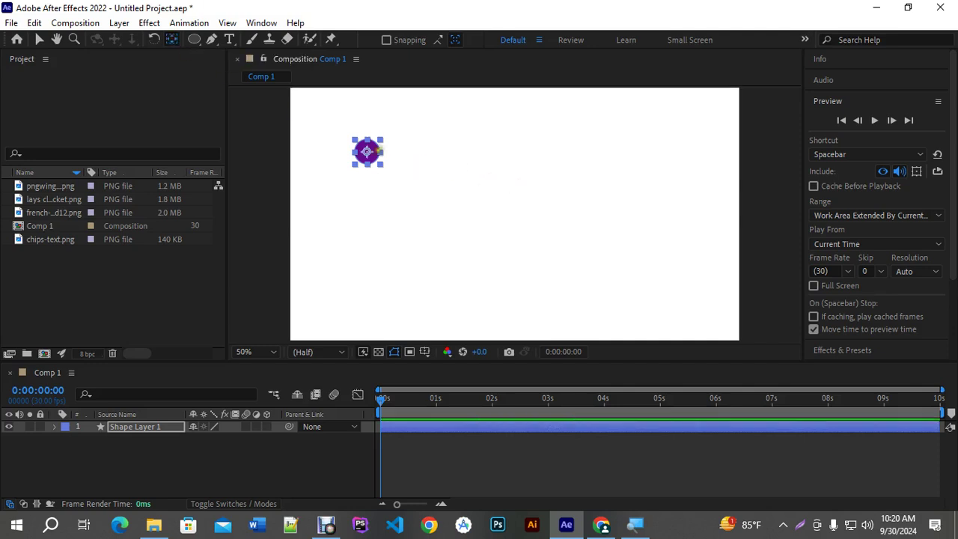
Move the circle layer's anchor point away from the circle with the Pan Behind tool and recenter it within the circle automatically
left_click(367, 152)
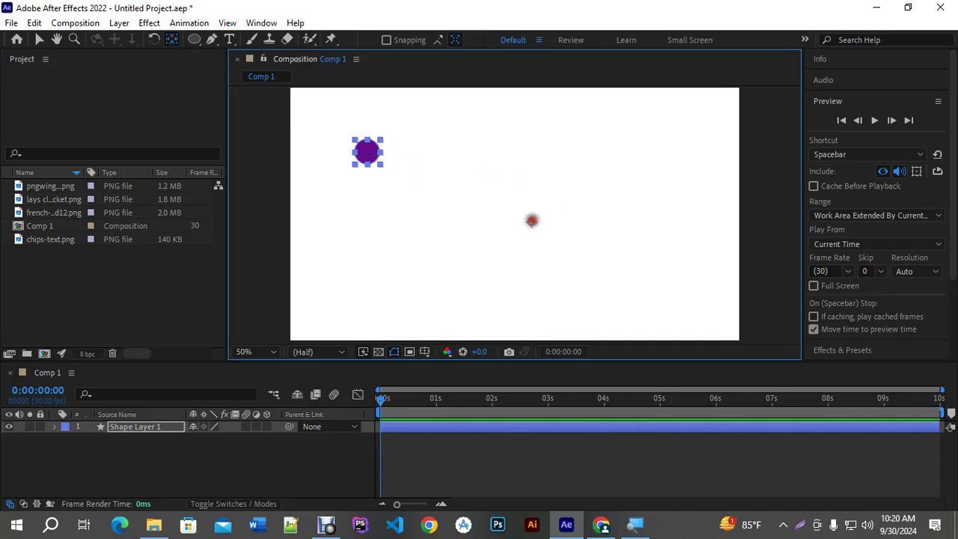
left_click(171, 40)
key("ctrl+alt+Home")
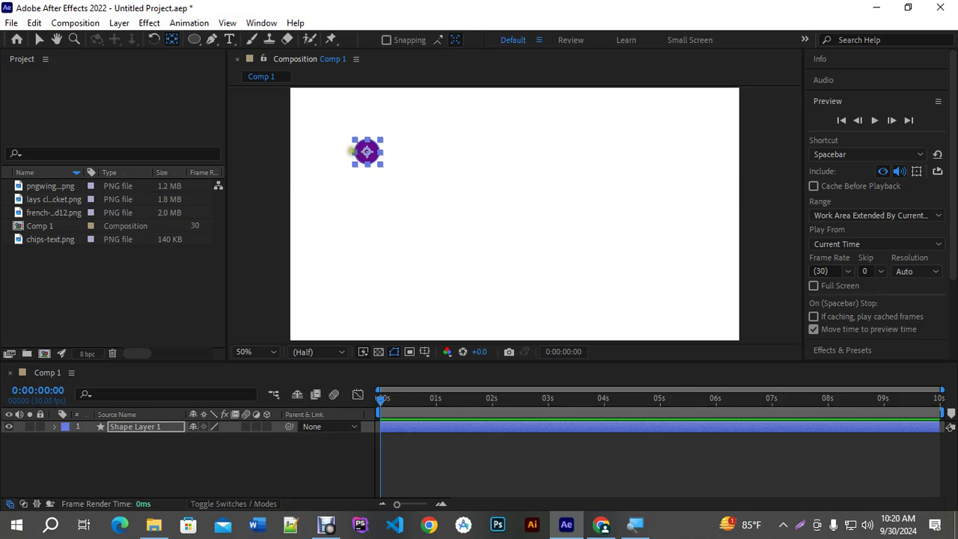
mouse_move(367, 153)
left_mouse_down()
mouse_move(510, 207)
mouse_move(365, 138)
mouse_move(395, 159)
mouse_move(553, 190)
mouse_move(457, 173)
mouse_move(471, 195)
mouse_move(440, 193)
mouse_move(366, 152)
left_mouse_up()
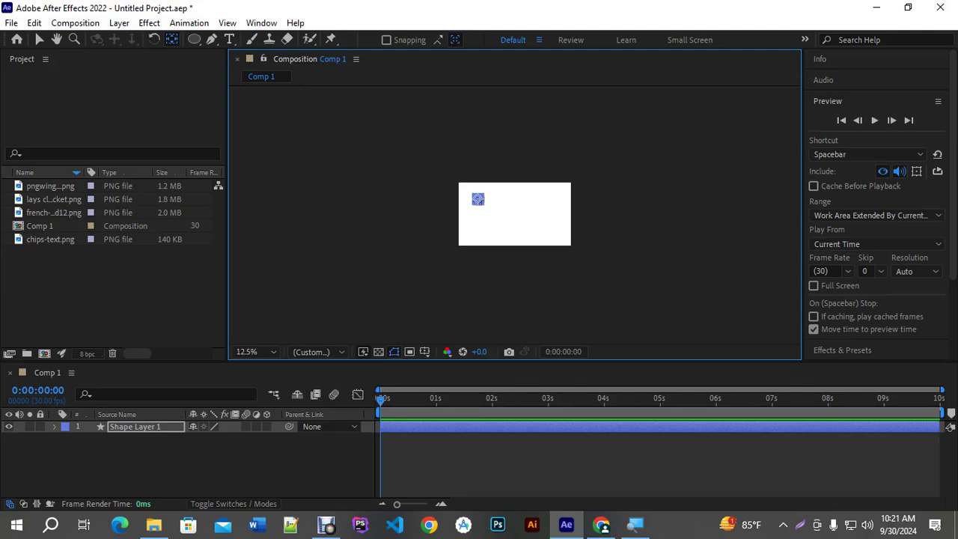
Fit the composition in the viewer and move the circle's anchor point below and left of the composition centre
left_click(250, 351)
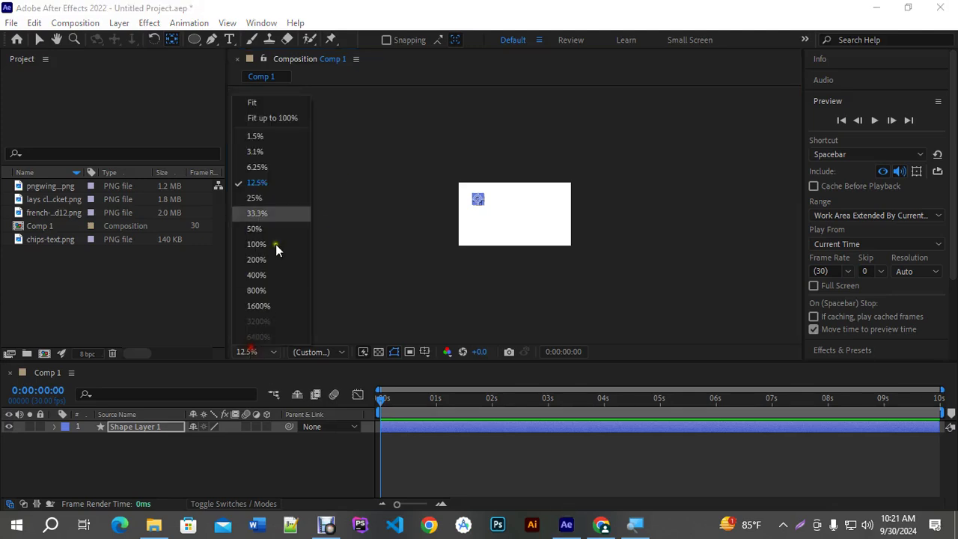
left_click(265, 101)
left_click_drag(371, 153, 458, 245)
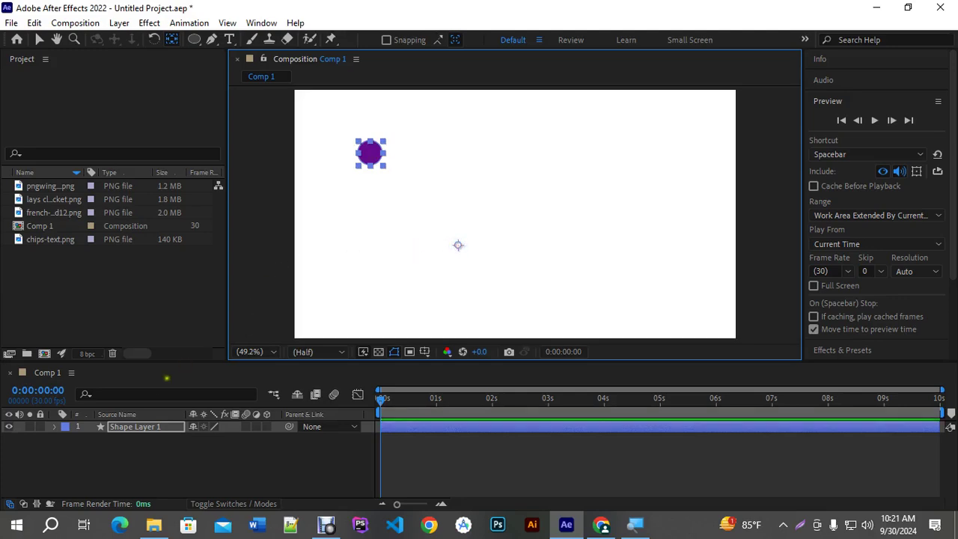
Scale the circle layer to 122% around its offset anchor point, undo the scaling and collapse the layer's properties
key("s")
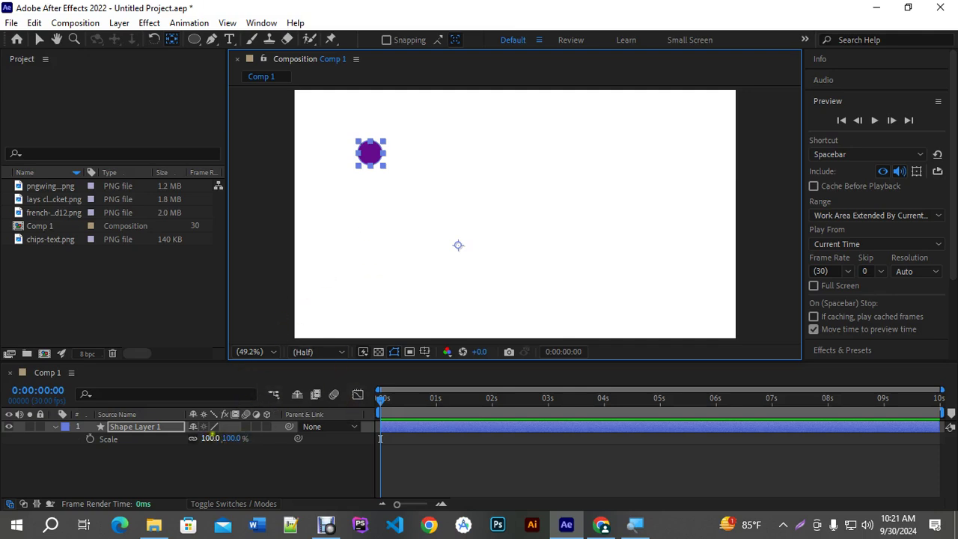
left_click_drag(208, 438, 231, 442)
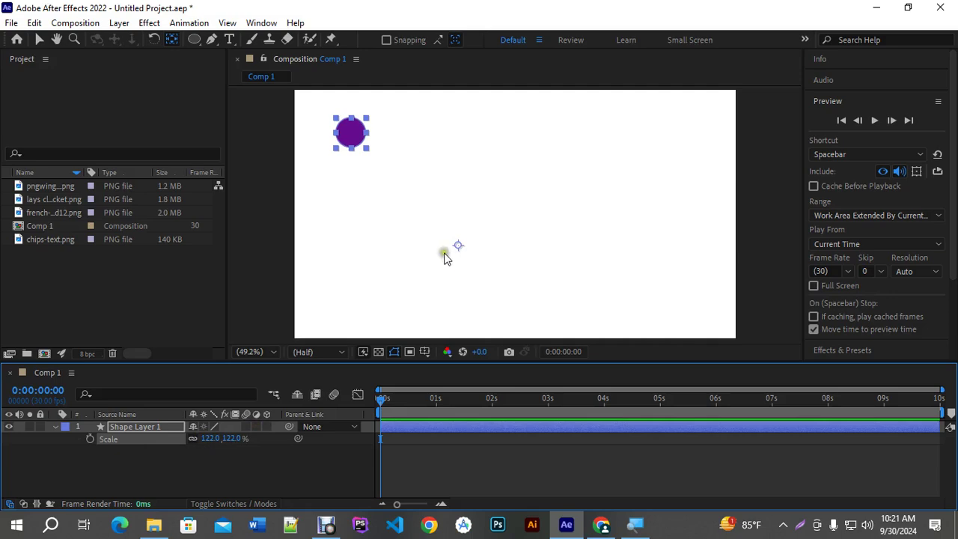
key("ctrl+z")
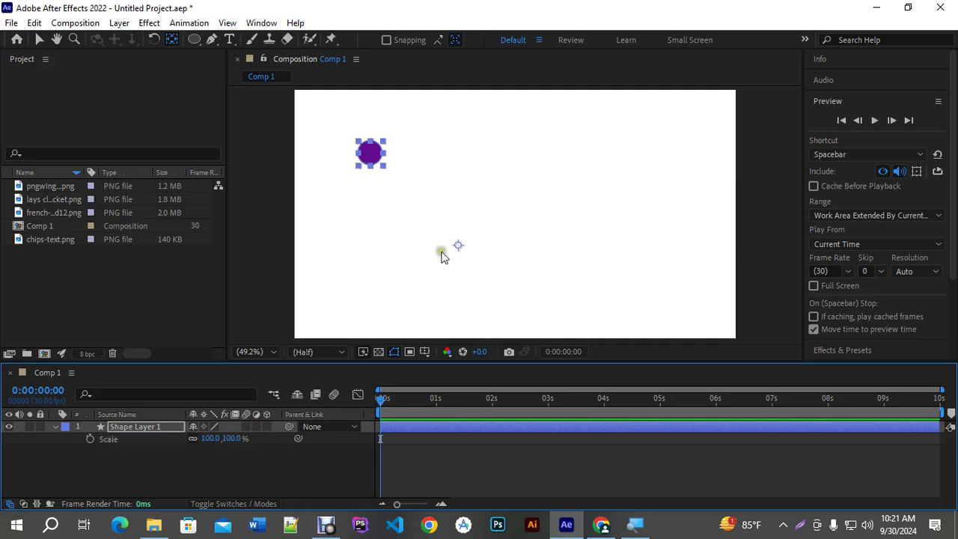
left_click(53, 426)
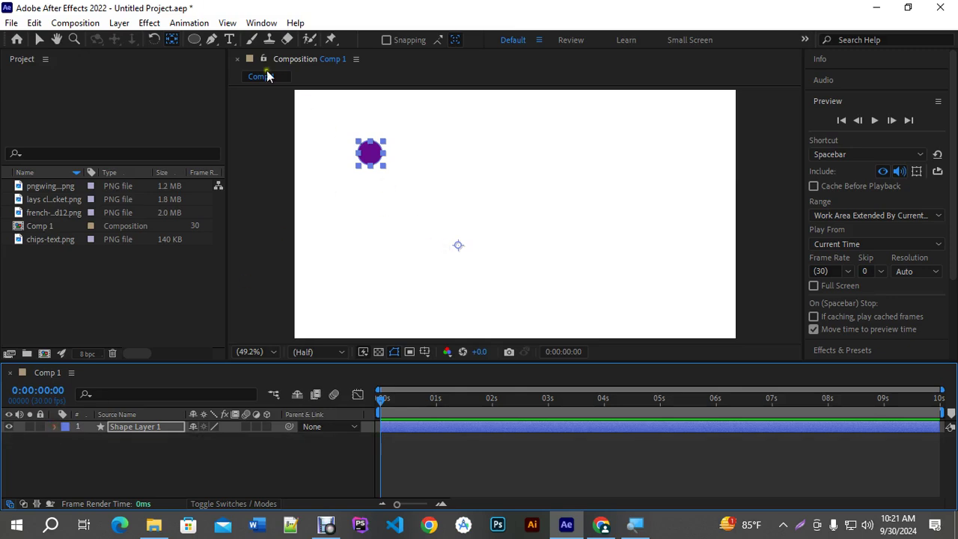
Center the anchor point within the circle automatically and reselect the circle layer with the Selection tool
left_click(176, 41)
key("ctrl+alt+Home")
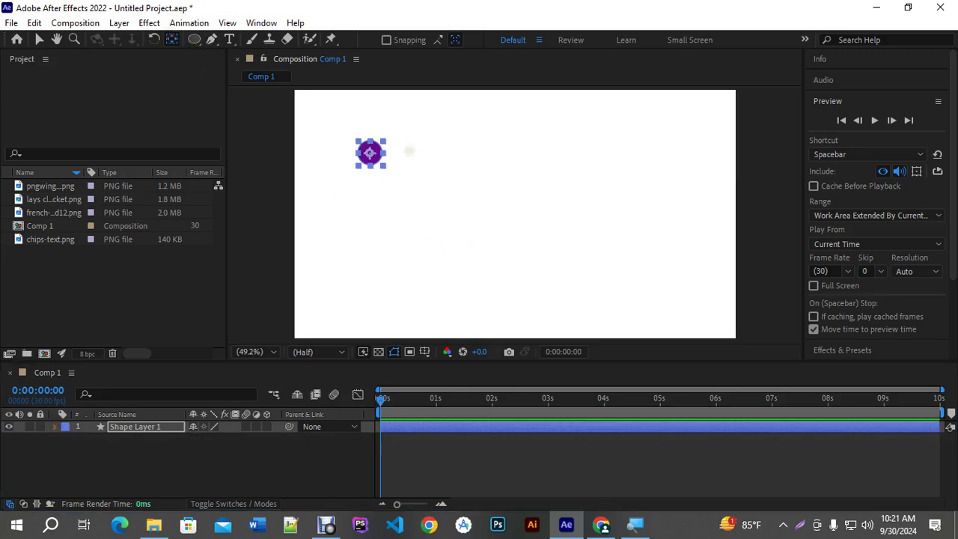
left_click(37, 42)
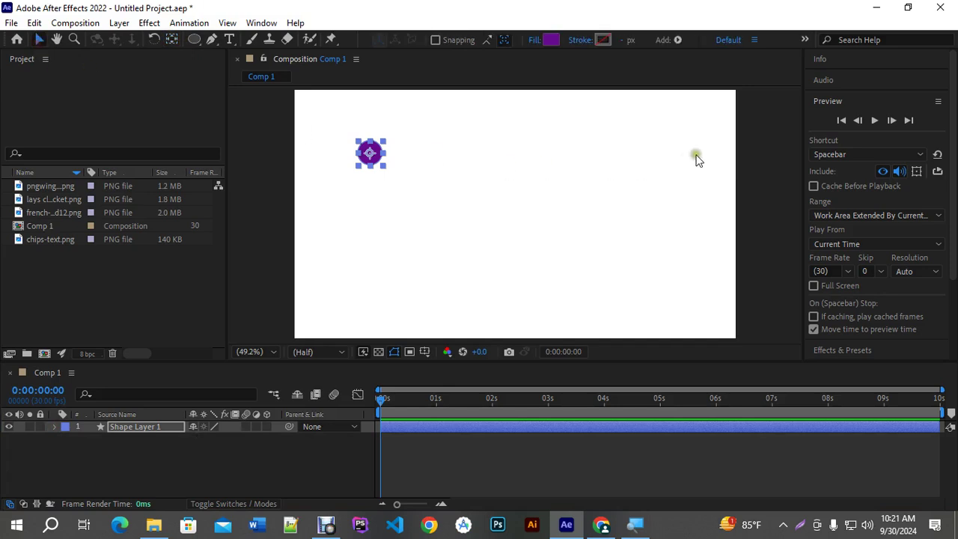
left_click(749, 135)
left_click(368, 154)
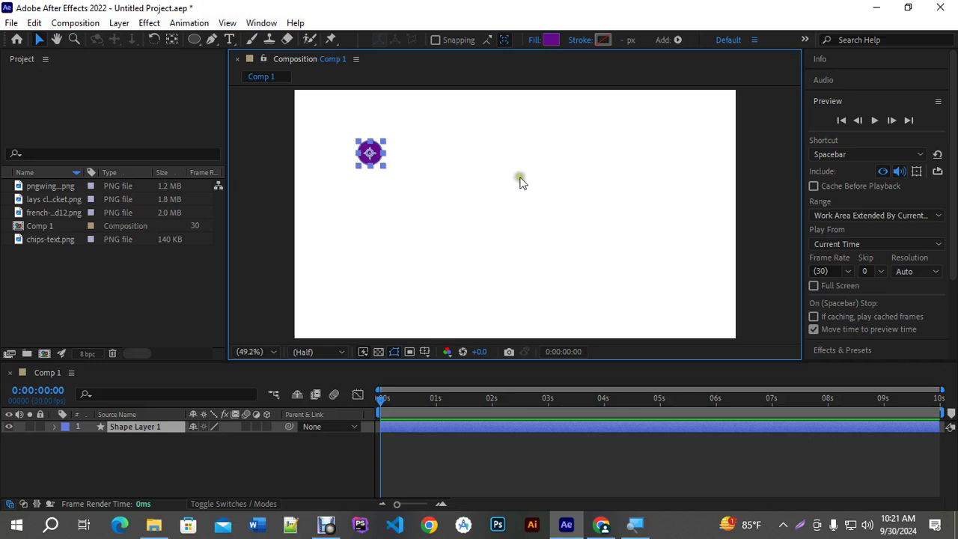
Draw a larger ellipse below the existing circle on a new shape layer with the Ellipse tool
left_click(515, 177)
left_click_drag(194, 38, 224, 70)
left_click_drag(364, 195, 420, 238)
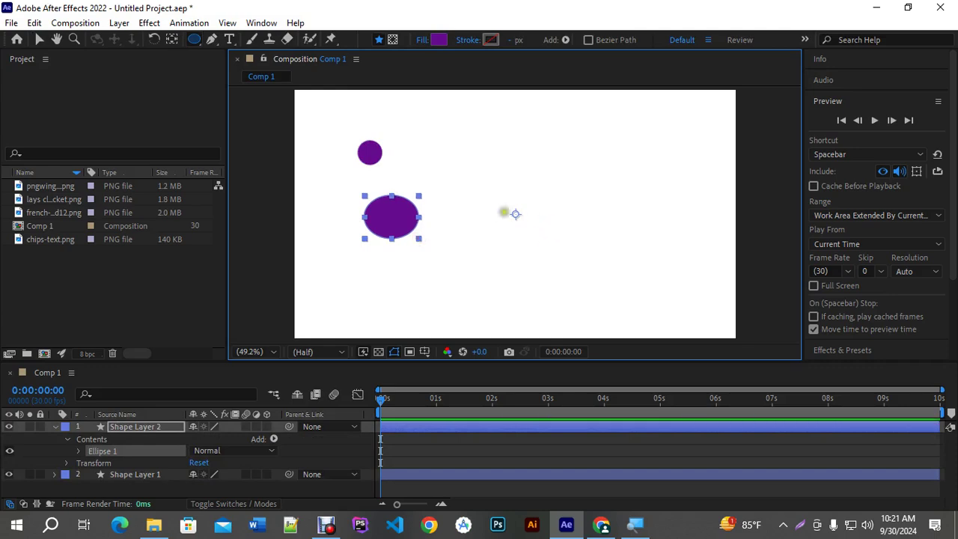
Delete the newly drawn ellipse together with its shape layer
left_click(39, 39)
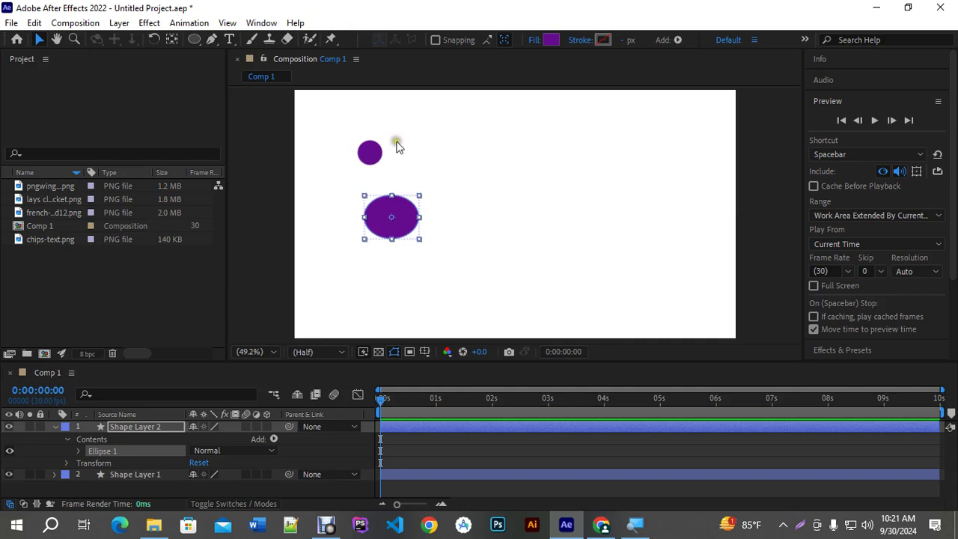
key("Delete")
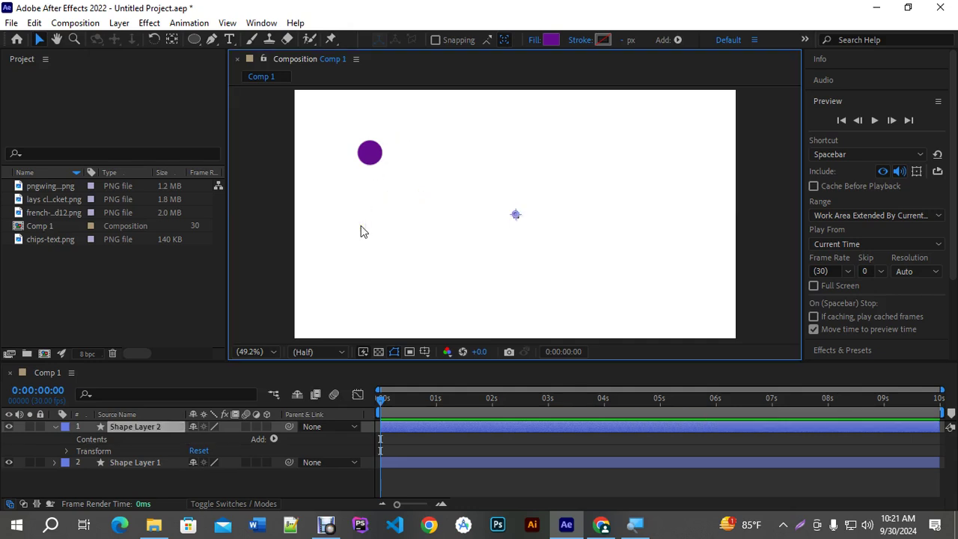
key("Delete")
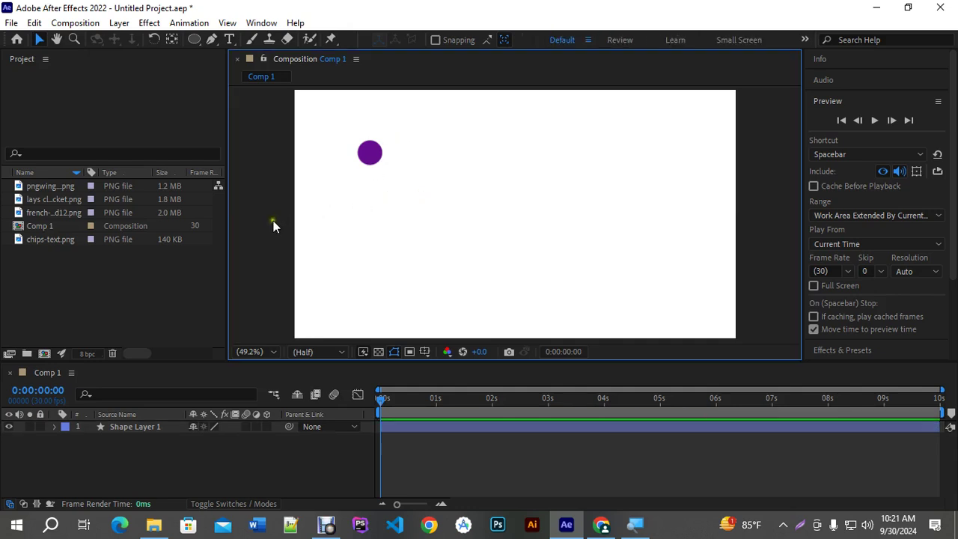
Enable Center Anchor Point in New Shape Layers in the General preferences
left_click(35, 22)
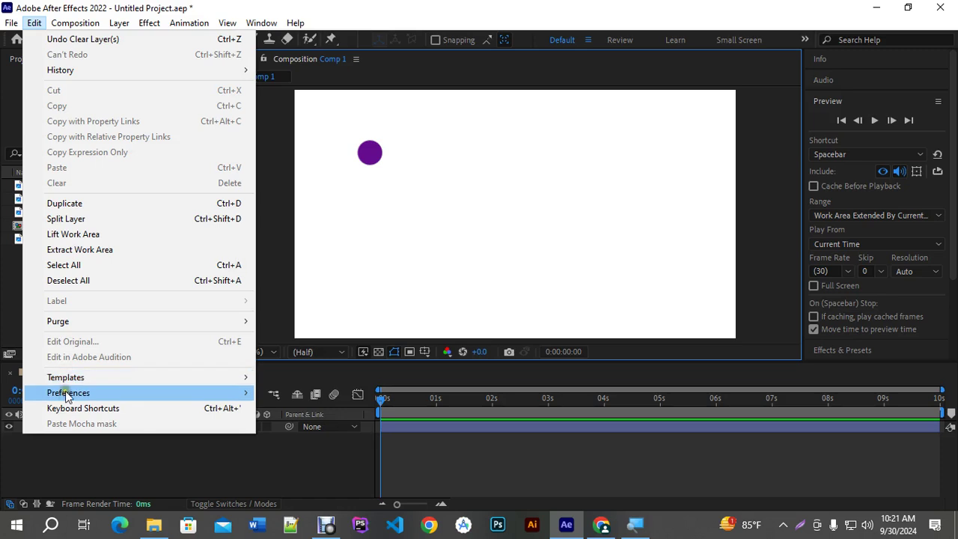
mouse_move(69, 396)
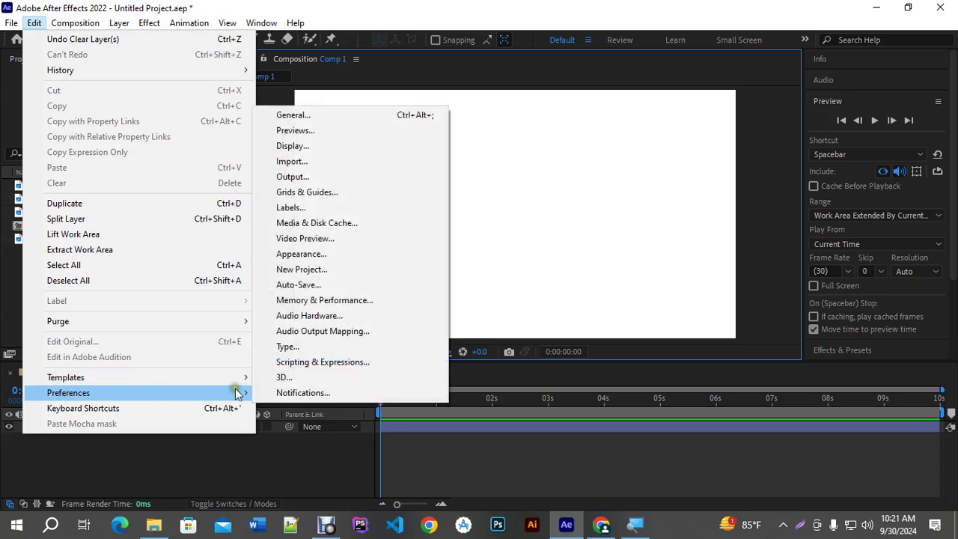
left_click(312, 115)
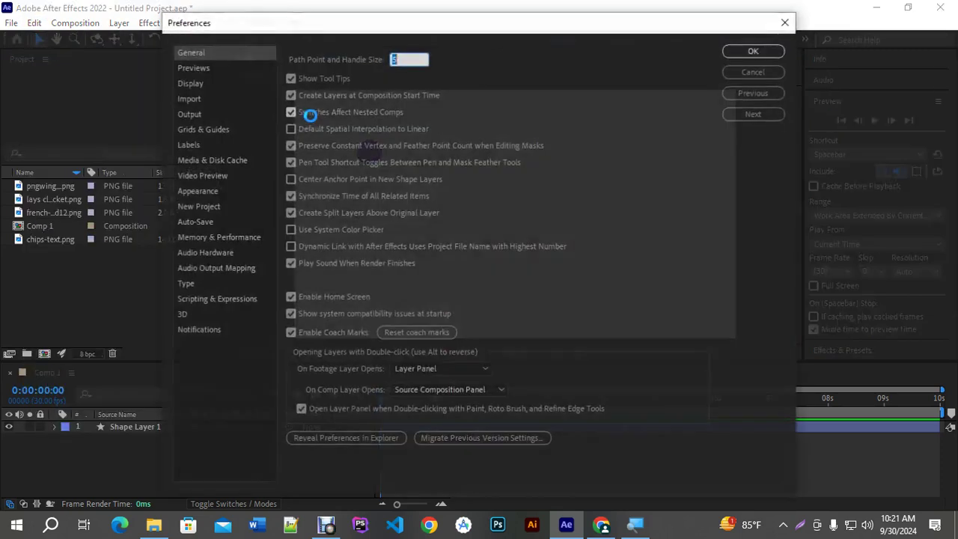
left_click_drag(356, 28, 300, 54)
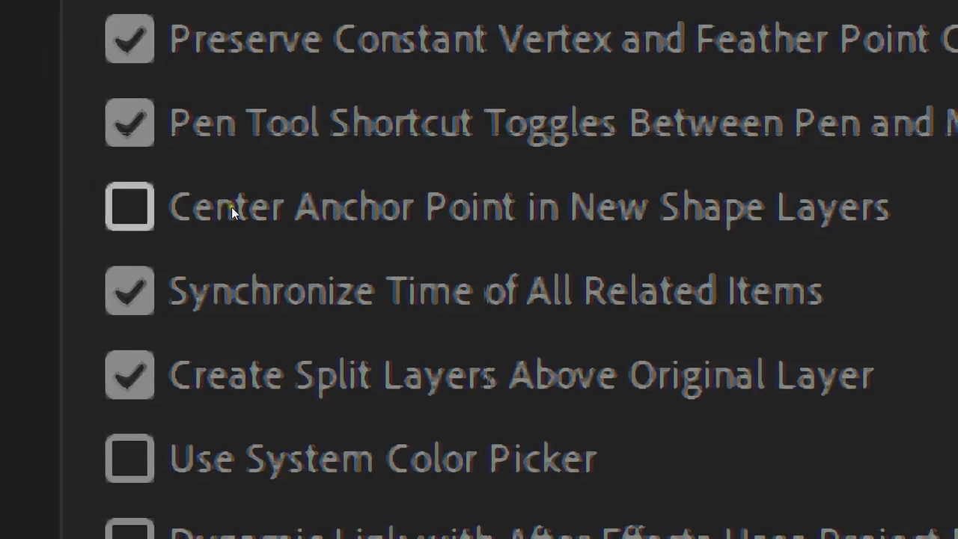
left_click(231, 206)
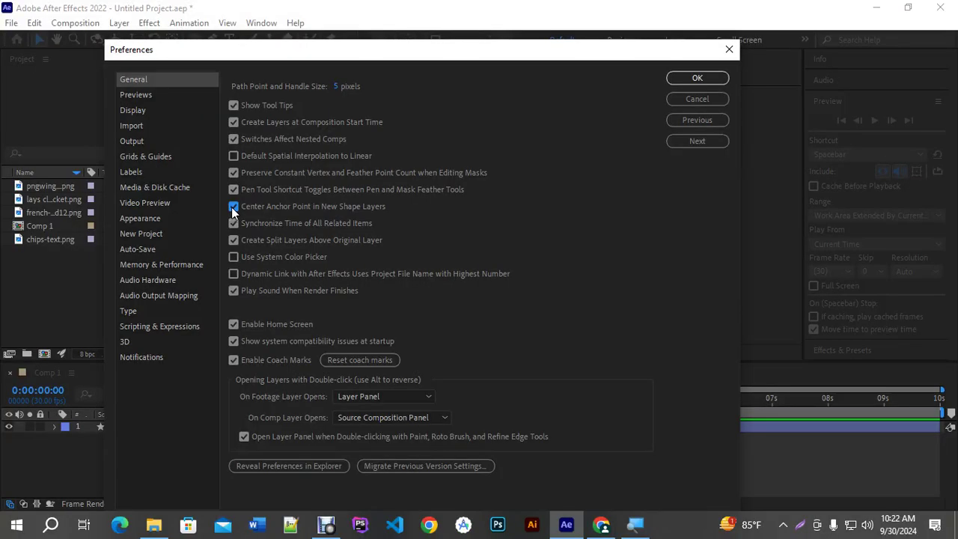
left_click(684, 78)
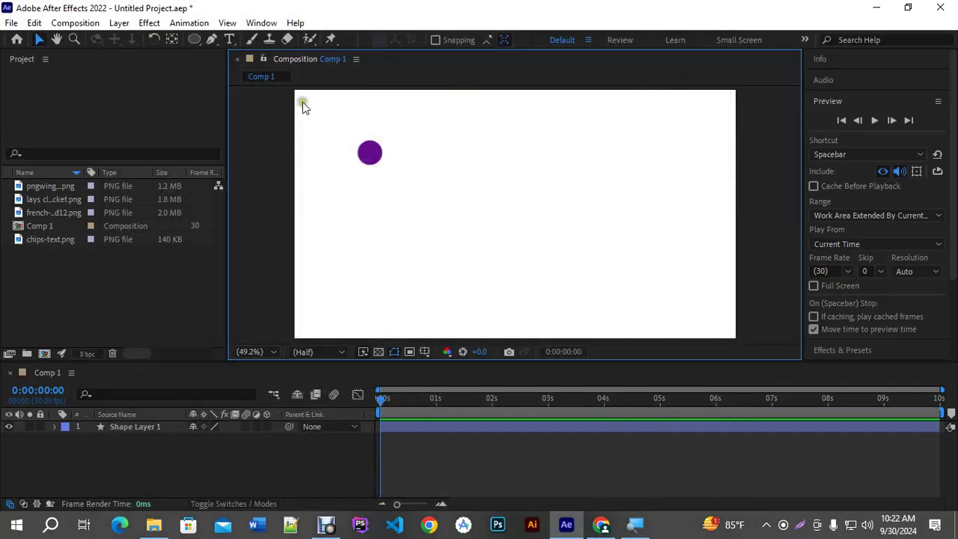
Check the Center Anchor Point in New Shape Layers option in the General preferences and leave without changes
left_click(34, 23)
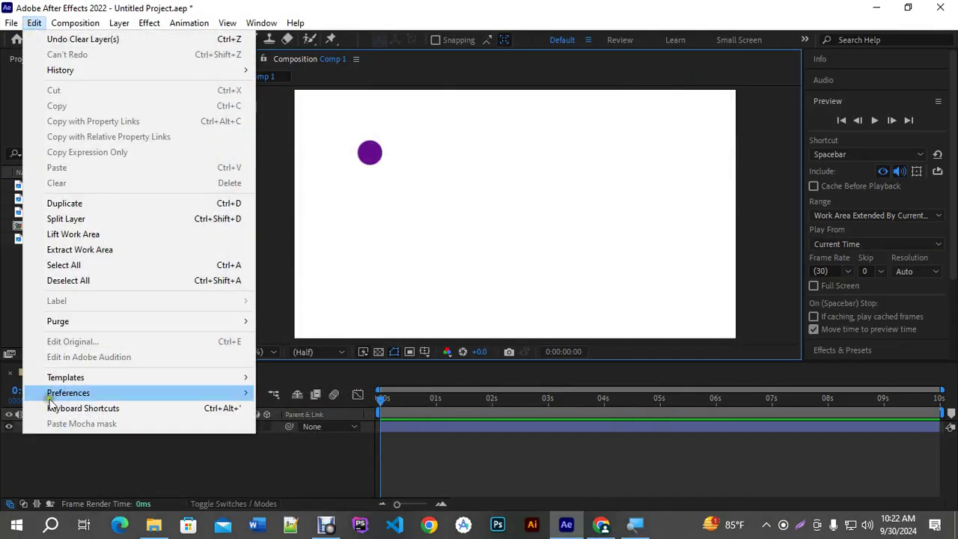
mouse_move(81, 396)
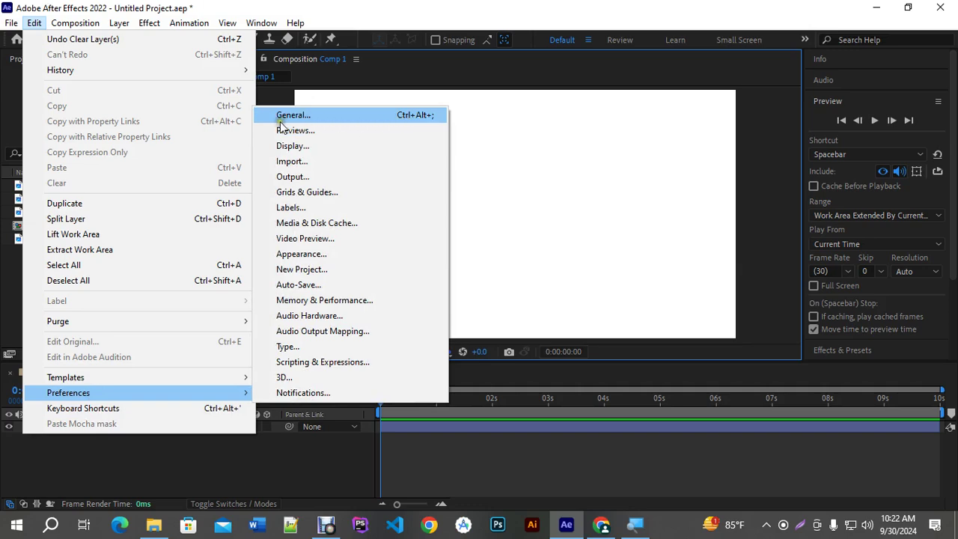
left_click(308, 115)
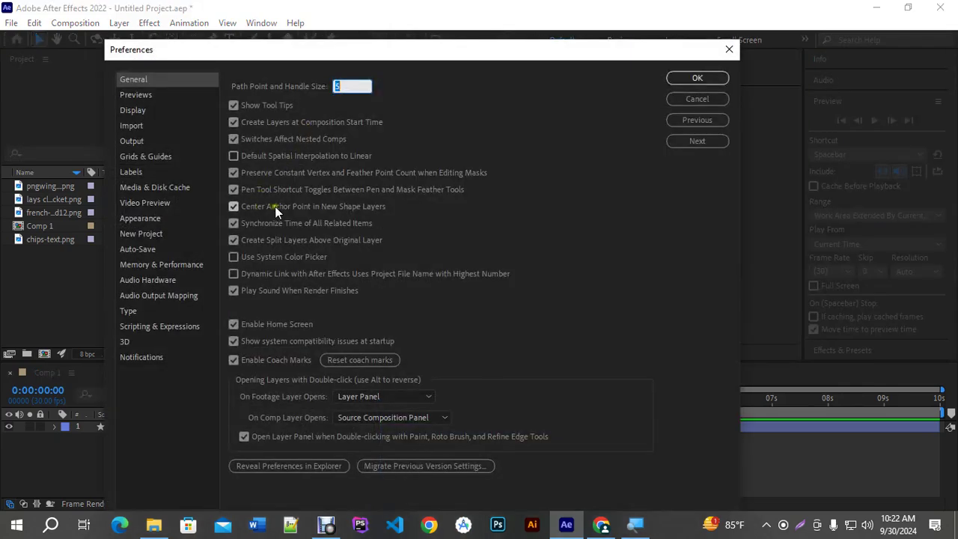
left_click(714, 99)
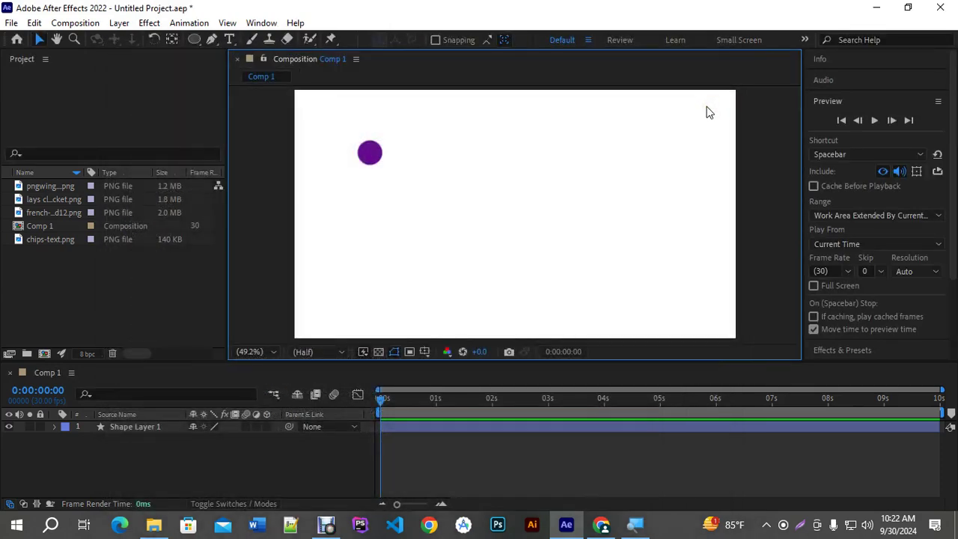
Move the purple circle slightly left and up in the composition, and deselect its layer
left_click(133, 429)
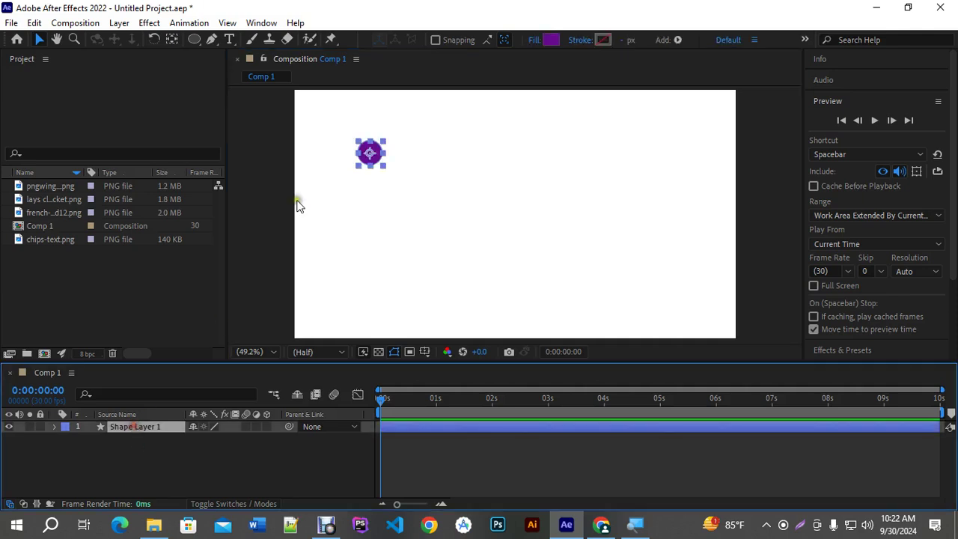
left_click_drag(387, 172, 369, 167)
left_click(175, 463)
Duplicate the purple circle's layer and place the copy directly below the original circle
left_click(138, 428)
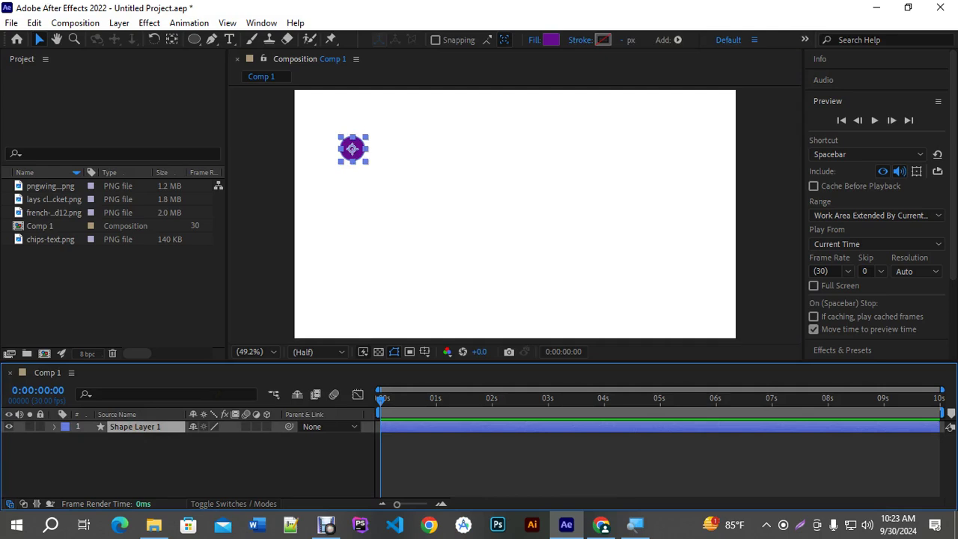
key("ctrl+d")
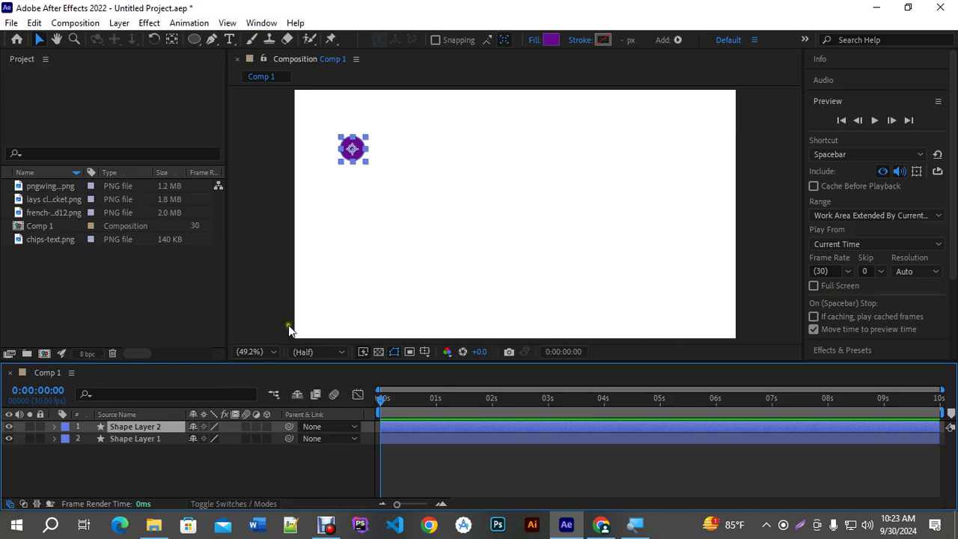
left_click_drag(355, 151, 353, 187)
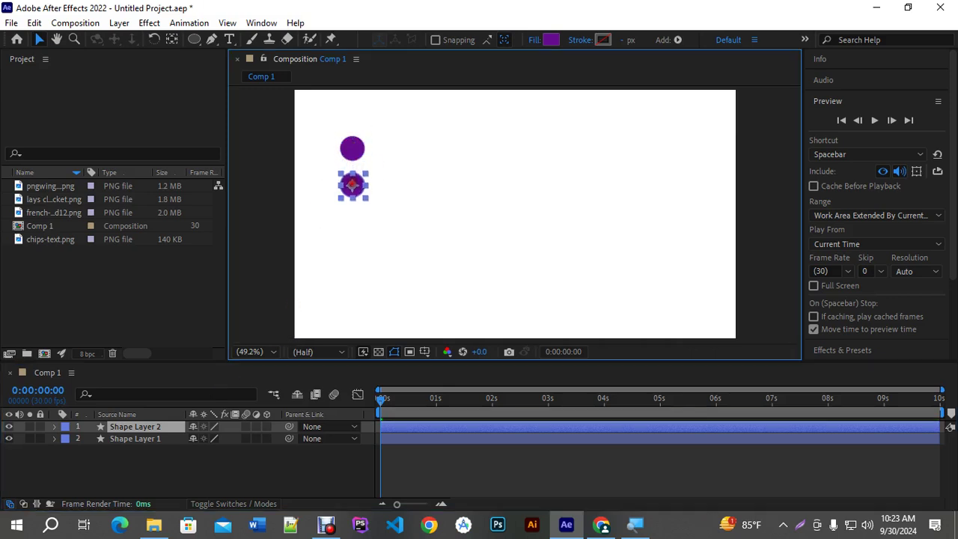
Change the duplicated circle's fill color to a bright blue
left_click(550, 40)
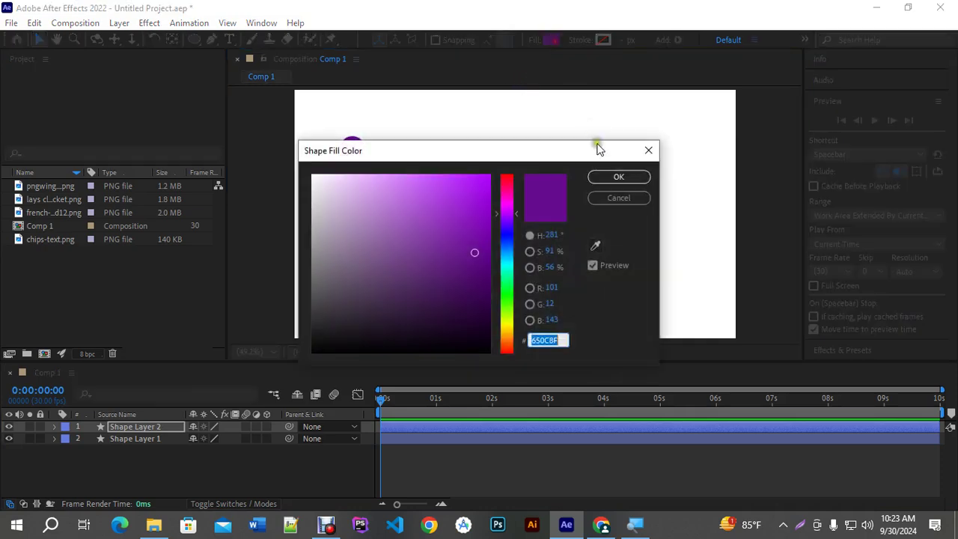
left_click_drag(507, 223, 507, 245)
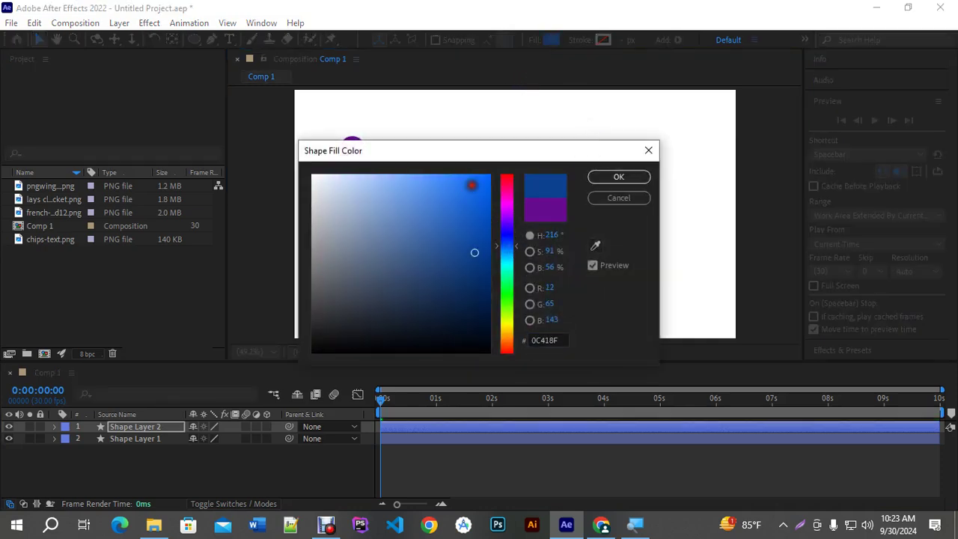
left_click(614, 177)
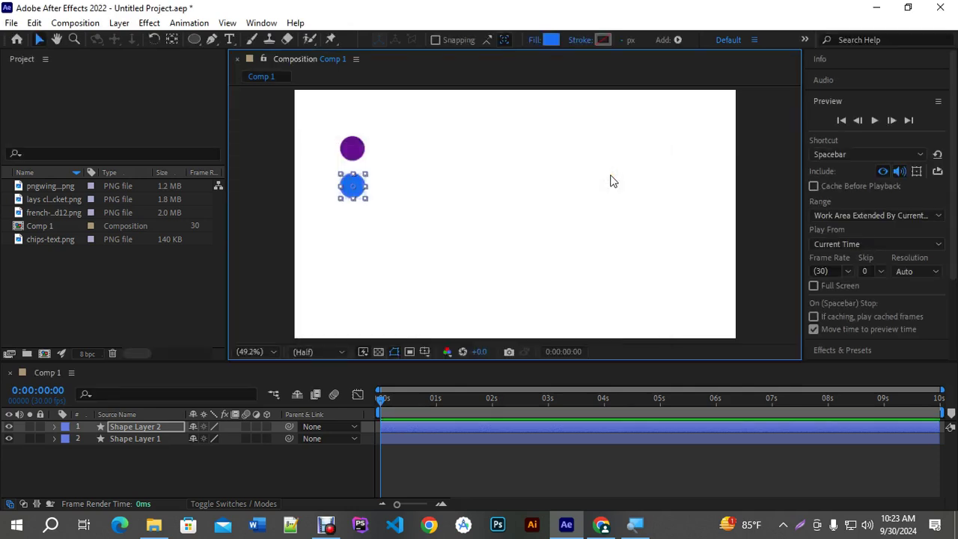
Duplicate the blue circle's layer and place the copy directly below the blue circle
left_click(144, 437)
left_click(141, 427)
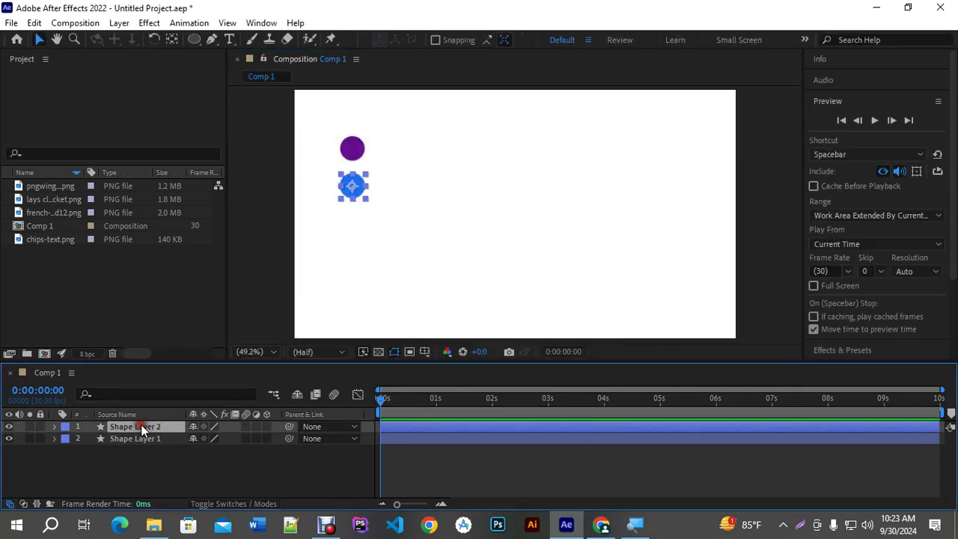
key("ctrl+d")
left_click_drag(353, 187, 353, 224)
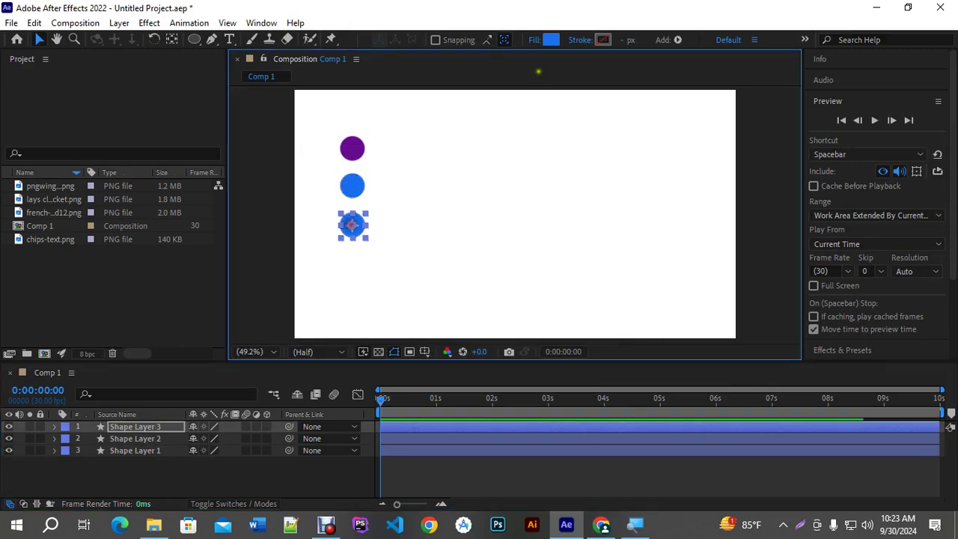
Change the third circle's fill color to pink EF18AB
left_click(550, 42)
left_click_drag(505, 225, 508, 198)
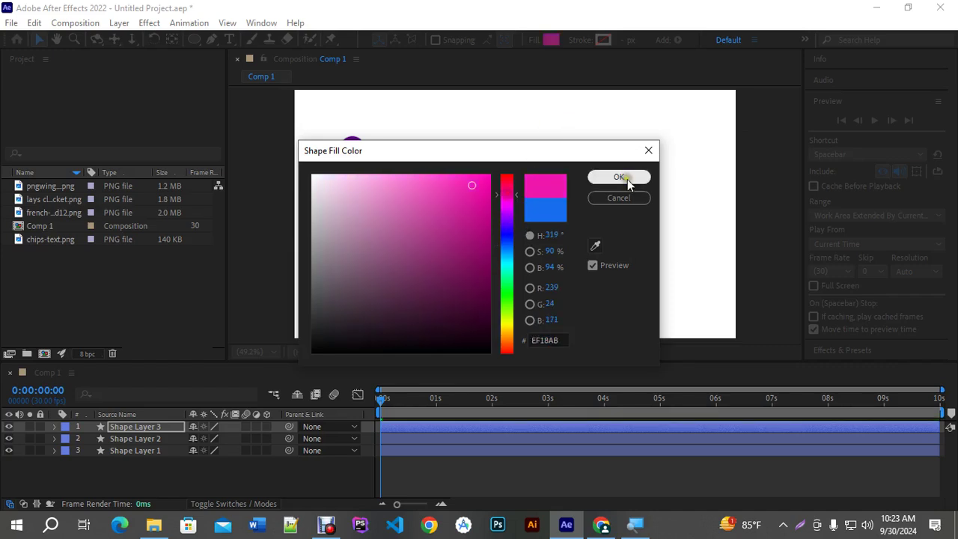
left_click(627, 179)
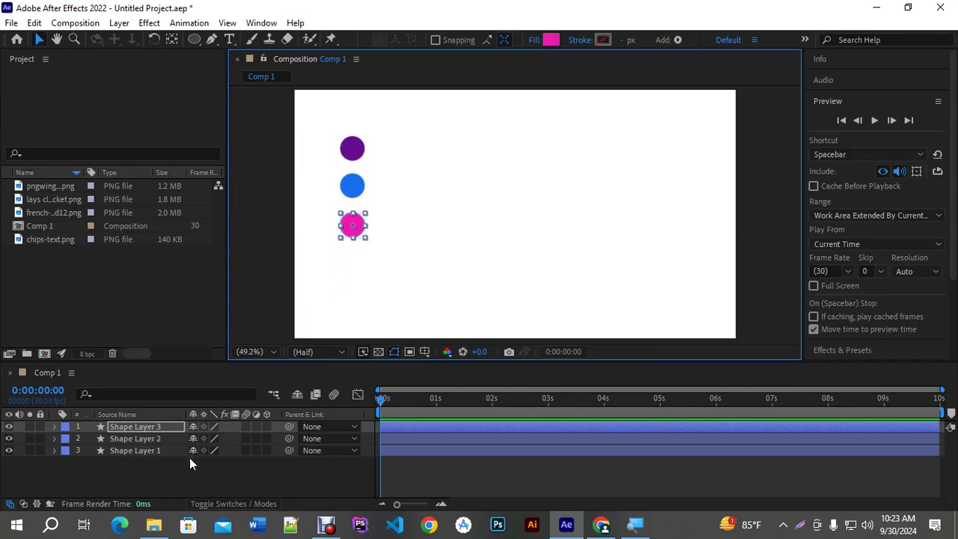
Duplicate the pink circle's layer, place the copy directly below it, and change the copy's fill to green 18EF78
key("ctrl+d")
left_click_drag(355, 224, 353, 256)
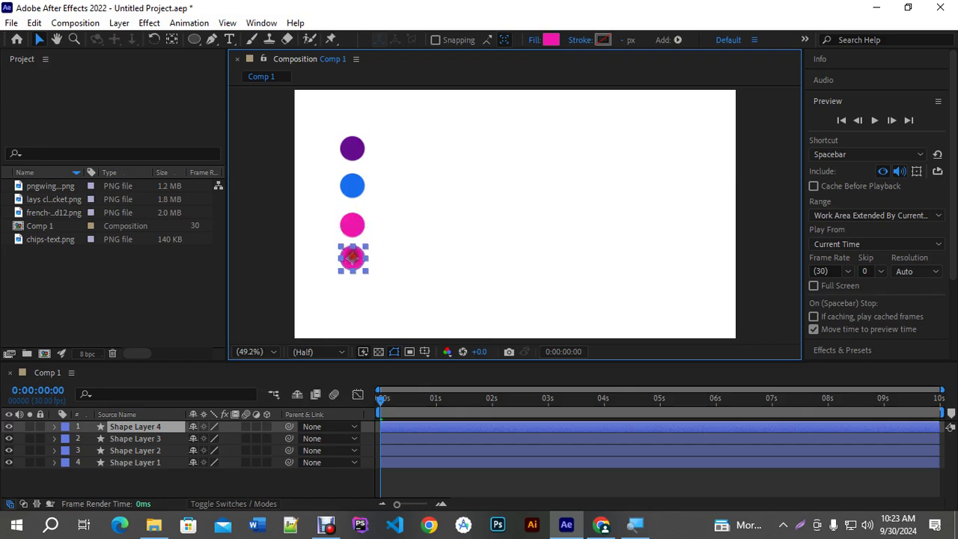
left_click(551, 40)
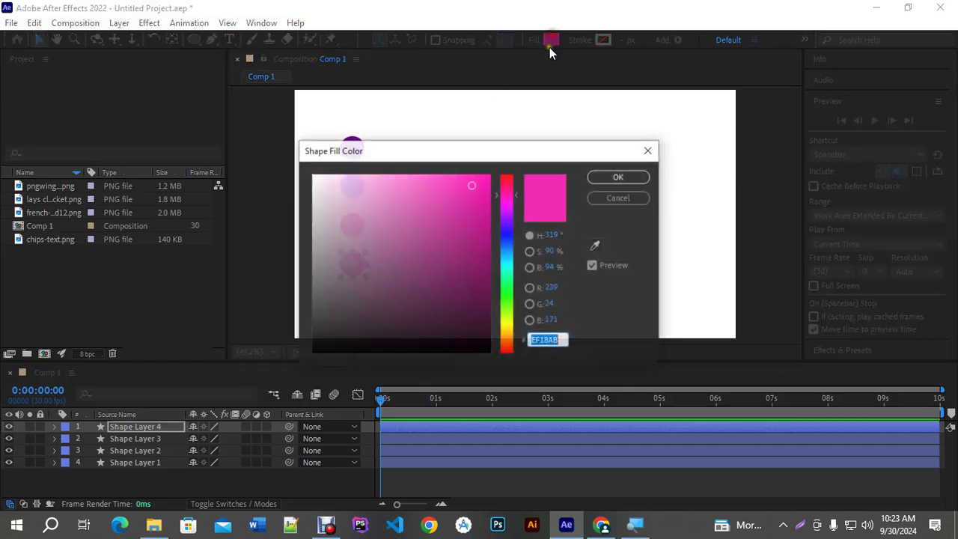
left_click_drag(506, 196, 502, 280)
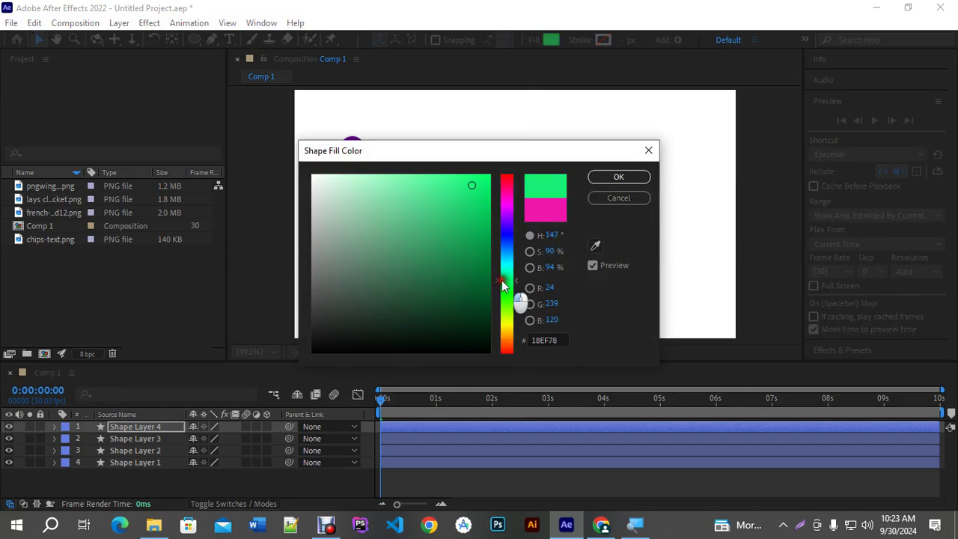
left_click(610, 177)
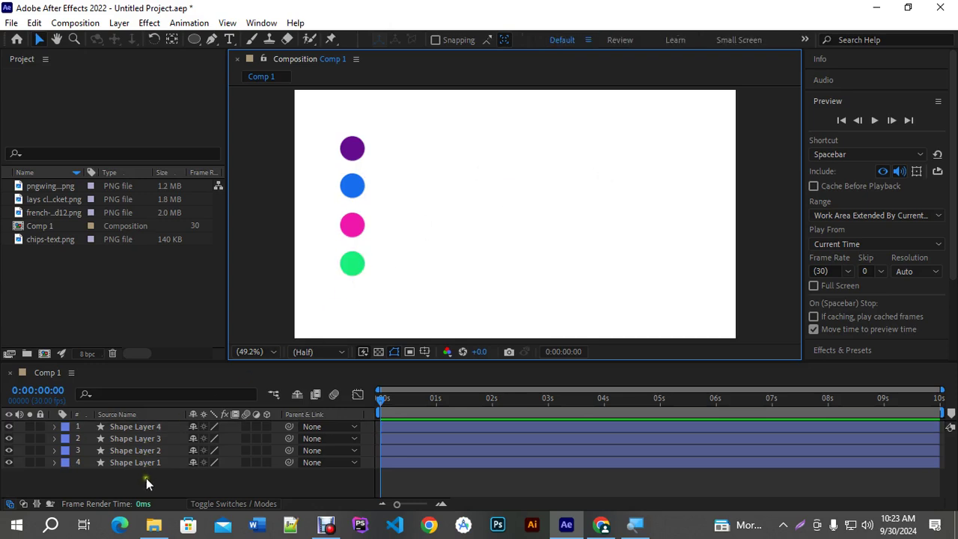
Move all four circles slightly down together and add Position keyframes for them at 0:00:00:00
left_click_drag(163, 483, 127, 425)
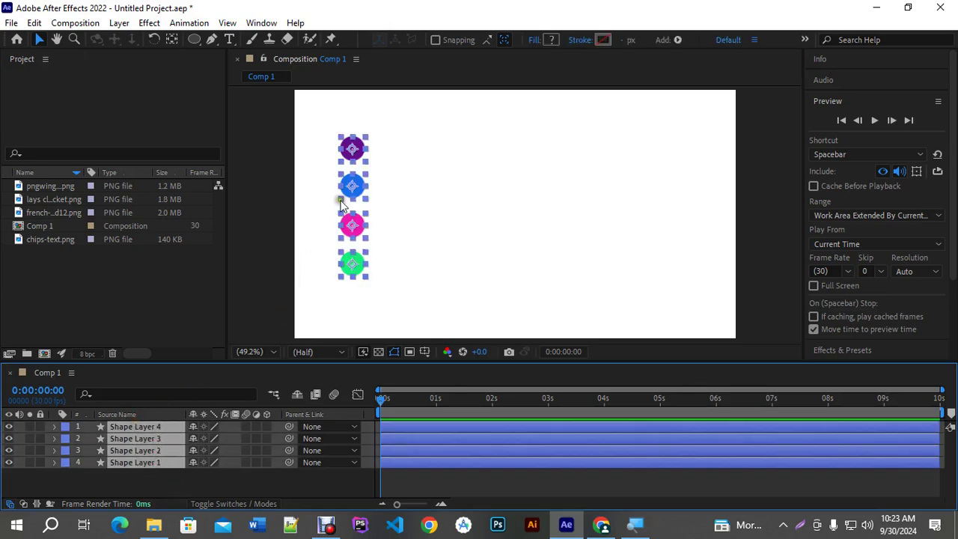
left_click_drag(354, 150, 355, 168)
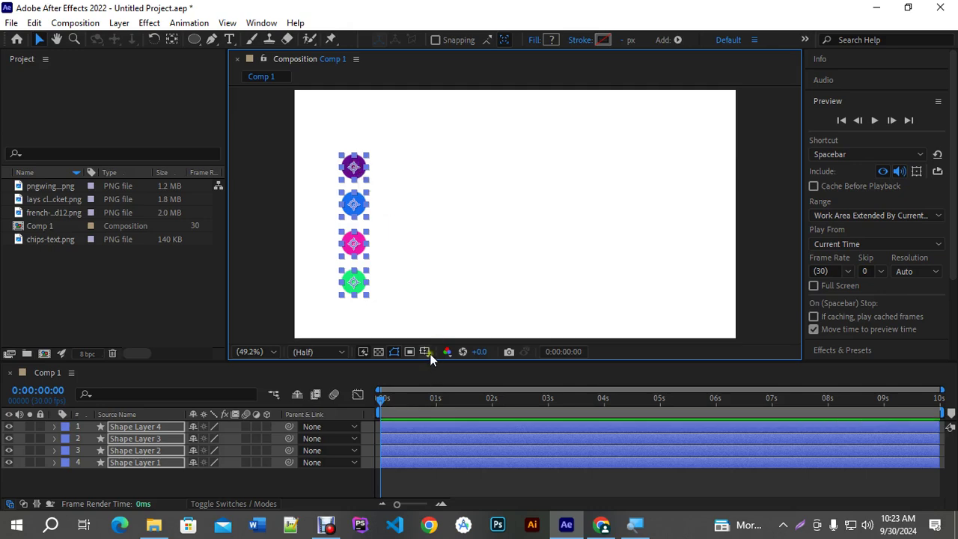
key("p")
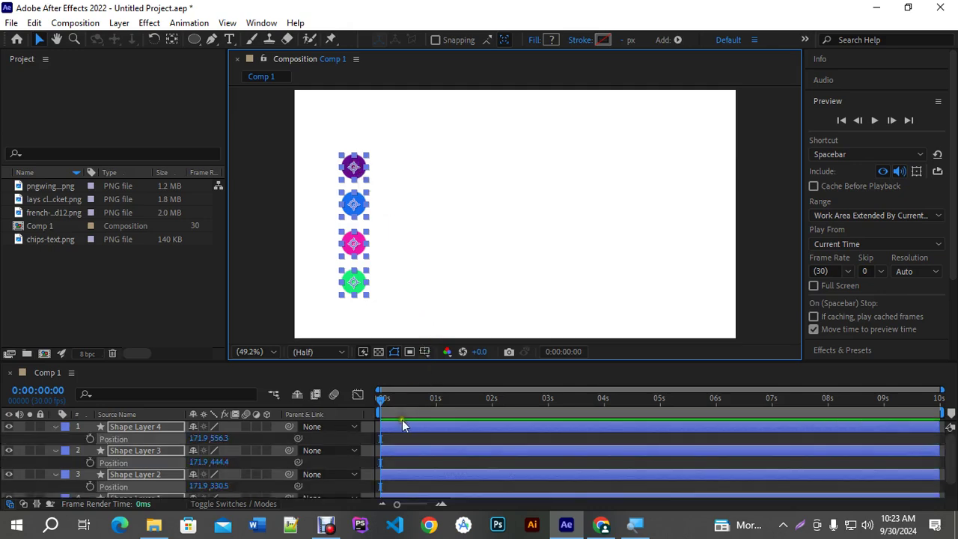
left_click_drag(411, 362, 409, 326)
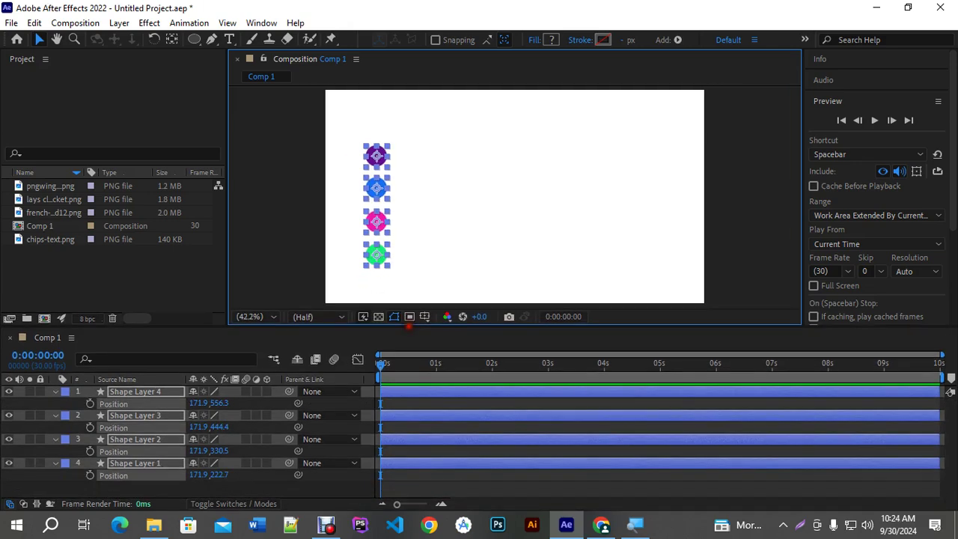
left_click(388, 365)
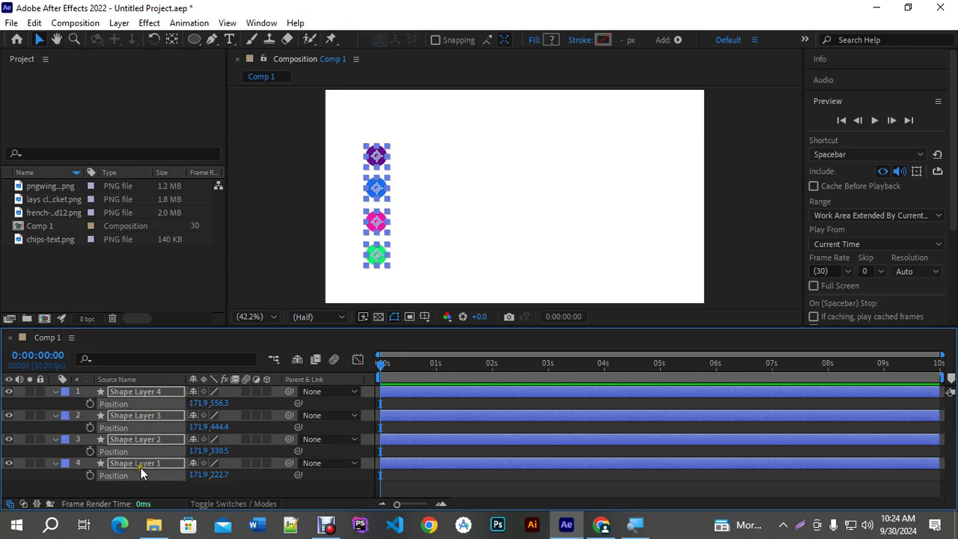
left_click(89, 403)
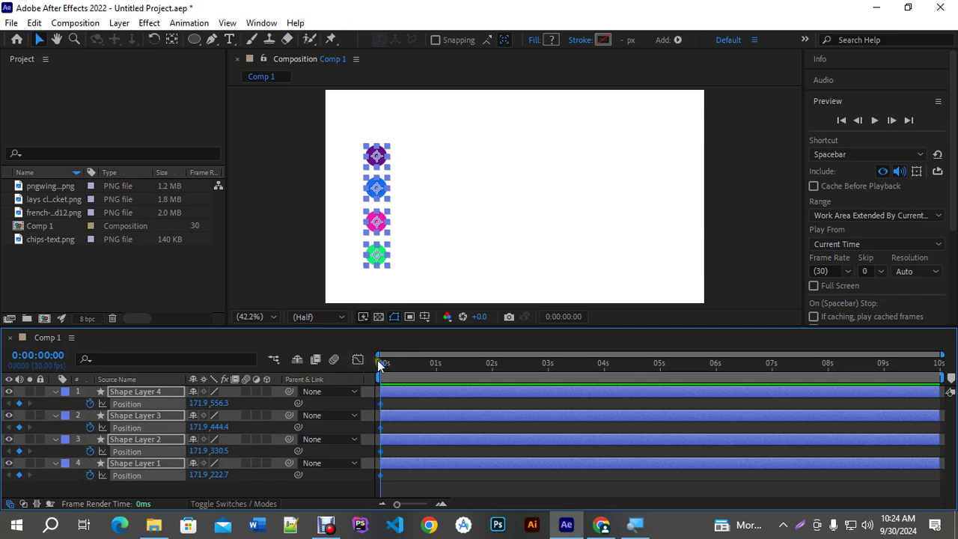
At 0:00:01:01, move all four circles straight across to the composition's right side, at about X 1086, to create their end Position keyframes
left_click_drag(381, 365, 398, 369)
left_click_drag(427, 367, 436, 367)
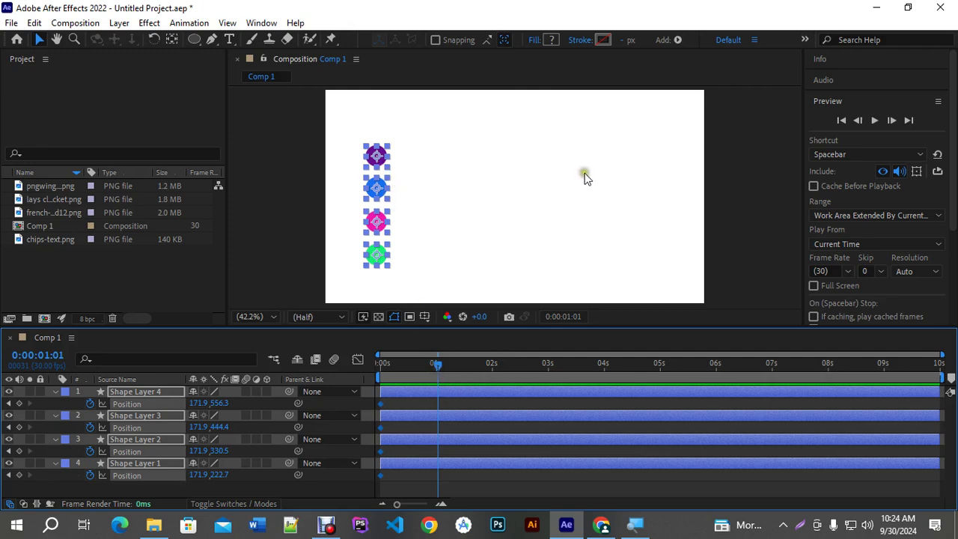
left_click_drag(386, 188, 646, 196)
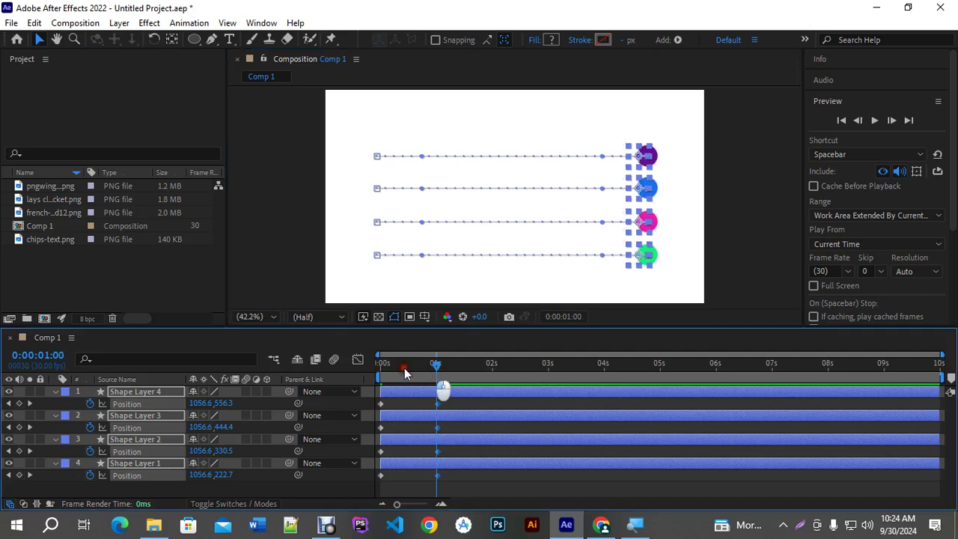
Play the circles' movement from the start of the composition several times, and return to 0:00:00:00
key("Home")
key("space")
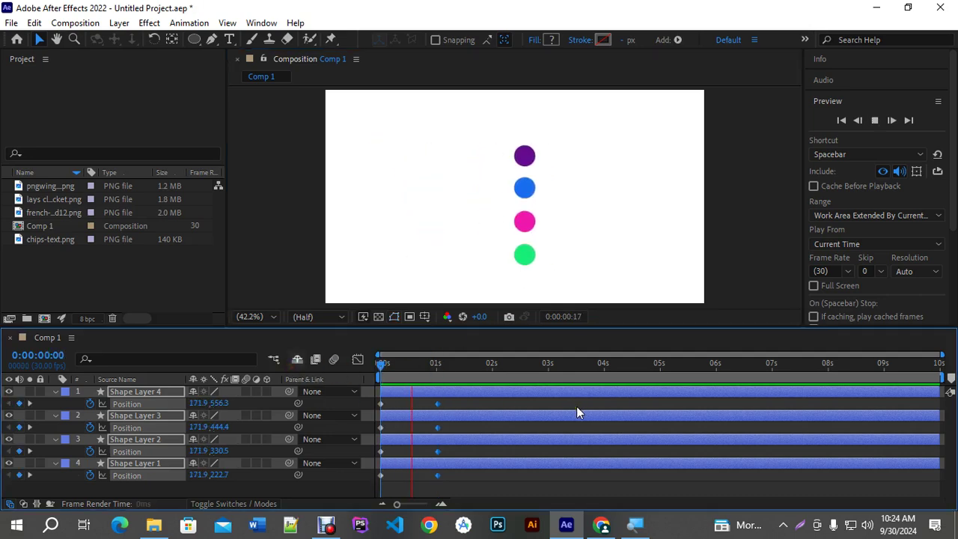
key("space")
left_click_drag(460, 365, 381, 364)
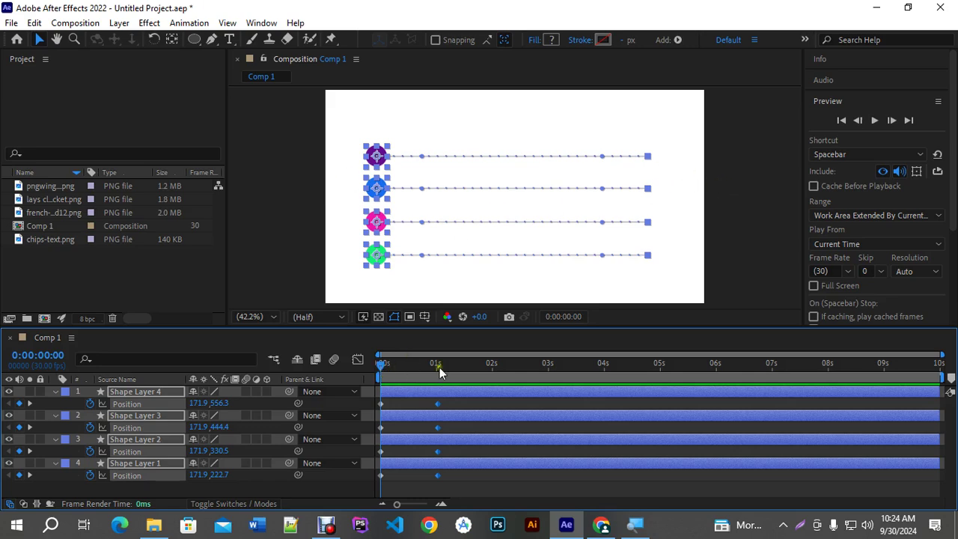
key("space")
key("space")
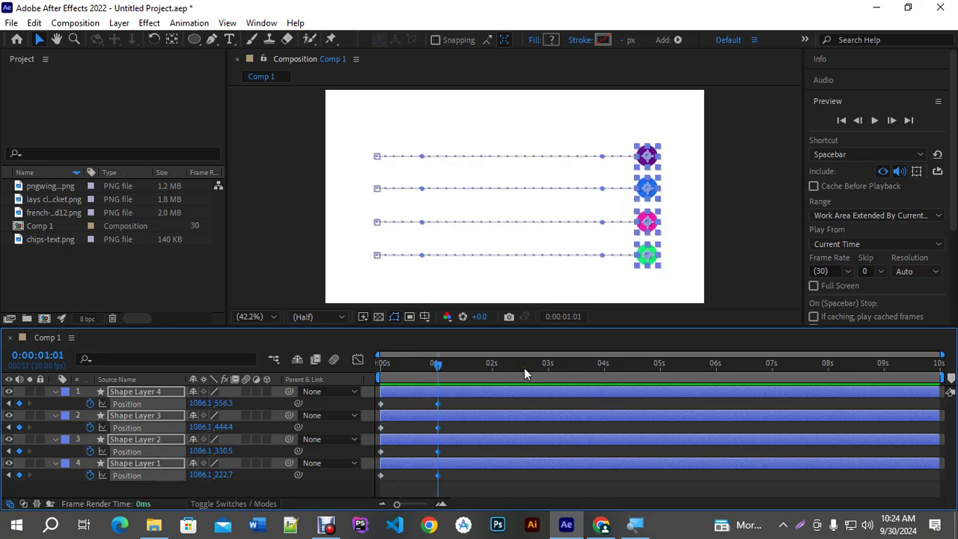
left_click_drag(446, 364, 327, 387)
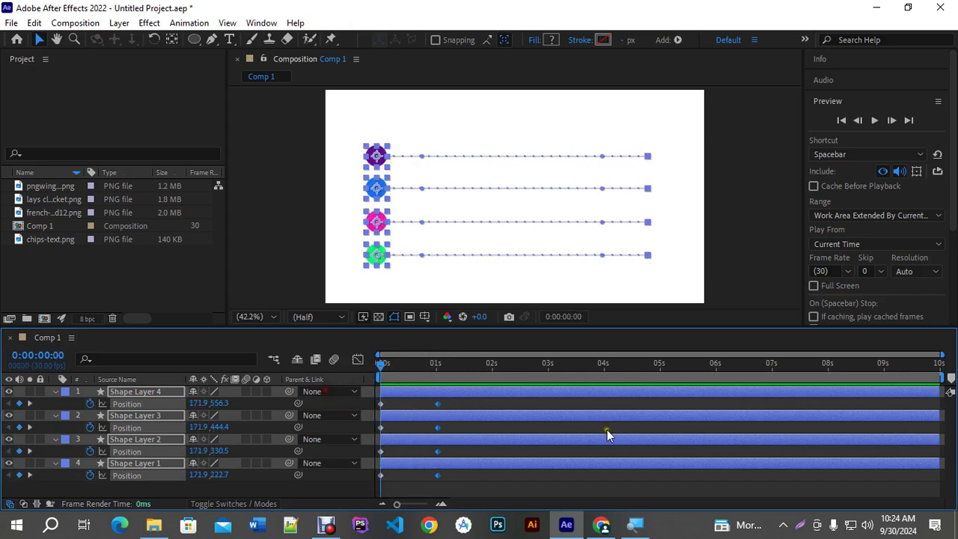
key("space")
key("space")
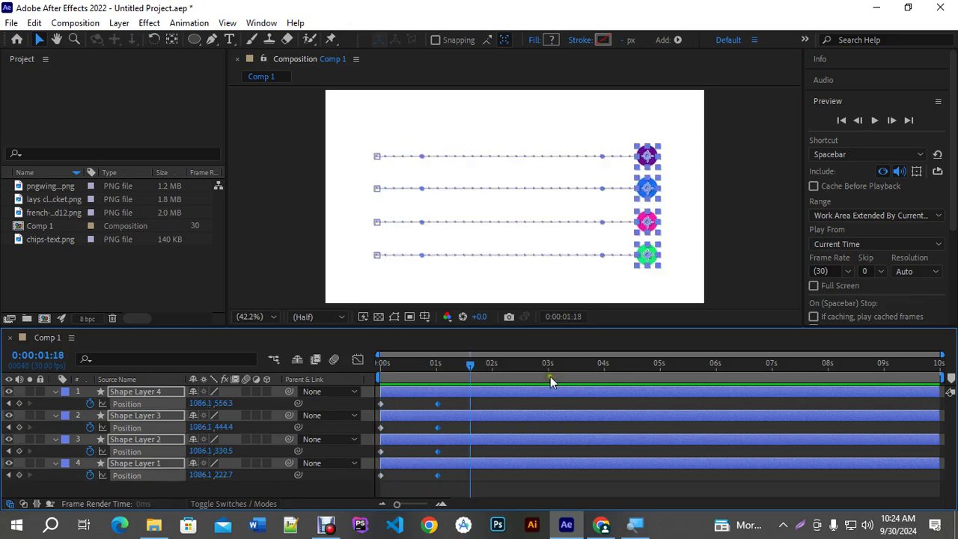
left_click_drag(480, 366, 341, 396)
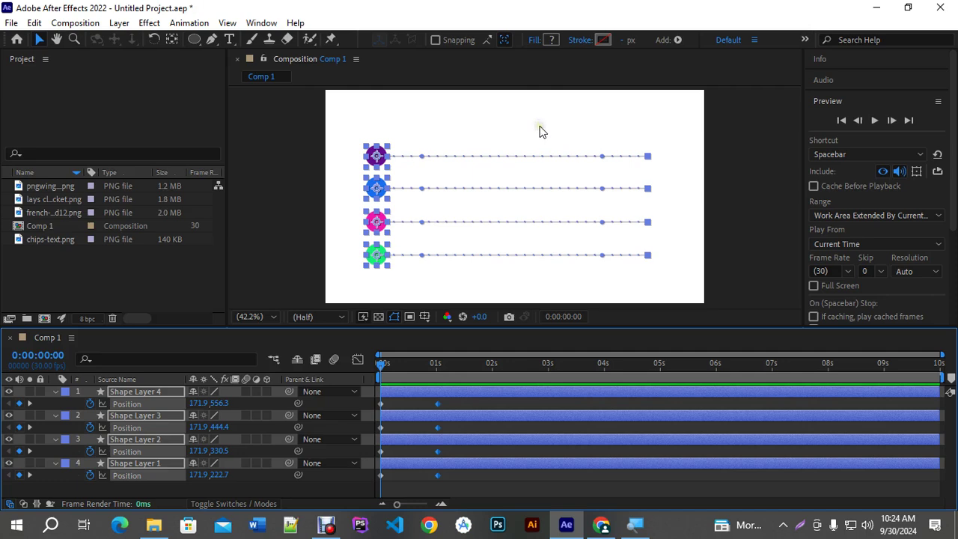
Apply Easy Ease to both Position keyframes of the pink circle's layer only
left_click(389, 429)
left_click(175, 485)
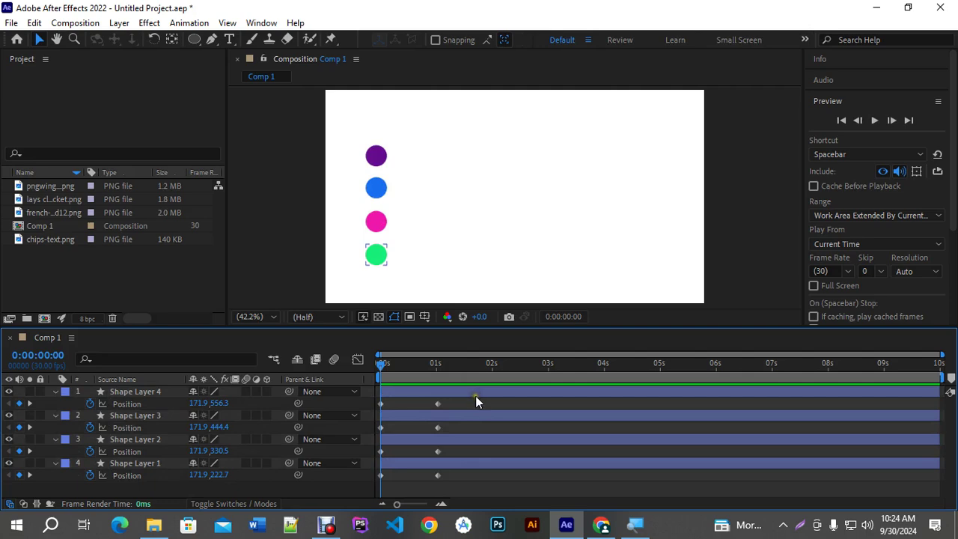
left_click(137, 393)
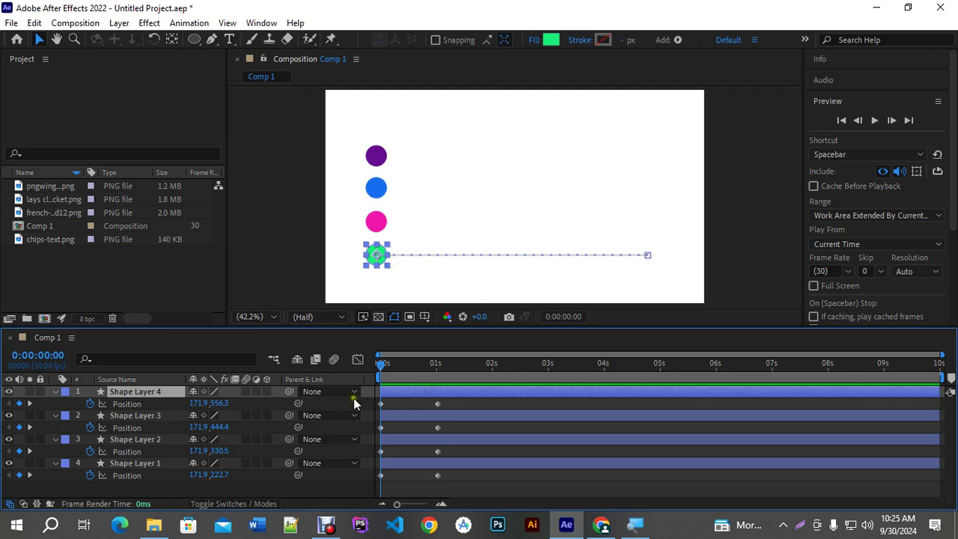
left_click(131, 413)
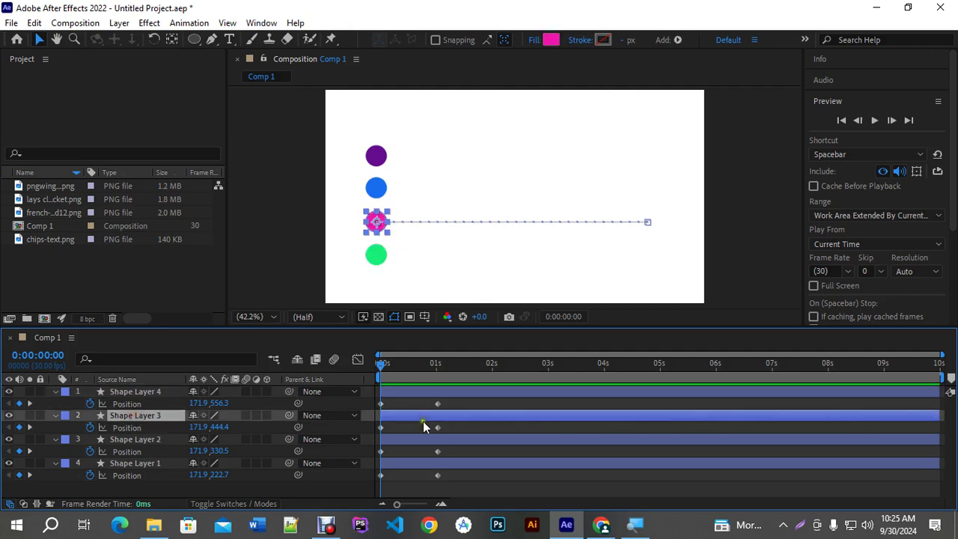
left_click_drag(473, 434, 368, 438)
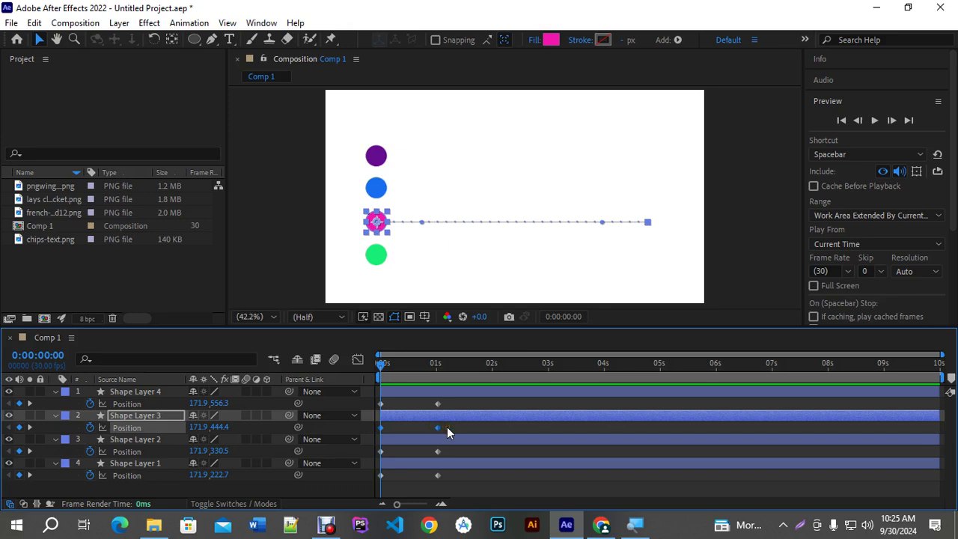
mouse_move(438, 430)
right_click(438, 431)
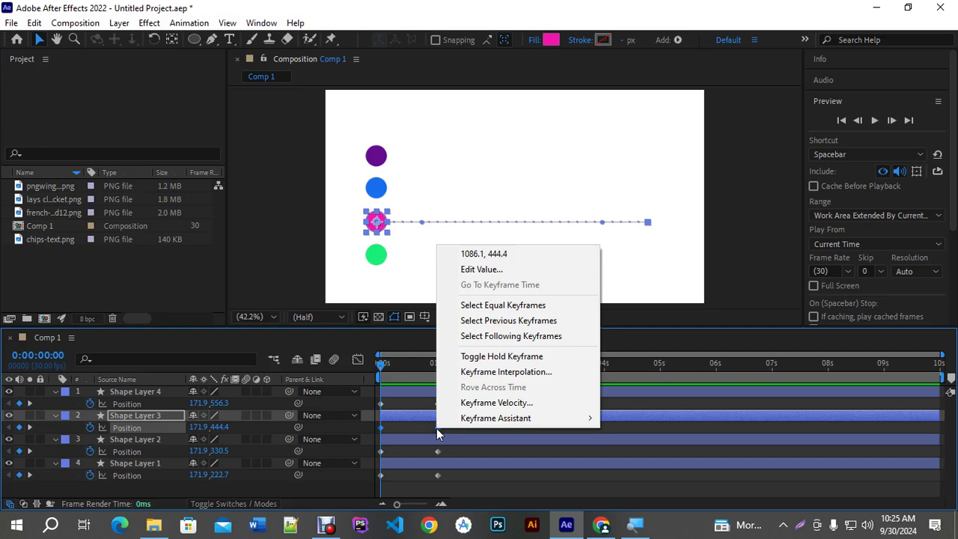
mouse_move(488, 419)
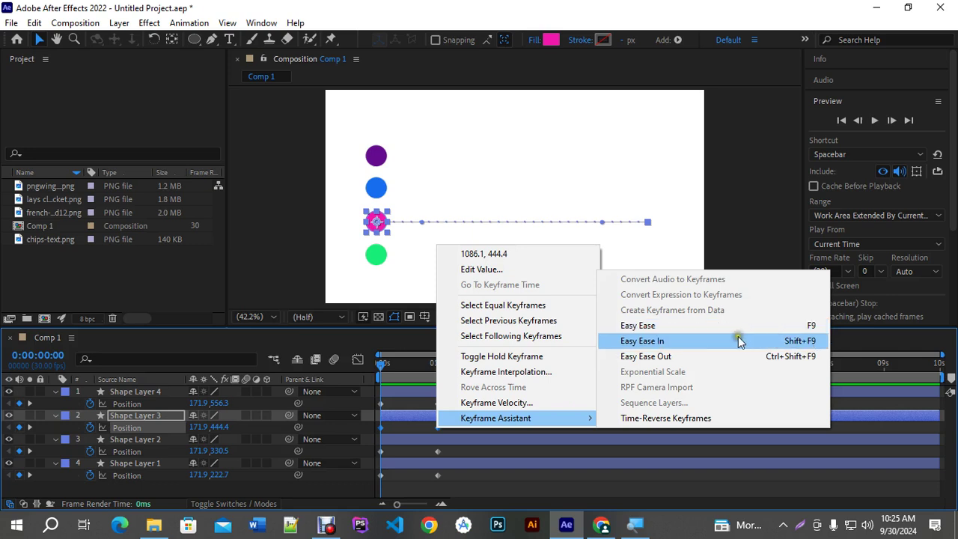
left_click(657, 326)
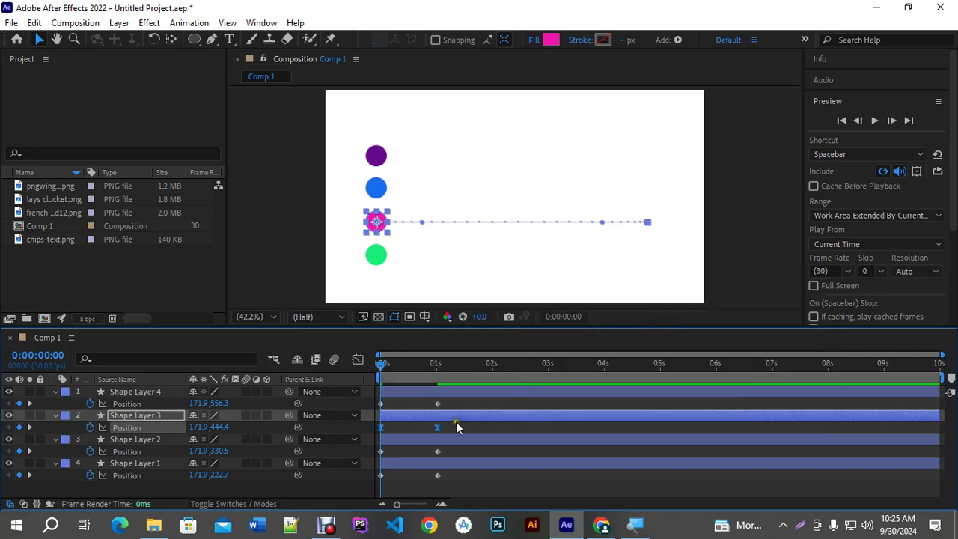
Rename the pink circle's layer as Easy Ease
left_click_drag(457, 428, 373, 442)
right_click(151, 416)
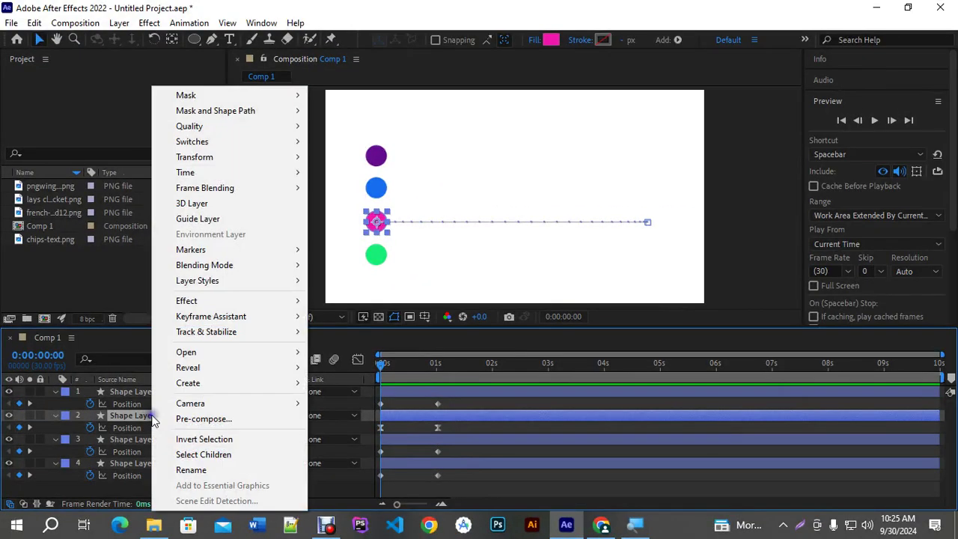
left_click(179, 469)
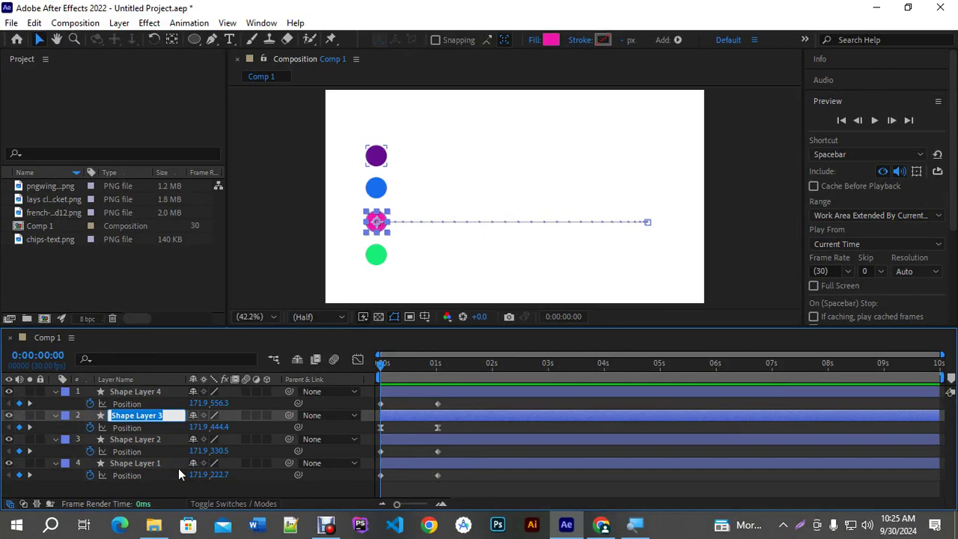
type("Easy Ease")
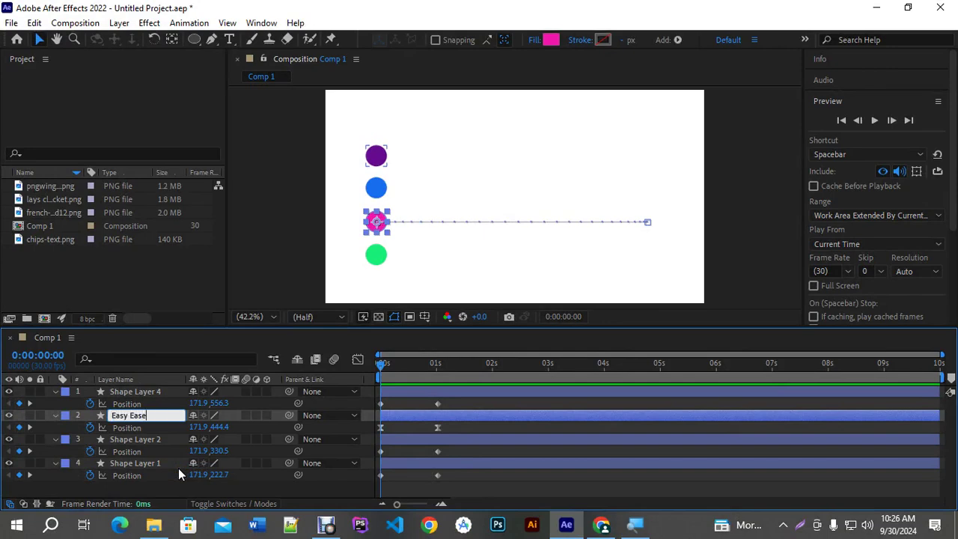
Rename the green circle's layer as Normal
left_click(168, 391)
key("Return")
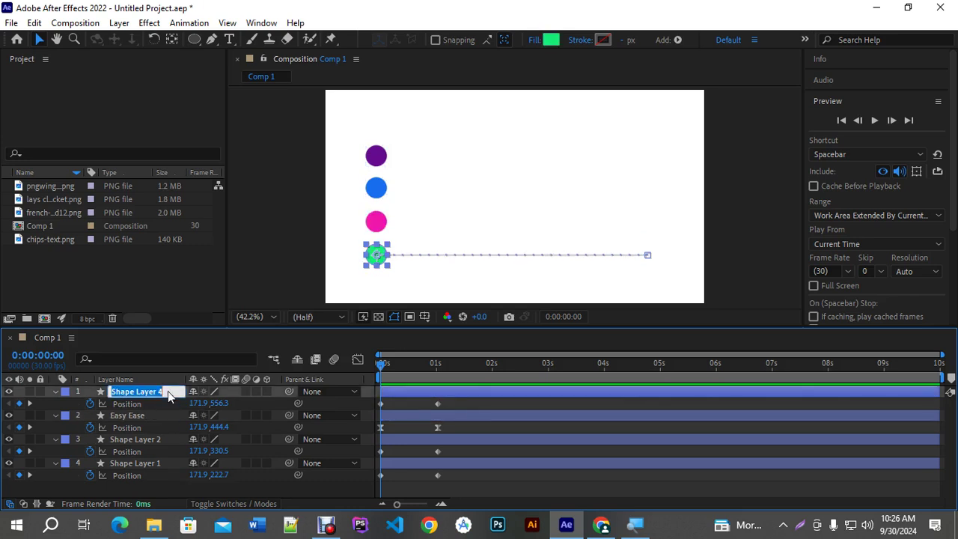
type("Normal")
left_click(161, 416)
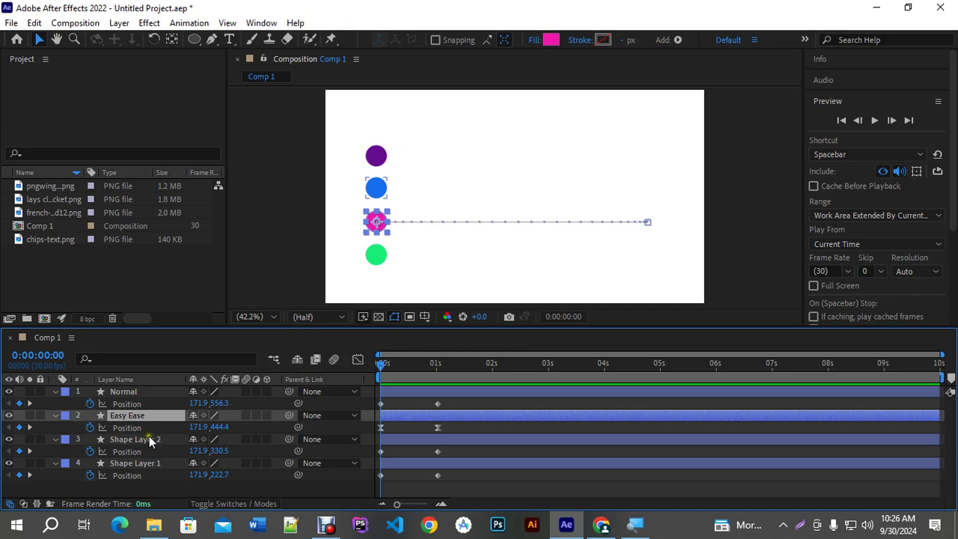
Apply Easy Ease In to both Position keyframes of the blue circle's layer
left_click(148, 437)
left_click_drag(466, 450, 386, 458)
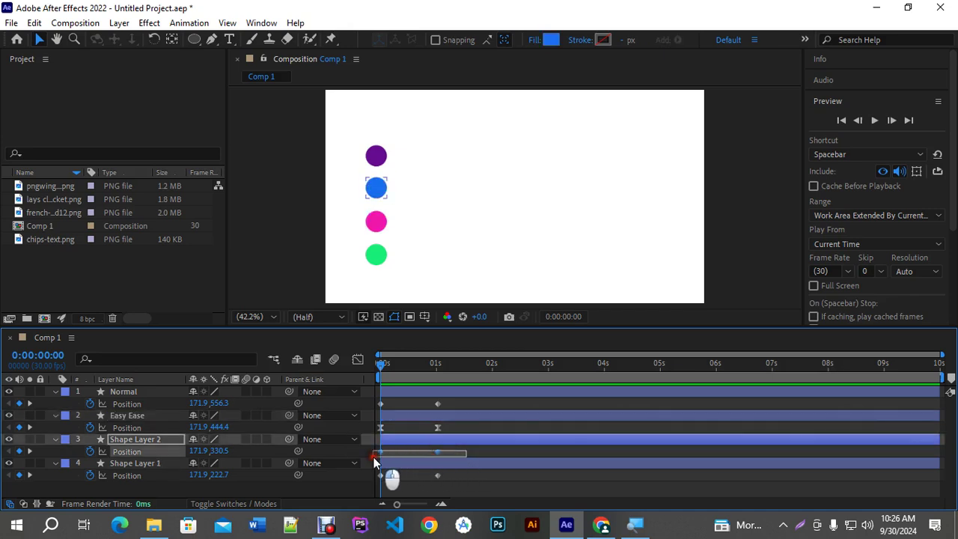
right_click(441, 452)
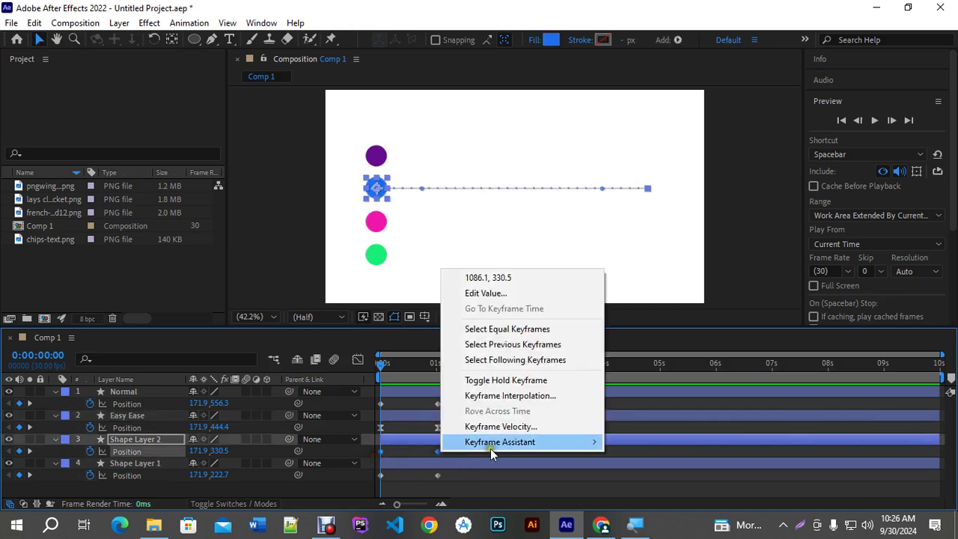
mouse_move(493, 448)
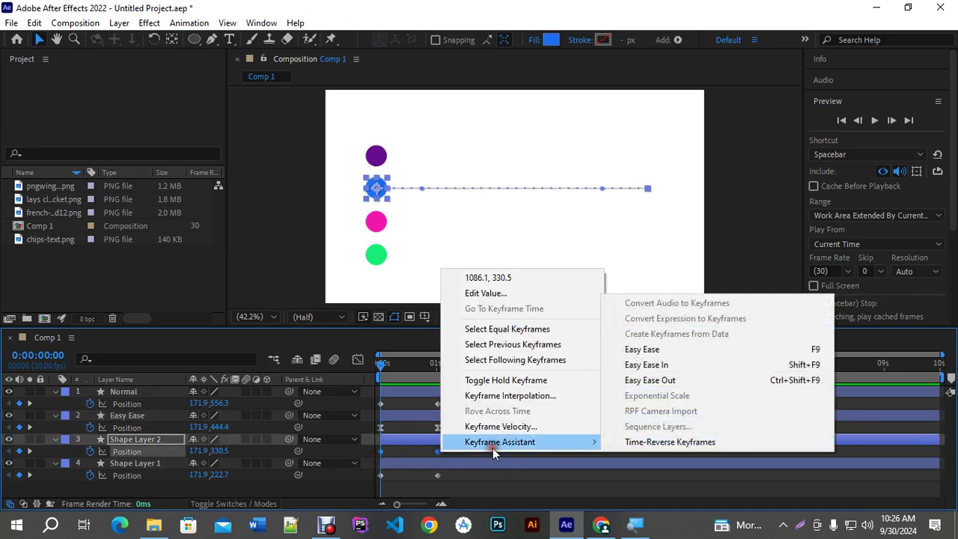
left_click(661, 366)
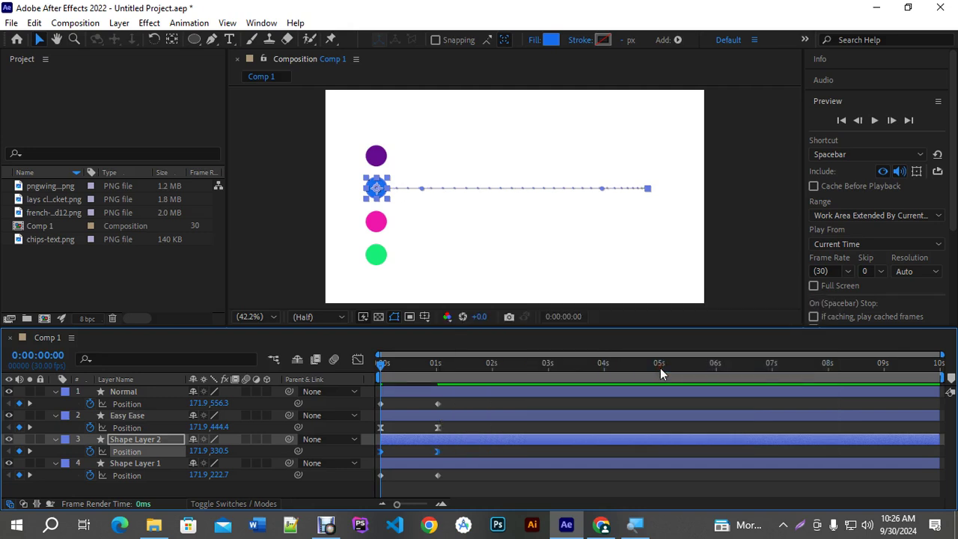
Rename the blue circle's layer as Easy Ease In
left_click(135, 439)
double_click(135, 438)
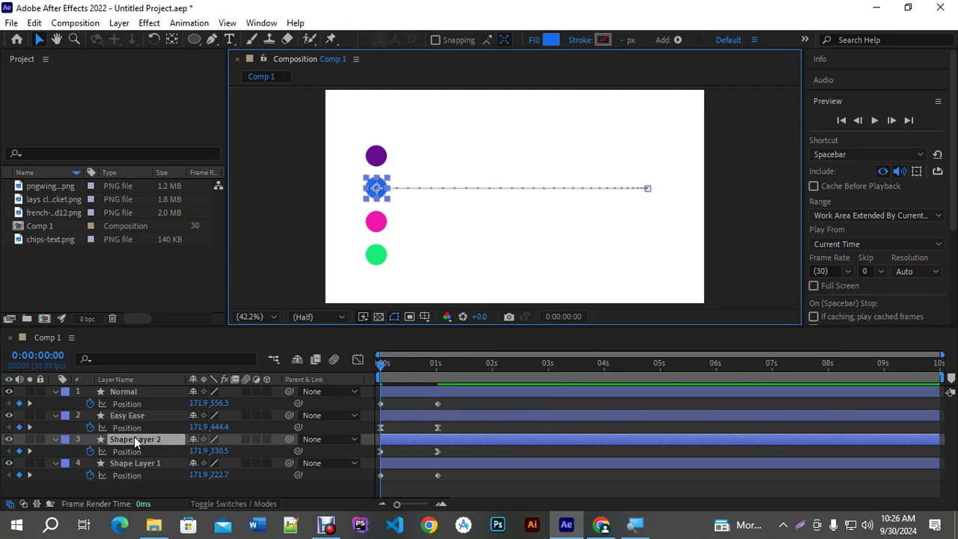
left_click(151, 463)
left_click(146, 439)
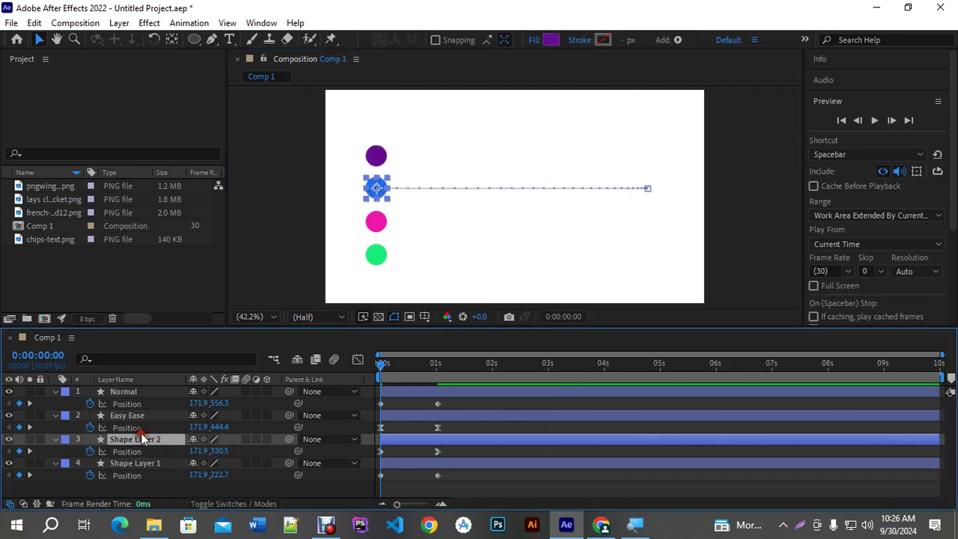
key("Return")
type("Ea")
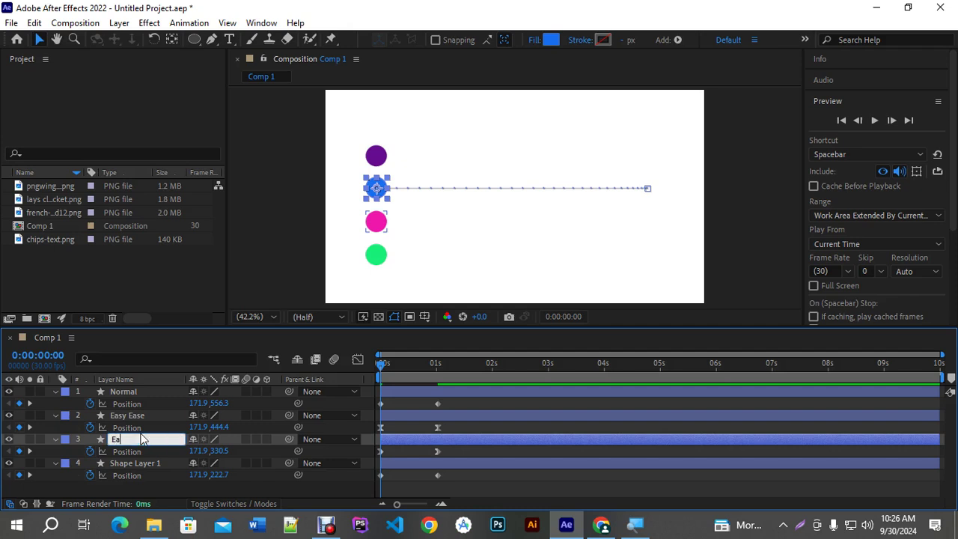
type("sy Ease IN")
key("BackSpace")
type("n")
Apply Easy Ease Out to both Position keyframes of the purple circle's layer
left_click_drag(467, 475, 385, 505)
right_click(438, 476)
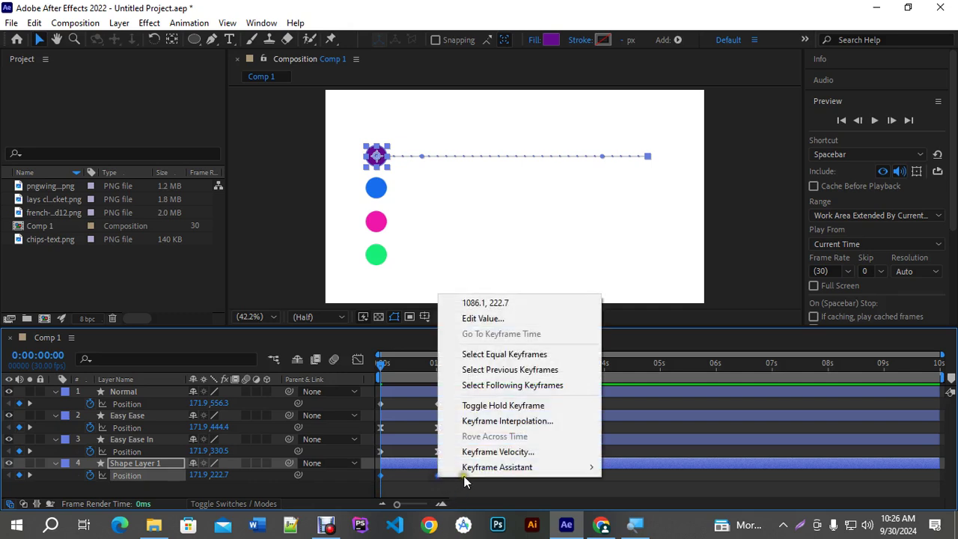
mouse_move(551, 467)
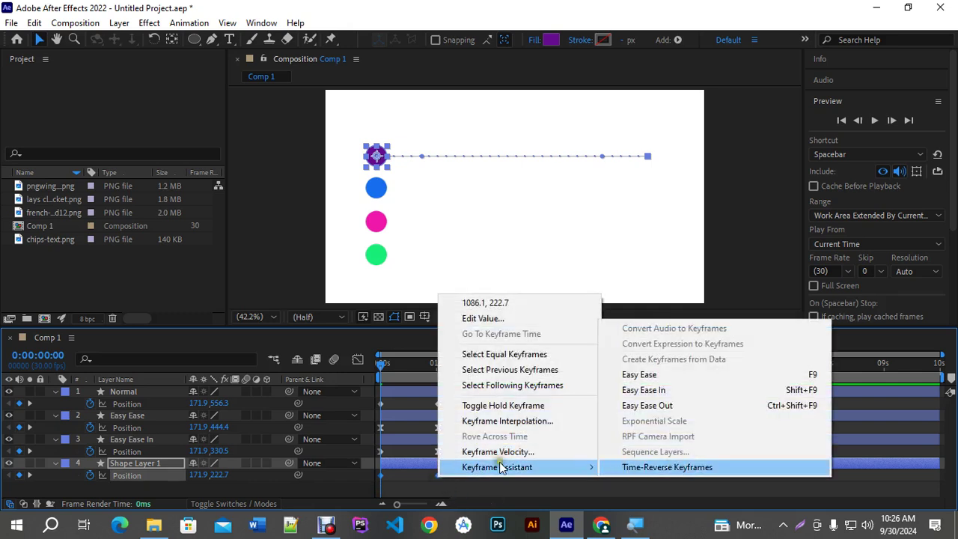
left_click(446, 485)
left_click_drag(447, 485, 369, 470)
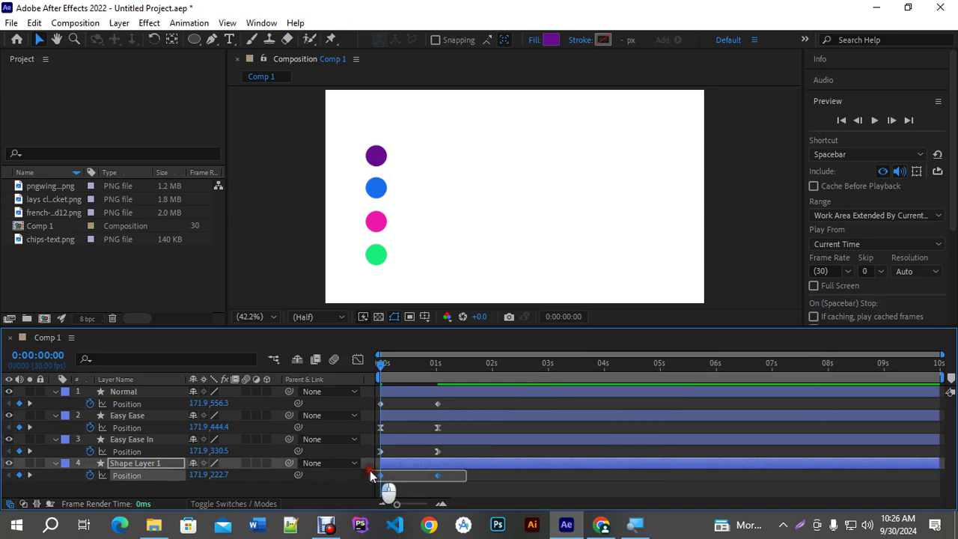
right_click(438, 478)
mouse_move(479, 467)
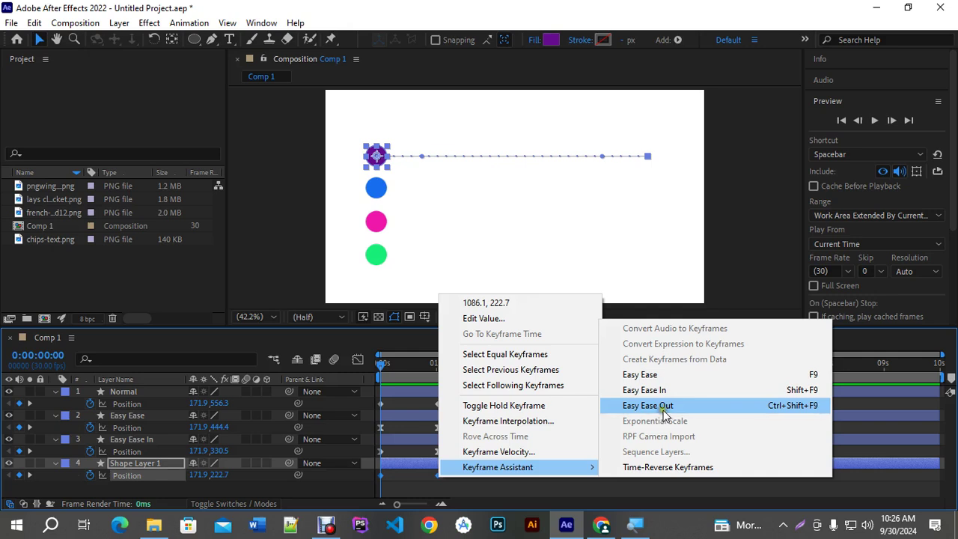
left_click(663, 408)
Rename the purple circle's layer as Easy Ease Out and deselect it
left_click(160, 482)
left_click(136, 462)
key("Return")
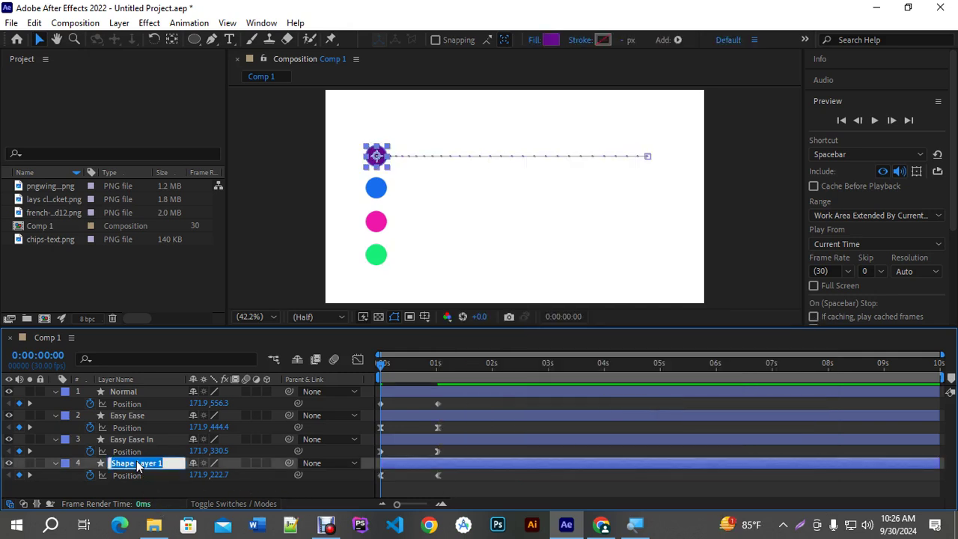
type("Easy Ease Out")
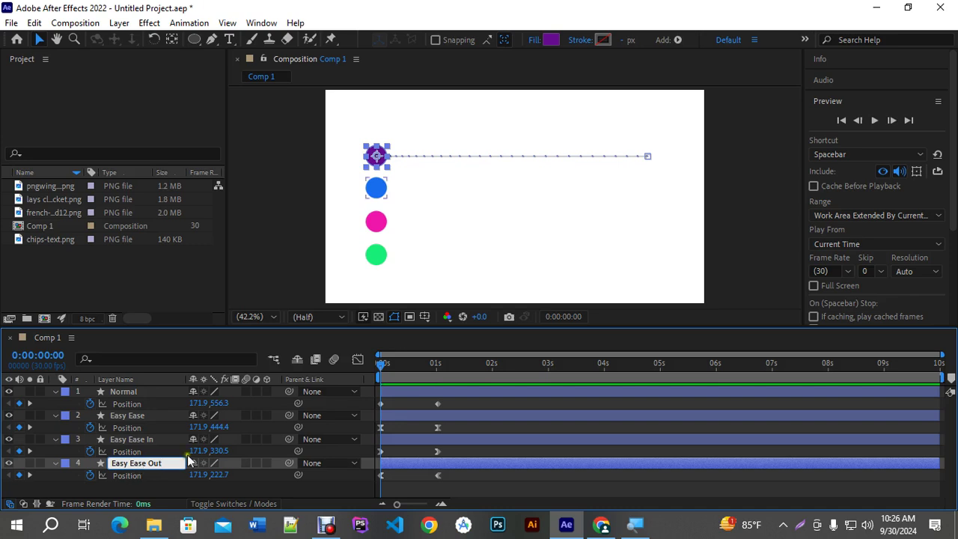
left_click(487, 481)
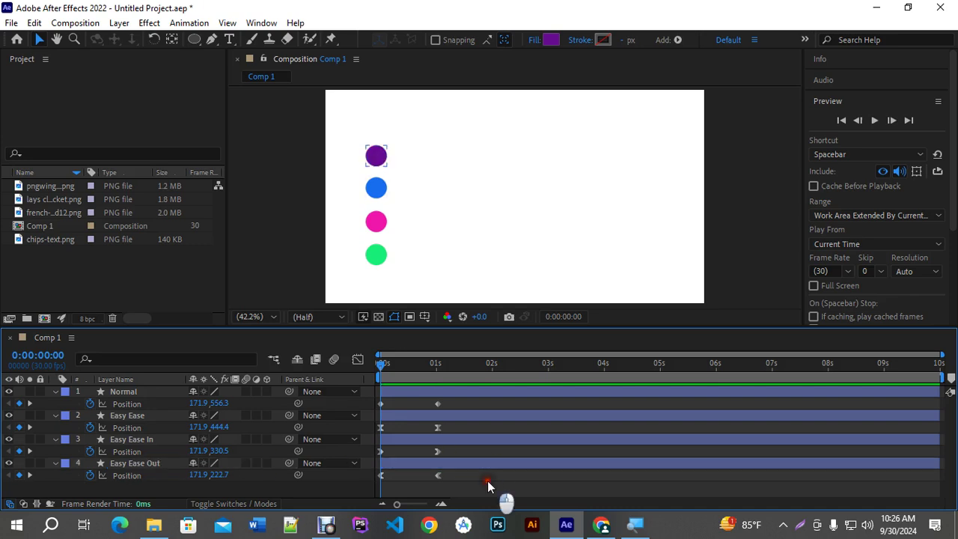
Go through the Normal, Easy Ease, Easy Ease In and Easy Ease Out layers one by one to match them to their circles
left_click(122, 391)
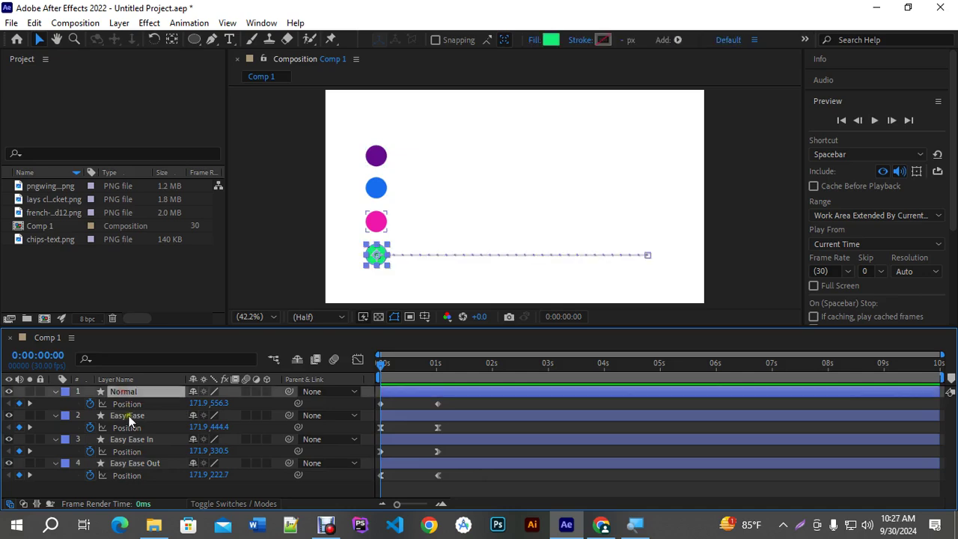
left_click(129, 417)
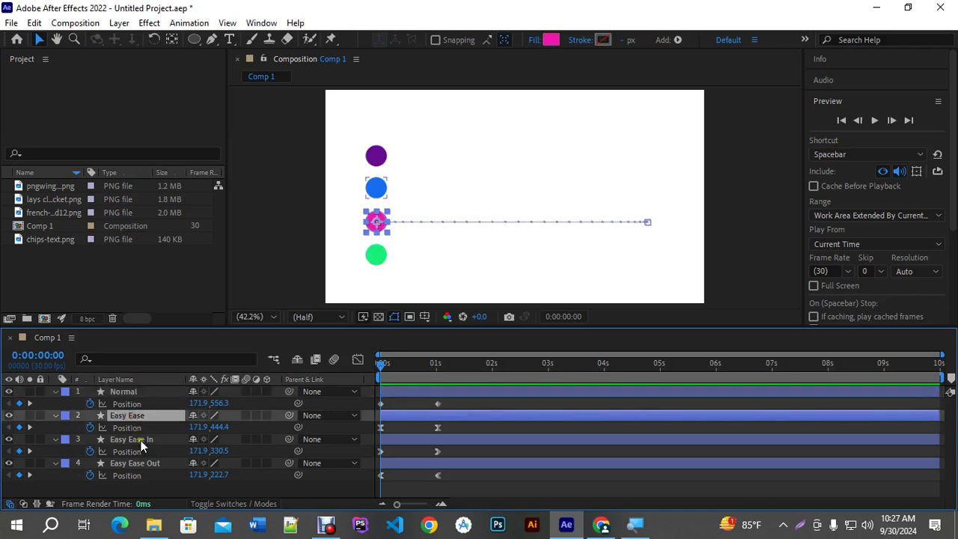
left_click(143, 440)
left_click(158, 465)
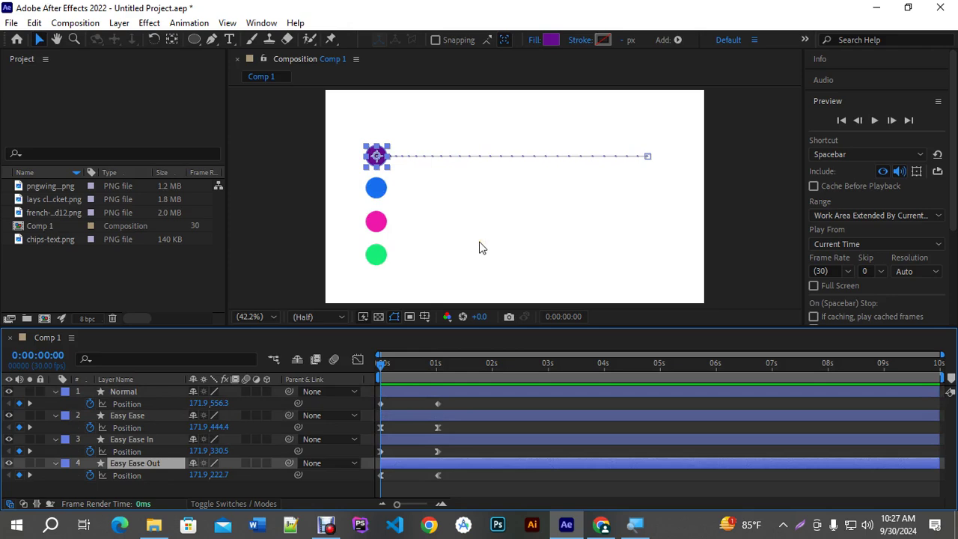
Play the four circles' movement twice from the start to compare the easing types, and return to 0:00:00:00
left_click(752, 222)
key("space")
key("space")
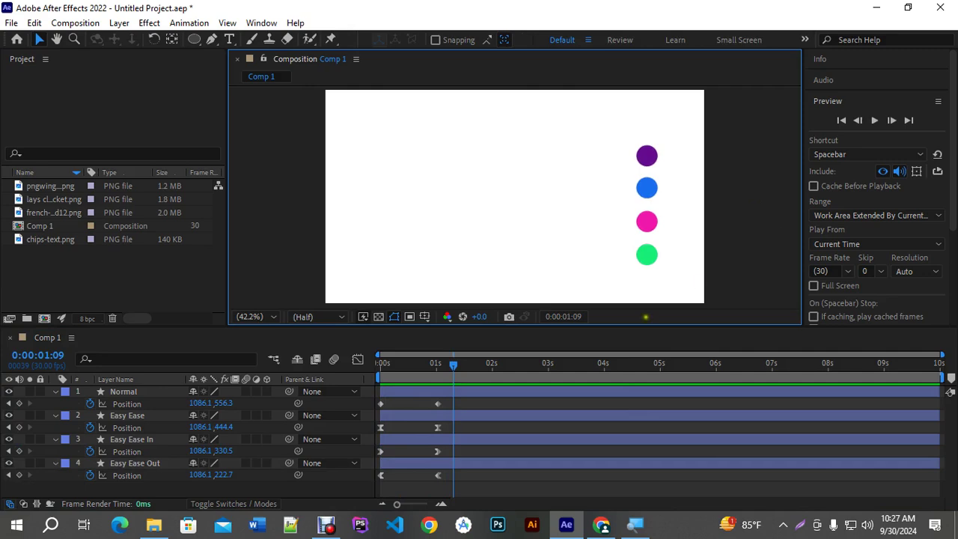
left_click_drag(453, 365, 382, 365)
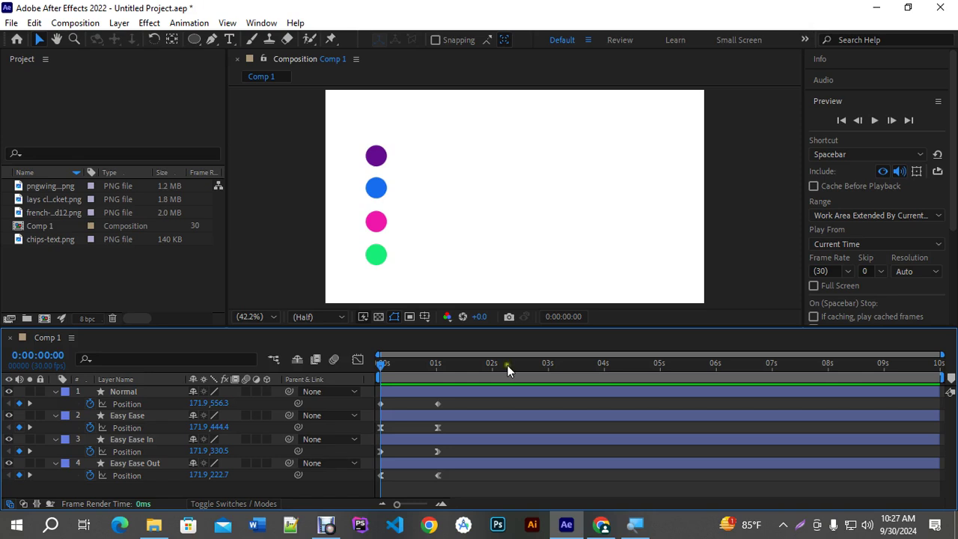
left_click(381, 365)
left_click_drag(378, 367, 311, 372)
key("space")
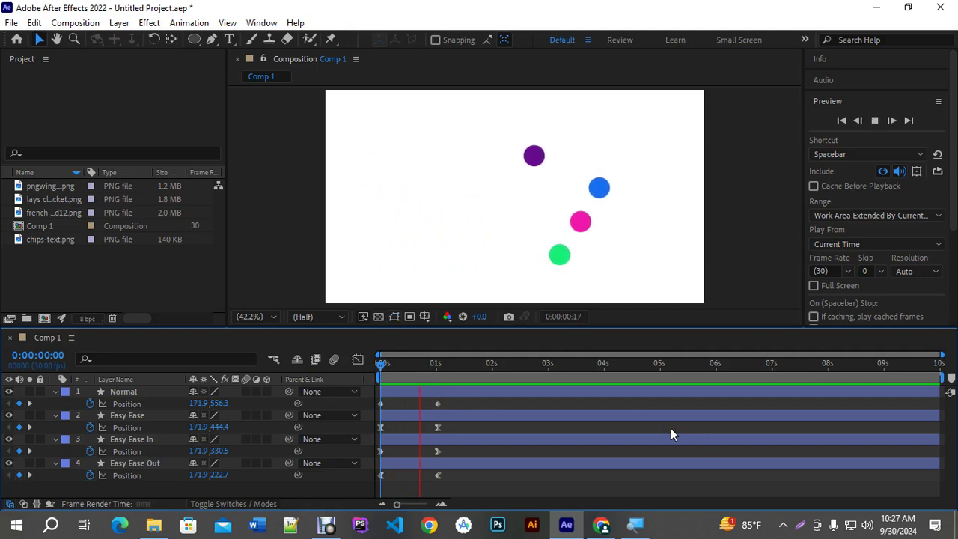
key("space")
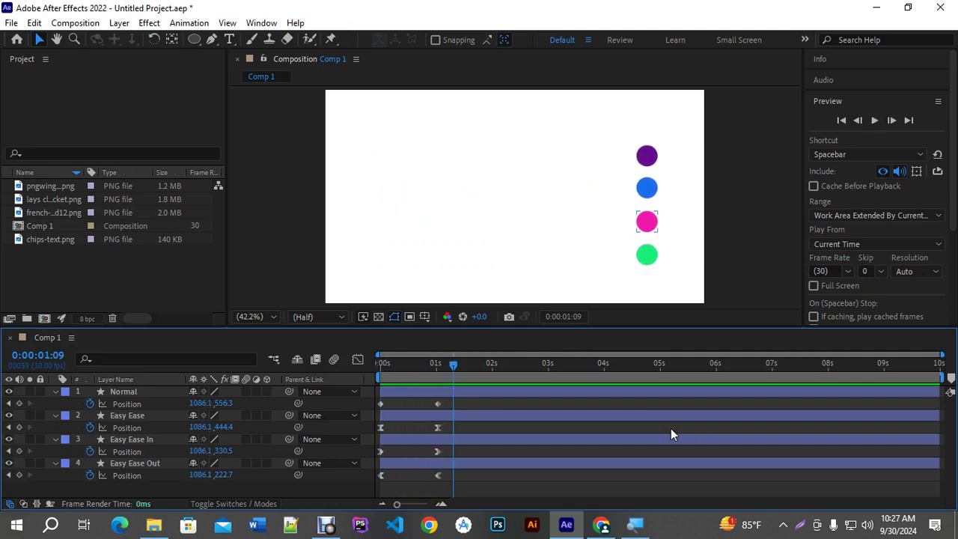
left_click_drag(453, 364, 228, 408)
Scrub the time to 0:00:00:10 and on to 0:00:00:16 to compare the Normal and Easy Ease circles' motion
left_click(121, 391)
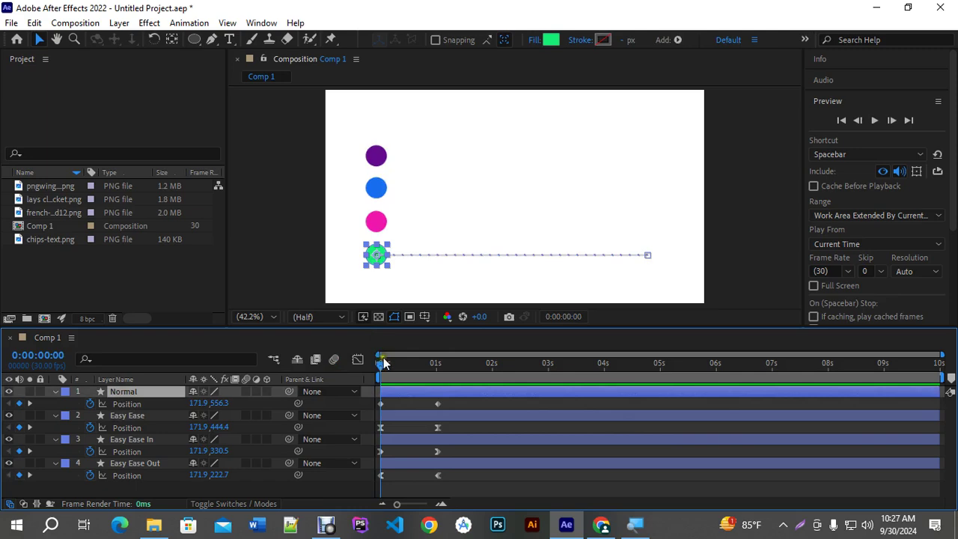
left_click_drag(382, 360, 400, 376)
left_click(144, 414)
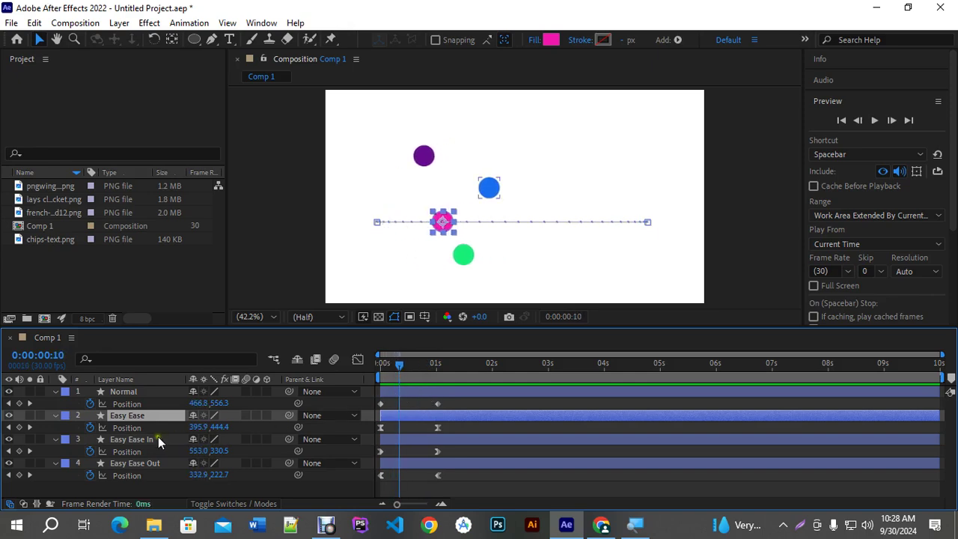
left_click(157, 439)
left_click(176, 415)
mouse_move(399, 364)
left_mouse_down()
mouse_move(376, 364)
mouse_move(433, 372)
mouse_move(409, 374)
left_mouse_up()
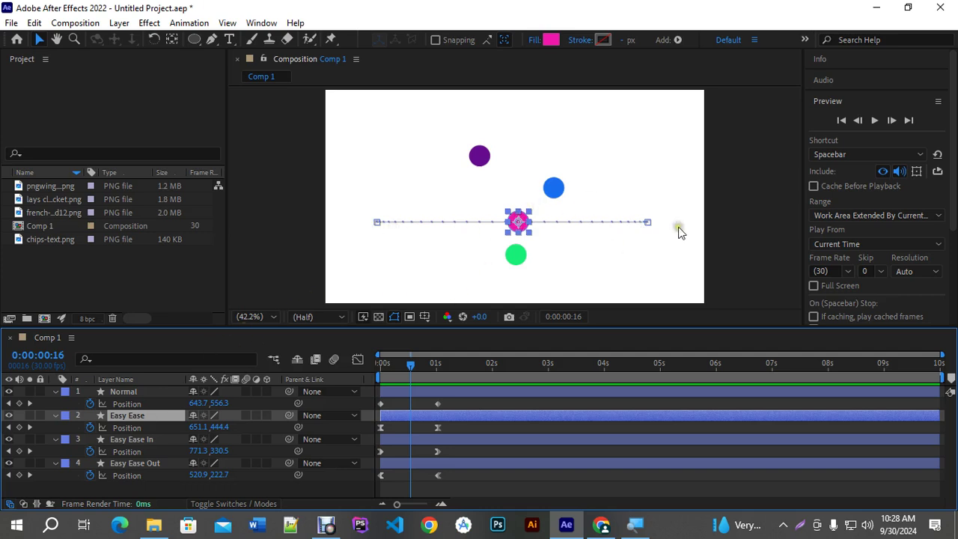
Examine the Easy Ease In circle's motion by scrubbing back to 0:00:00:08 and on to 0:00:00:00
left_click(131, 442)
mouse_move(410, 365)
left_mouse_down()
mouse_move(358, 364)
mouse_move(395, 364)
left_mouse_up()
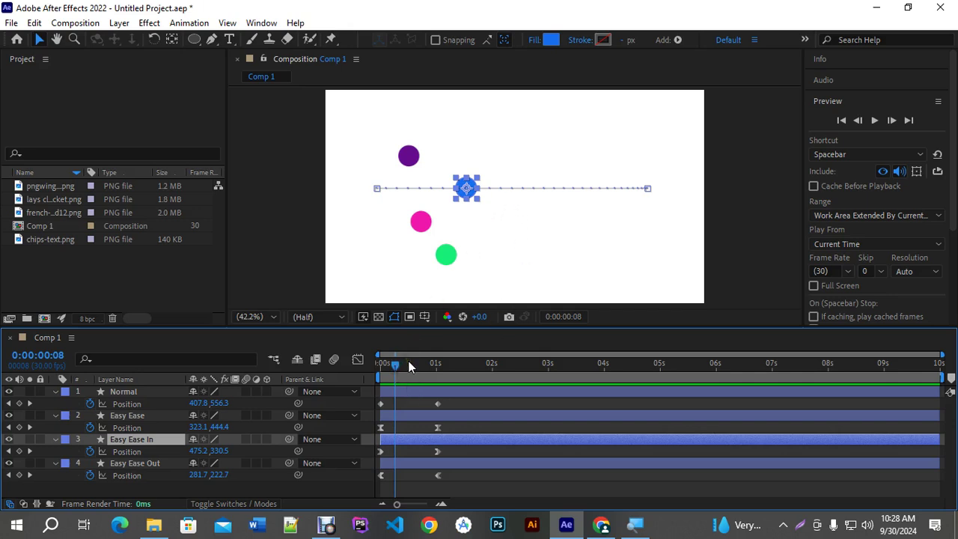
left_click_drag(404, 361, 380, 364)
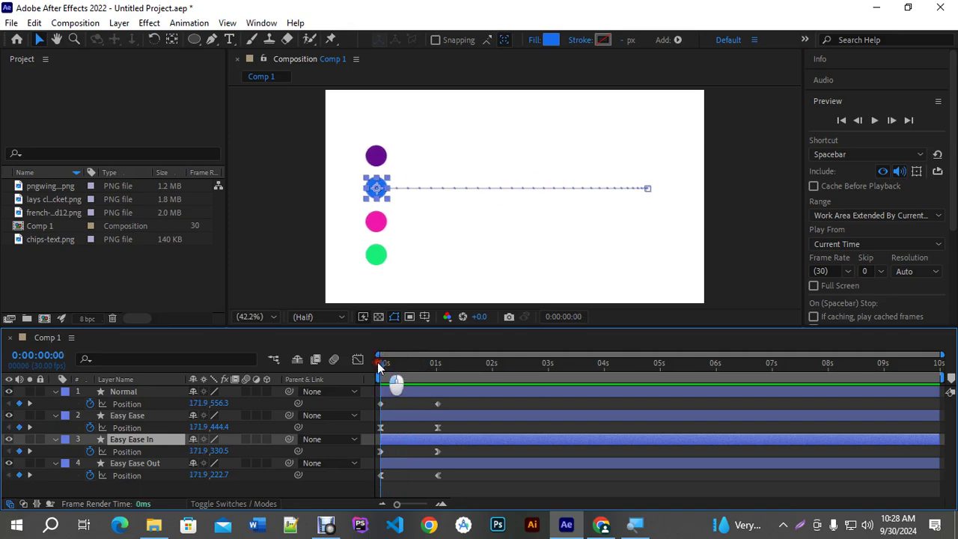
Examine the Easy Ease Out circle's motion by scrubbing to 0:00:00:09 and back to 0:00:00:00, and check the Easy Ease layer
left_click(148, 459)
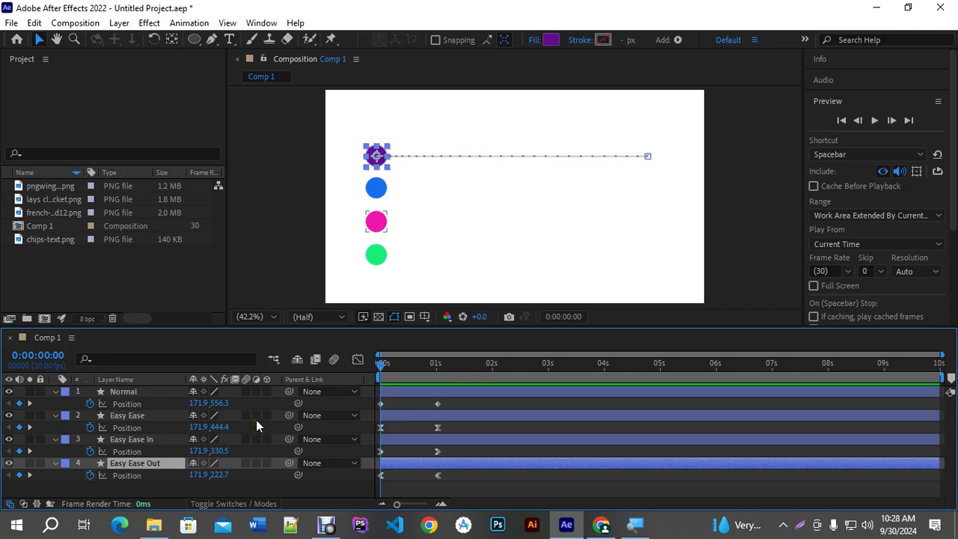
left_click_drag(380, 366, 398, 377)
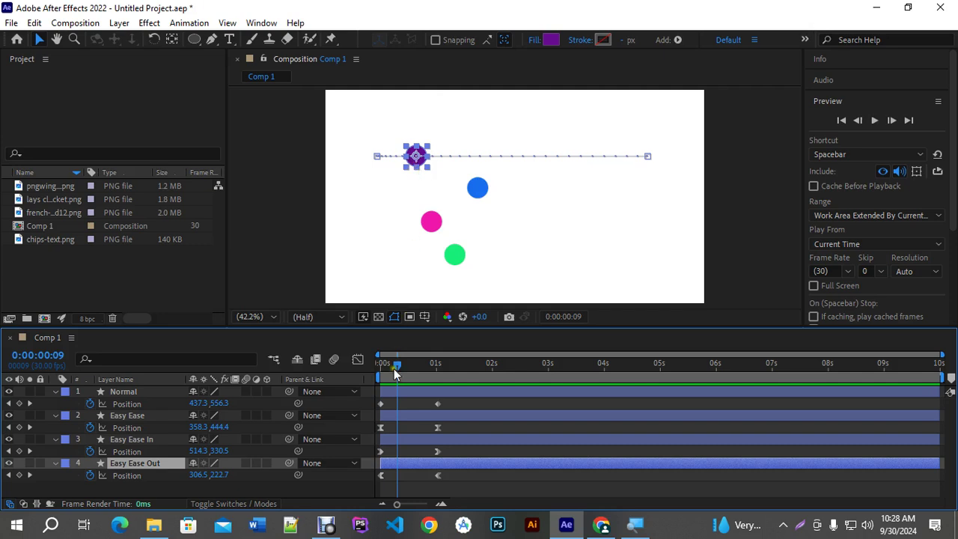
left_click_drag(397, 364, 356, 370)
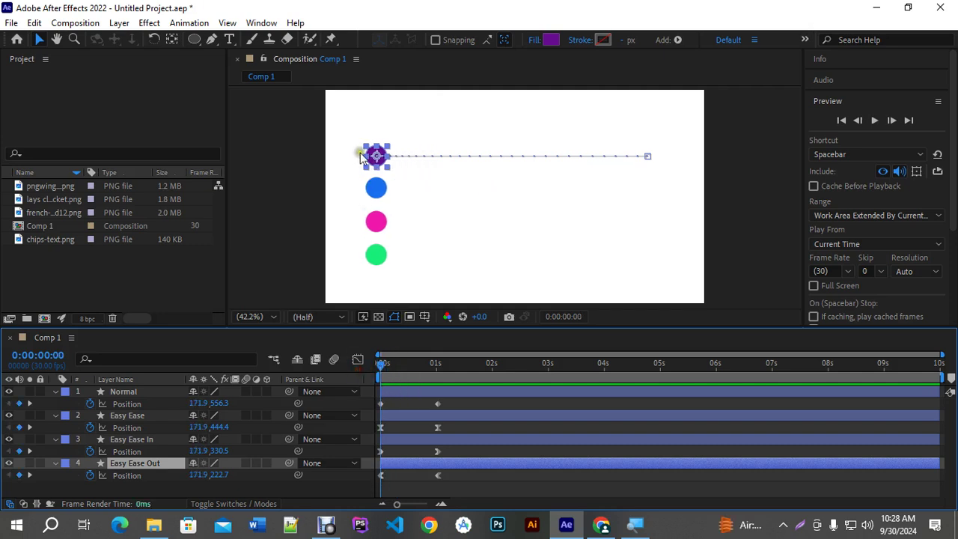
left_click(144, 417)
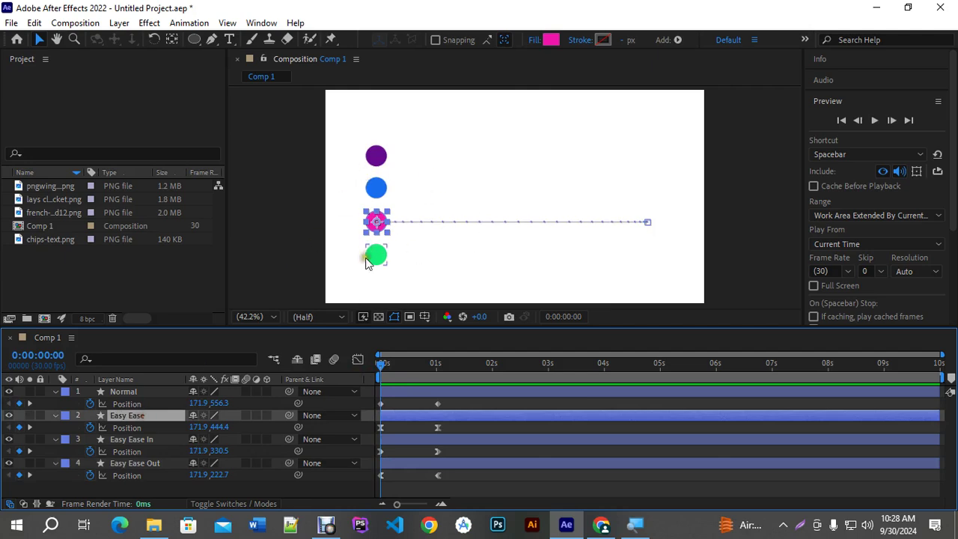
left_click_drag(383, 365, 383, 391)
Switch to the course outline PDF in Chrome, highlight the Graph Editor topic under Smooth Animation, and return to After Effects
left_click(601, 524)
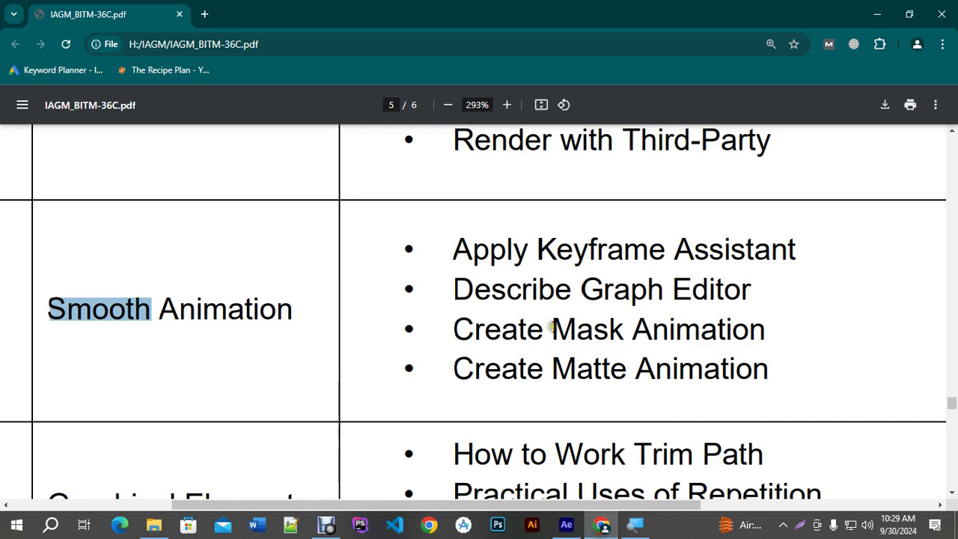
left_click_drag(583, 289, 748, 305)
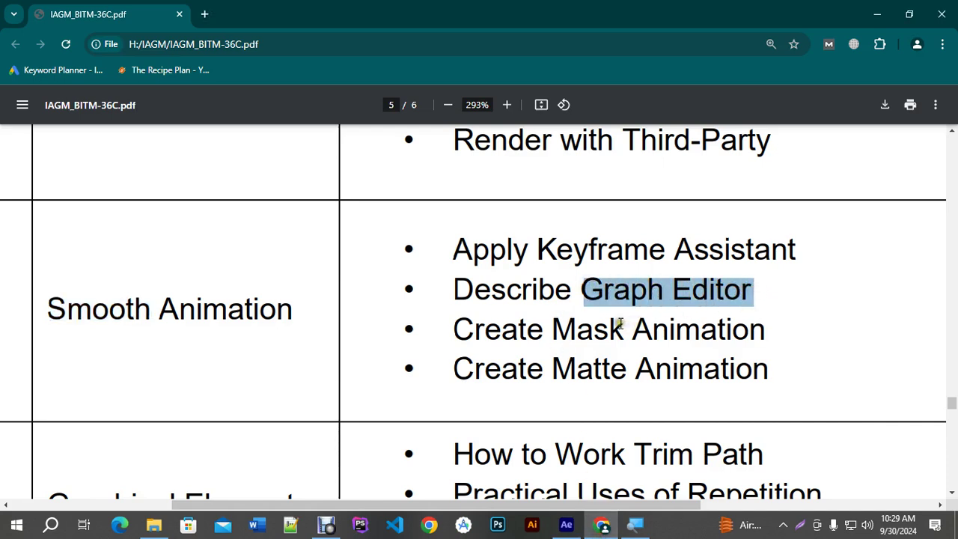
left_click(877, 13)
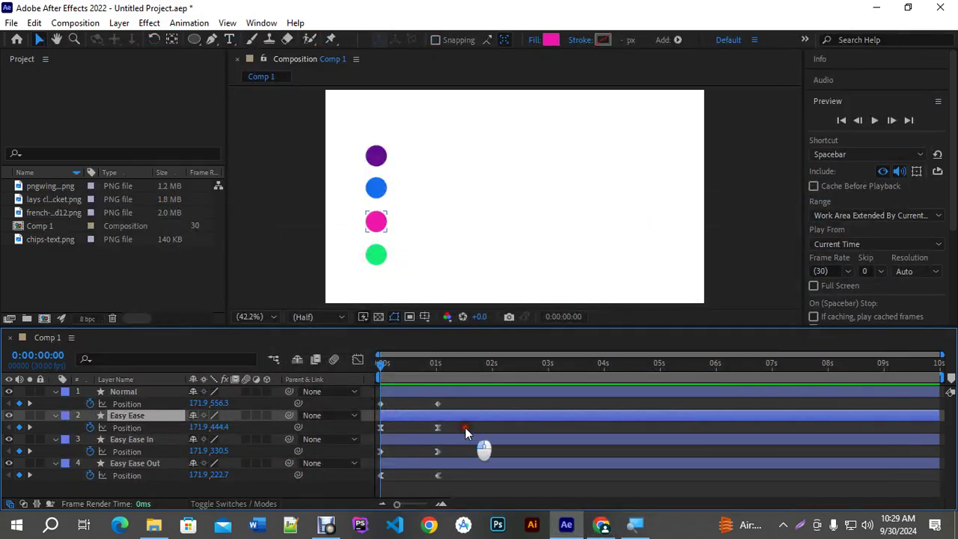
left_click(465, 427)
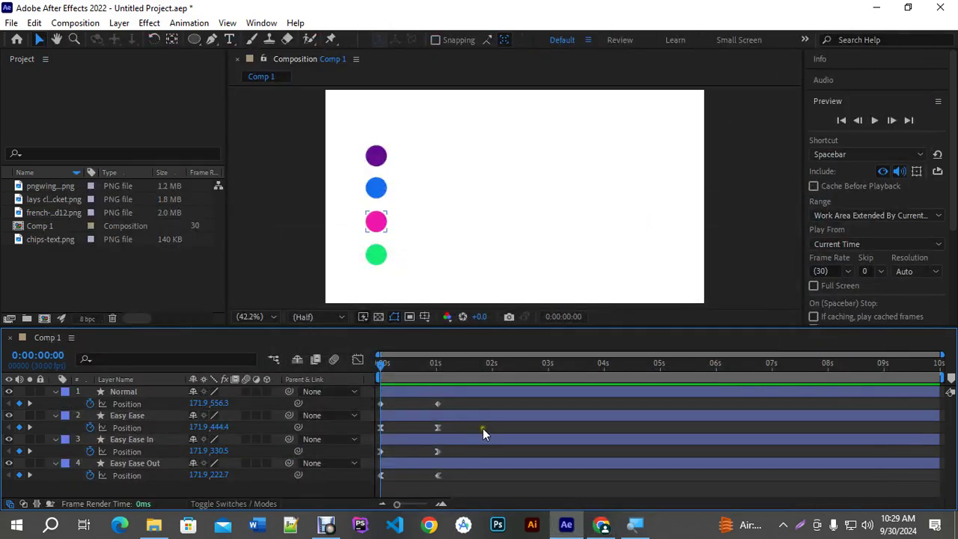
left_click_drag(483, 428, 370, 431)
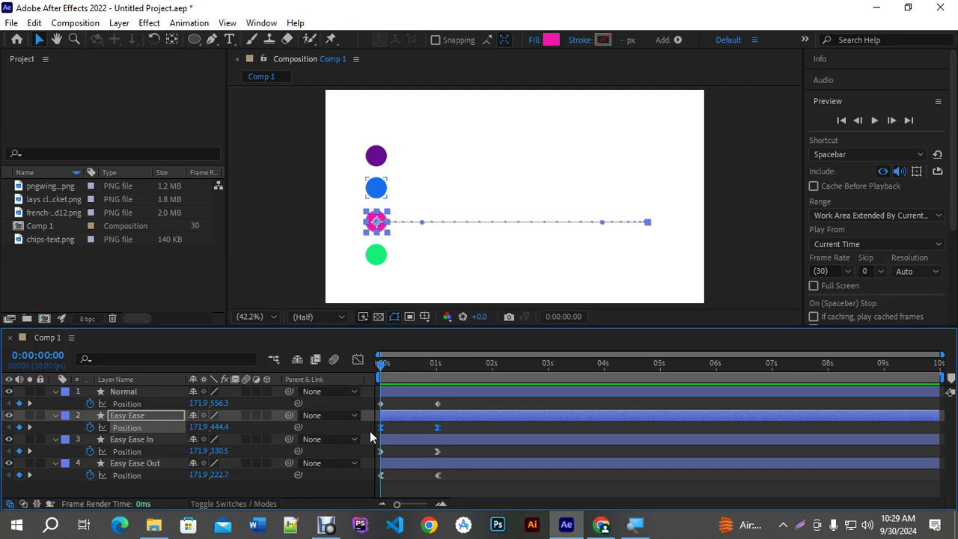
left_click(475, 415)
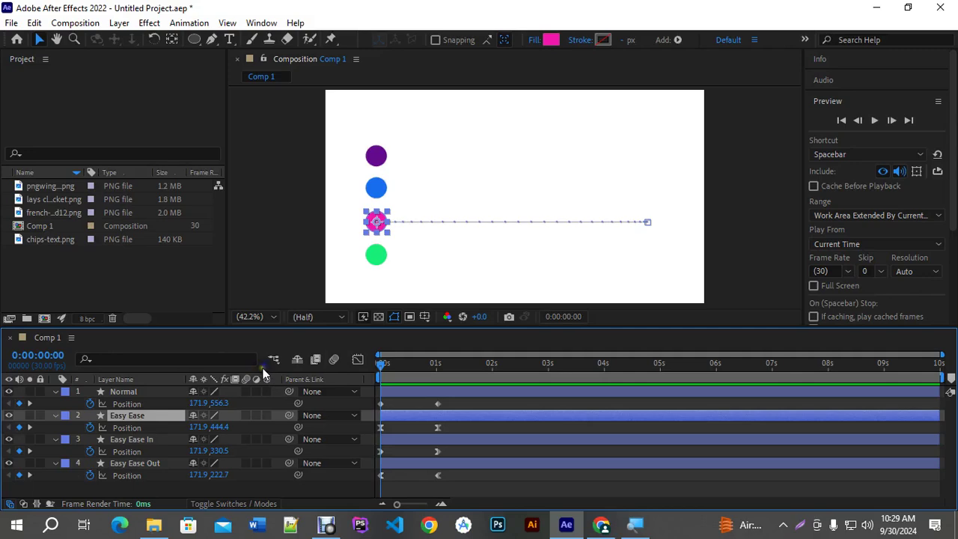
Toggle the timeline's Switches, Modes, In/Out/Duration/Stretch and Render Time panes, and restore the original column layout
right_click(166, 379)
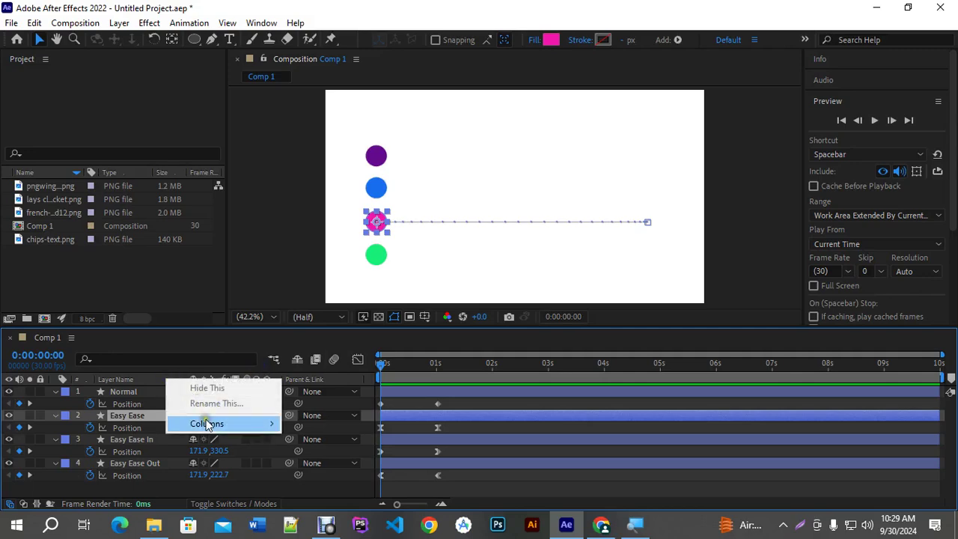
mouse_move(207, 424)
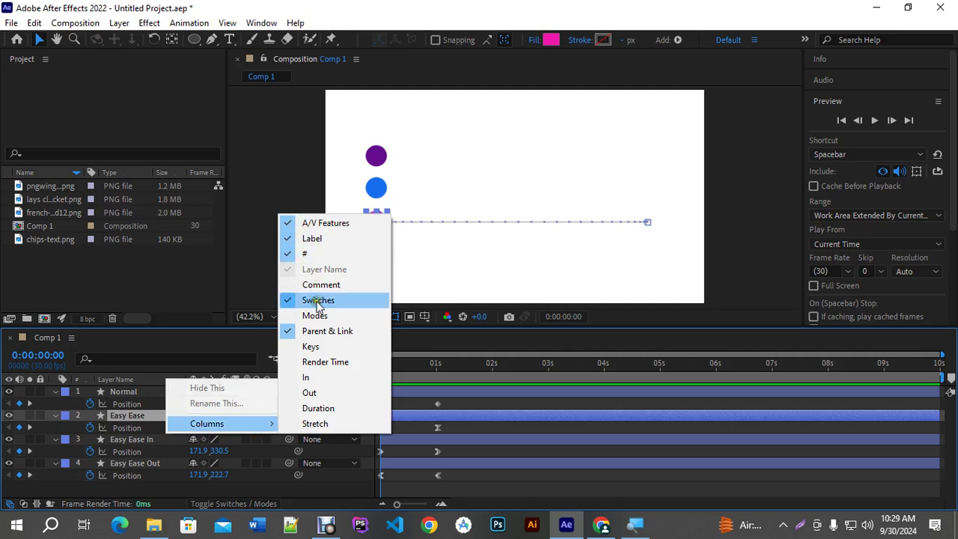
left_click(183, 343)
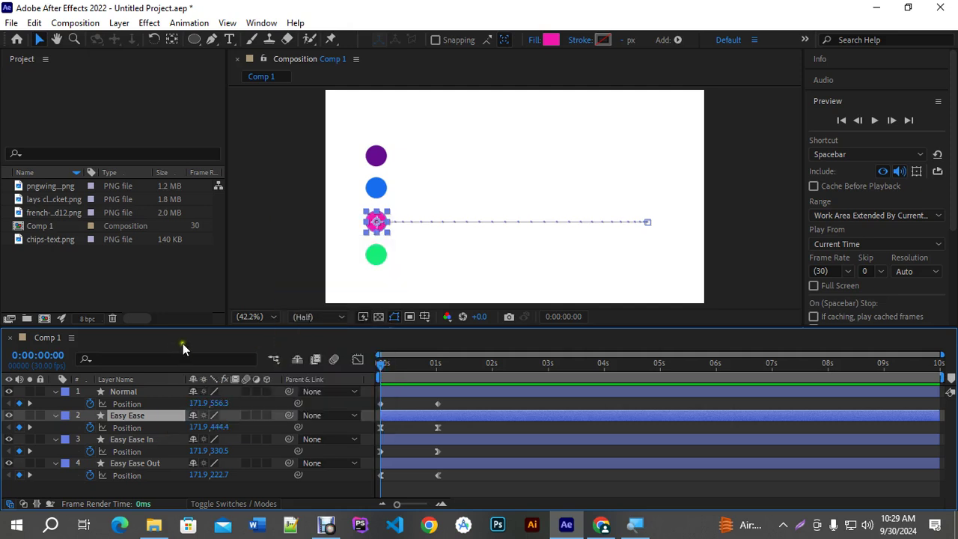
left_click(10, 504)
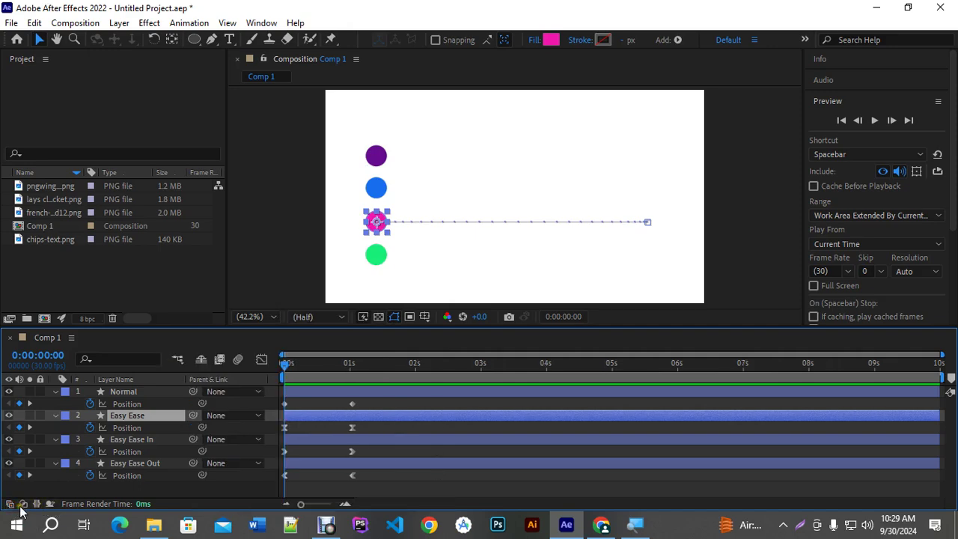
left_click(23, 505)
left_click(36, 505)
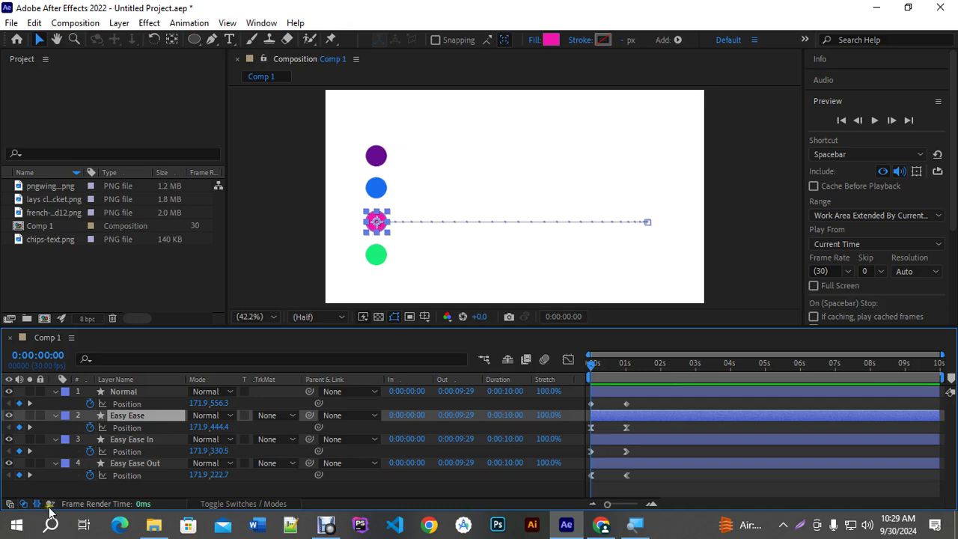
left_click(50, 505)
left_click(50, 503)
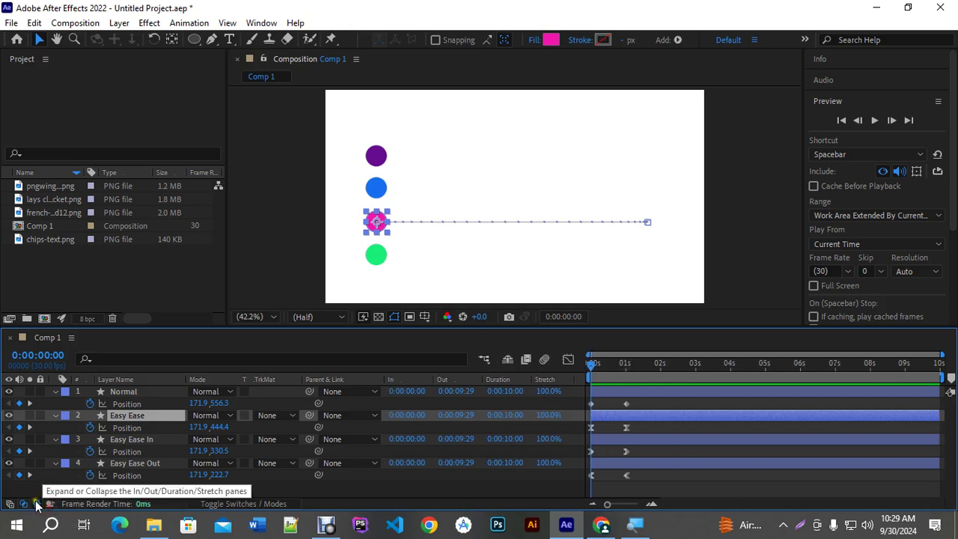
left_click(36, 504)
left_click(23, 503)
left_click(10, 504)
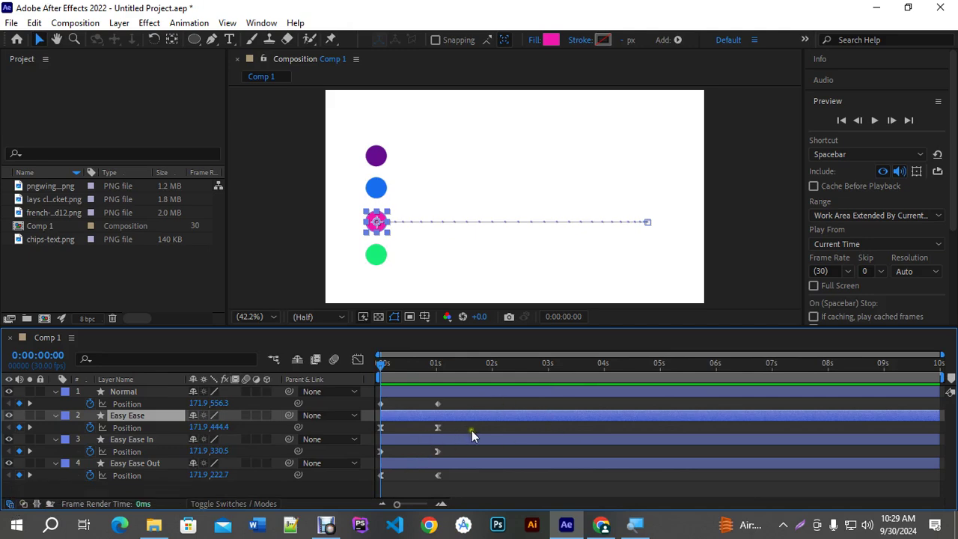
Switch the timeline to the Graph Editor with nothing selected and enlarge the timeline area upward
left_click_drag(470, 426, 378, 433)
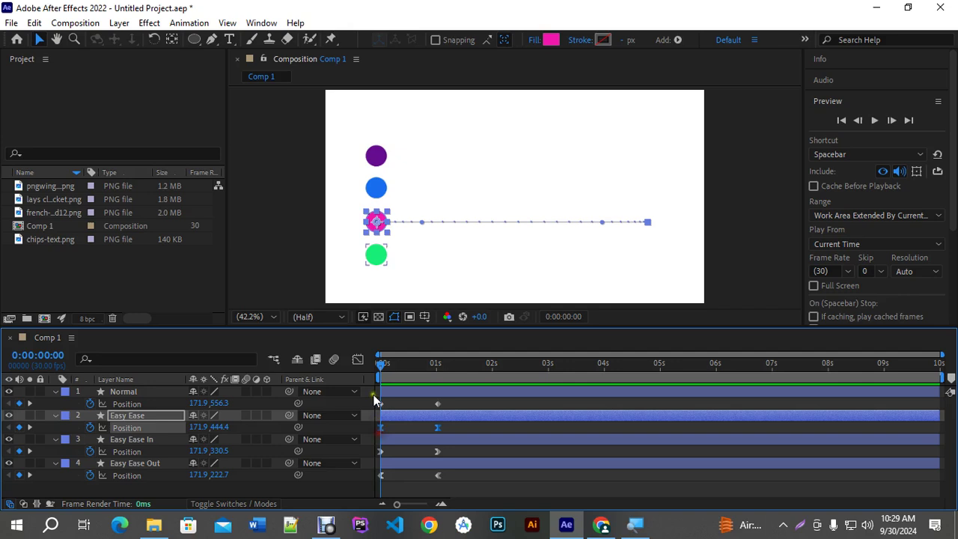
left_click(460, 423)
left_click(356, 359)
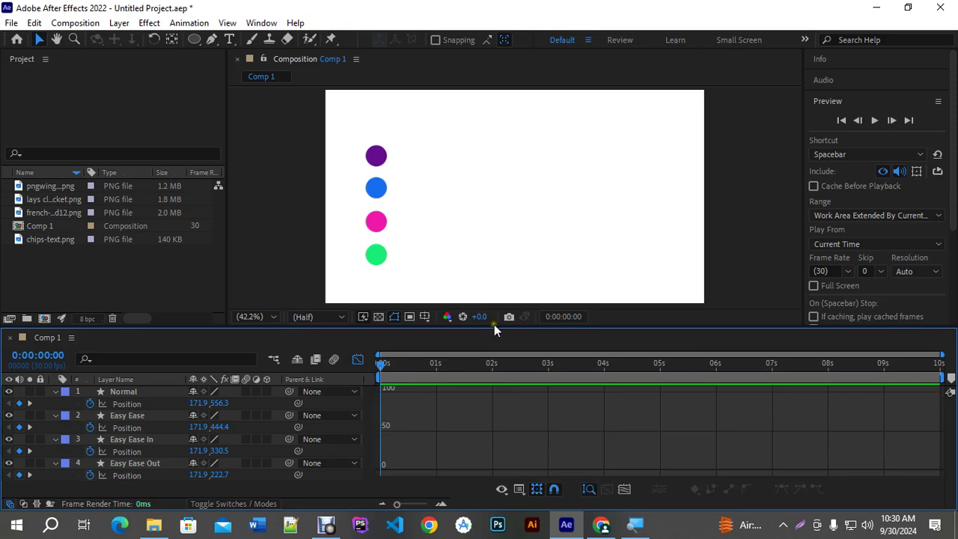
left_click_drag(494, 327, 493, 263)
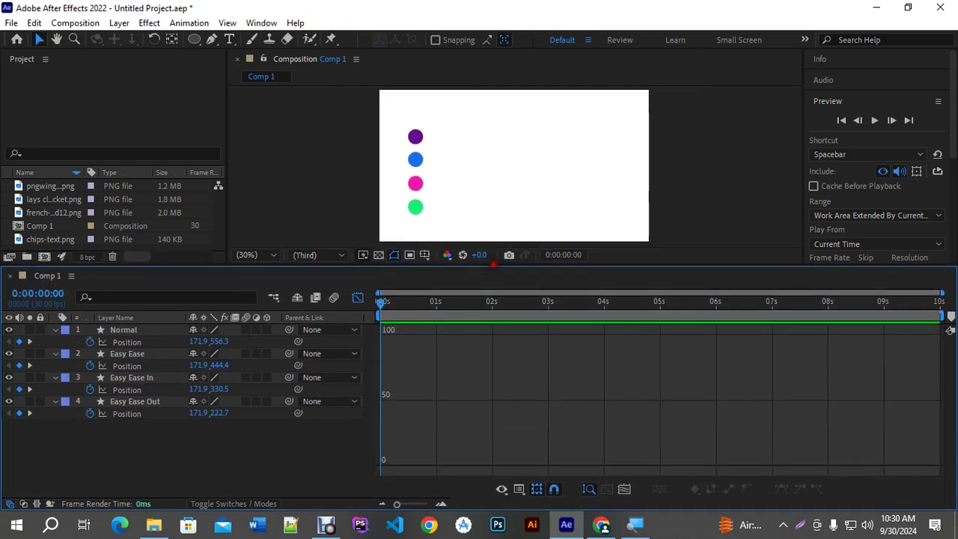
Select both Position keyframes of the Easy Ease layer and show their curves in the Graph Editor
left_click(358, 298)
left_click_drag(467, 367, 370, 362)
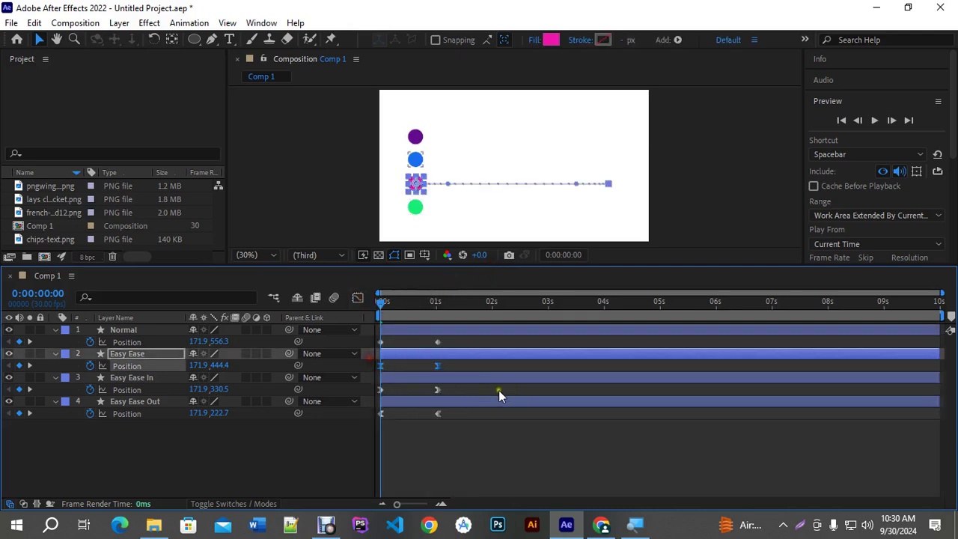
left_click(356, 302)
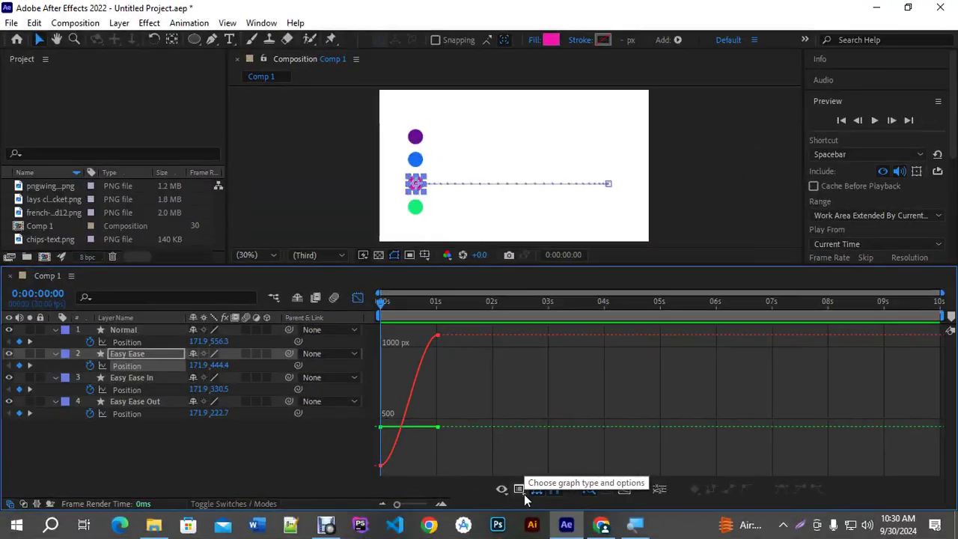
Compare the value and speed graphs of the Easy Ease Position, leaving Edit Speed Graph active
left_click(521, 492)
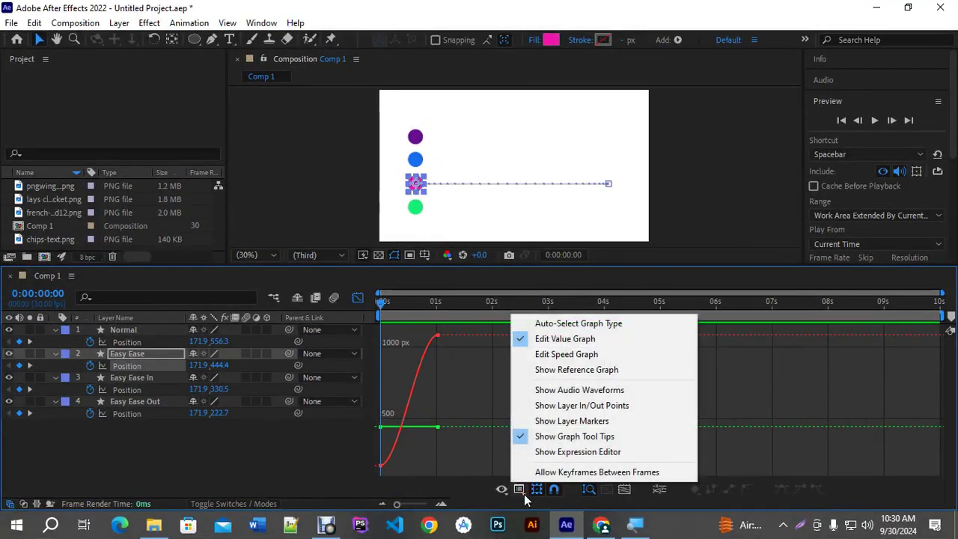
left_click(575, 358)
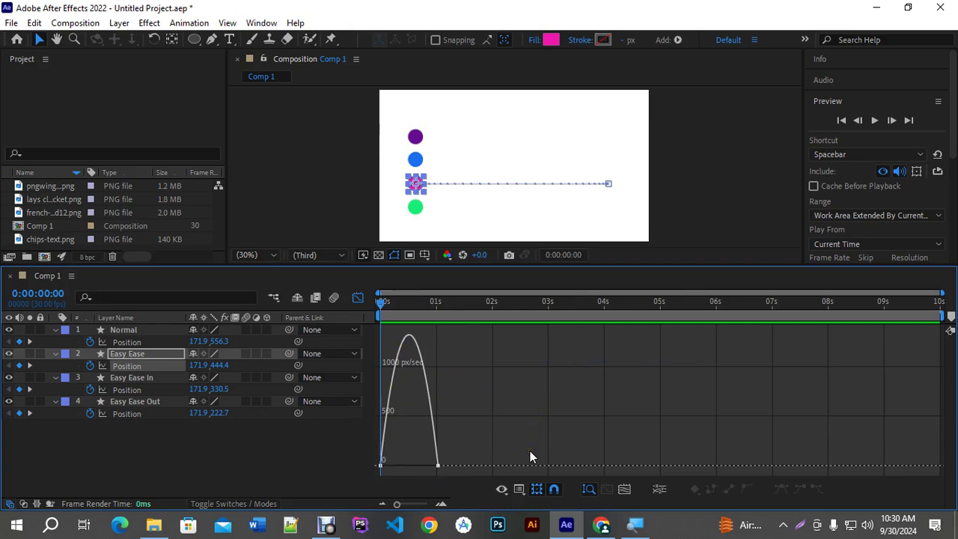
left_click(518, 490)
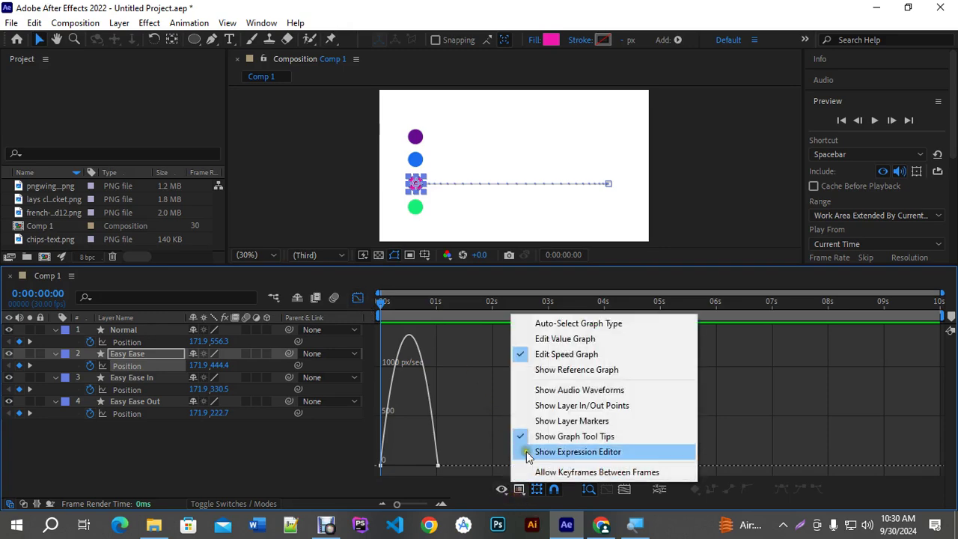
left_click(570, 339)
left_click(518, 490)
left_click(555, 355)
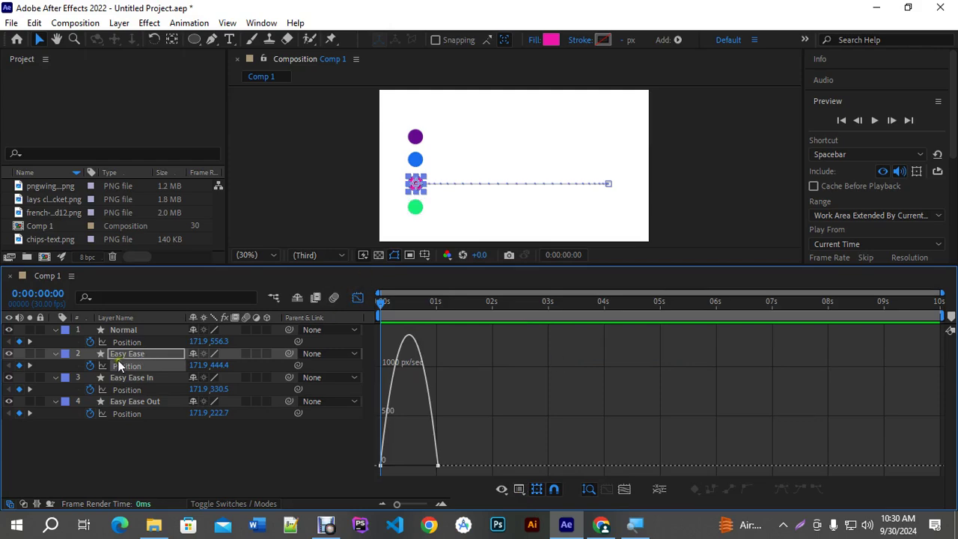
Examine the Easy Ease speed curve at a closer time scale by scrubbing to 0:00:00:15 and on to 0:00:00:18
left_click_drag(397, 504, 421, 509)
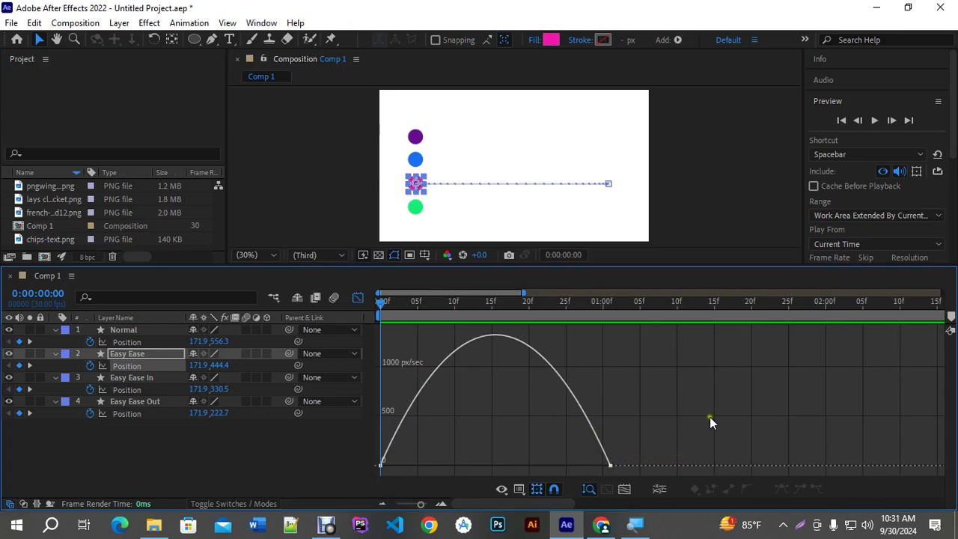
key("space")
left_click(535, 305)
left_click_drag(535, 305, 487, 309)
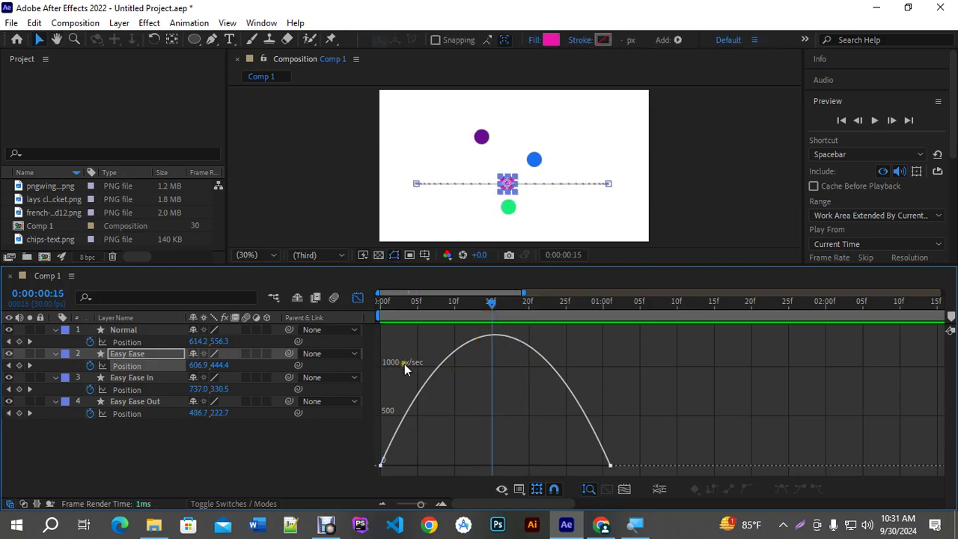
left_click(492, 307)
left_click_drag(492, 307, 514, 390)
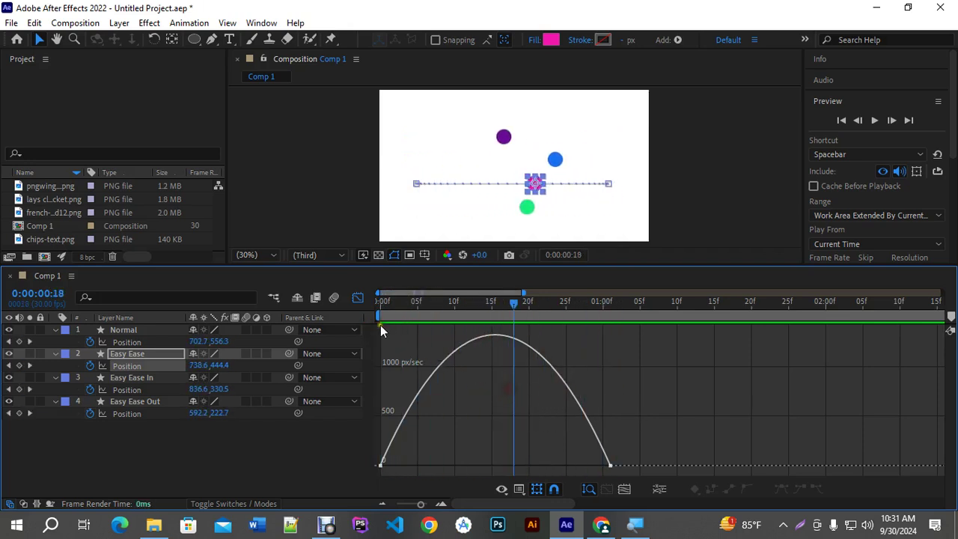
Show the speed graph of the Easy Ease In layer's Position keyframes and return the time to 0:00:00:00
left_click(133, 378)
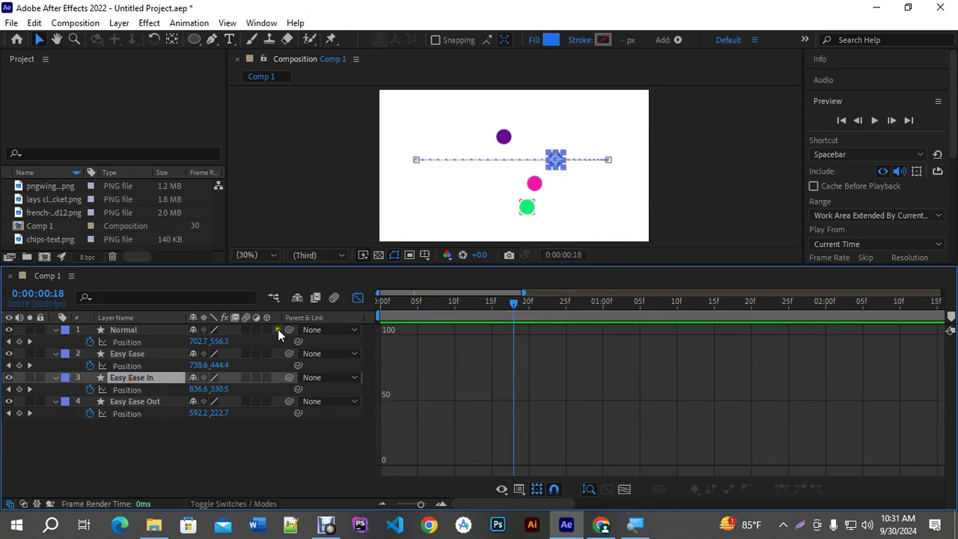
left_click(358, 298)
left_click_drag(640, 400, 372, 397)
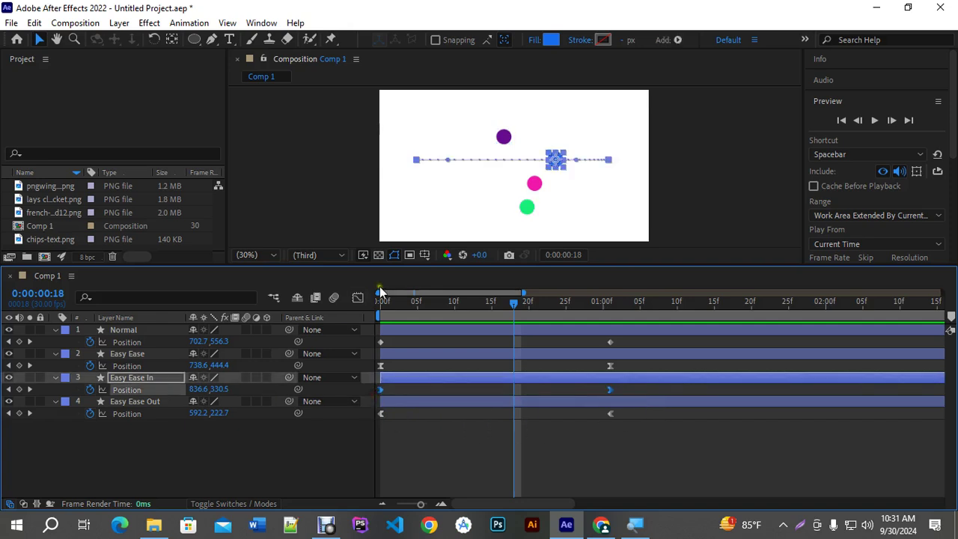
left_click(358, 298)
left_click_drag(498, 305, 366, 311)
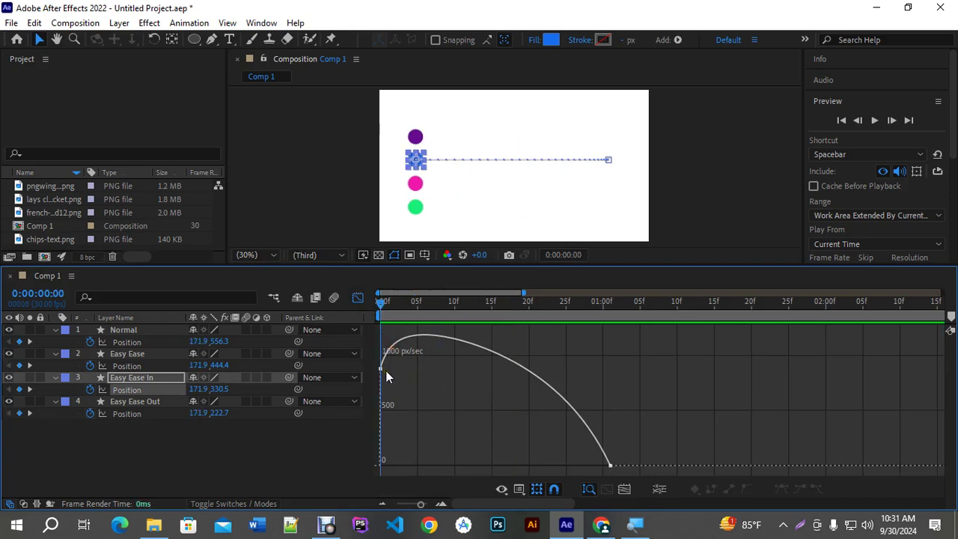
left_click_drag(385, 308, 371, 345)
Show the speed graph of the Easy Ease Out layer's Position keyframes
left_click(357, 297)
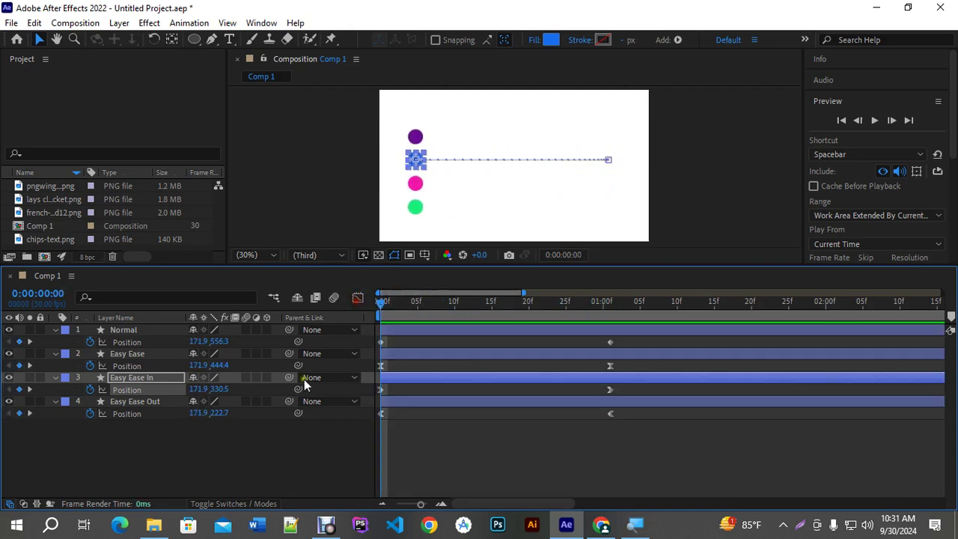
left_click_drag(664, 422, 368, 408)
left_click(357, 298)
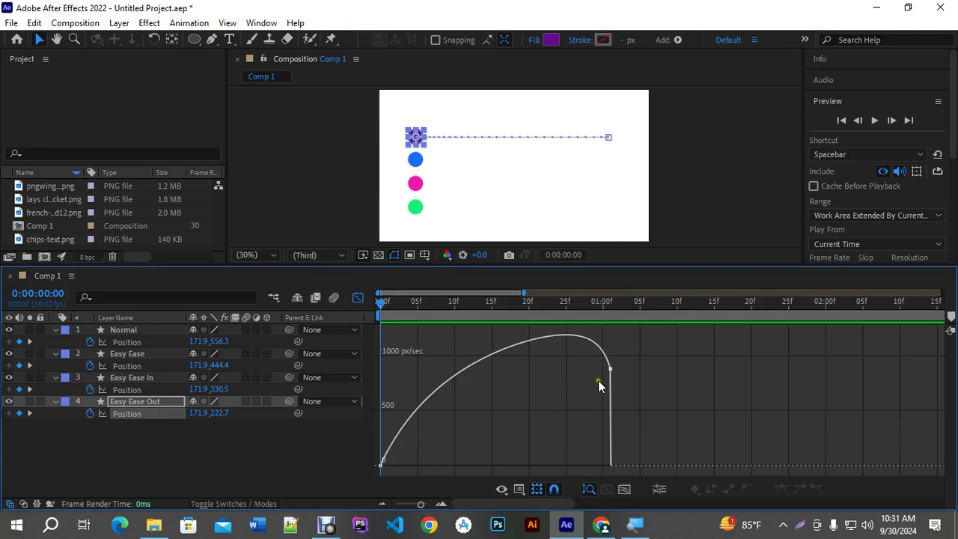
Bring the Easy Ease layer's two Position keyframes back into the Graph Editor as a speed graph
left_click(355, 302)
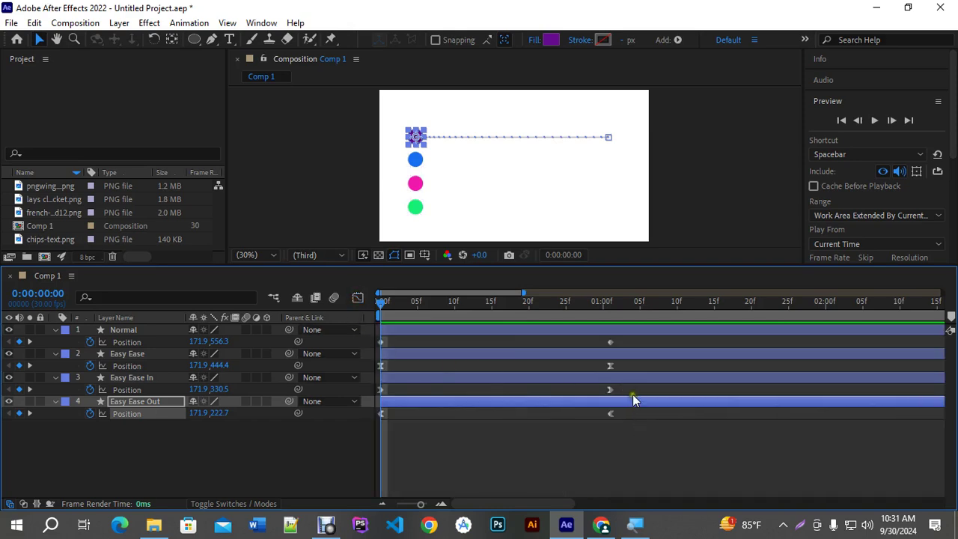
left_click_drag(641, 363, 370, 380)
left_click(358, 298)
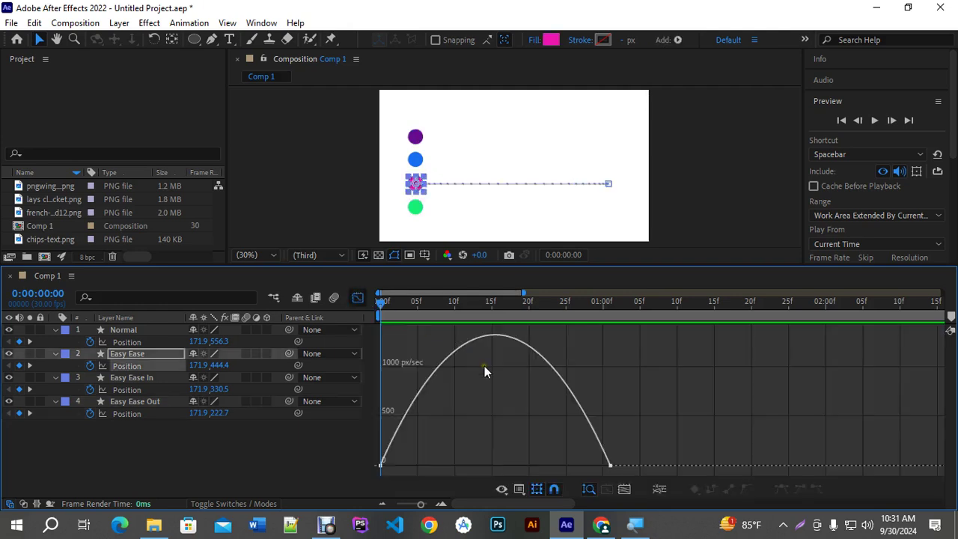
Extend the end keyframe's incoming ease handle on the Easy Ease speed curve back to about frame 15
left_click_drag(642, 434, 589, 466)
left_click_drag(443, 417, 389, 460)
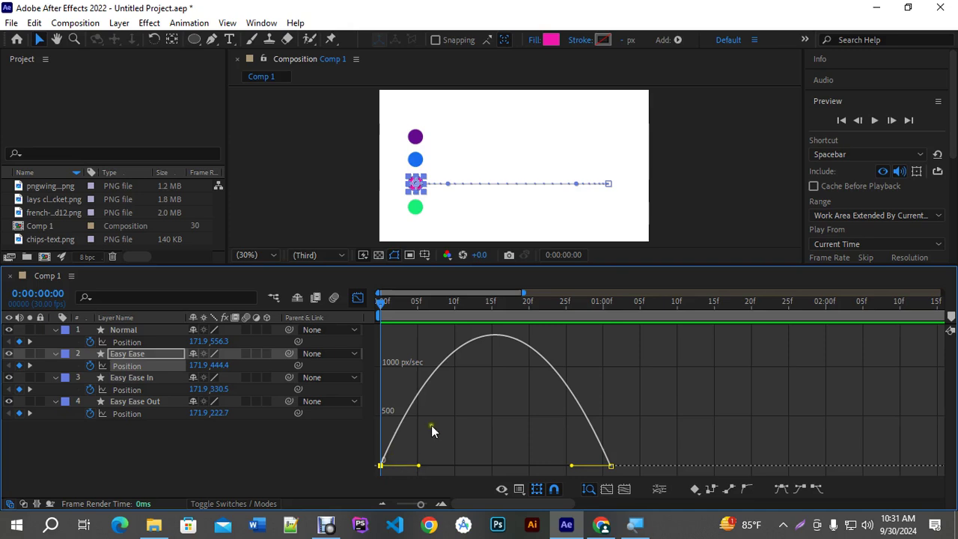
left_click_drag(653, 430, 597, 478)
left_click_drag(572, 465, 494, 466)
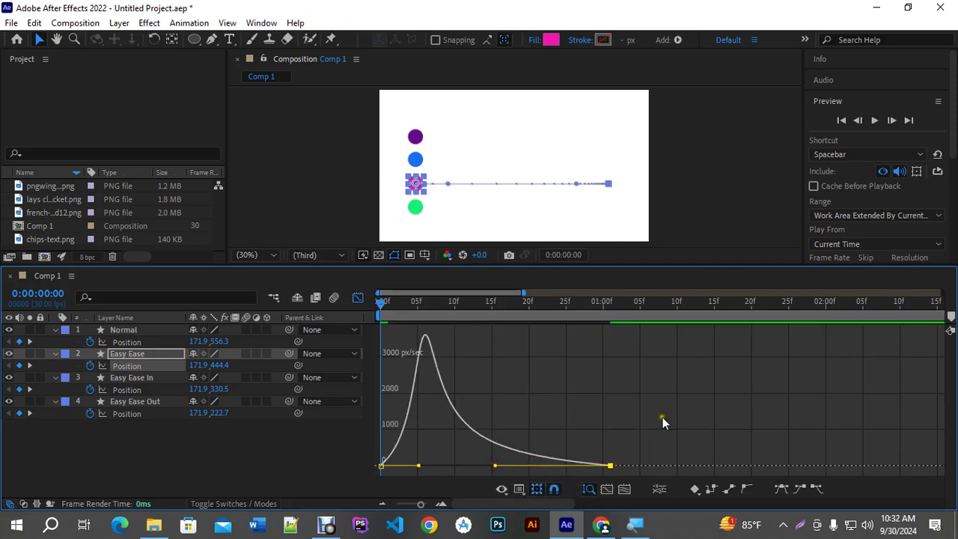
mouse_move(588, 463)
mouse_move(495, 466)
left_mouse_down()
mouse_move(590, 466)
mouse_move(487, 469)
left_mouse_up()
Preview the animation repeatedly to check the Easy Ease circle's motion with the reshaped speed curve
key("space")
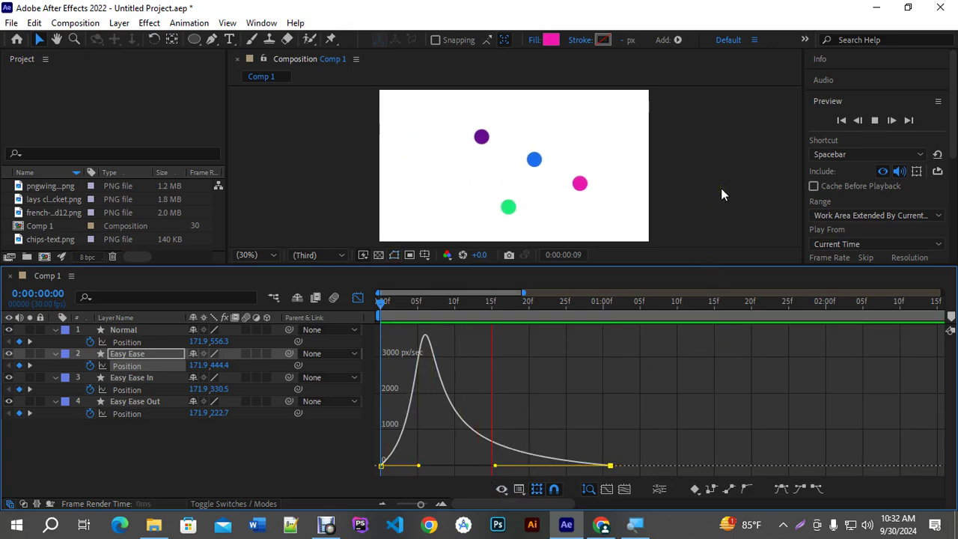
key("space")
key("space")
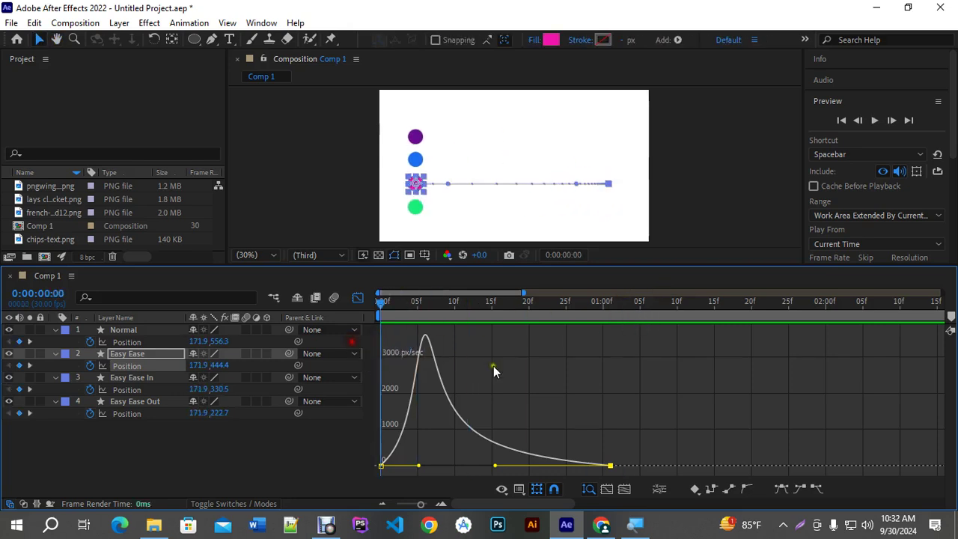
key("space")
key("space")
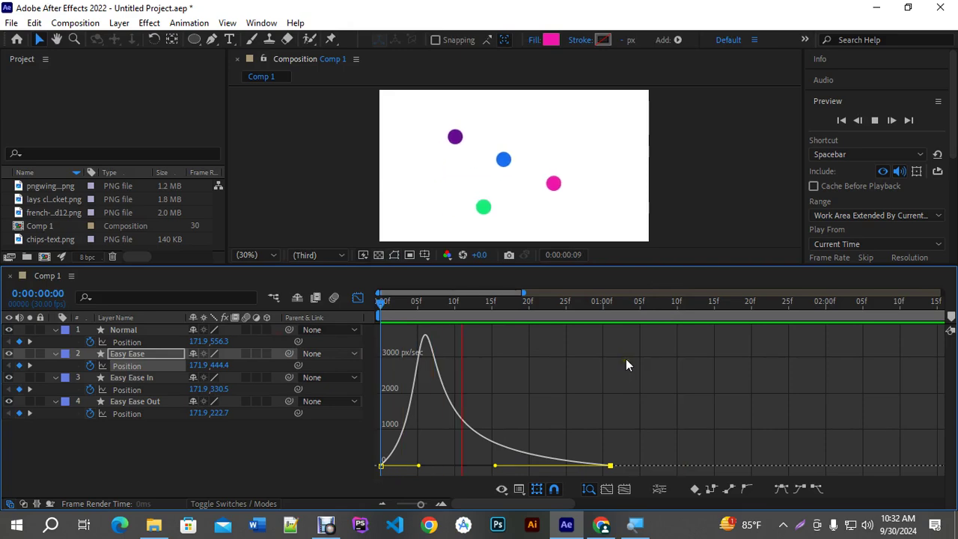
key("space")
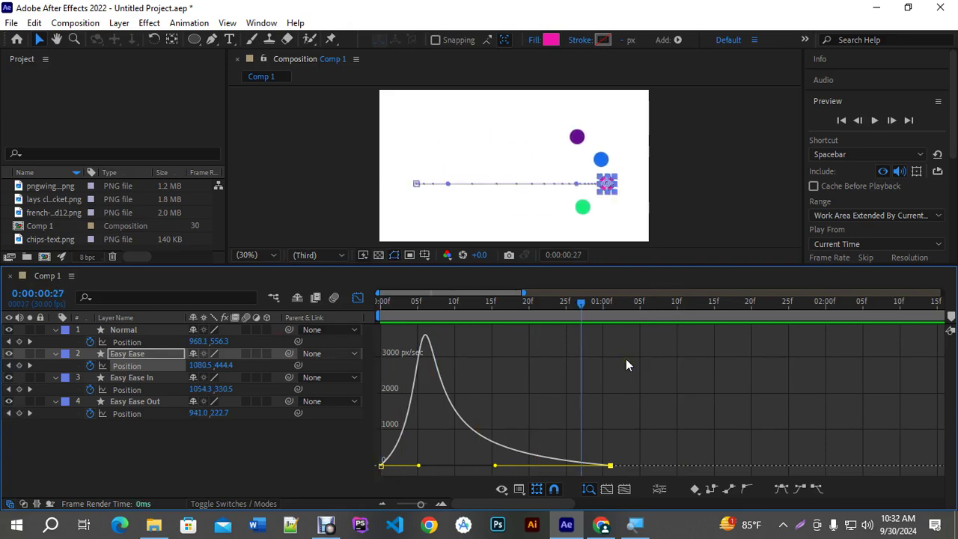
Reshape the Easy Ease speed curve to a late peak, with handles at about frames 13 and 25, and preview the motion
left_click_drag(493, 465, 570, 465)
left_click_drag(417, 465, 479, 466)
key("space")
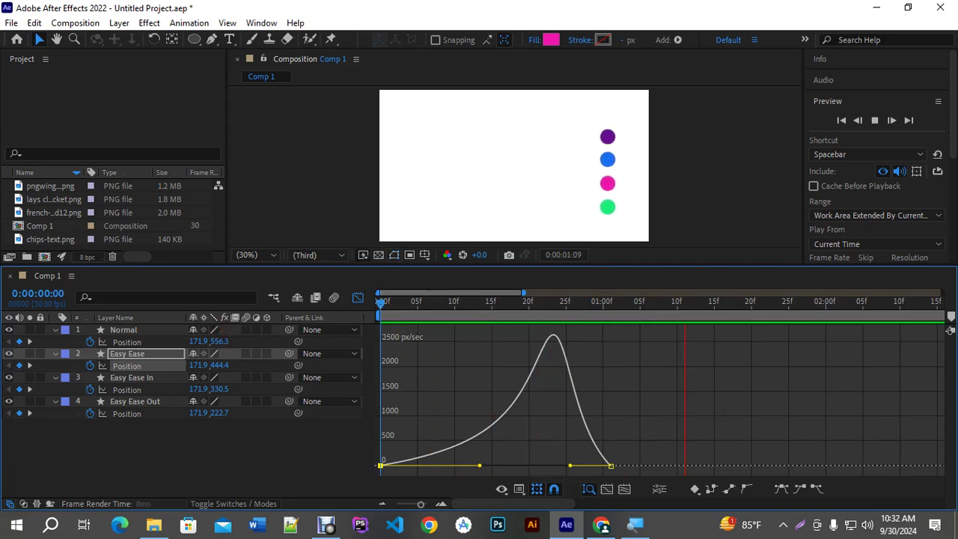
left_click(264, 355)
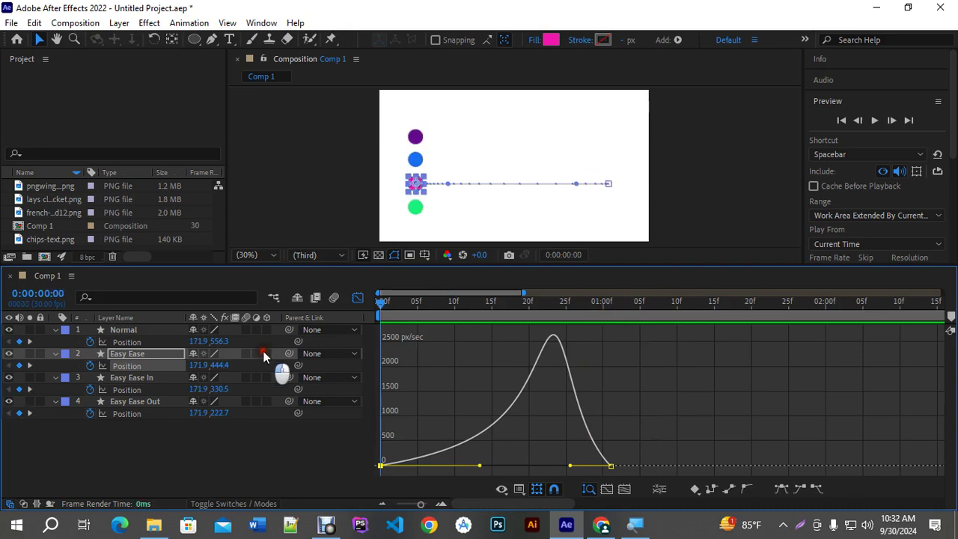
key("space")
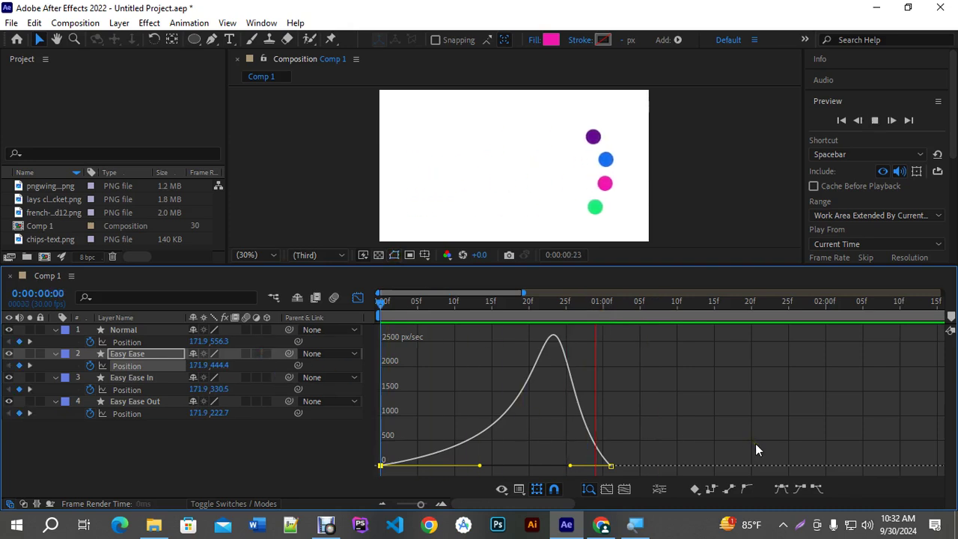
left_click(755, 443)
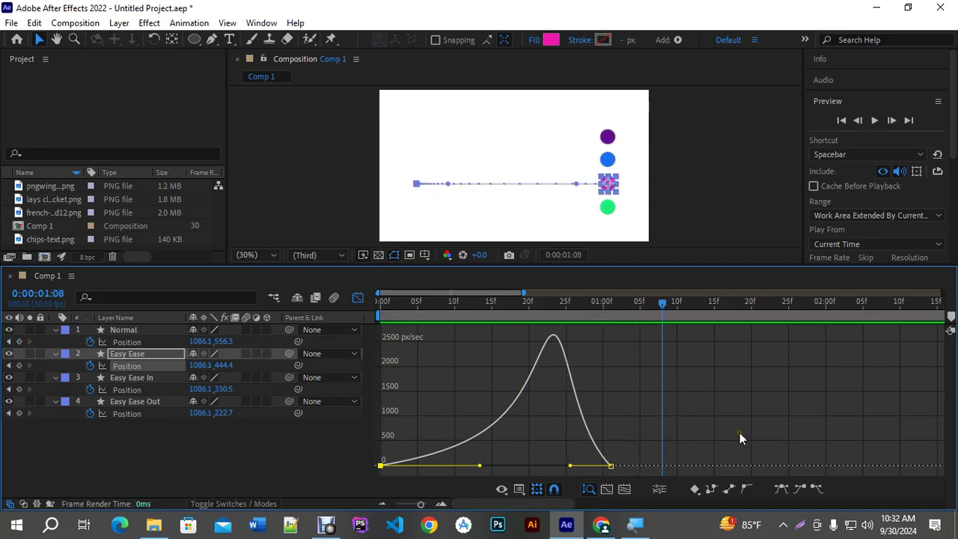
Shift the Easy Ease speed peak early, with handles at about frames 2 and 15, preview it from the start and leave the Graph Editor
left_click_drag(479, 465, 395, 466)
left_click_drag(570, 466, 496, 466)
key("Home")
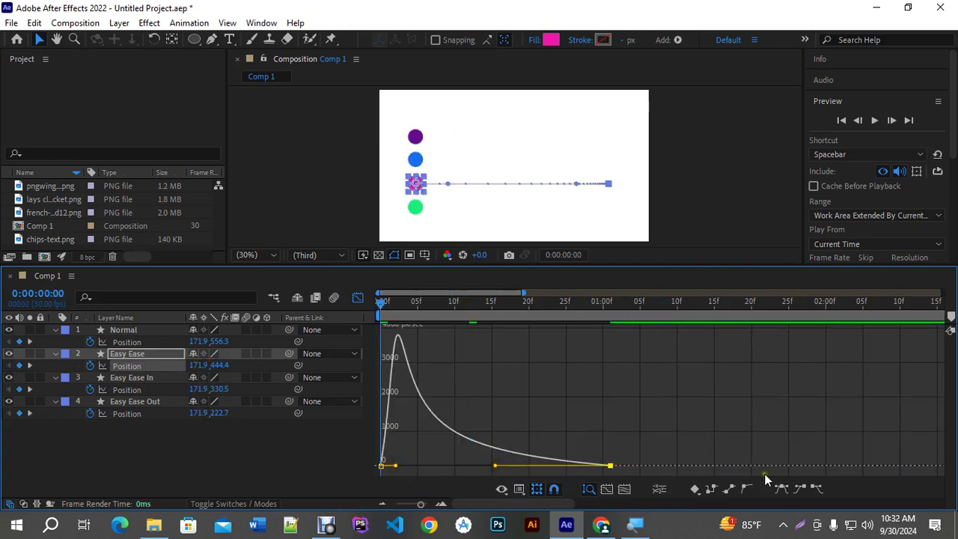
key("space")
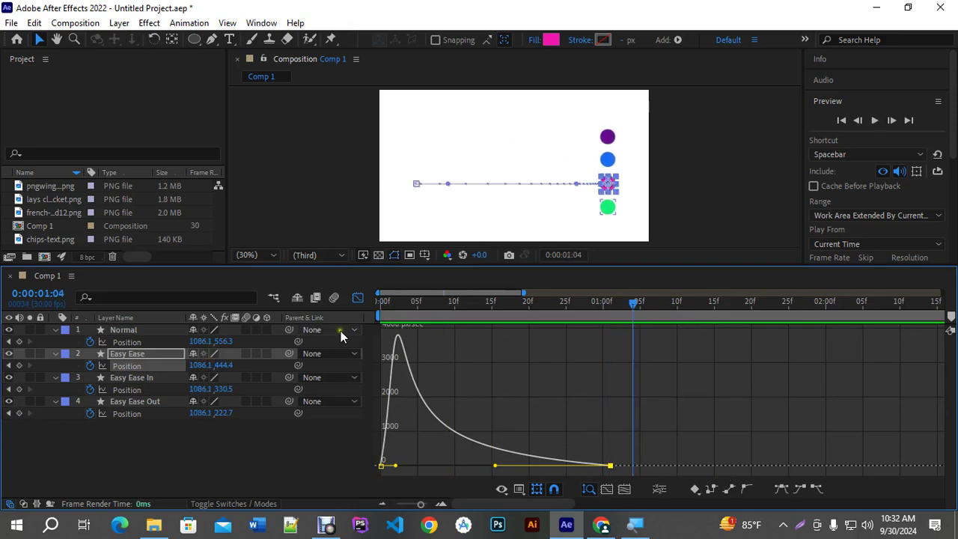
left_click(357, 300)
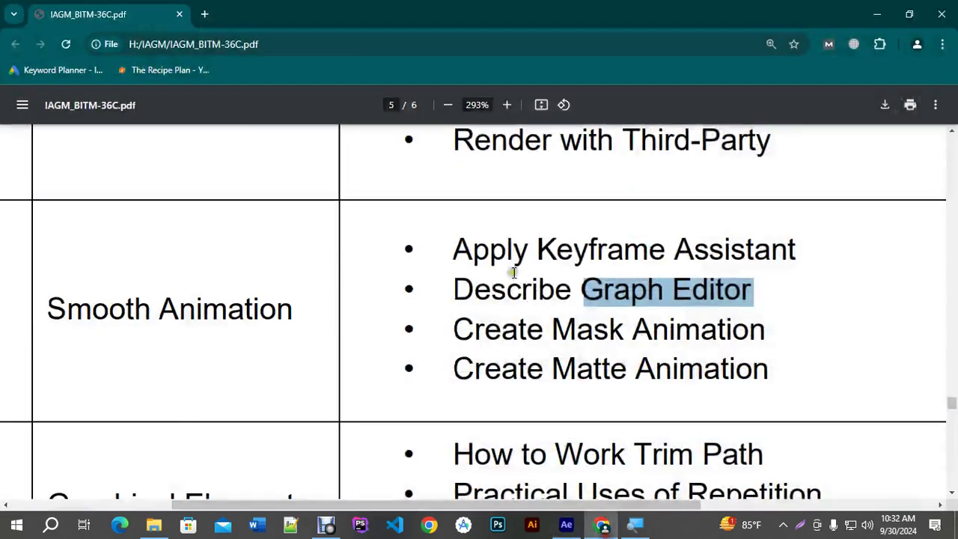
Switch to the course outline PDF in Chrome, review the Keyframe Assistant and Graph Editor topics, and return to After Effects
left_click_drag(530, 250, 806, 250)
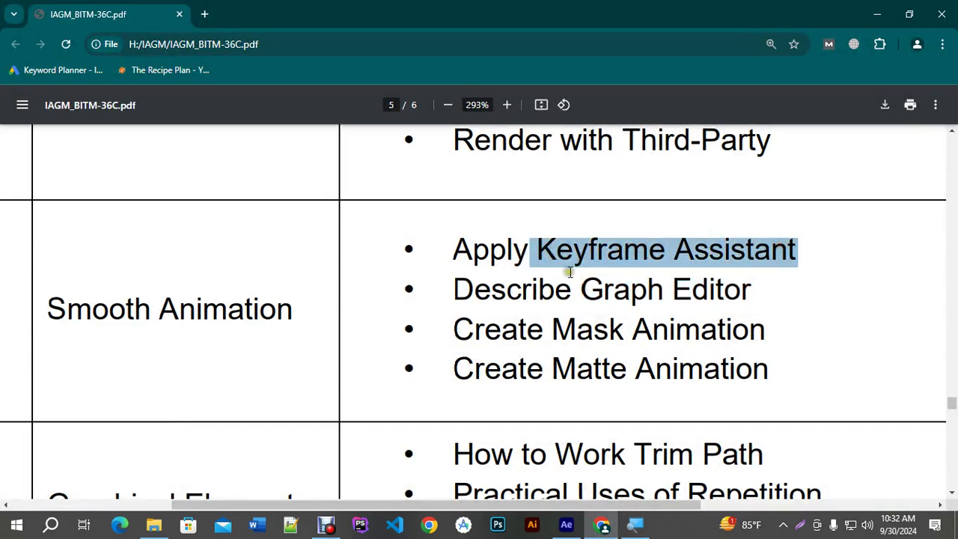
left_click_drag(545, 253, 798, 258)
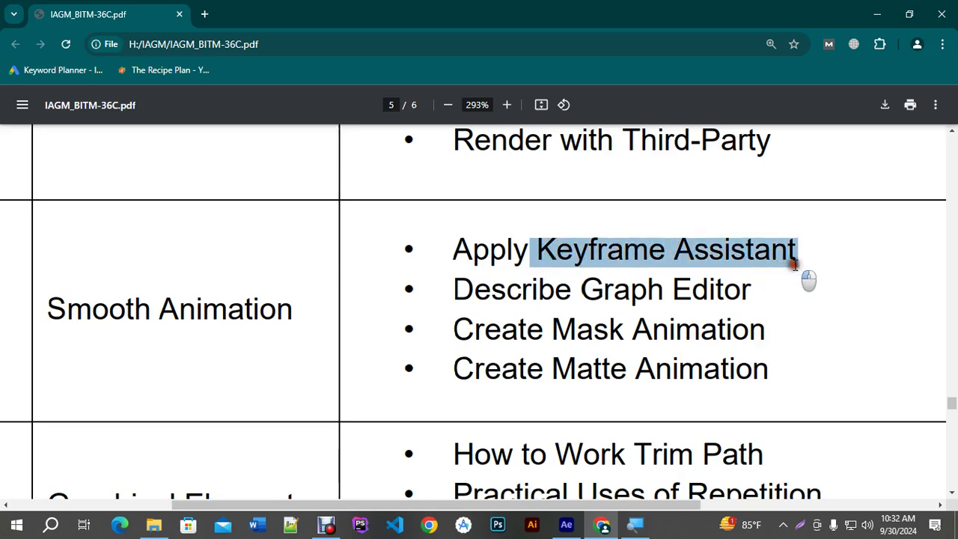
left_click_drag(558, 292, 756, 293)
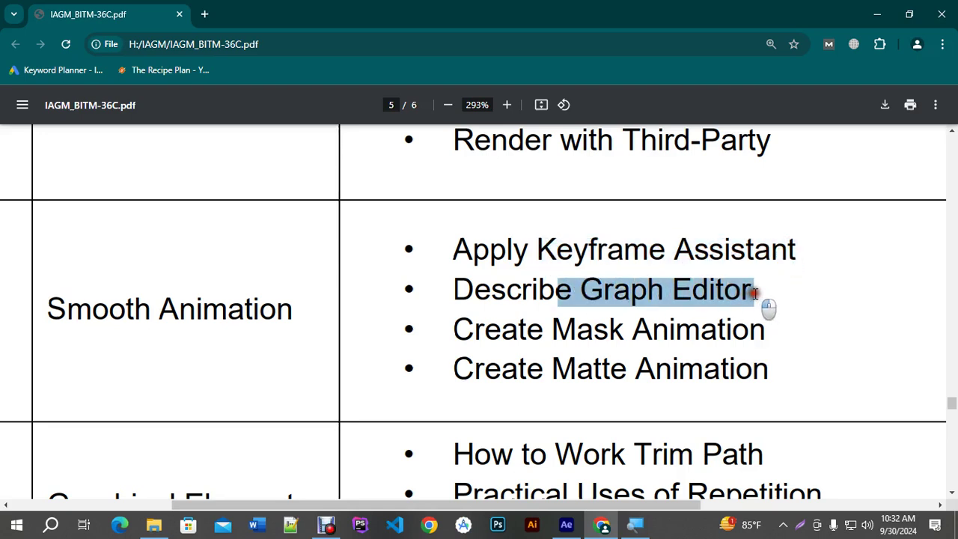
left_click(578, 286)
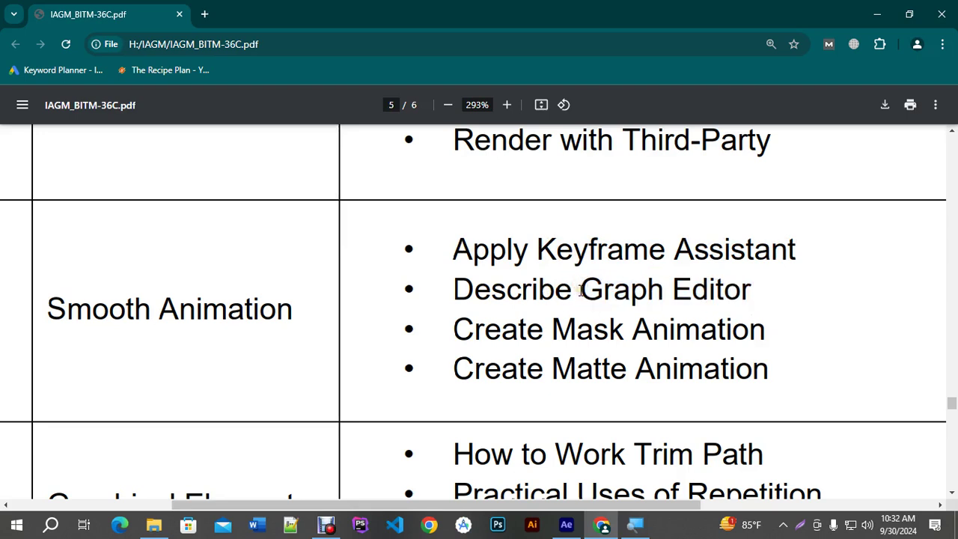
left_click(877, 14)
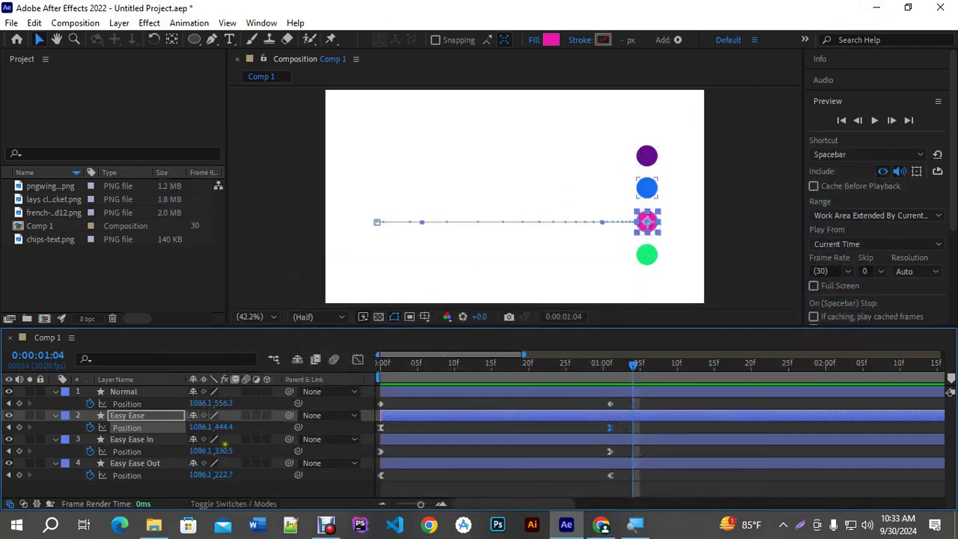
Delete the four circle layers with their Position keyframes from Comp 1 and enlarge the composition view
left_click(146, 482)
left_click_drag(145, 488, 118, 391)
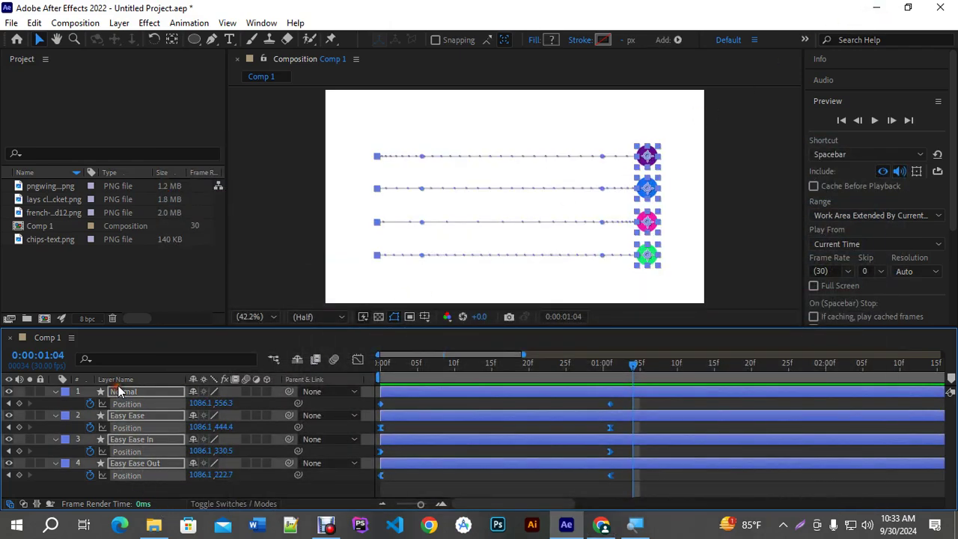
key("Delete")
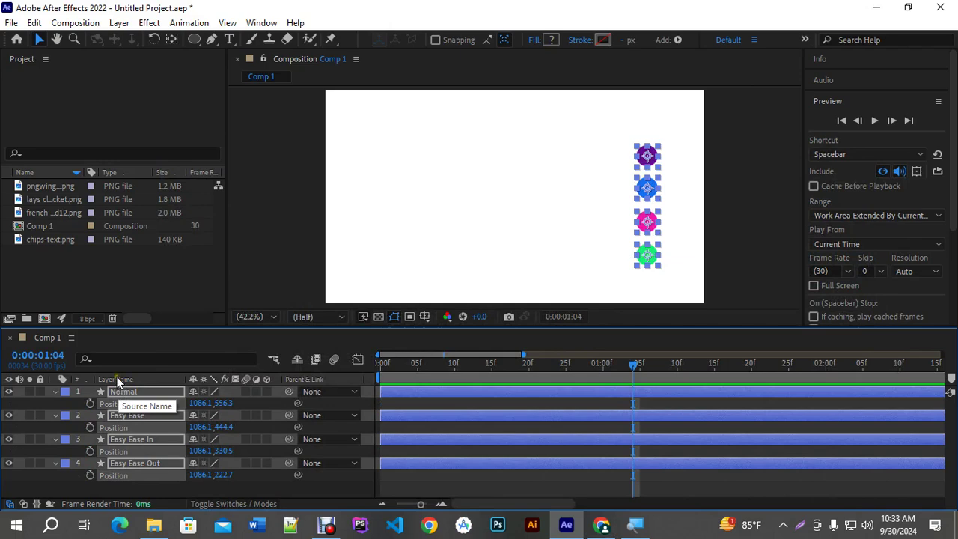
key("Delete")
left_click_drag(516, 324, 515, 368)
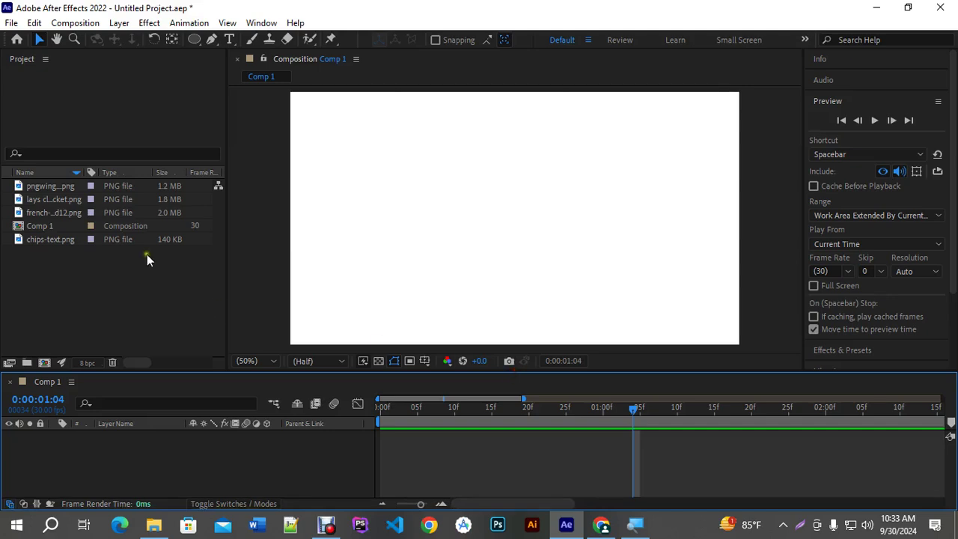
Add the three chips packet PNG images from the project to Comp 1 as layers
left_click(53, 211)
left_click(46, 187)
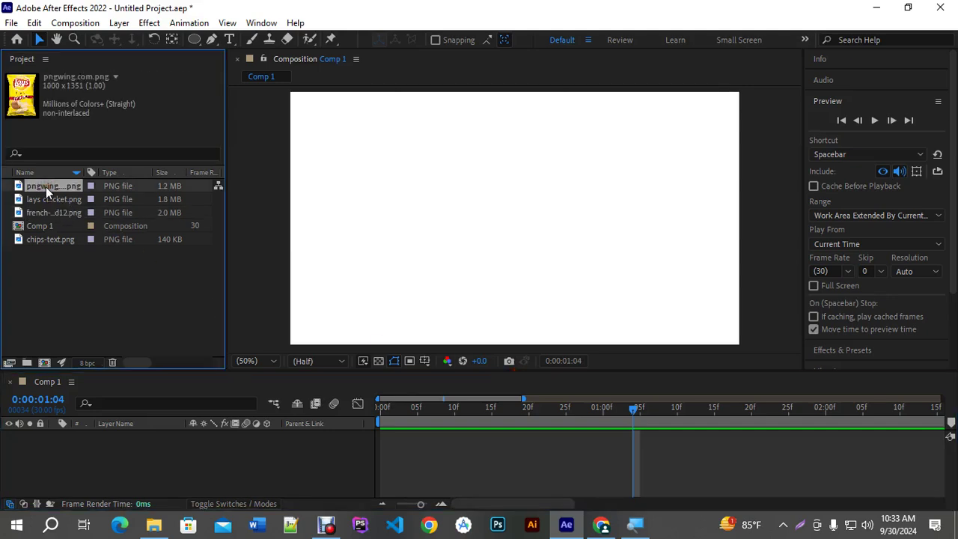
left_click(50, 212)
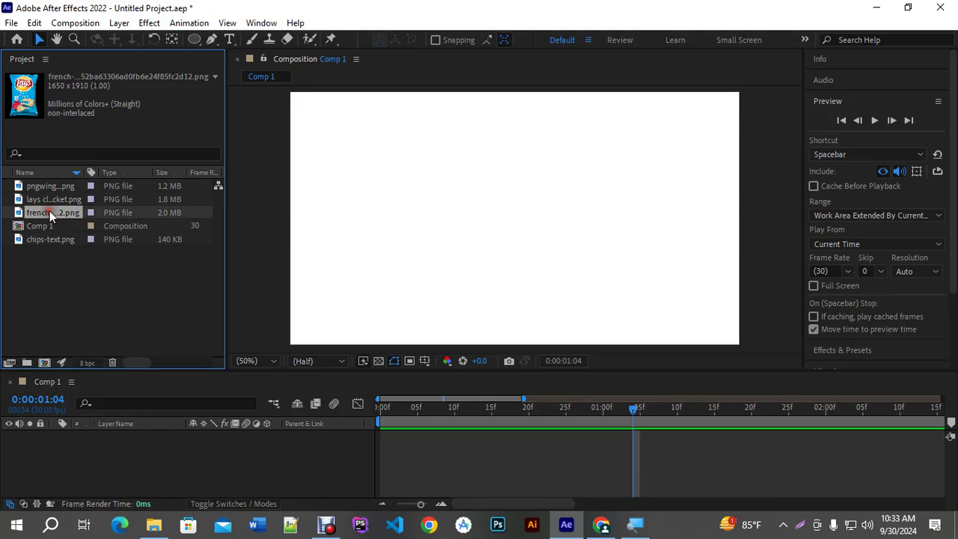
left_click(51, 188, "shift")
left_click_drag(51, 188, 120, 476)
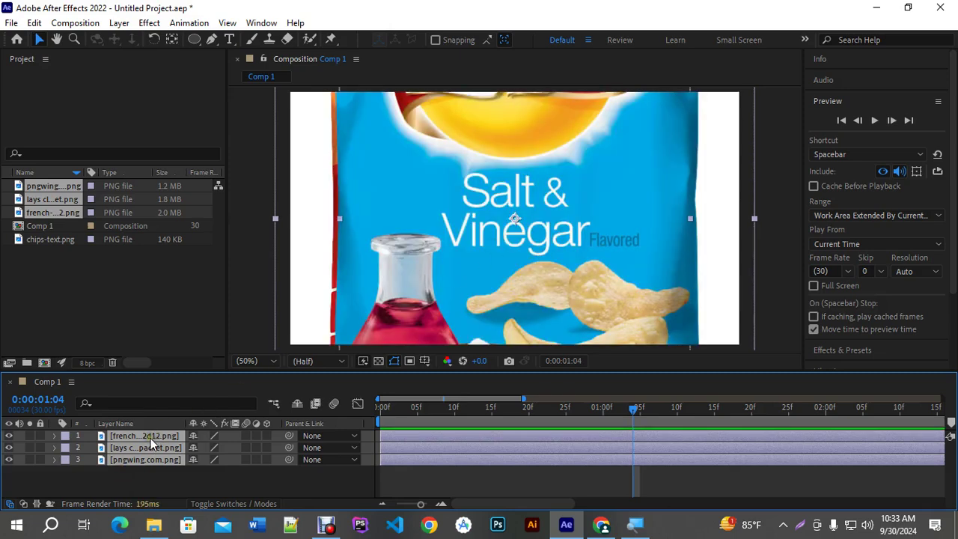
Scale all three packet layers down to 29% together and give the timeline more room
key("ctrl+a")
key("s")
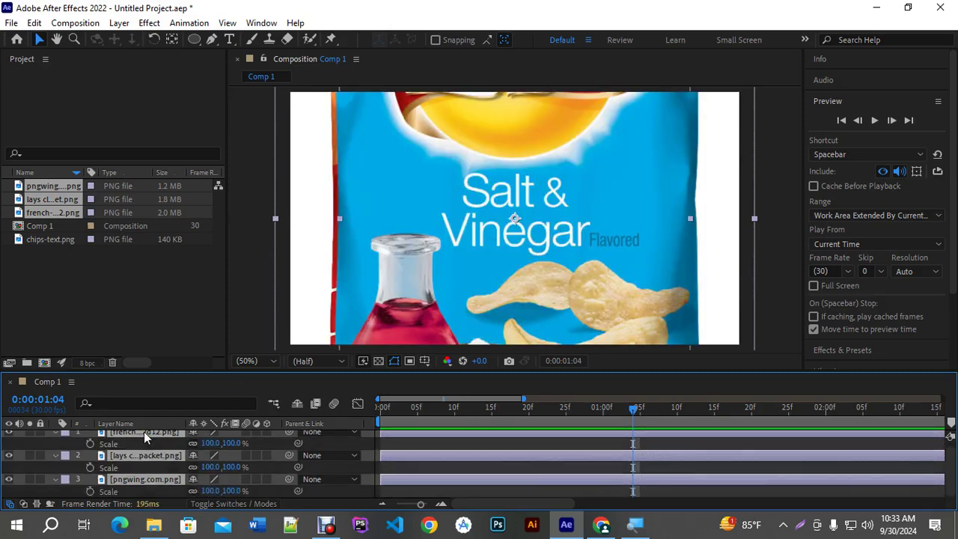
left_click_drag(213, 443, 170, 452)
left_click_drag(479, 372, 479, 291)
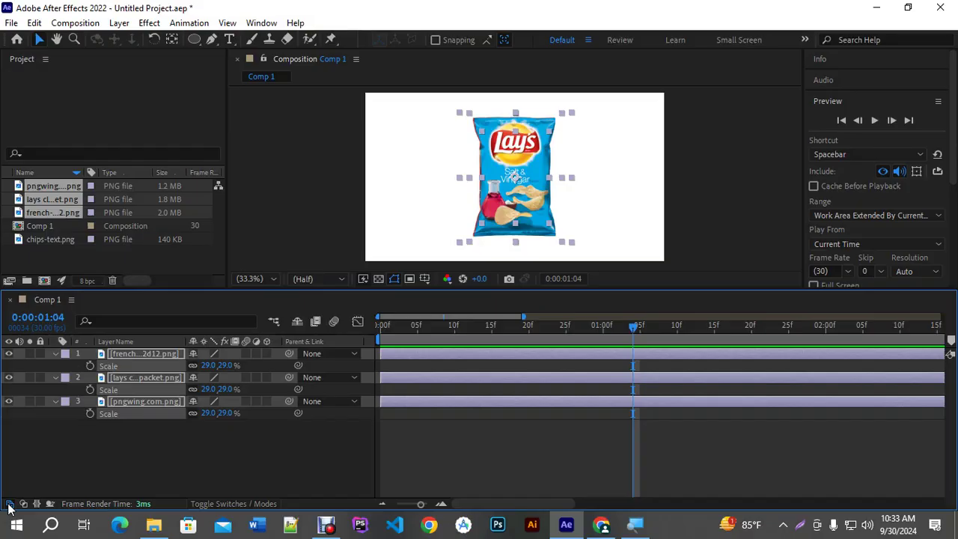
left_click(9, 506)
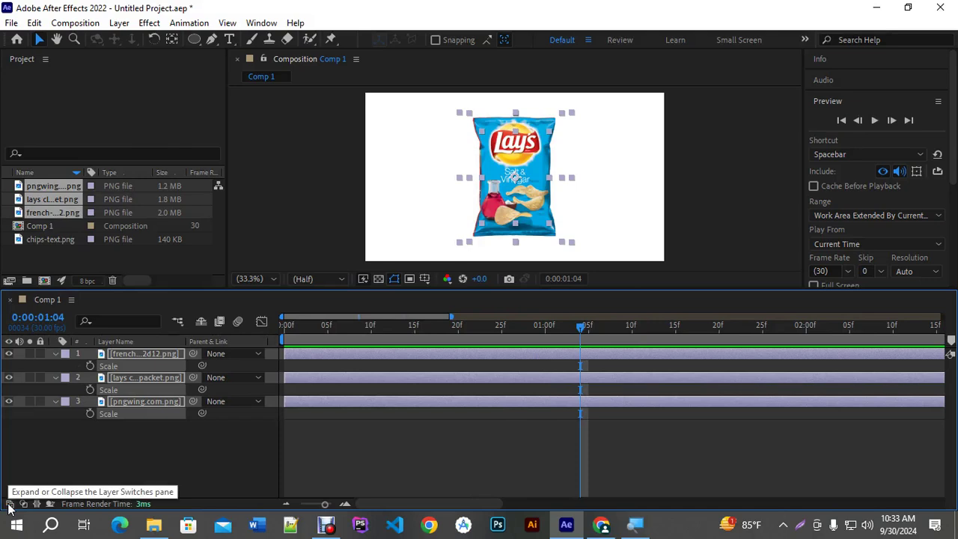
left_click(9, 505)
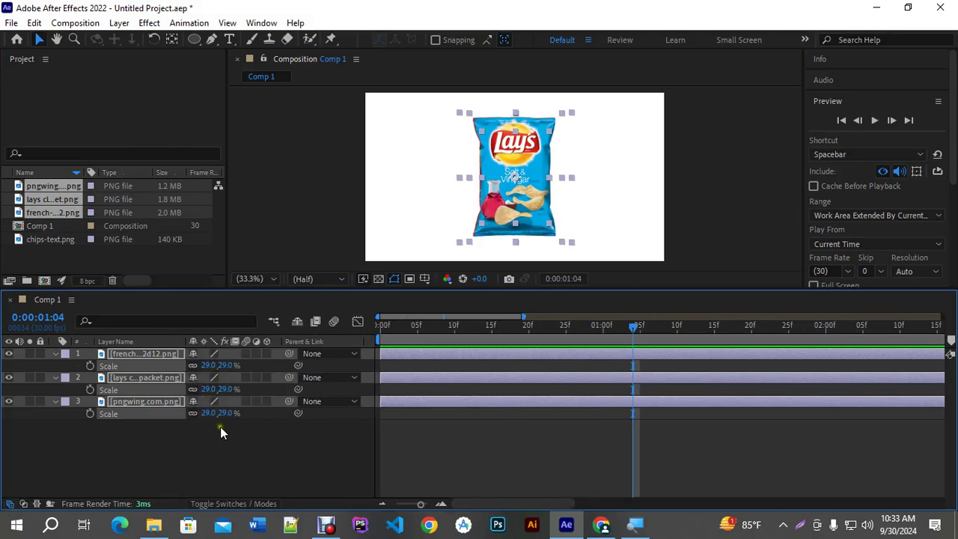
Arrange the packets side by side, with the blue one right of the yellow packet and the red one left of it
left_click(485, 428)
left_click(493, 239)
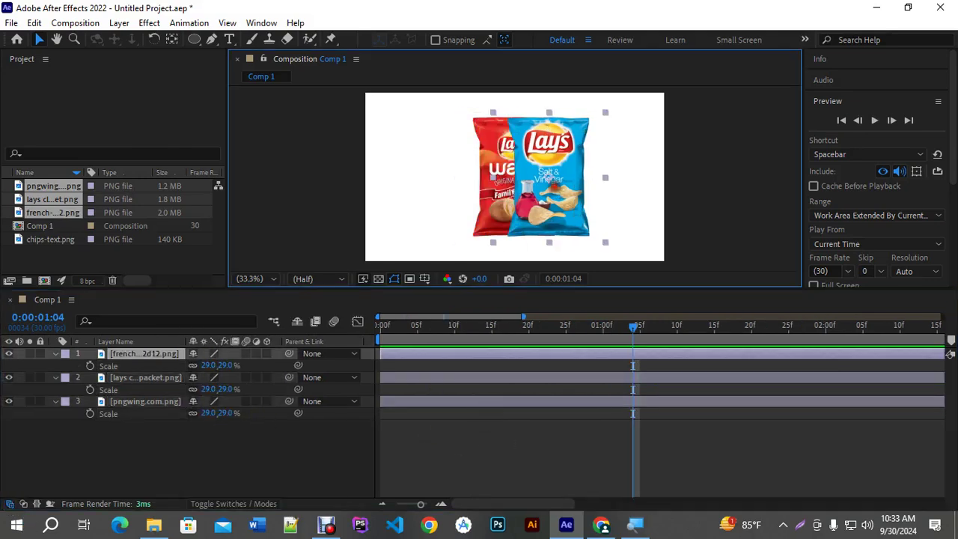
left_click_drag(468, 178, 444, 177)
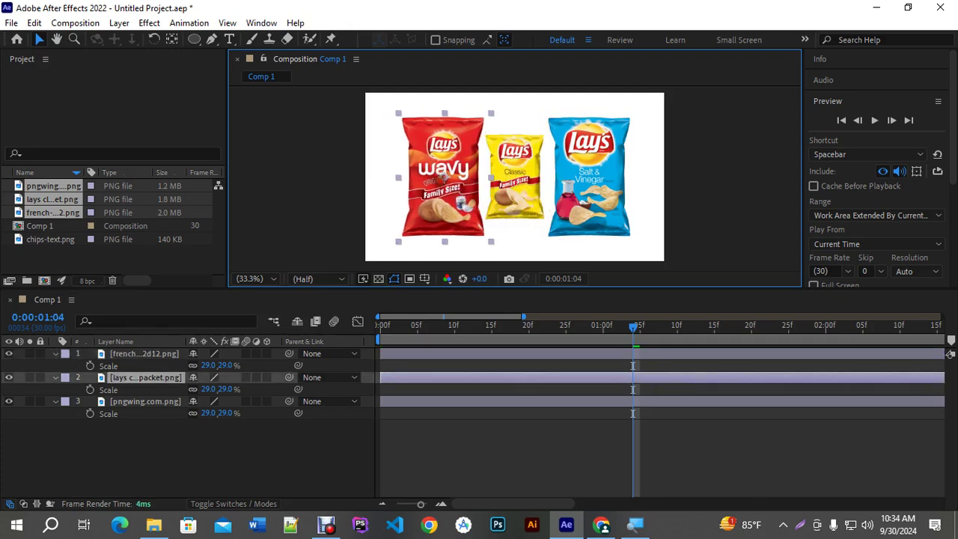
Move the yellow pngwing.com.png layer to the top of the layer stack and set its scale to 49%
left_click(127, 404)
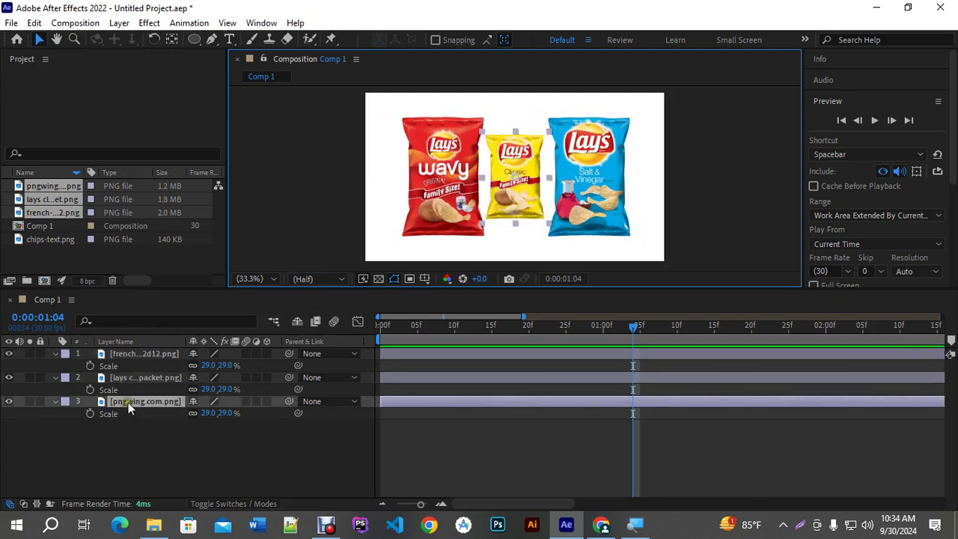
left_click_drag(122, 404, 124, 350)
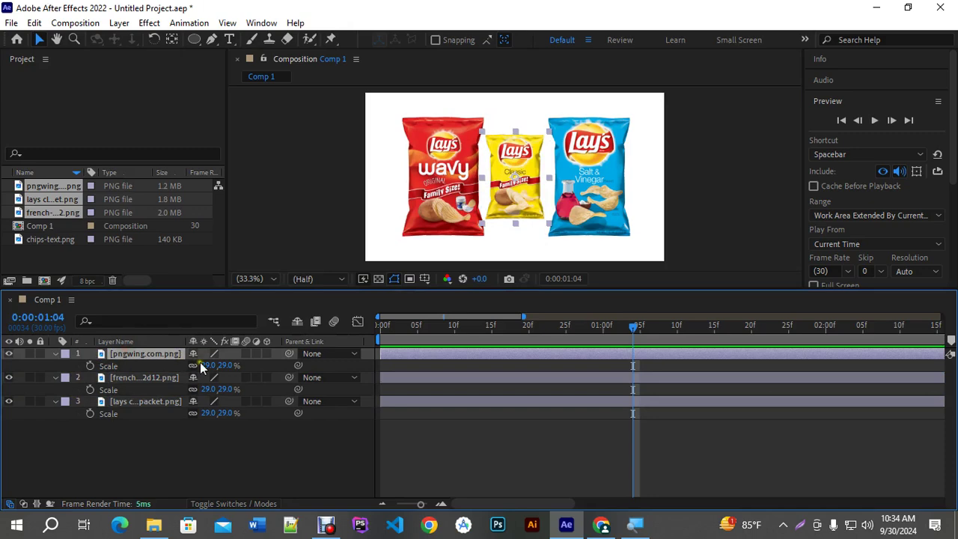
left_click_drag(206, 365, 221, 365)
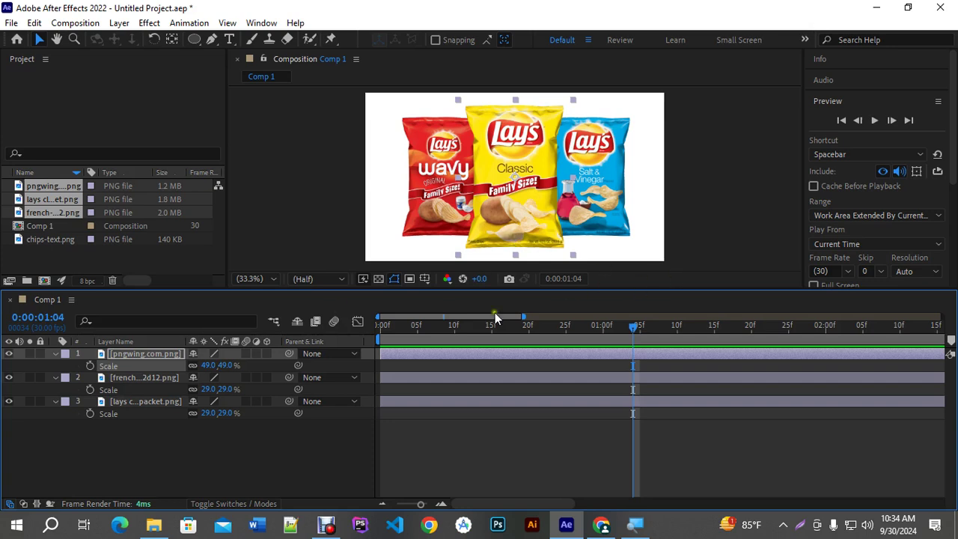
left_click(158, 435)
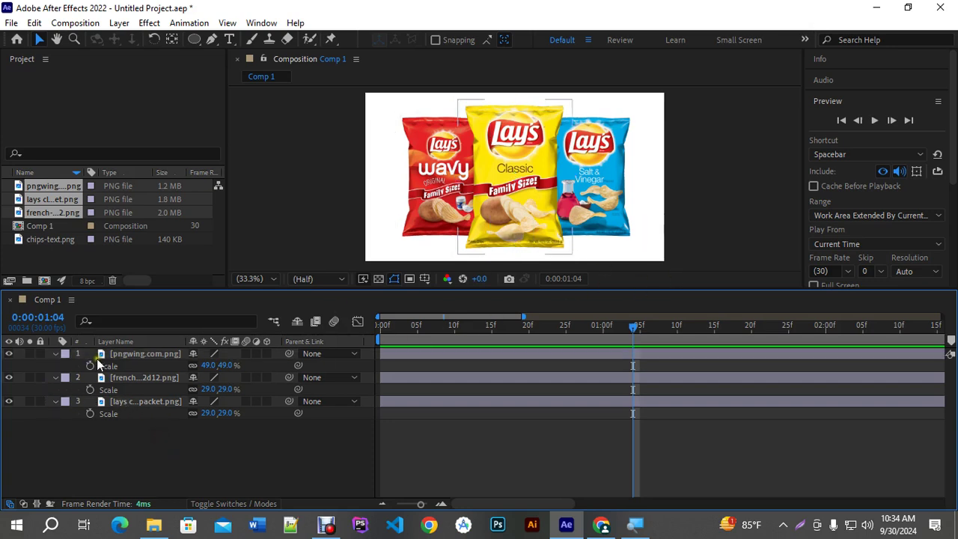
Toggle the visibility of the pngwing.com.png layer off and on again to demonstrate hiding a layer
left_click(131, 354)
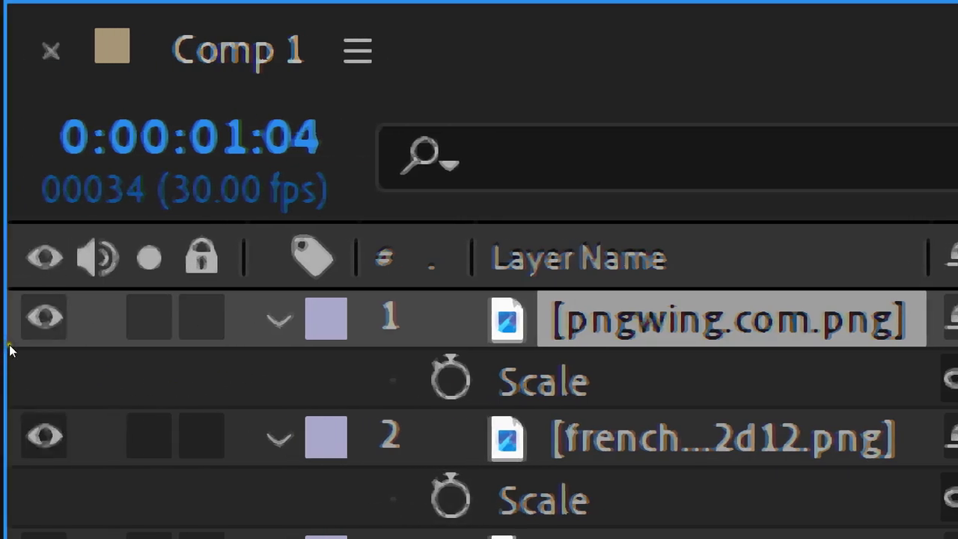
left_click(45, 317)
left_click(45, 317)
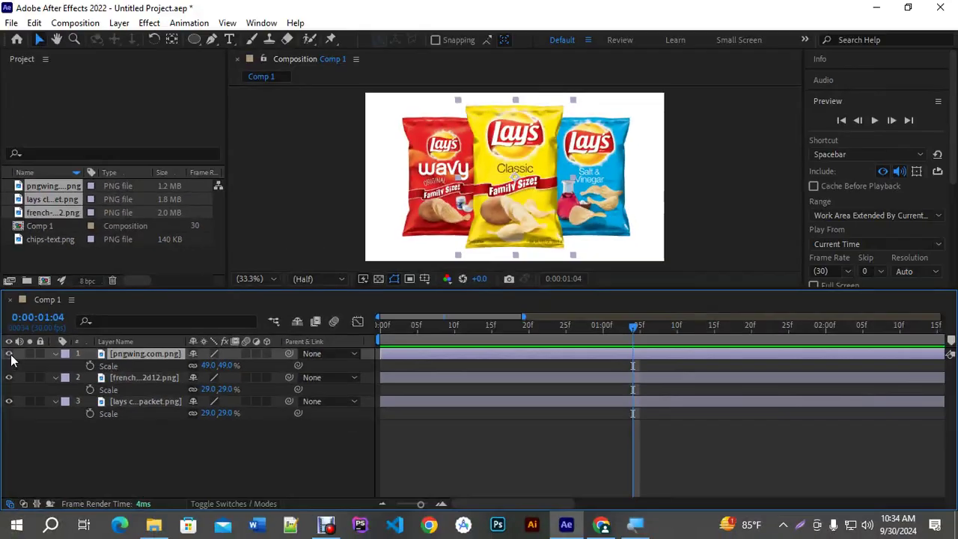
left_click(9, 354)
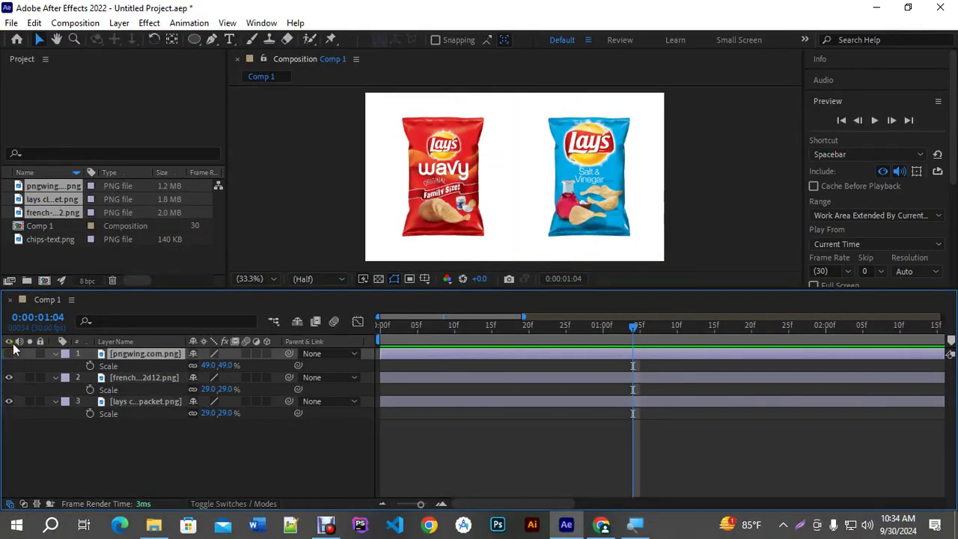
left_click(10, 354)
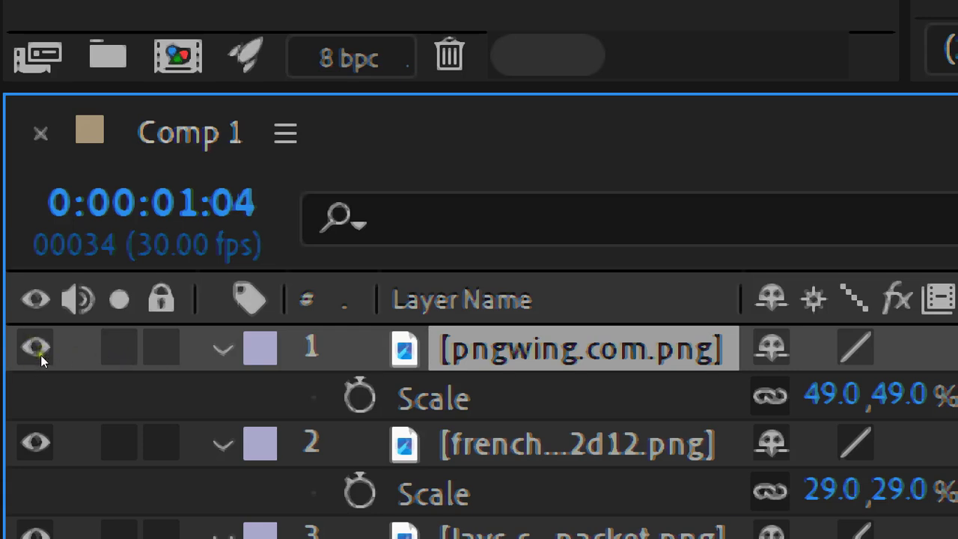
Lock the pngwing.com.png layer and undo the lock
left_click(153, 350)
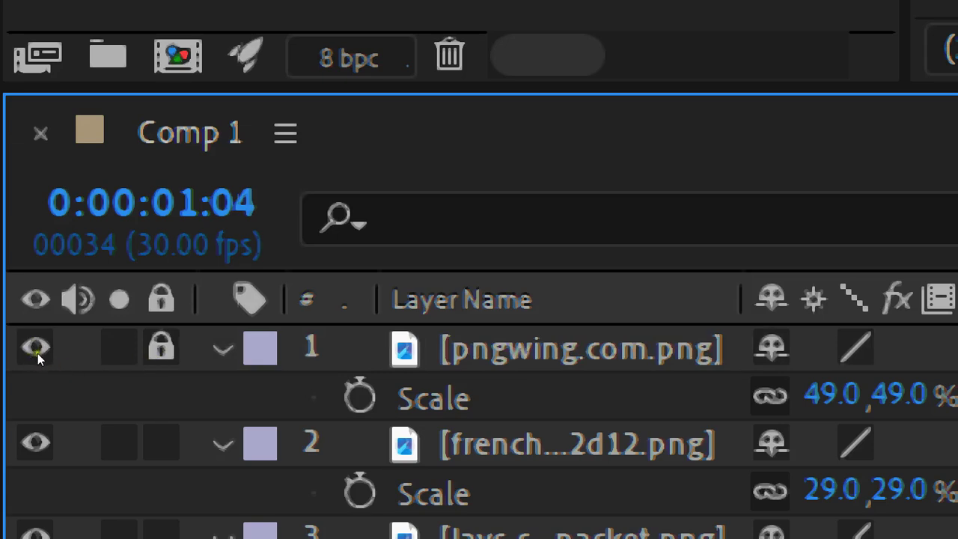
key("ctrl+z")
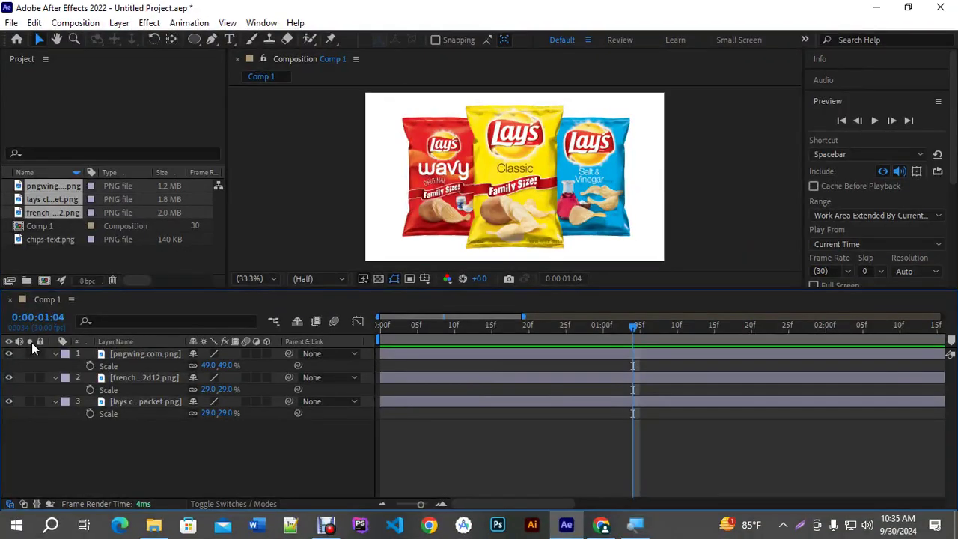
left_click_drag(215, 459, 109, 359)
left_click(160, 445)
left_click(152, 353)
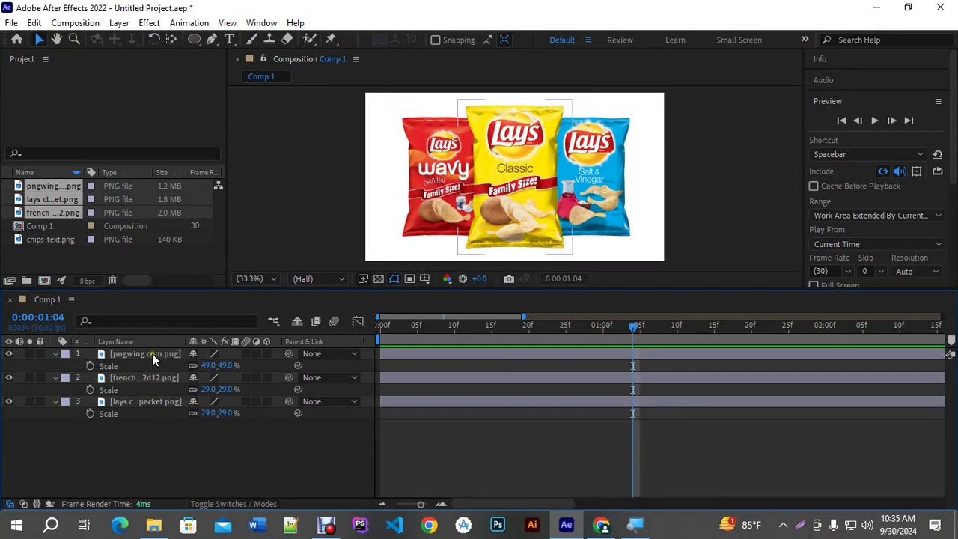
Solo the yellow pngwing.com.png layer and turn its solo off again to demonstrate isolating a layer
left_click(514, 193)
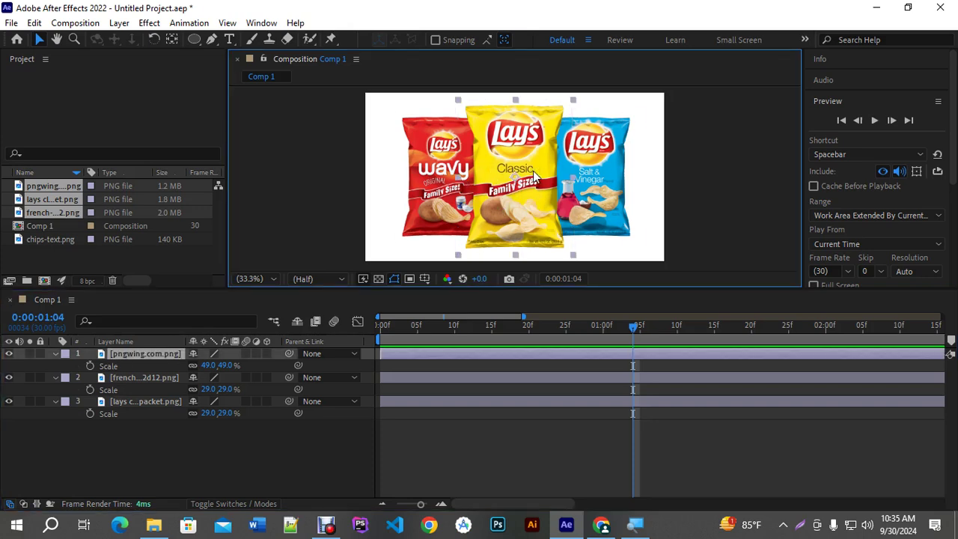
left_click(130, 437)
left_click(124, 355)
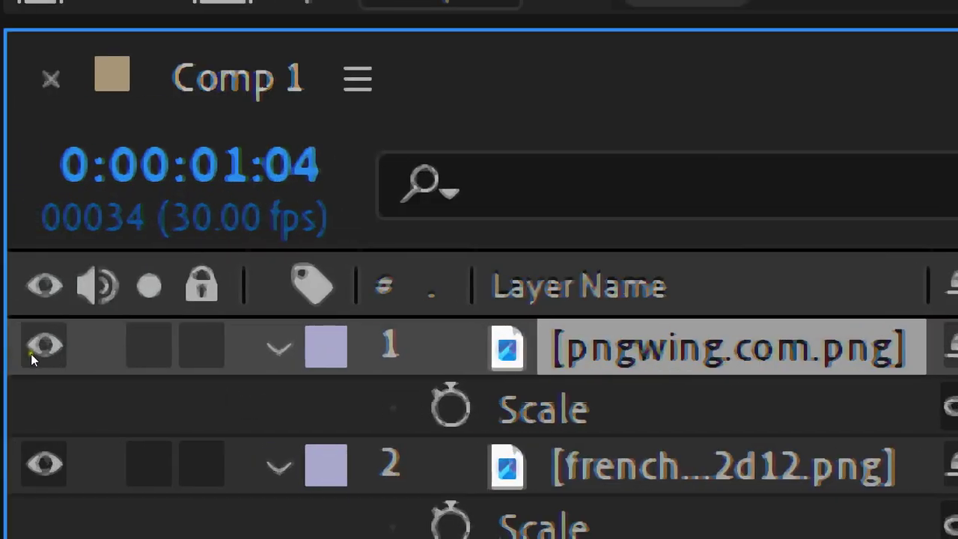
left_click(29, 353, "alt")
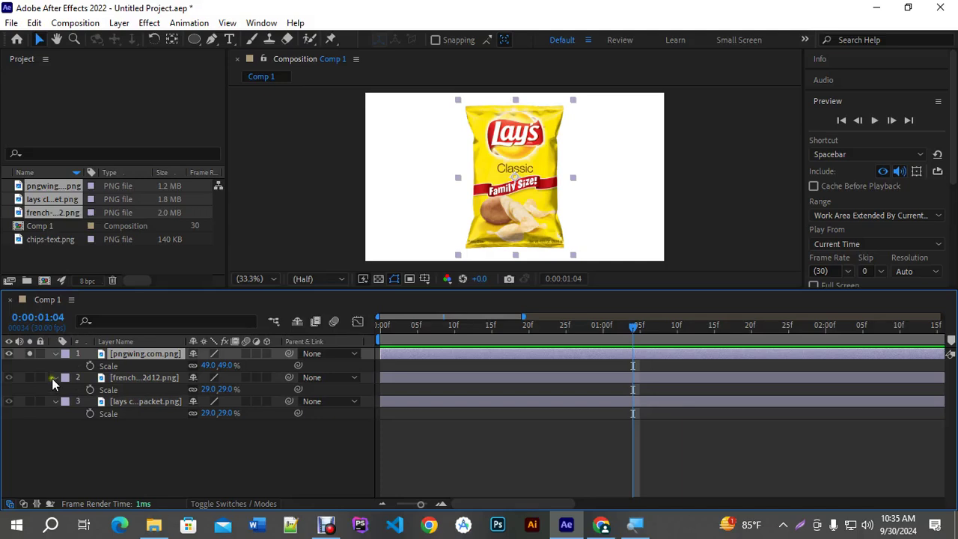
left_click(29, 354)
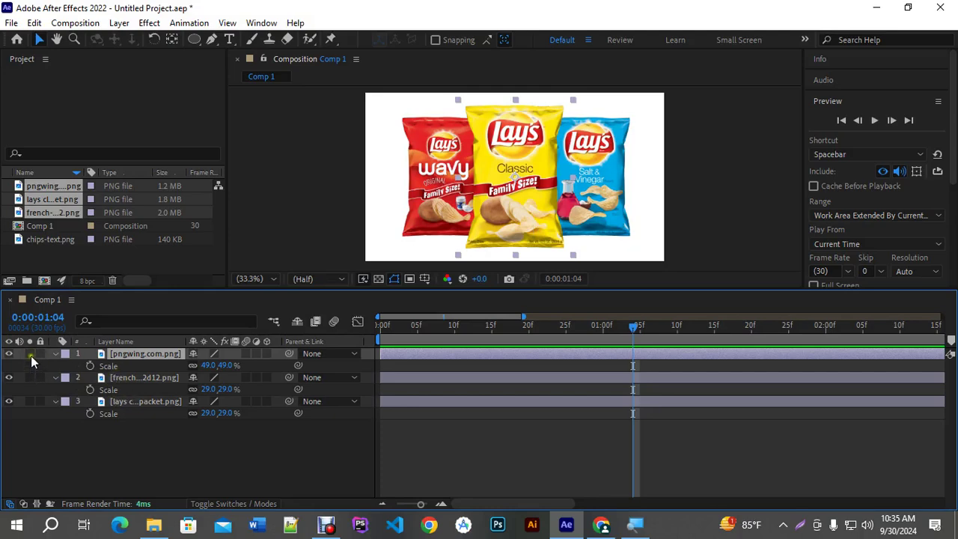
Solo the pngwing.com.png layer, adding the french...2d12.png layer to the solo briefly and removing it again
left_click(30, 354)
left_click(30, 378)
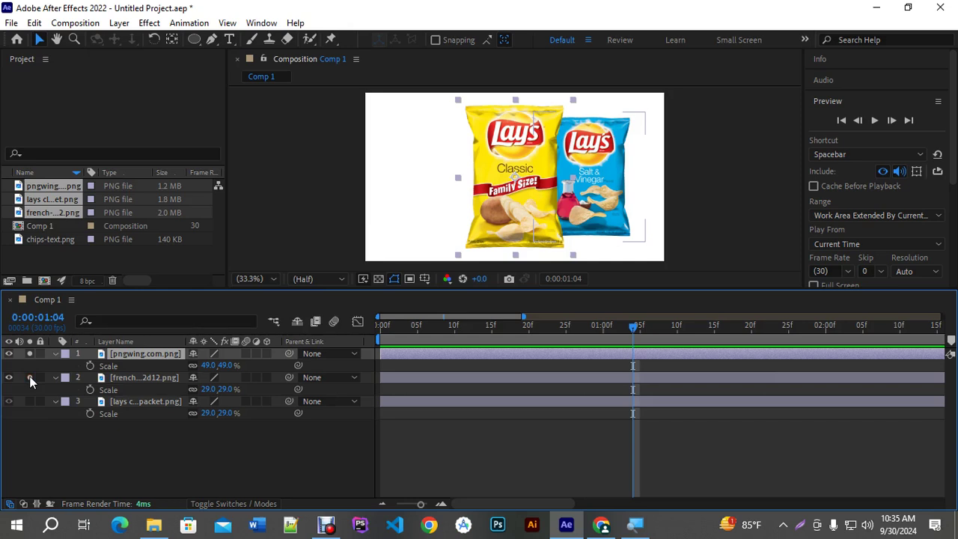
left_click(30, 378)
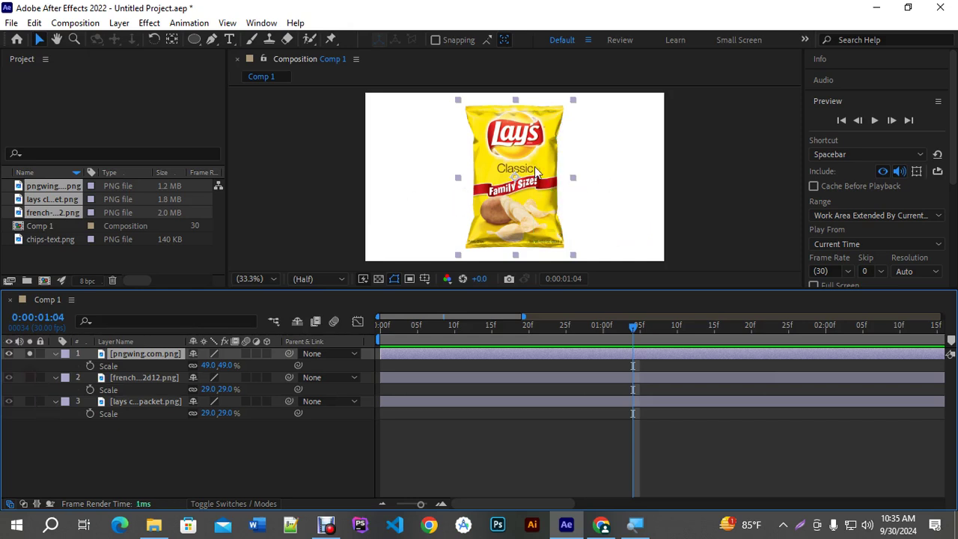
Reveal Rotation alongside Scale on the pngwing.com.png layer and enable keyframing for both properties at 0 seconds
left_click_drag(525, 318, 949, 311)
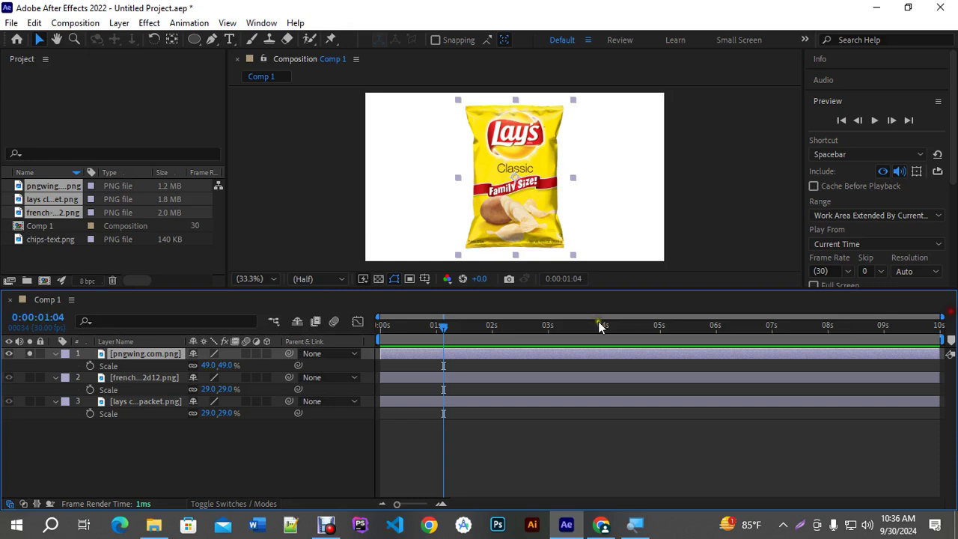
left_click_drag(444, 325, 436, 334)
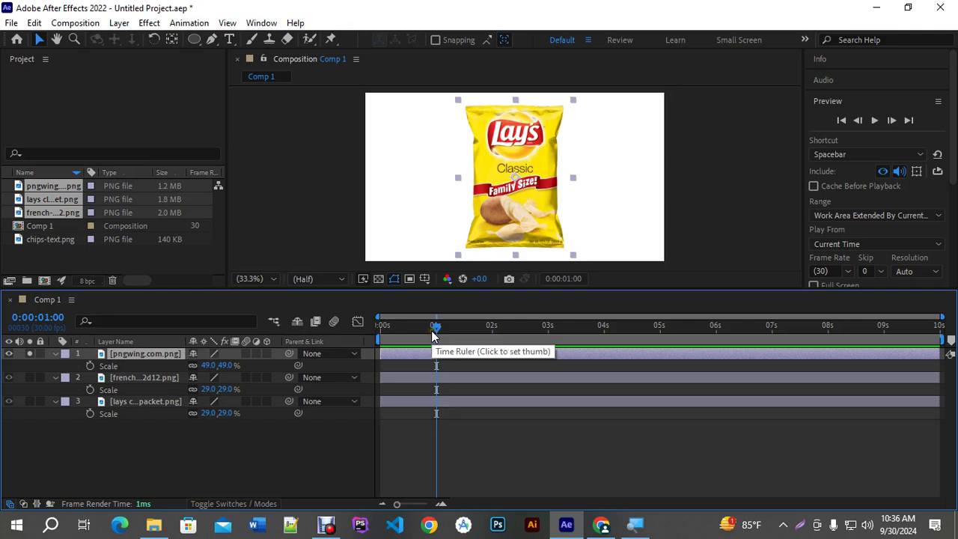
left_click_drag(436, 330, 314, 342)
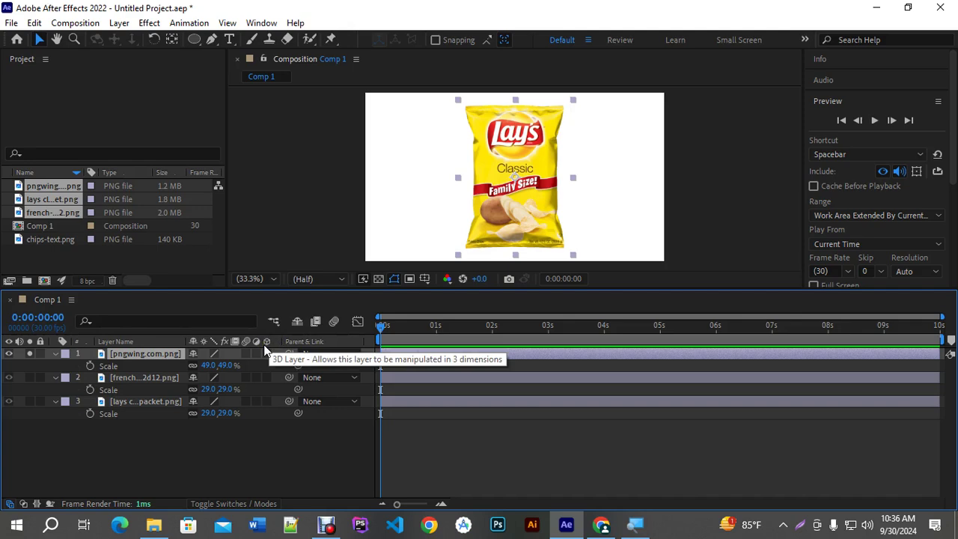
key("shift+r")
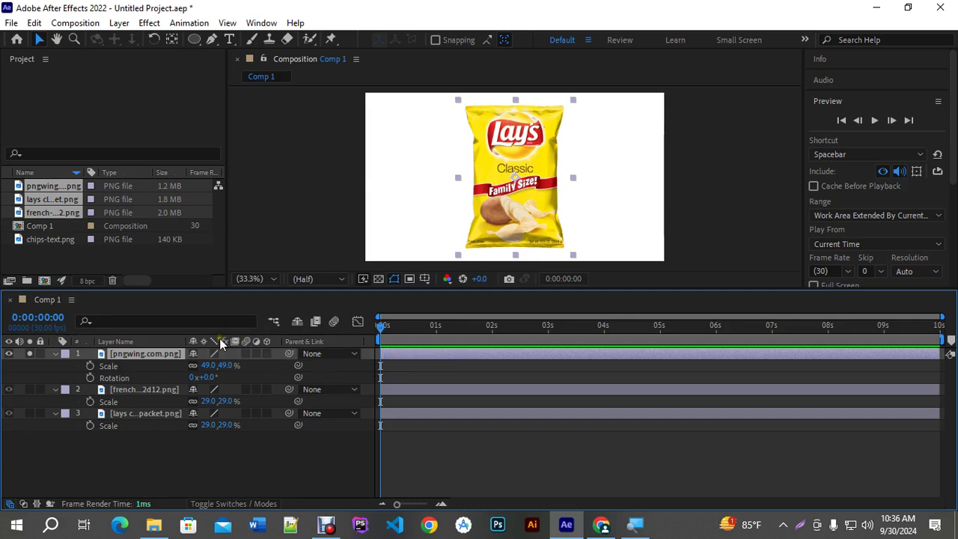
left_click(109, 378)
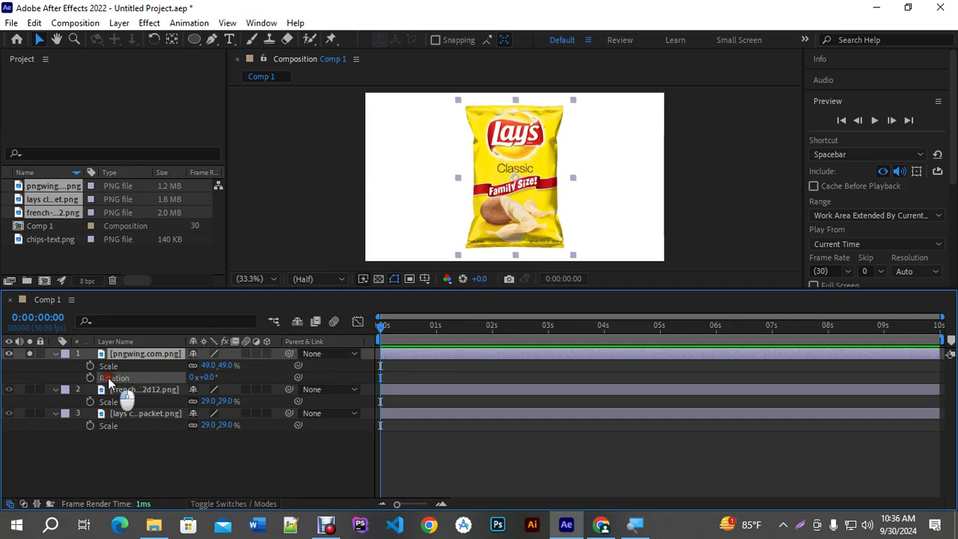
left_click(110, 366)
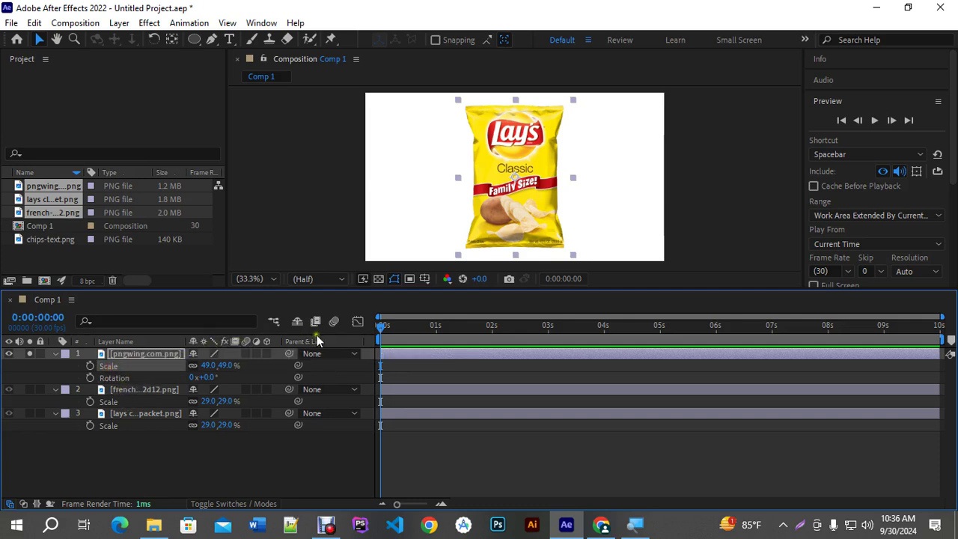
left_click(90, 366)
left_click(91, 378)
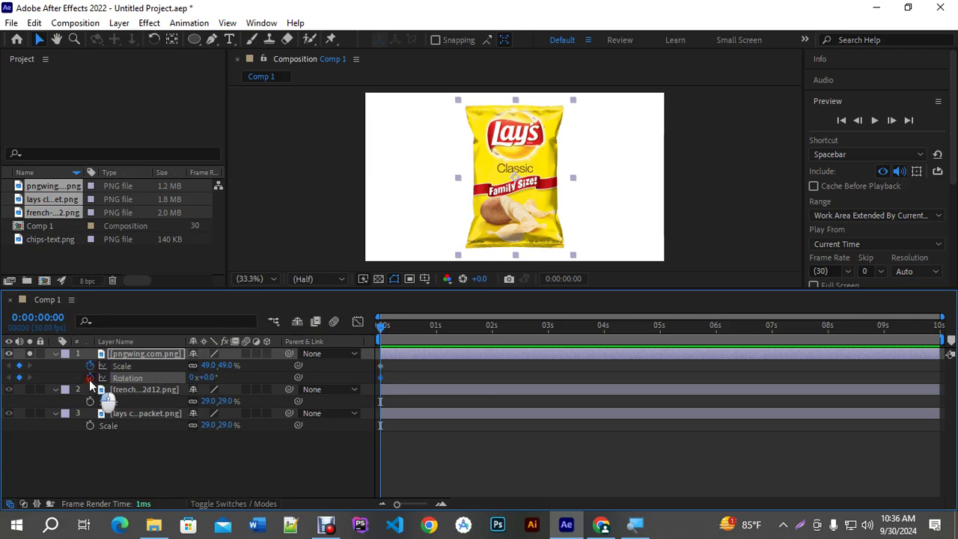
left_click_drag(404, 367, 359, 392)
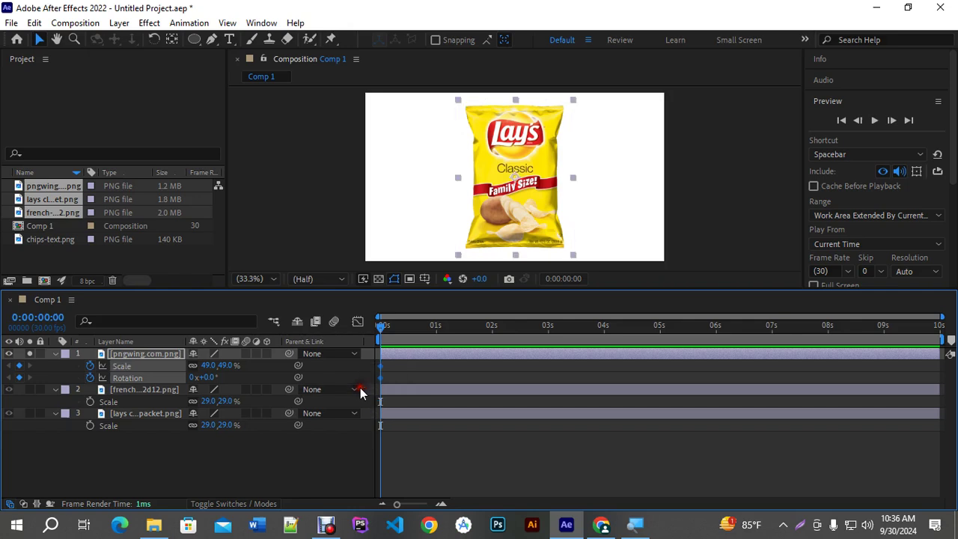
Add Scale and Rotation keyframes holding the current values at 1 second on the pngwing.com.png layer
left_click_drag(383, 334, 437, 329)
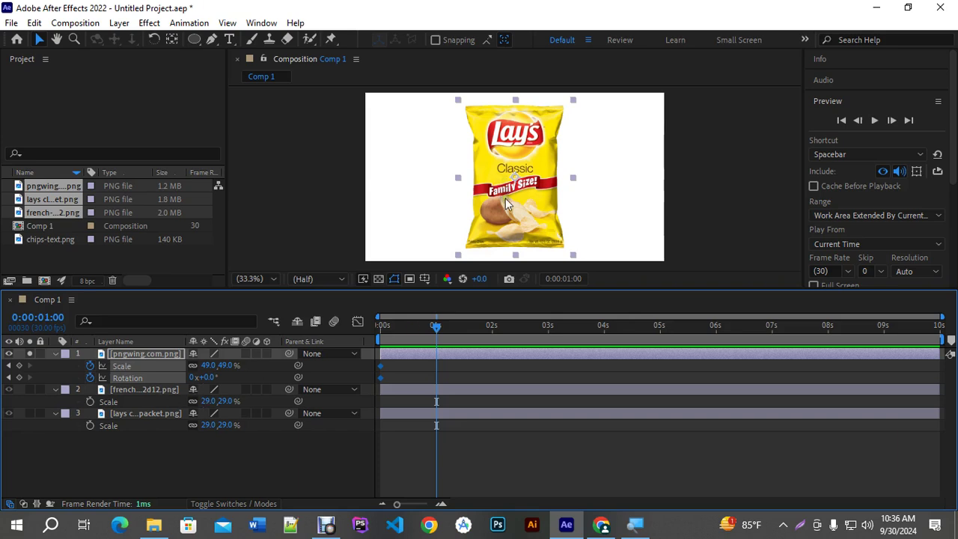
left_click(19, 377)
left_click(19, 365)
left_click_drag(462, 376, 351, 367)
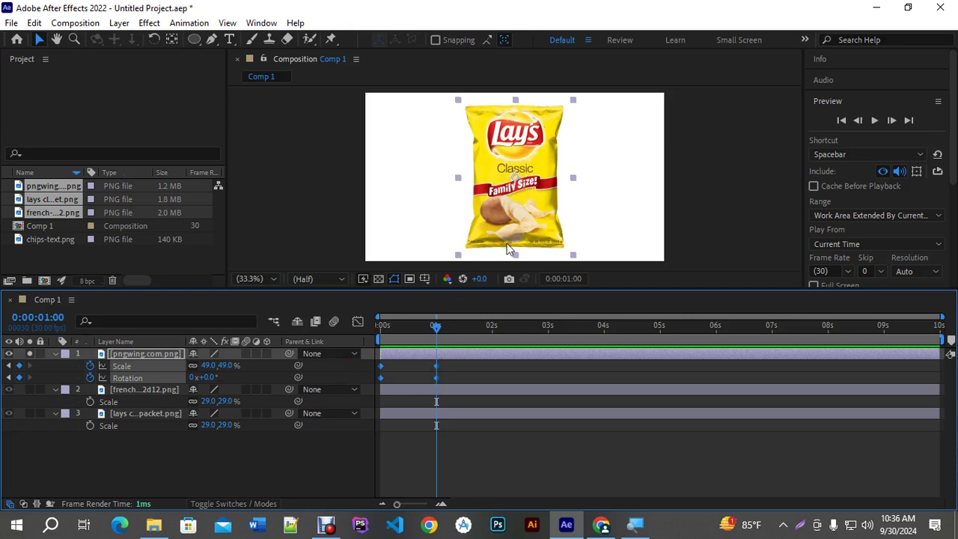
left_click_drag(438, 325, 338, 337)
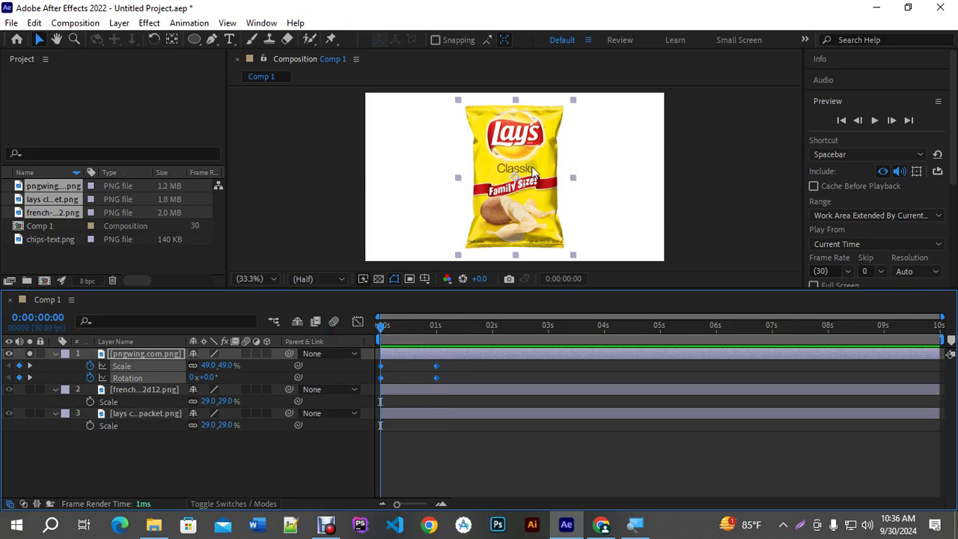
left_click(458, 362)
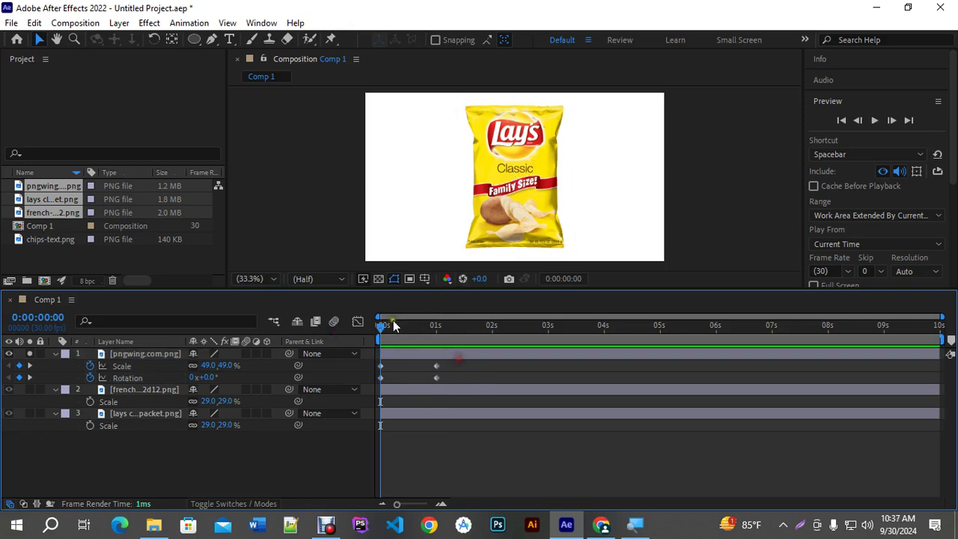
left_click(423, 353)
left_click_drag(477, 363, 376, 397)
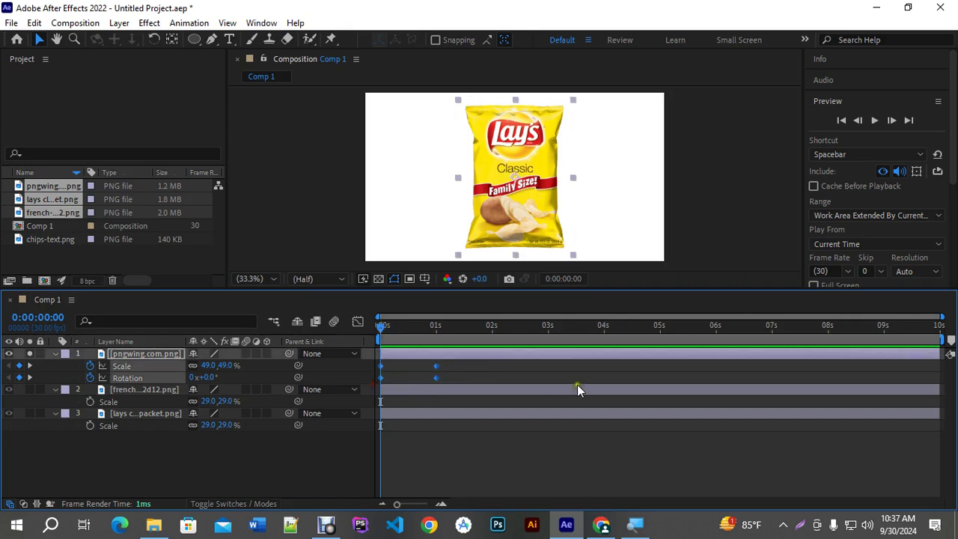
left_click(476, 371)
left_click(463, 357)
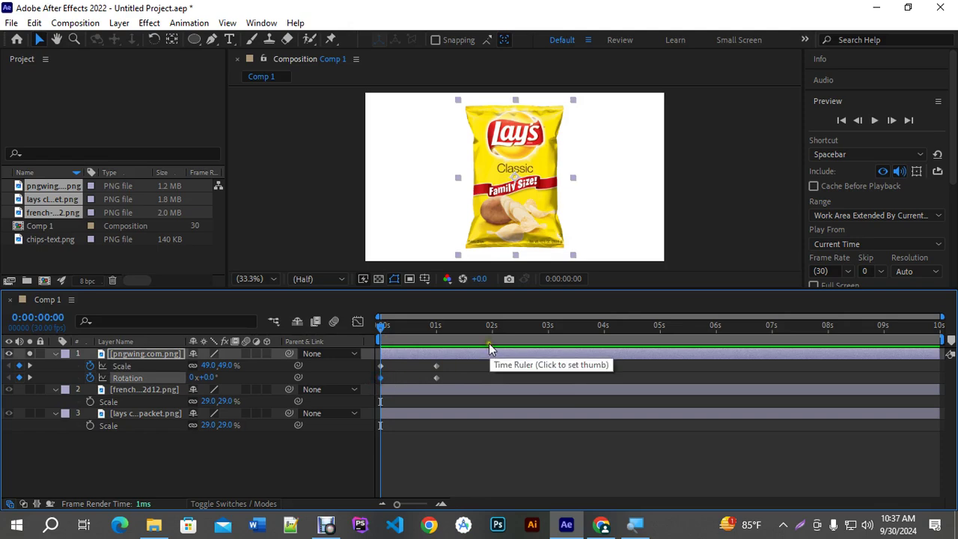
Move the current time back and forth between the keyframes at 0 and 1 second, ending at 0 seconds
left_click(403, 327)
left_click_drag(404, 330, 436, 357)
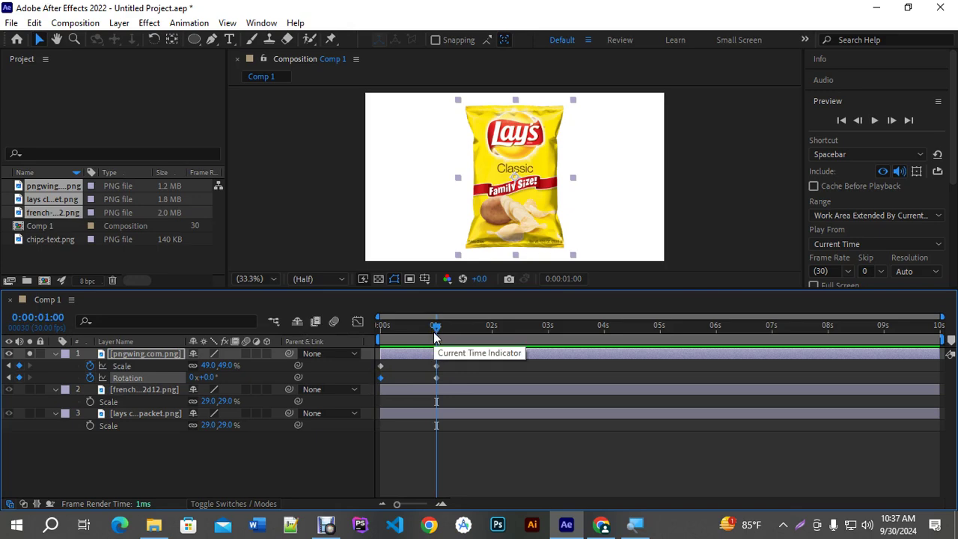
left_click_drag(436, 334, 383, 341)
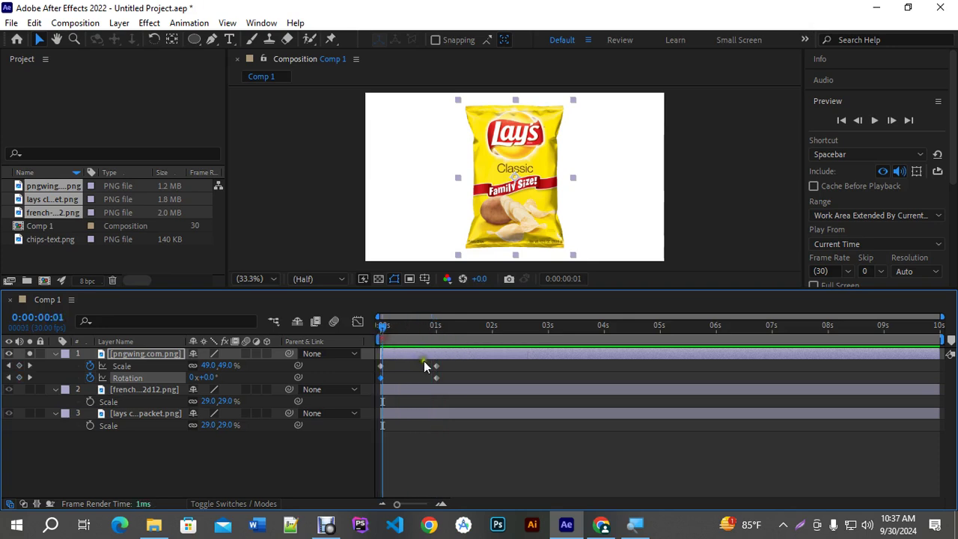
key("Home")
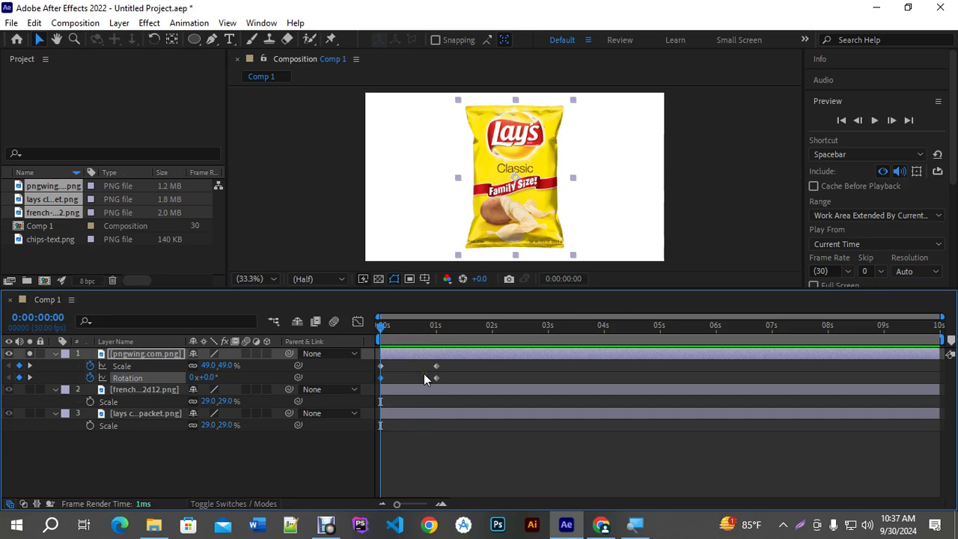
key("k")
key("j")
key("k")
key("j")
Set the pngwing.com.png layer's starting keyframes at 0 seconds to 0% scale and 180° rotation
left_click(389, 384)
left_click(208, 366)
key("Tab")
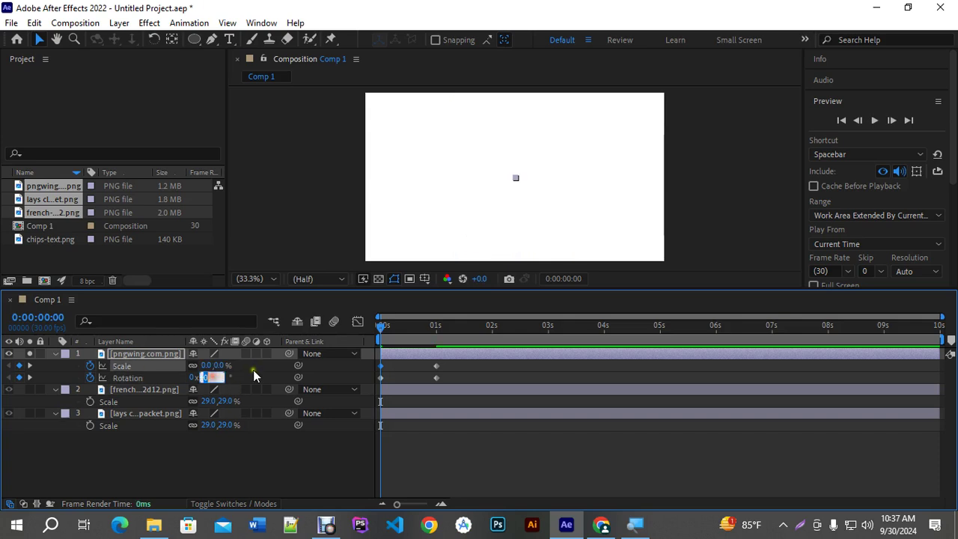
type("180")
key("Return")
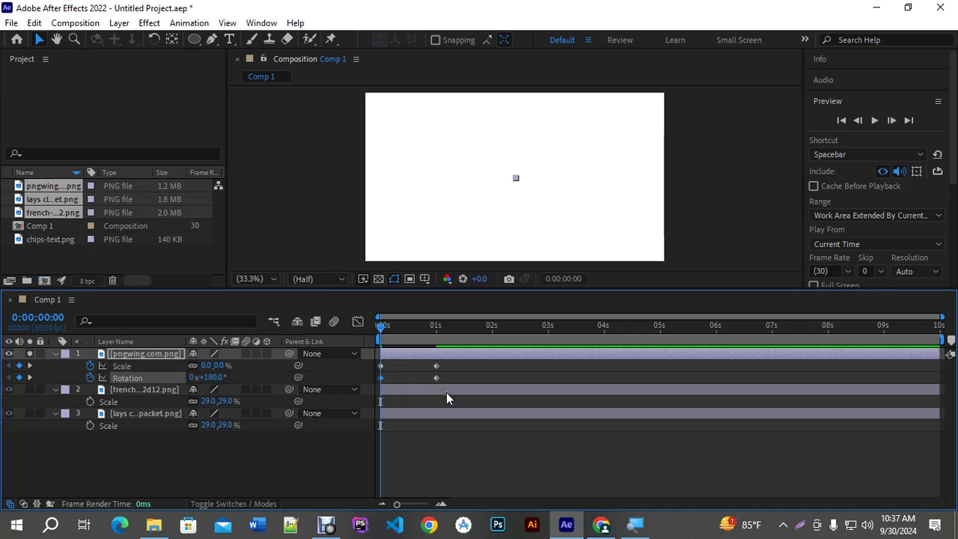
Preview the yellow packet's scale and rotation animation from the start several times, returning to 0 seconds
key("space")
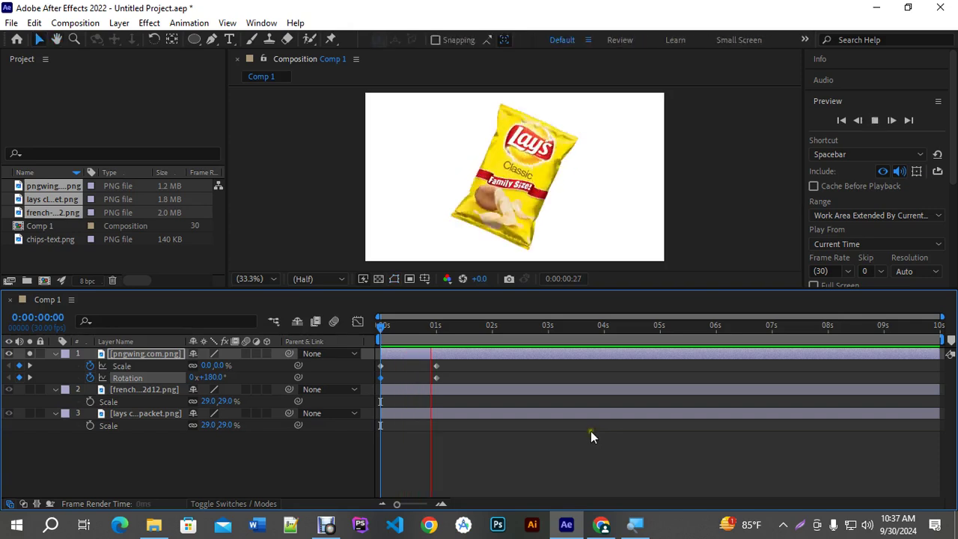
key("space")
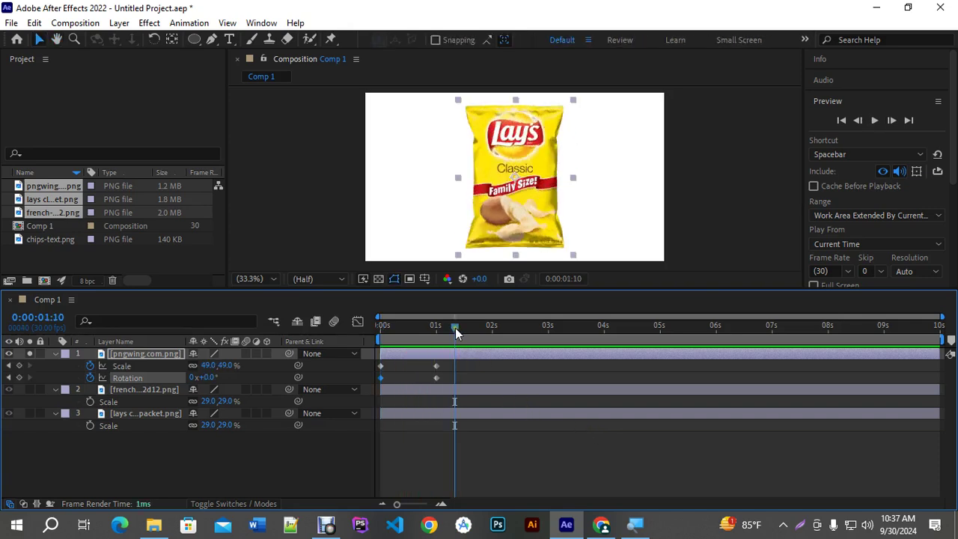
key("Home")
key("space")
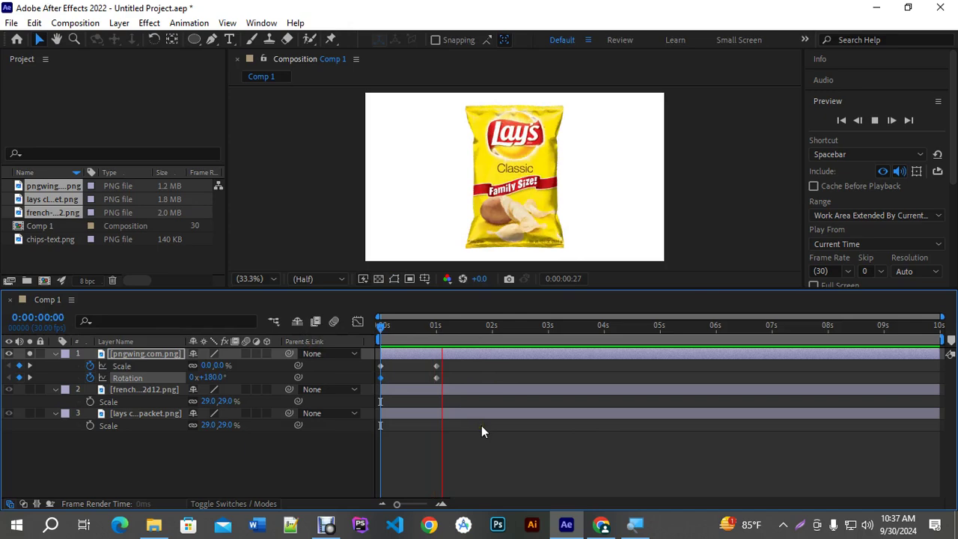
key("space")
key("Home")
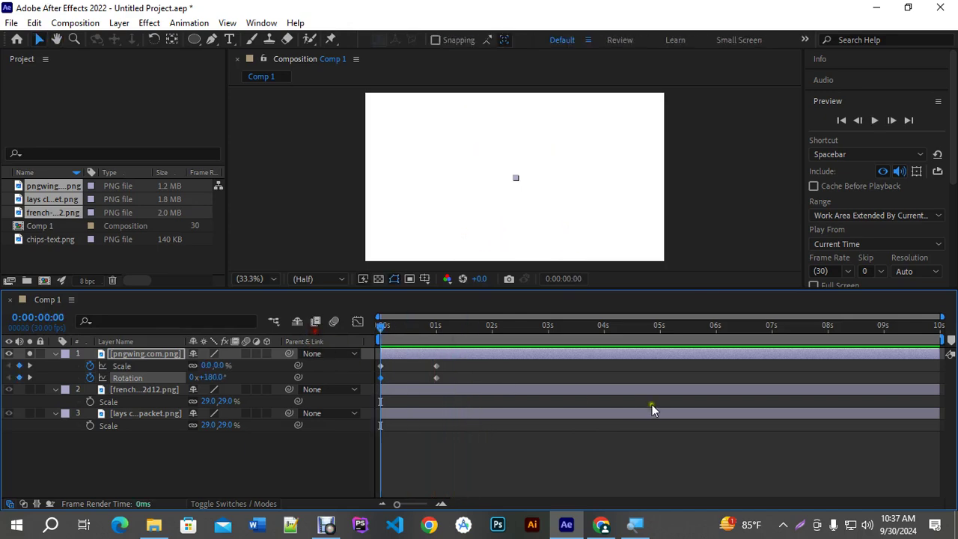
key("space")
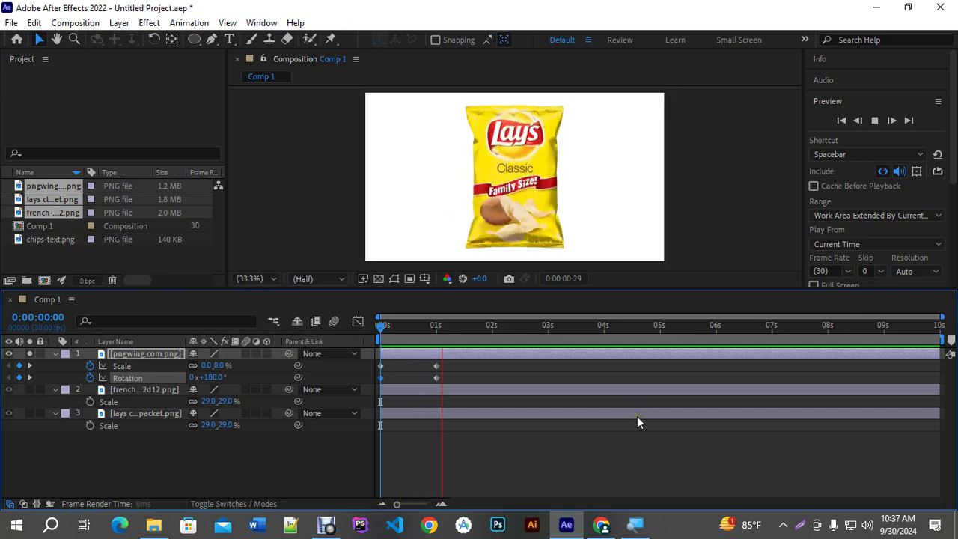
key("space")
key("Home")
key("space")
key("space")
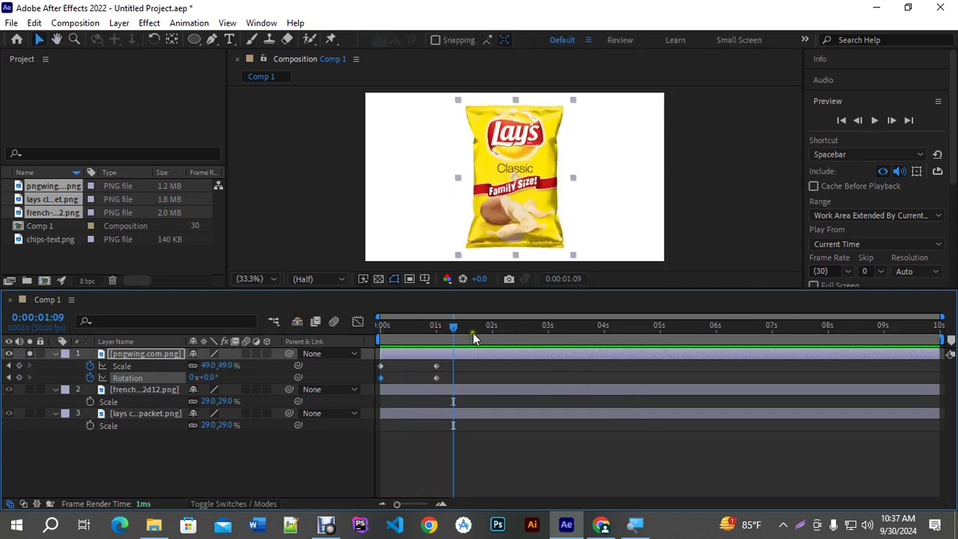
key("Home")
key("space")
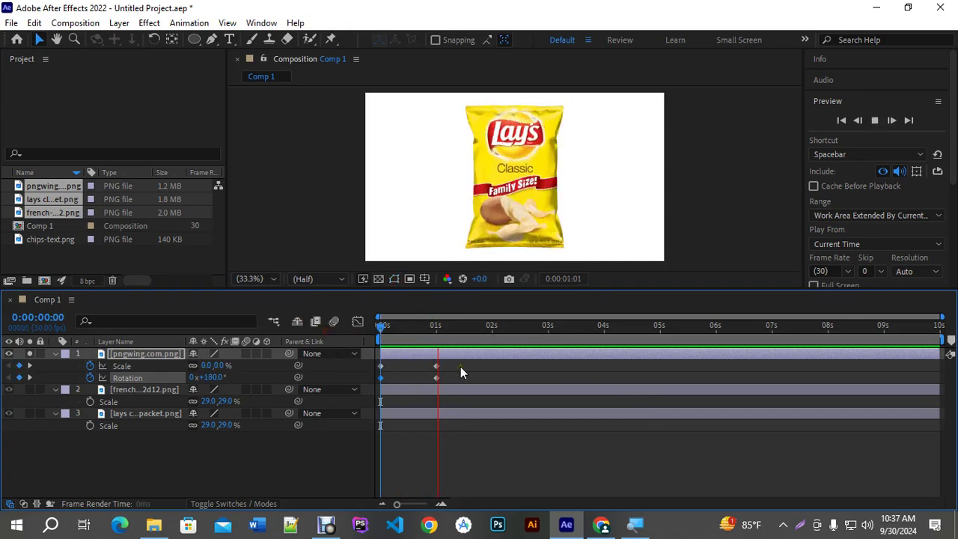
key("space")
key("Home")
Apply Easy Ease to all Scale and Rotation keyframes of the pngwing.com.png layer
left_click_drag(456, 383, 370, 361)
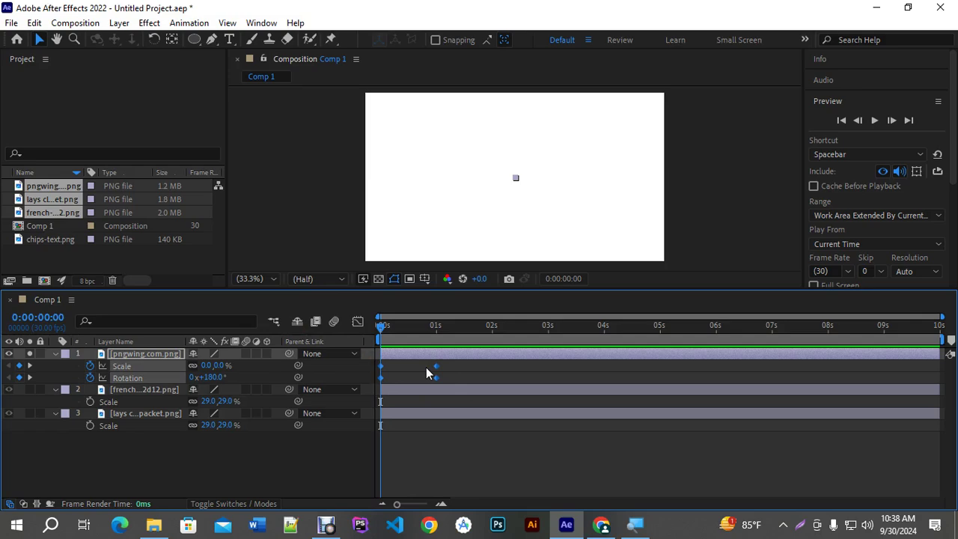
right_click(439, 380)
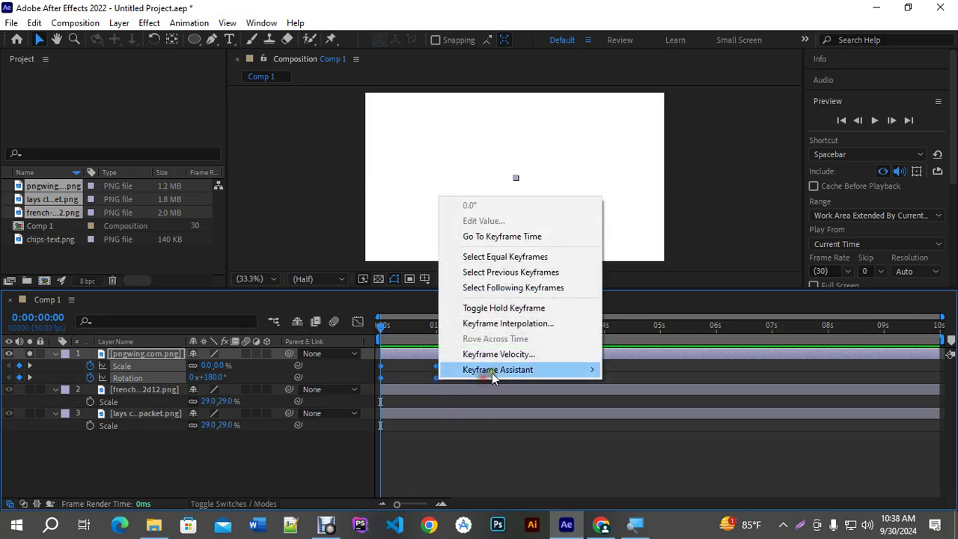
mouse_move(560, 376)
left_click(526, 374)
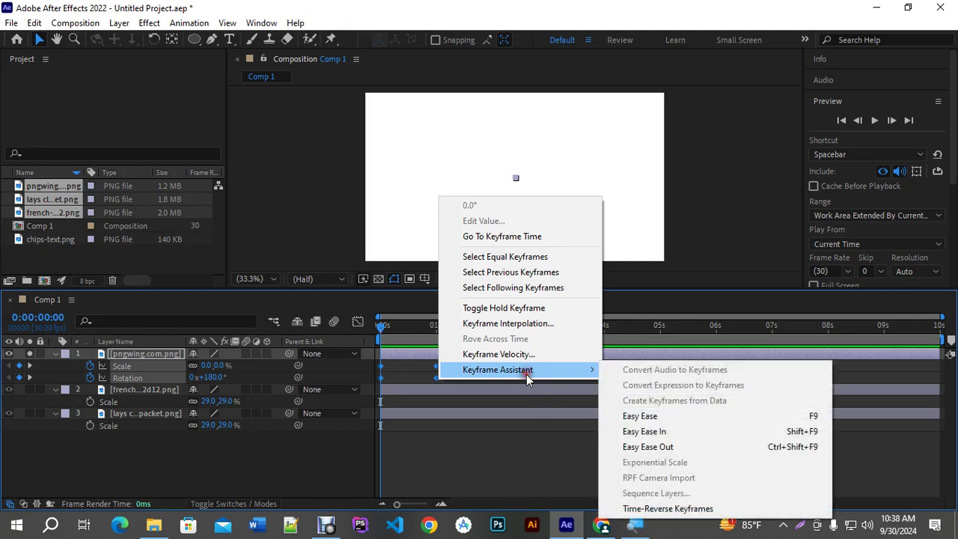
left_click(683, 418)
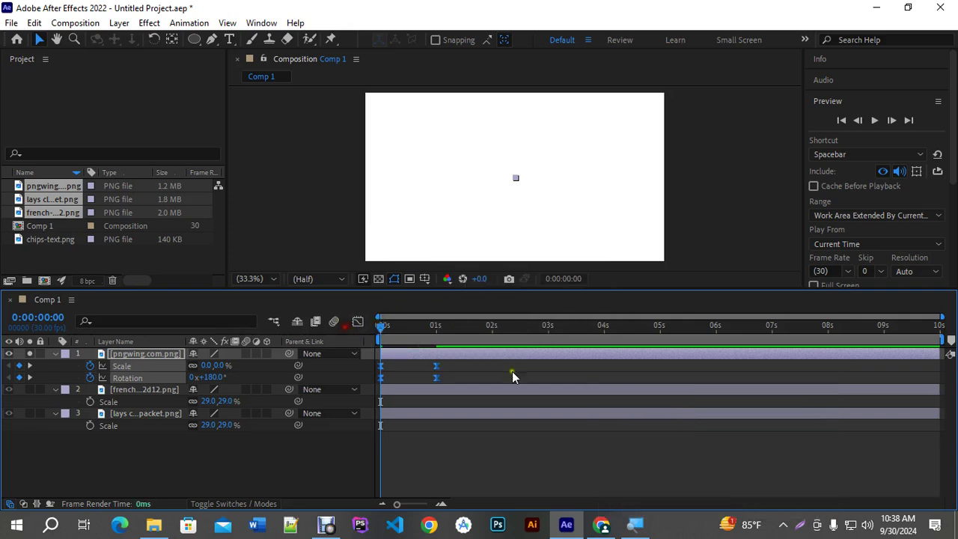
Preview the eased packet animation from the start, then scrub the current time back to frame 20
key("space")
key("space")
left_click_drag(461, 332, 274, 325)
key("space")
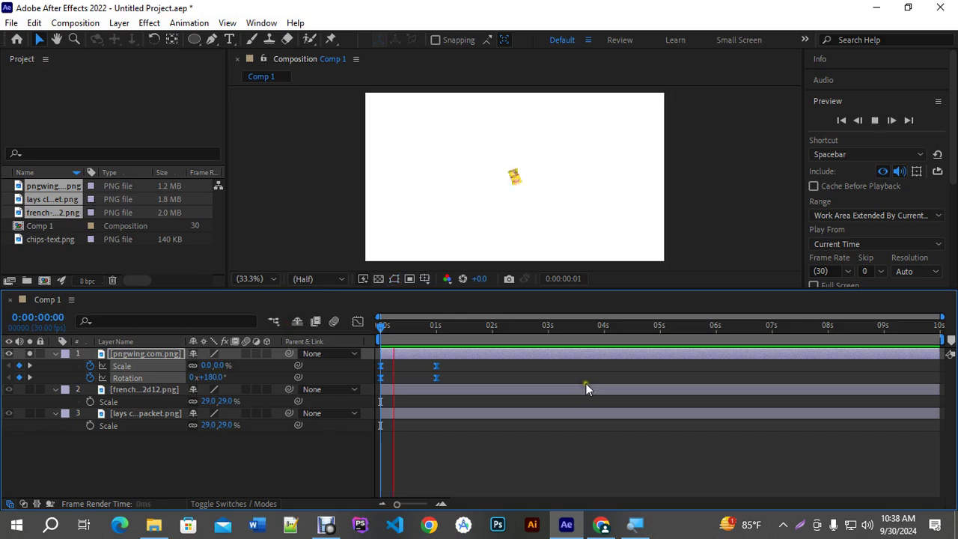
key("space")
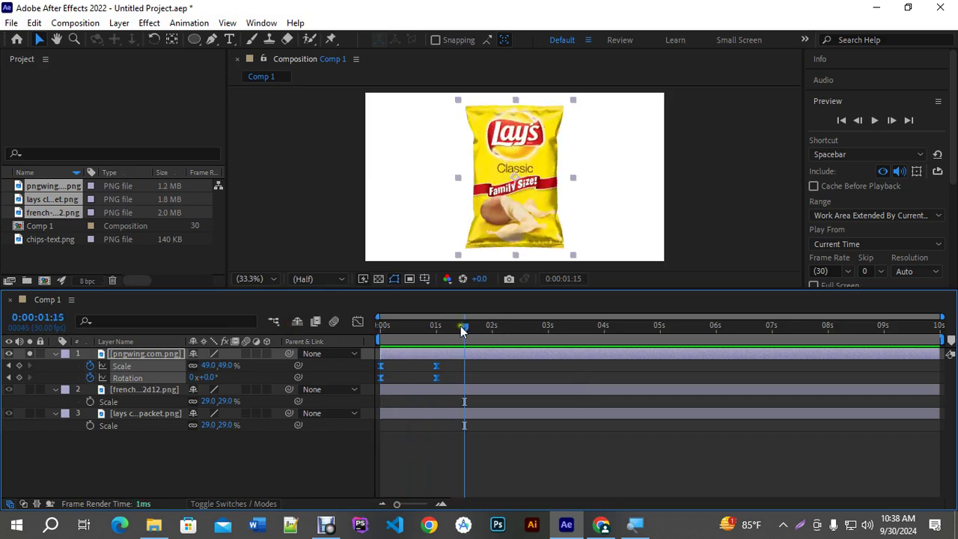
left_click_drag(453, 333, 418, 332)
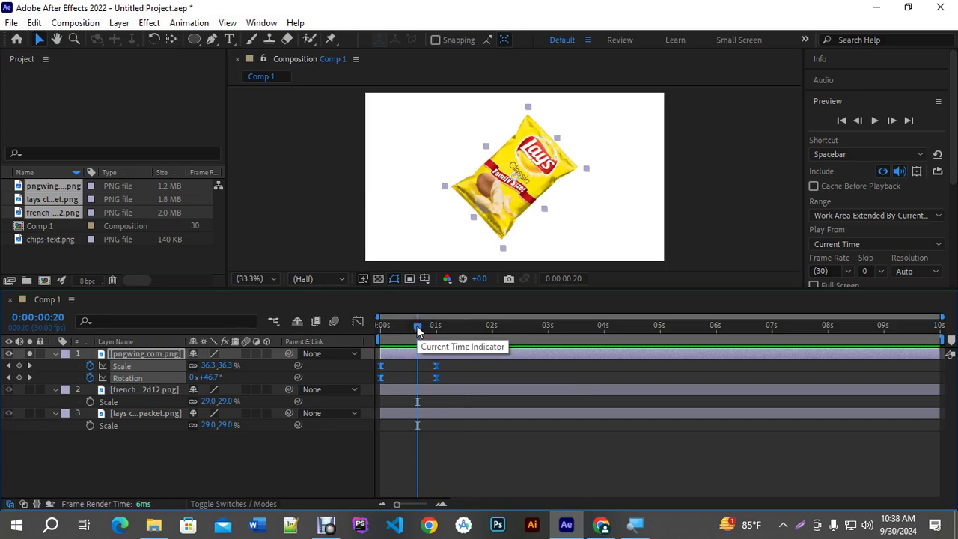
In the Graph Editor, select the Scale and Rotation keyframes at 1 second and stretch their incoming ease handle back to about frame 17
left_click(358, 323)
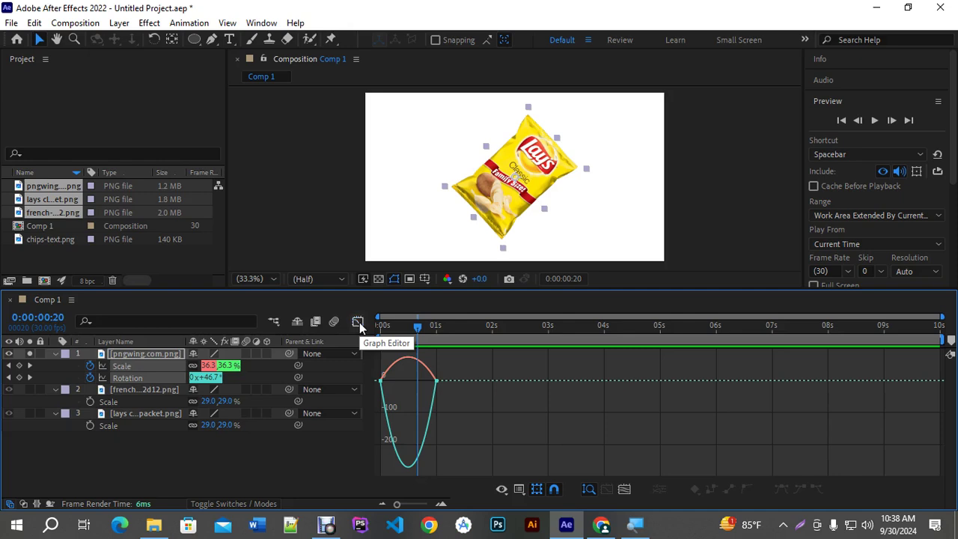
left_click(359, 322)
left_click_drag(461, 376, 362, 361)
left_click(358, 322)
left_click_drag(476, 412, 422, 362)
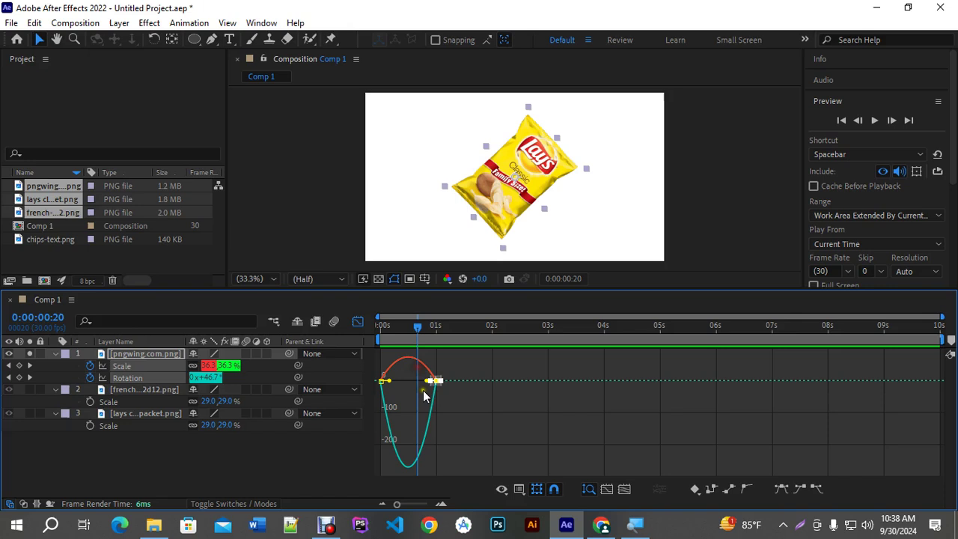
left_click_drag(430, 381, 413, 382)
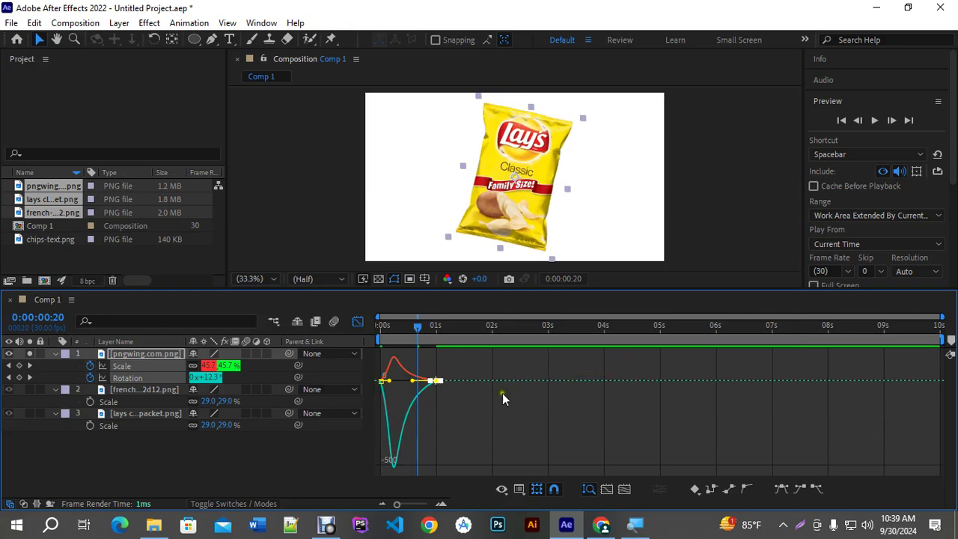
Preview the yellow packet's animation with the reshaped speed curves from 0 seconds several times
left_click(523, 417)
left_click_drag(524, 417, 373, 359)
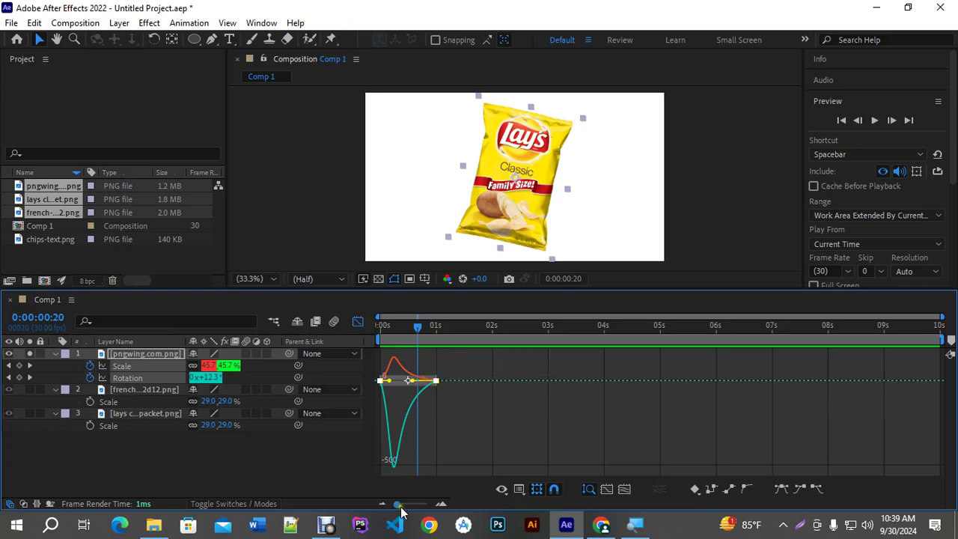
mouse_move(397, 509)
left_mouse_down()
mouse_move(426, 506)
mouse_move(410, 503)
left_mouse_up()
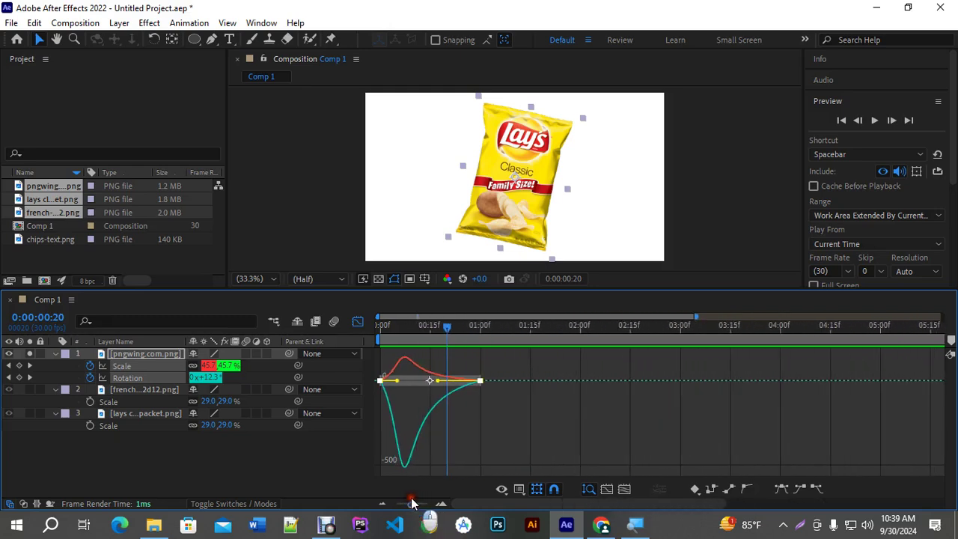
left_click_drag(451, 330, 342, 343)
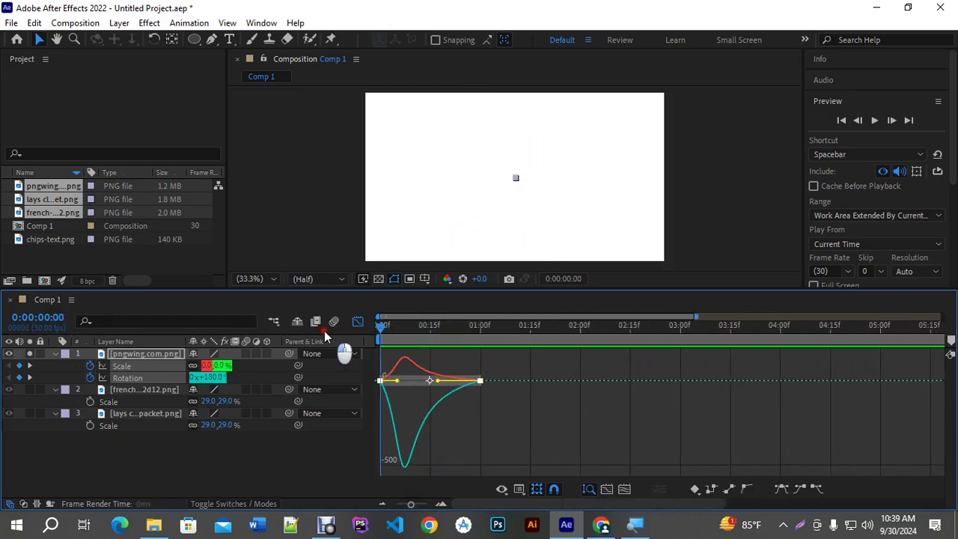
left_click(621, 428)
key("space")
key("space")
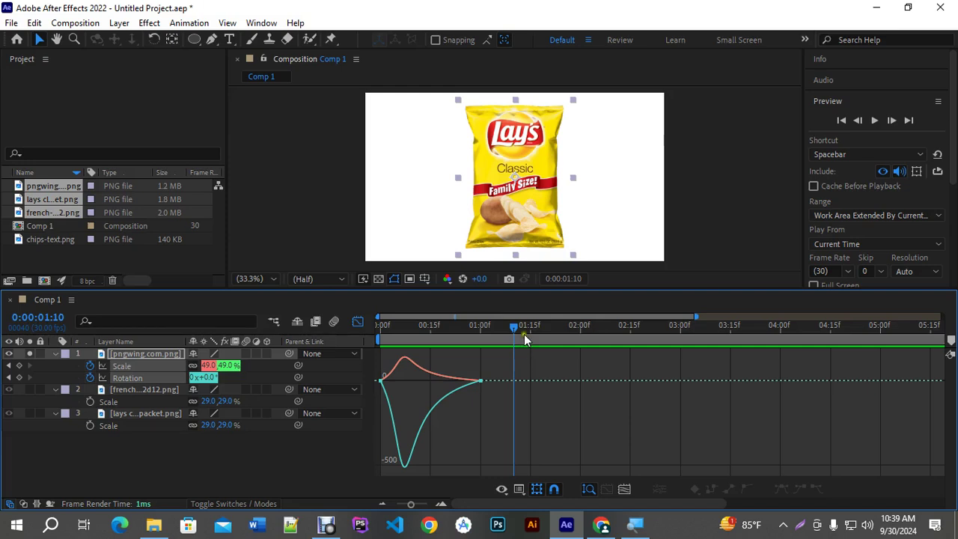
key("space")
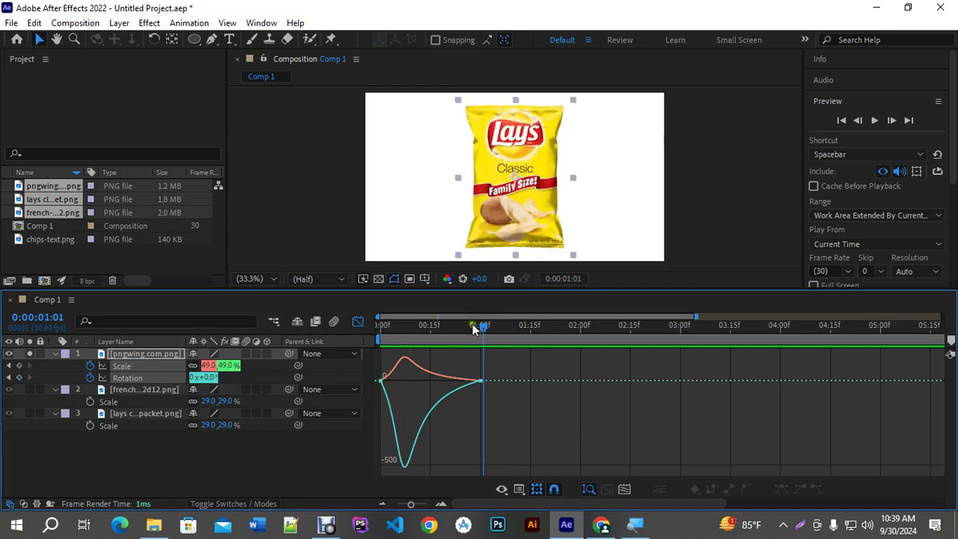
key("Home")
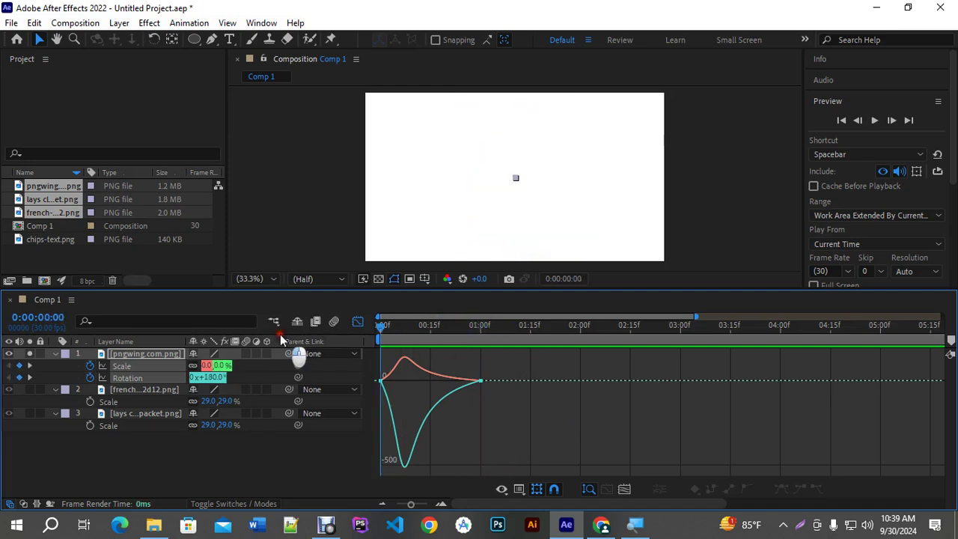
key("space")
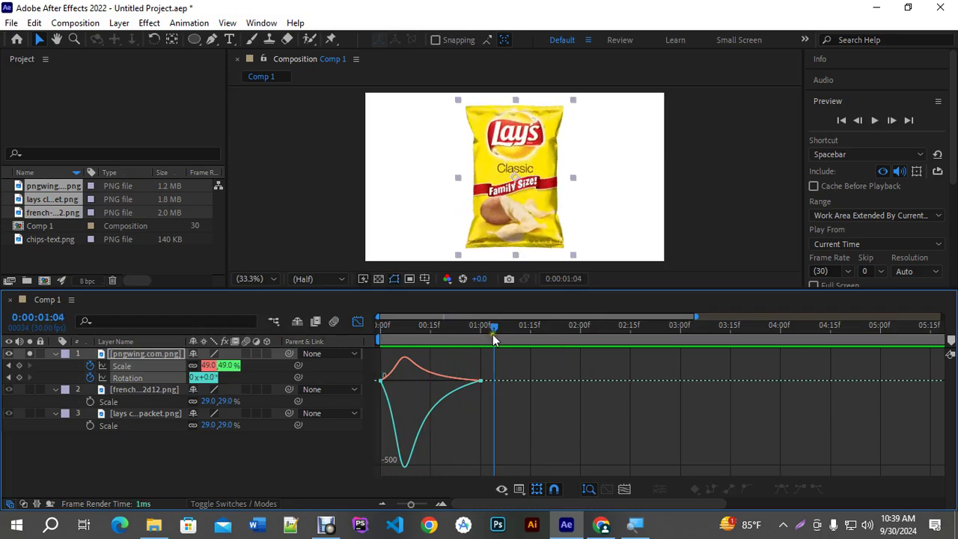
key("Home")
key("space")
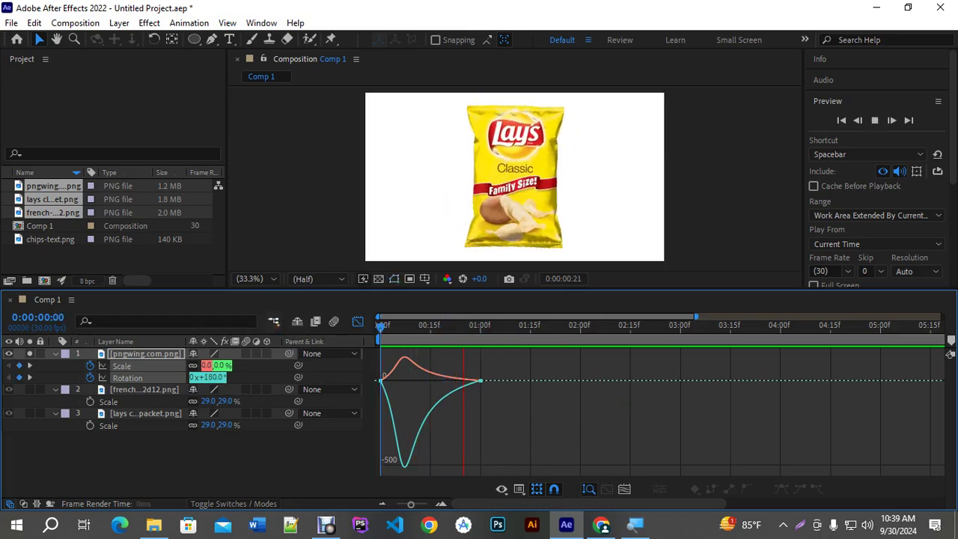
key("space")
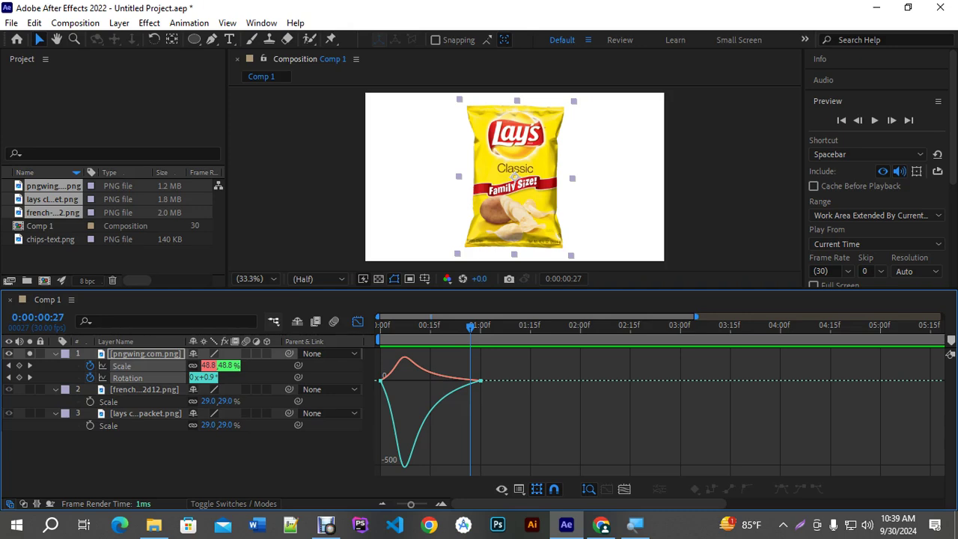
left_click_drag(472, 325, 327, 341)
key("space")
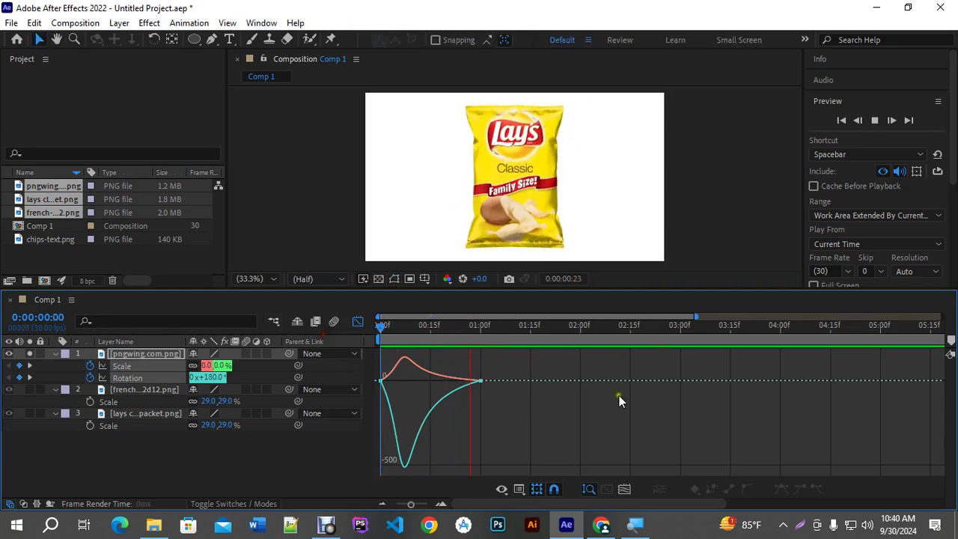
Close the Graph Editor and put the current time on the 1-second keyframes, leaving the rotation value as it is
left_click(358, 321)
left_click_drag(480, 326, 480, 353)
left_click(532, 464)
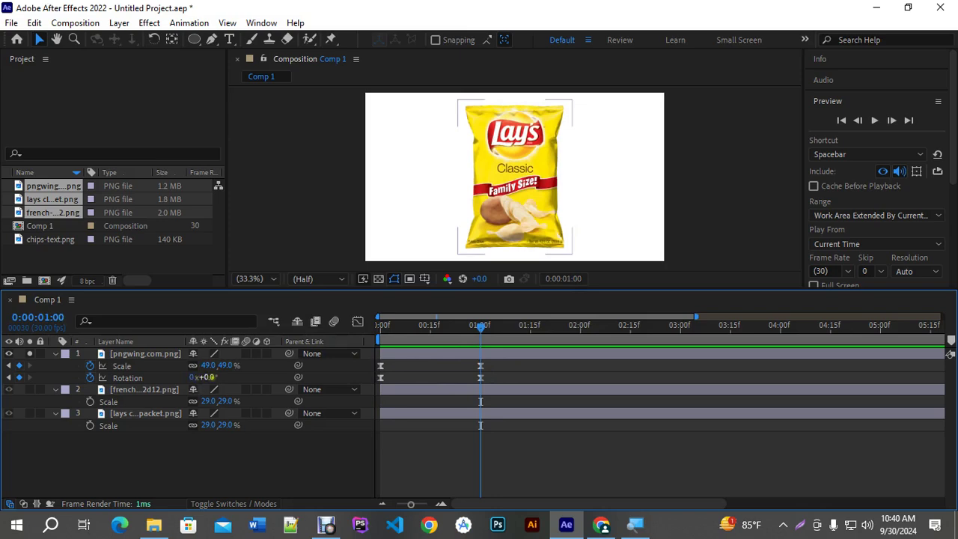
left_click(191, 377)
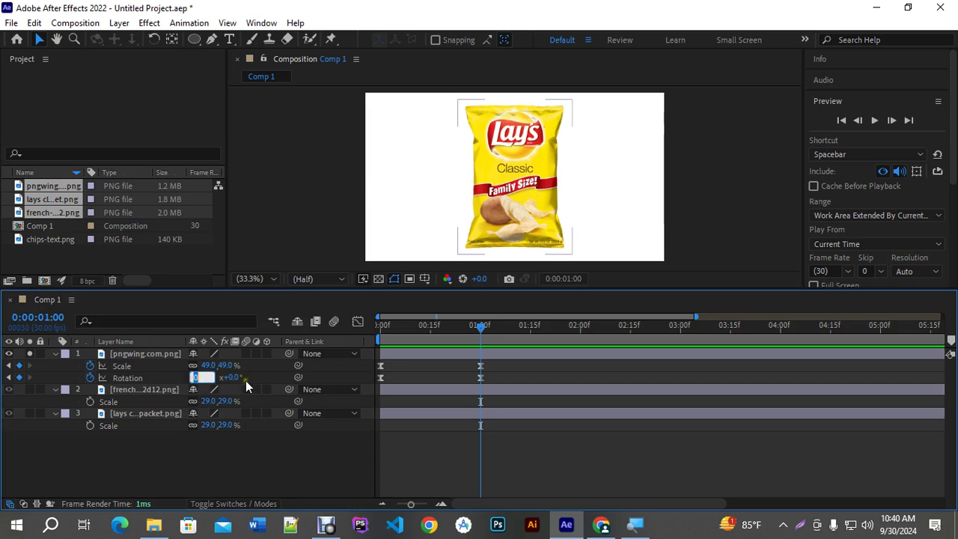
left_click(516, 450)
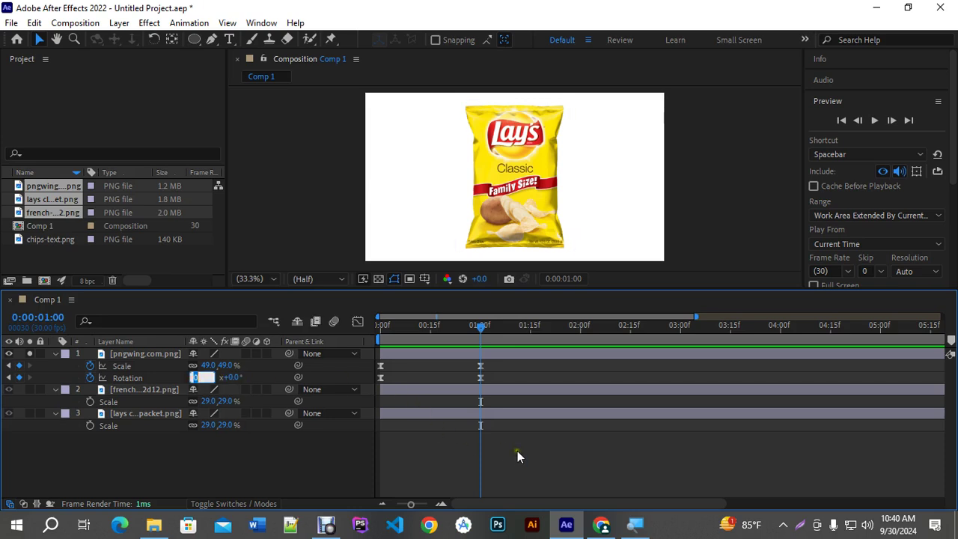
left_click_drag(481, 327, 482, 354)
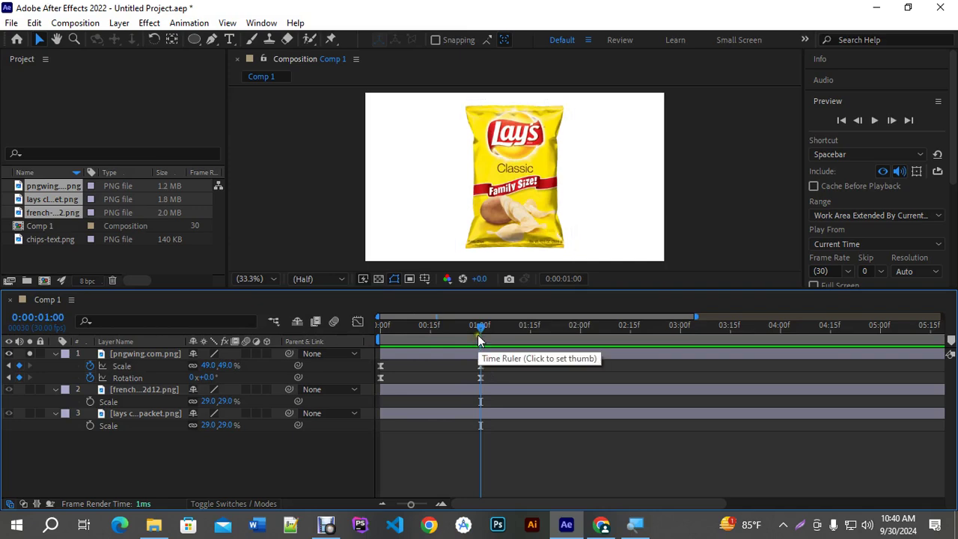
Move to frame 22, solo the blue packet's layer and add a Position keyframe holding its current position
left_click_drag(480, 341, 454, 344)
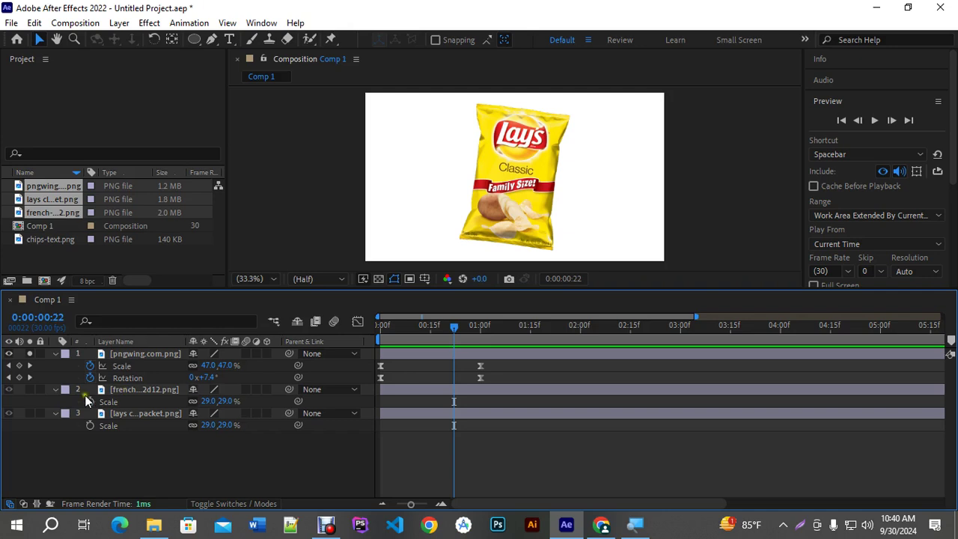
left_click(30, 389)
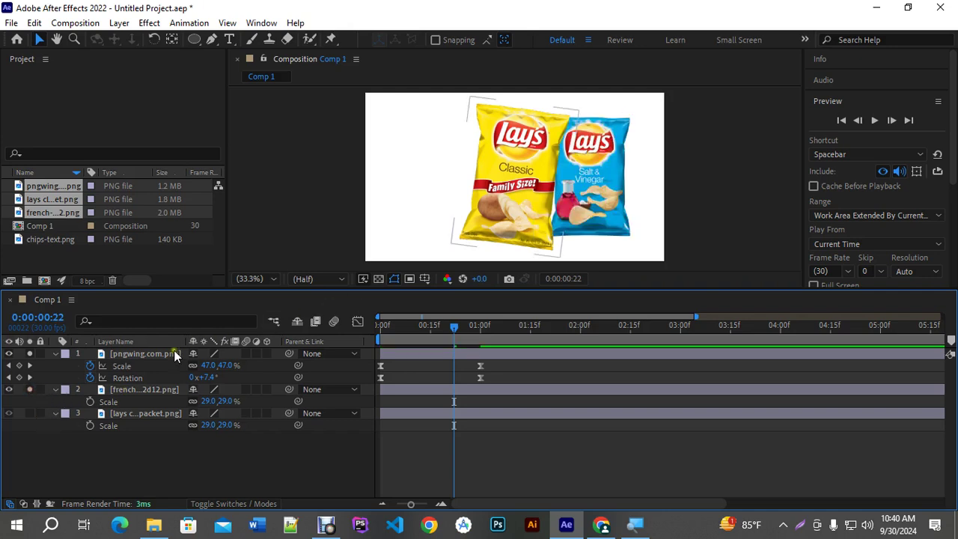
left_click(140, 389)
key("p")
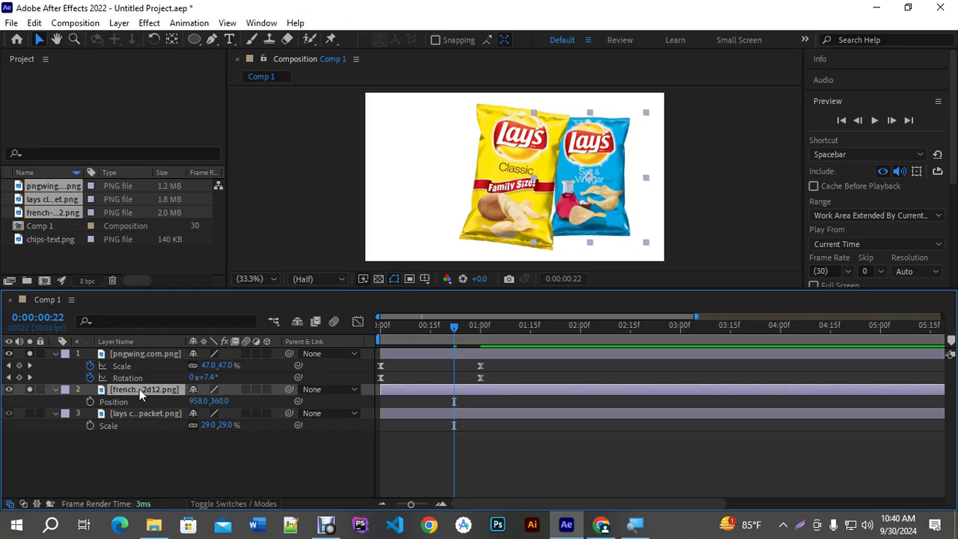
left_click(89, 401)
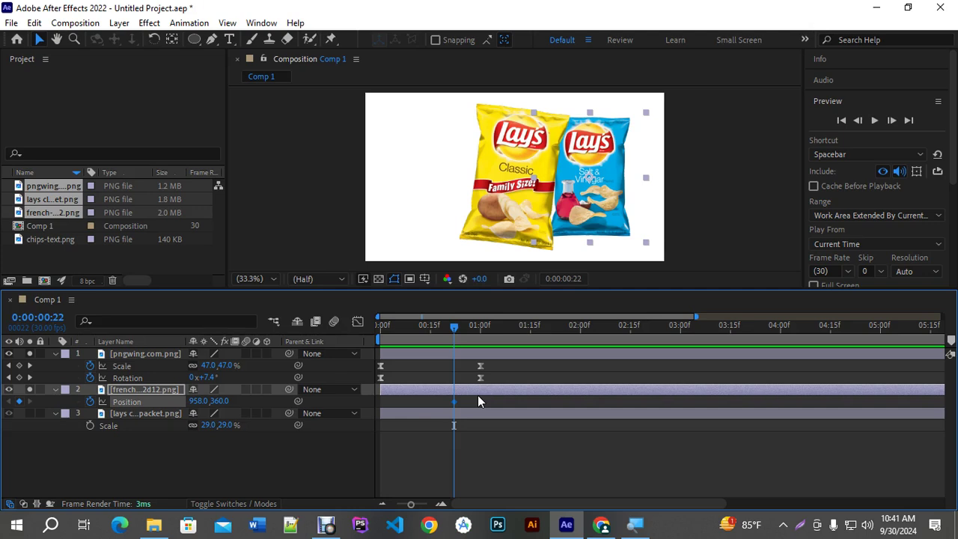
Step the current time one frame forward and back between frames 22 and 23, ending at frame 22
key("Page_Down")
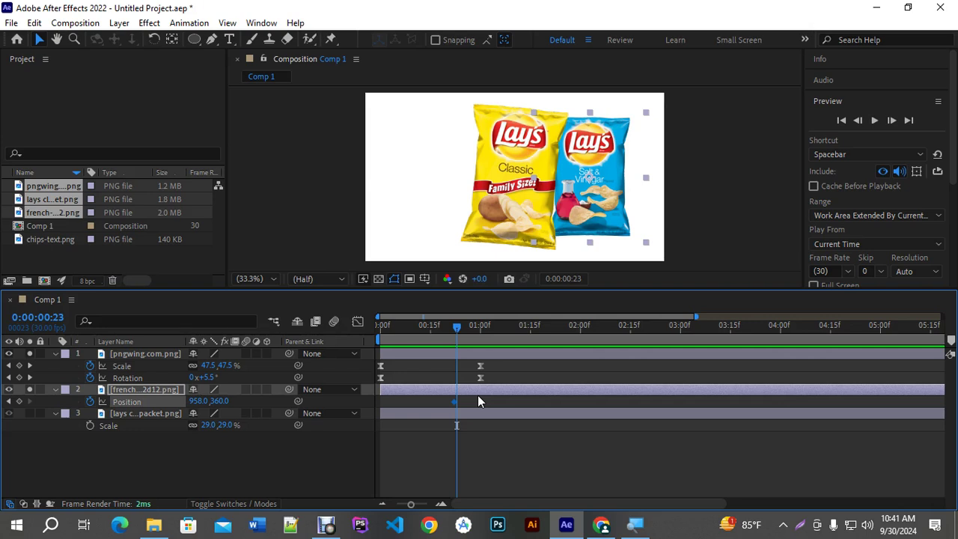
key("Page_Up")
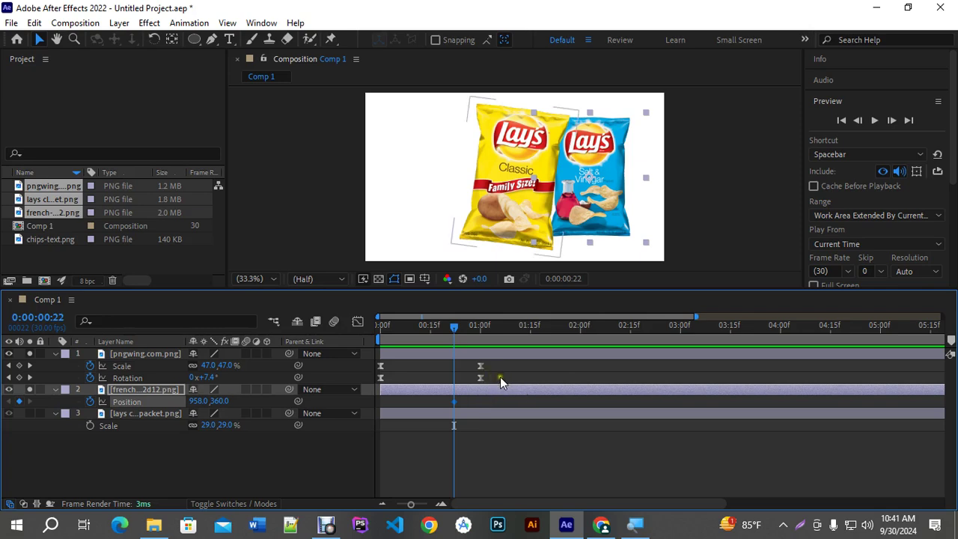
left_click(479, 377)
left_click_drag(499, 377, 479, 371)
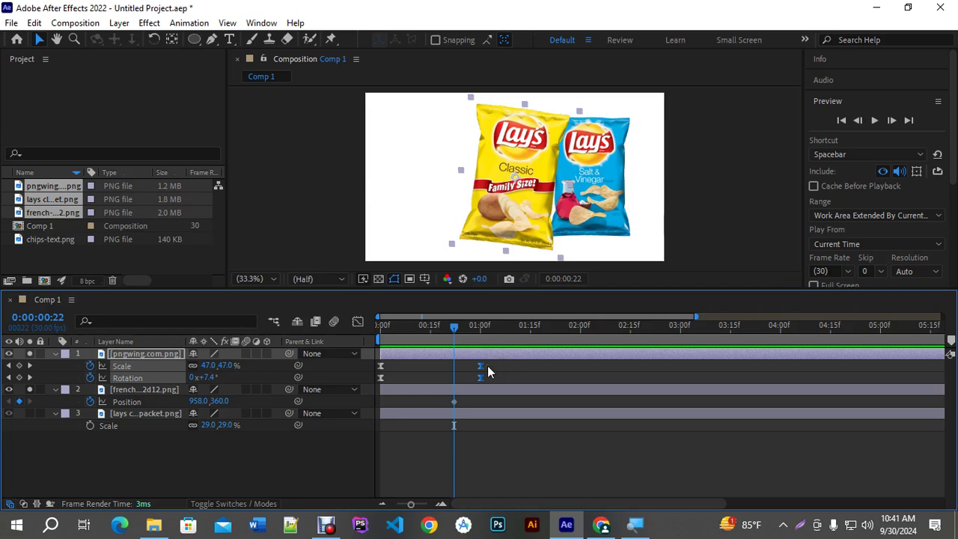
left_click_drag(411, 505, 444, 509)
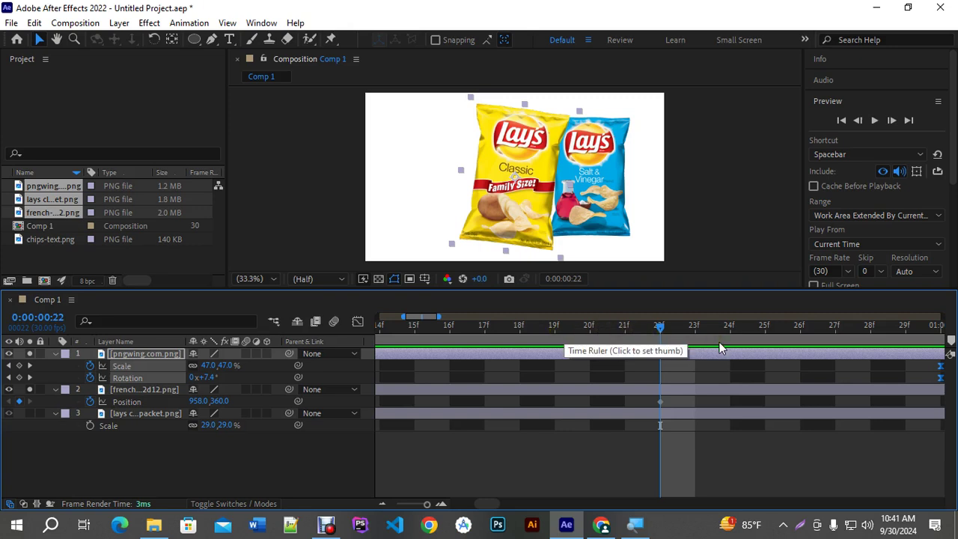
key("Page_Down")
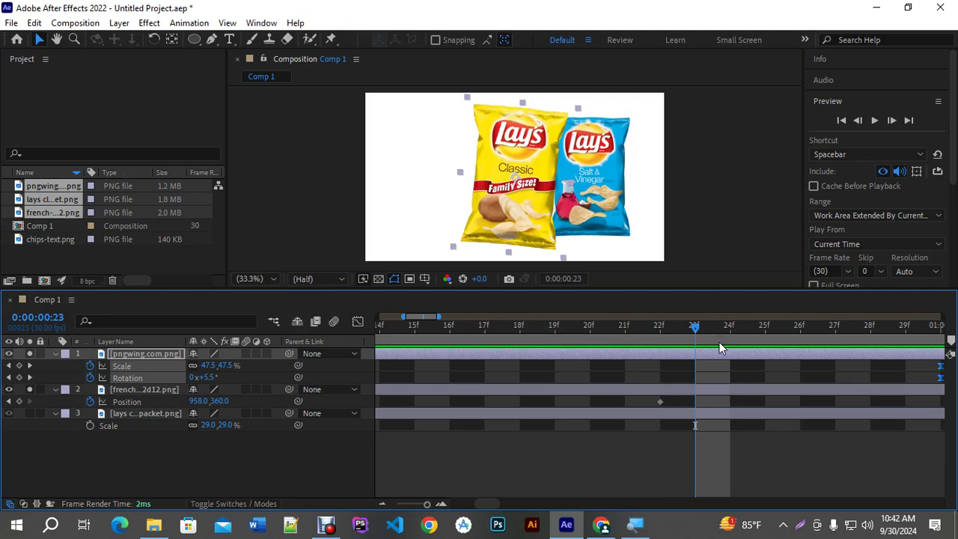
key("Page_Up")
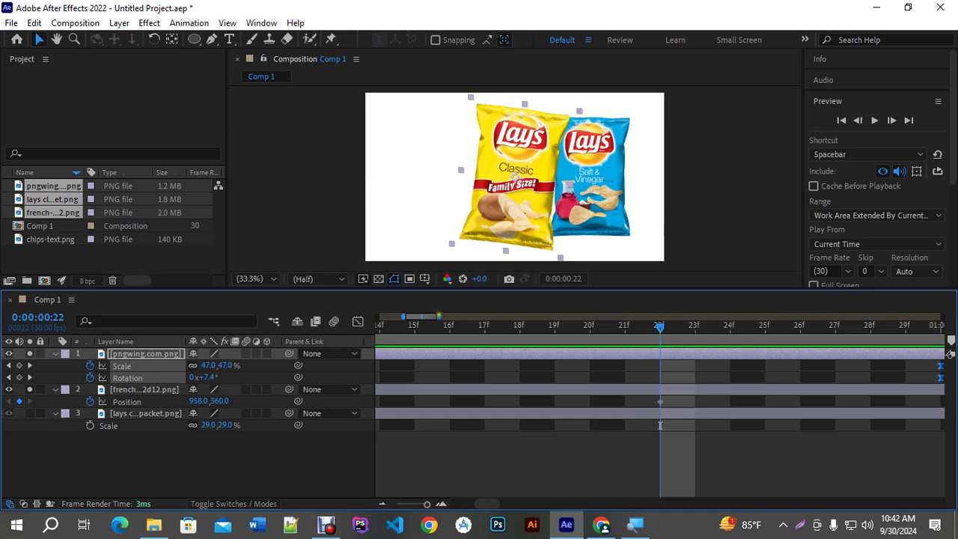
Zoom the timeline out and in until it spans from just before the Position keyframe to about 5 seconds
key("minus")
key("minus")
key("minus")
key("minus")
key("minus")
key("minus")
key("equal")
key("equal")
key("equal")
key("equal")
key("equal")
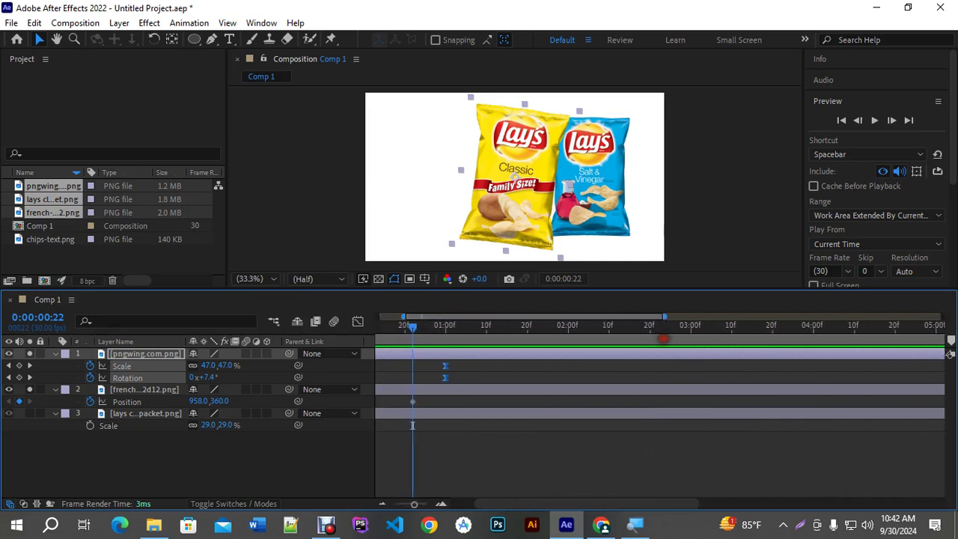
Move the current time to 0:00:01:02 and add a Position keyframe there on the blue packet's layer, holding its current position
key("minus")
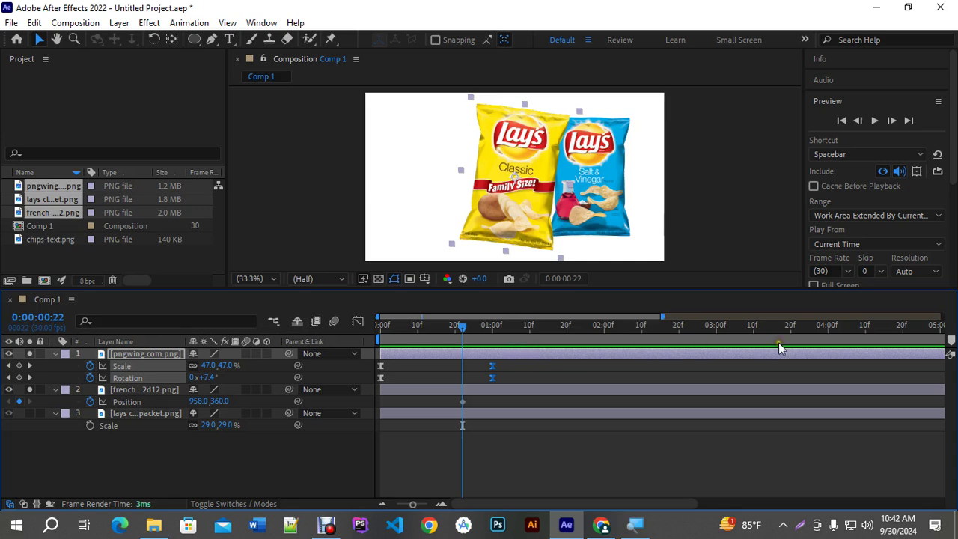
key("space")
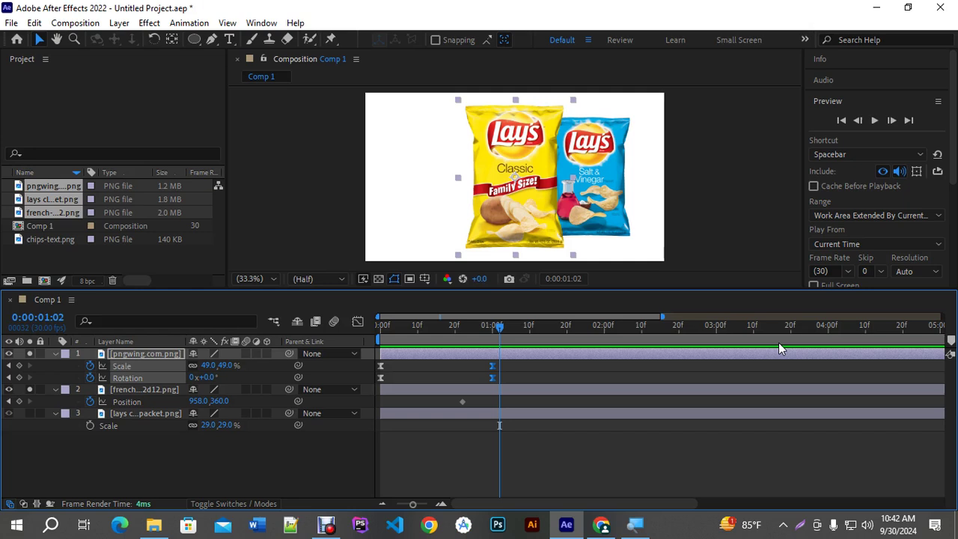
key("shift+Page_Down")
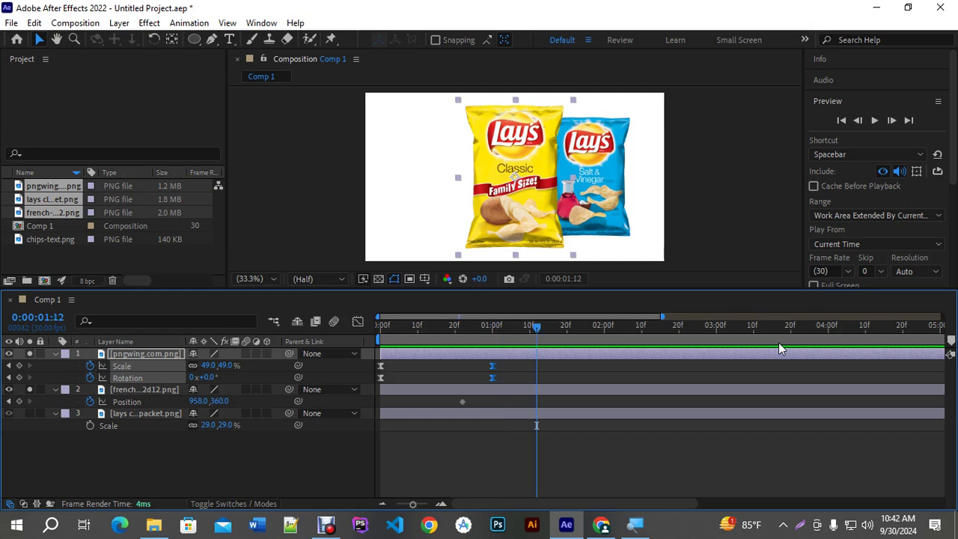
key("Page_Down")
key("Page_Up")
key("shift+Page_Up")
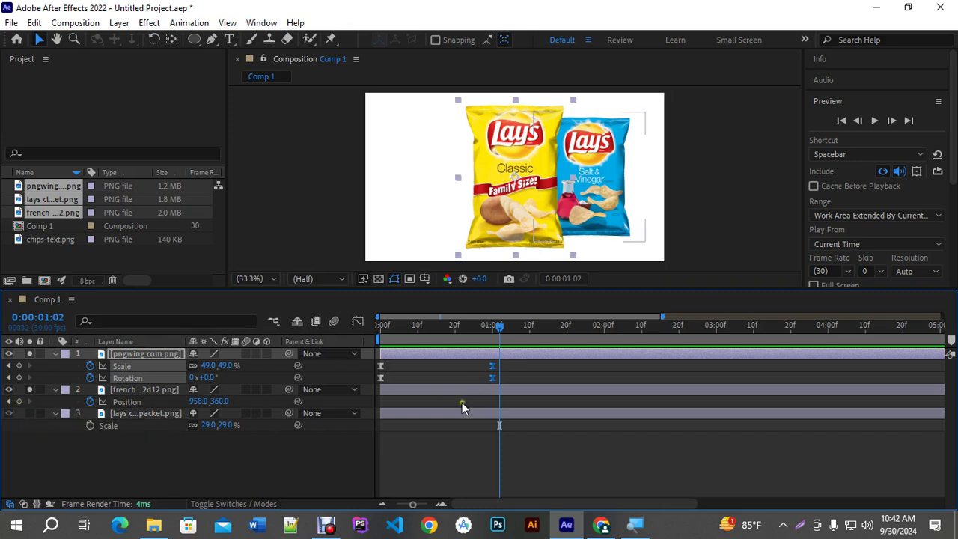
left_click(19, 401)
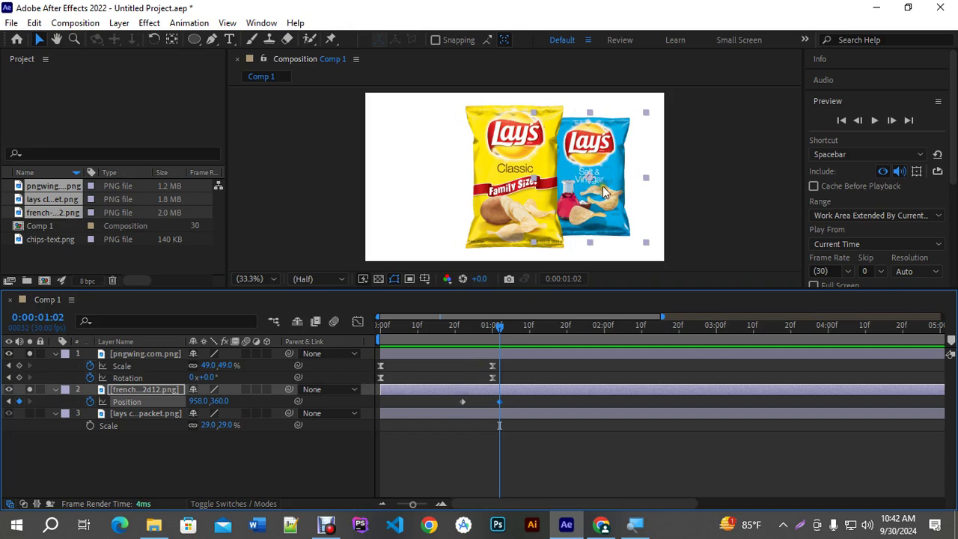
Return to the Position keyframe at frame 22 and move the blue packet horizontally off the canvas to about 1549, 360
key("j")
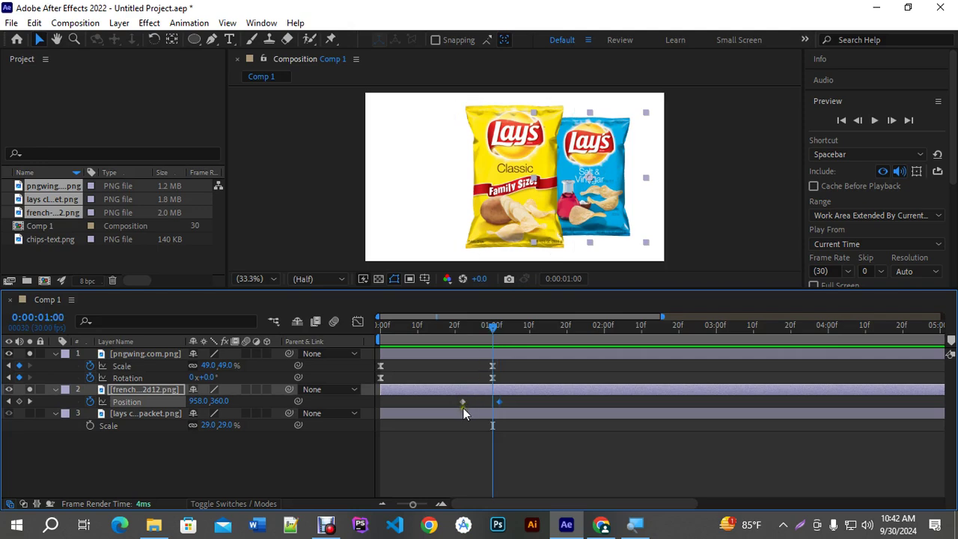
key("j")
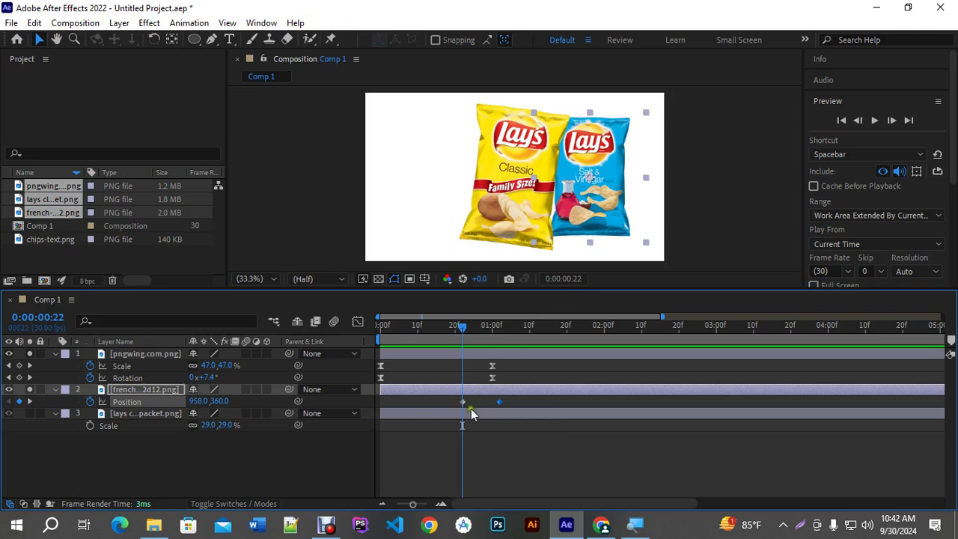
left_click_drag(582, 202, 727, 202)
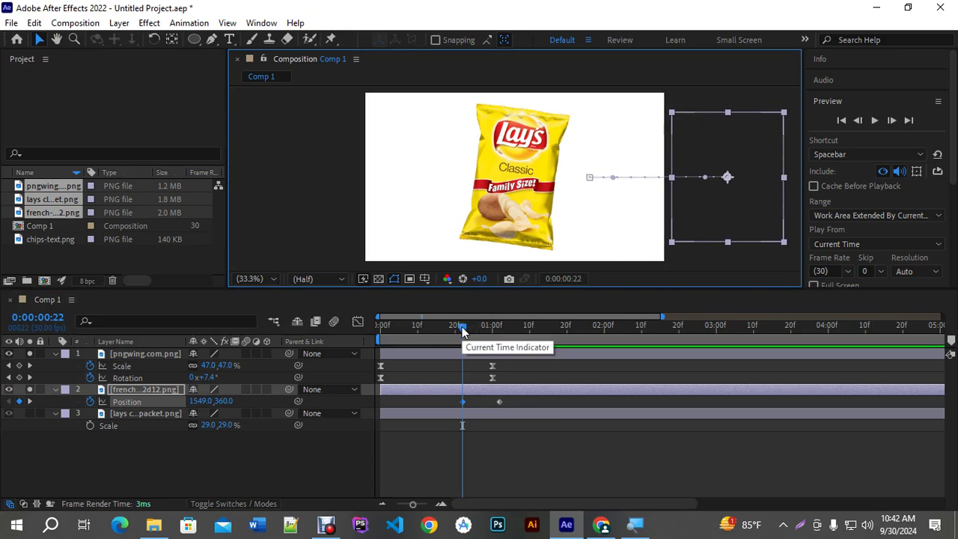
Check the slide-in at frame 26 and apply Easy Ease to both of the blue packet's Position keyframes
mouse_move(464, 327)
left_mouse_down()
mouse_move(504, 337)
mouse_move(480, 335)
left_mouse_up()
left_click(499, 402)
left_click(462, 402, "shift")
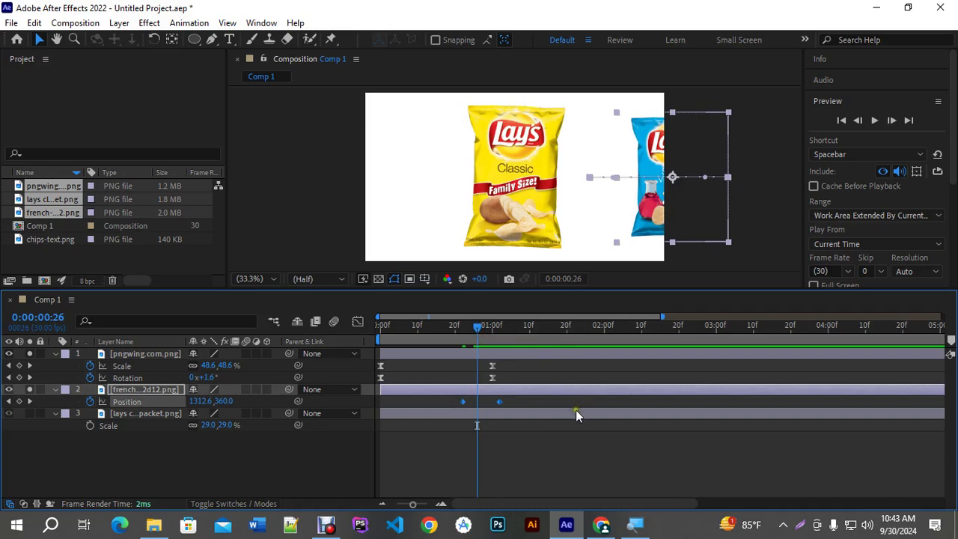
right_click(501, 403)
mouse_move(554, 392)
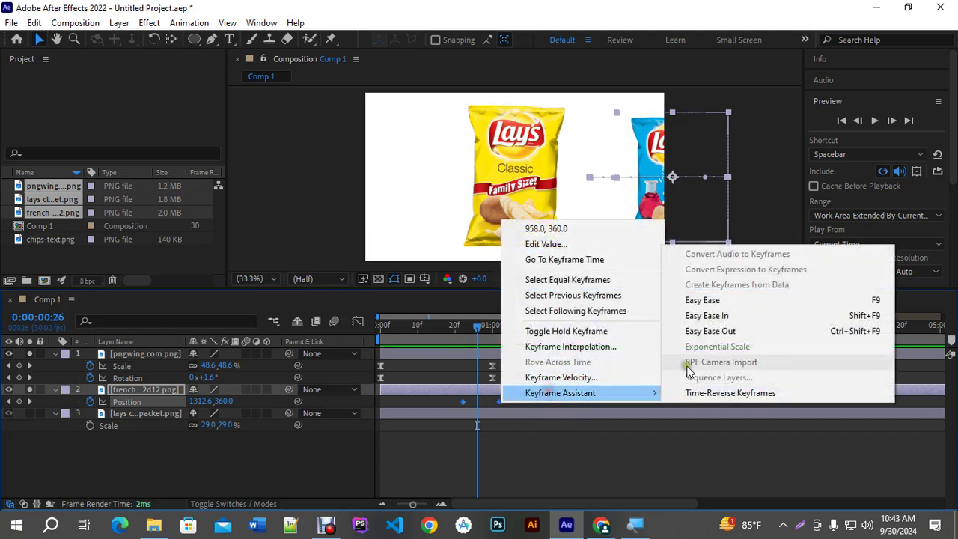
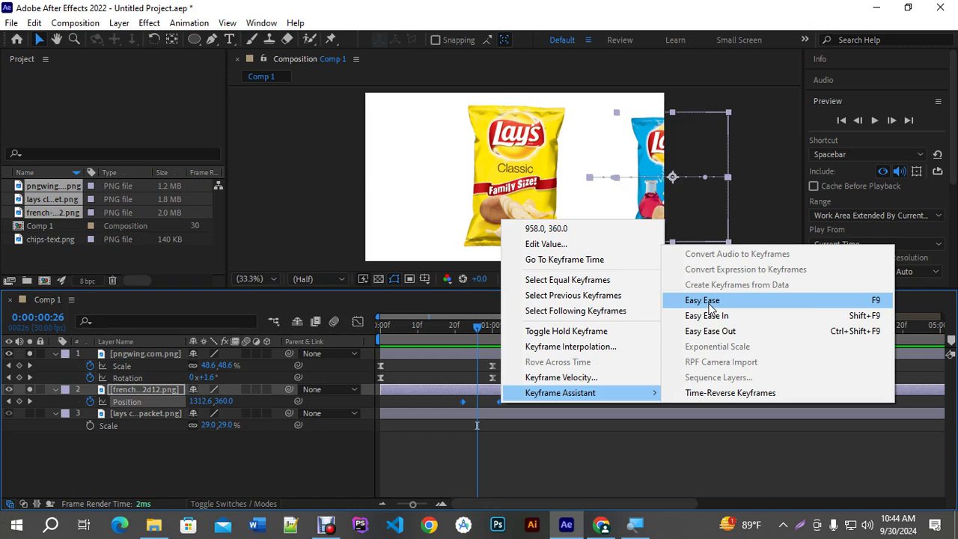
left_click(708, 304)
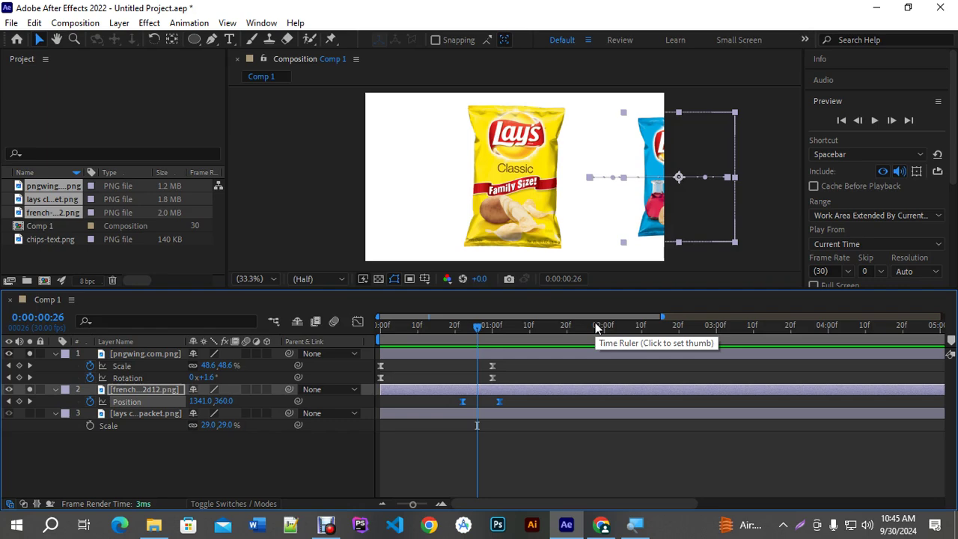
left_click(333, 528)
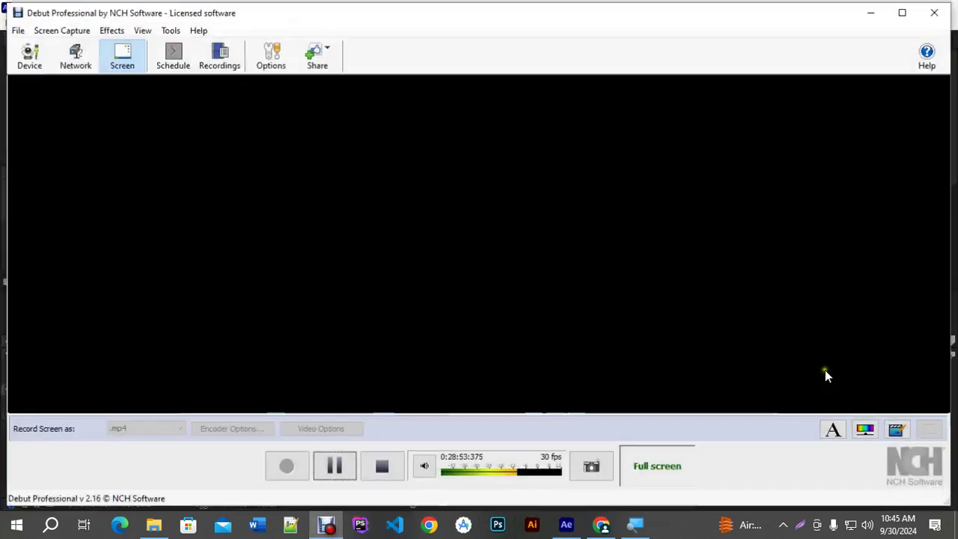
left_click(336, 467)
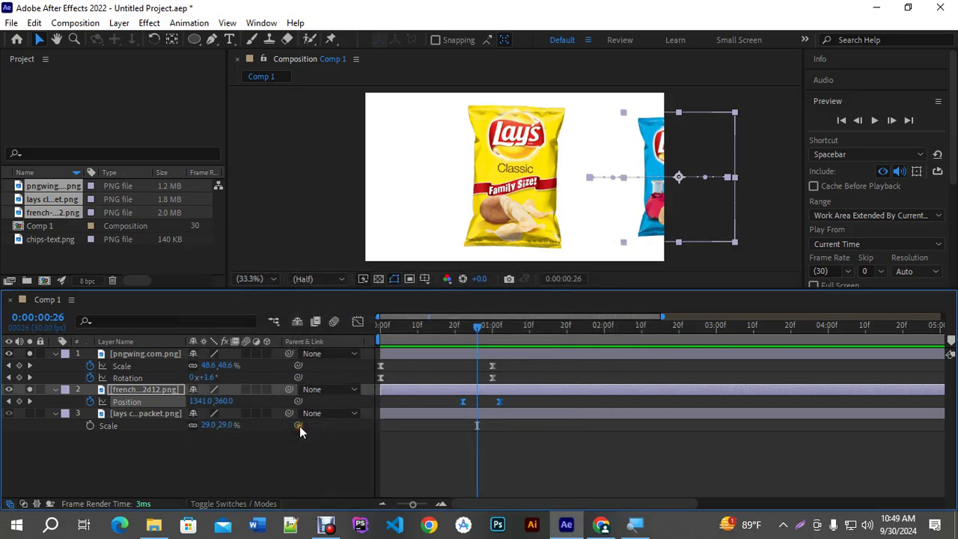
In the Graph Editor, lengthen the ease into the blue packet's last Position keyframe so its speed peaks early and tapers off slowly
left_click_drag(521, 402, 434, 401)
left_click(358, 324)
left_click_drag(412, 503, 423, 507)
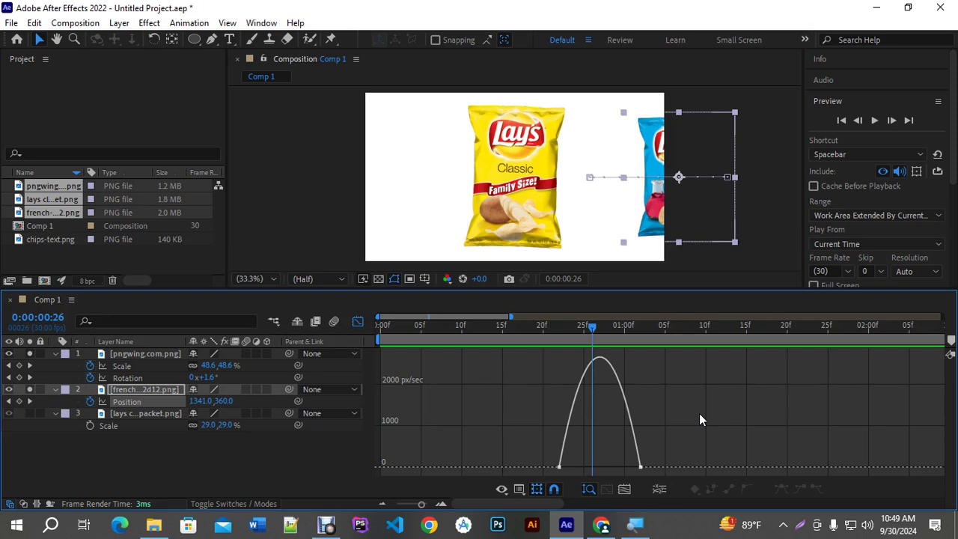
left_click_drag(704, 428, 628, 470)
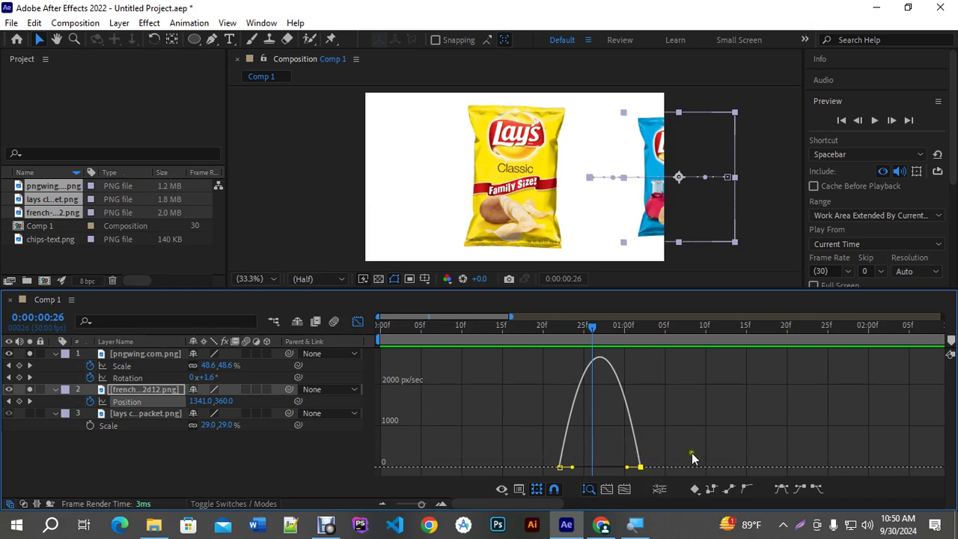
left_click_drag(698, 415, 554, 486)
left_click(663, 425)
left_click_drag(657, 447, 608, 468)
Preview the blue packet's slide-in and return from the Graph Editor to the layer keyframes across the full 10-second timeline
key("space")
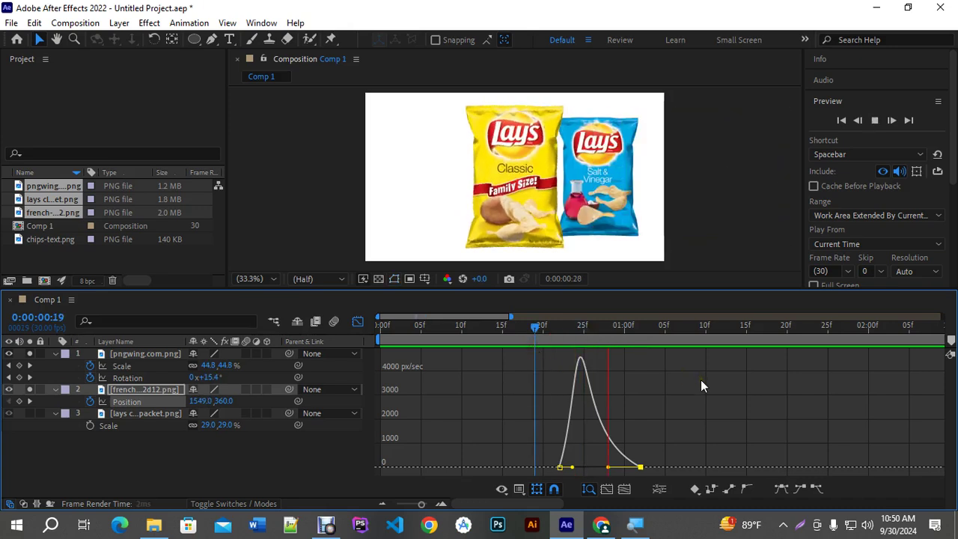
key("space")
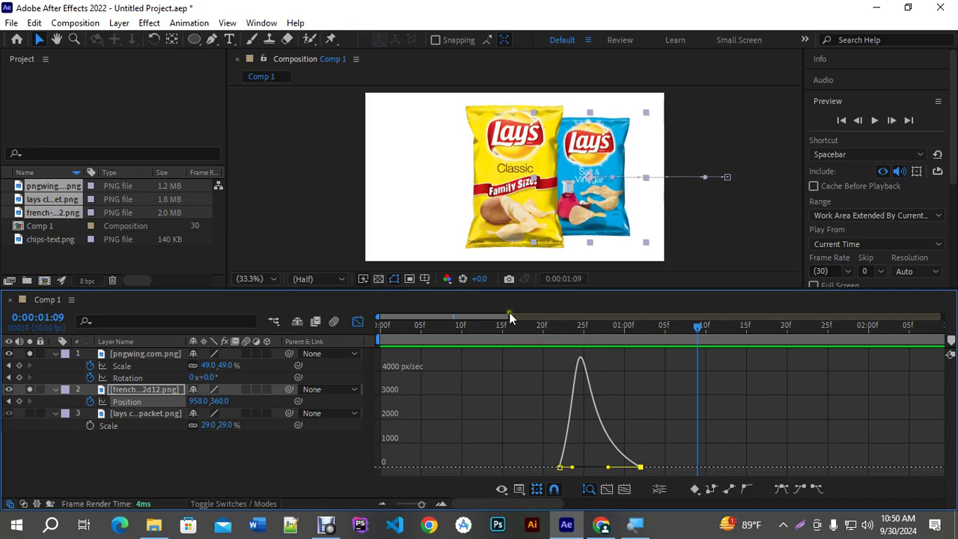
left_click_drag(515, 322, 942, 321)
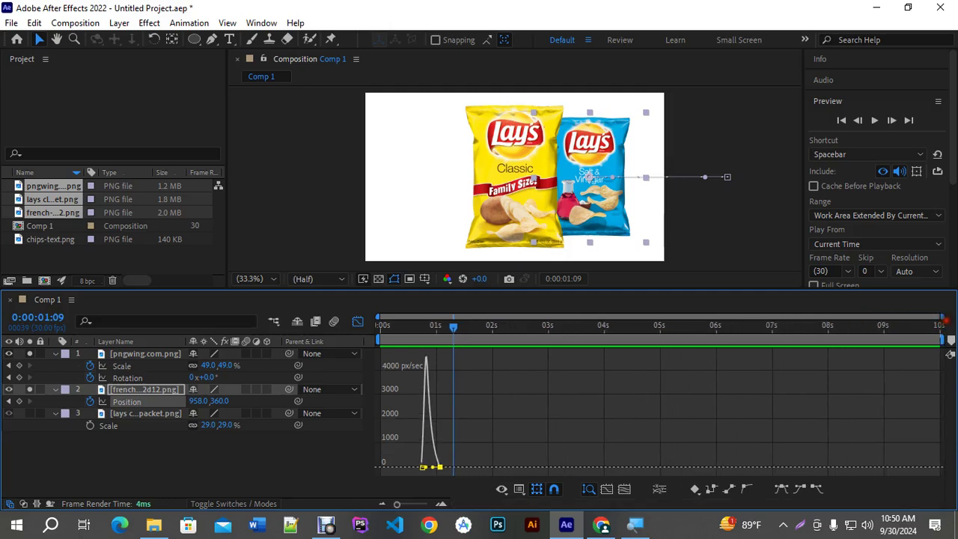
left_click(358, 321)
left_click(457, 396)
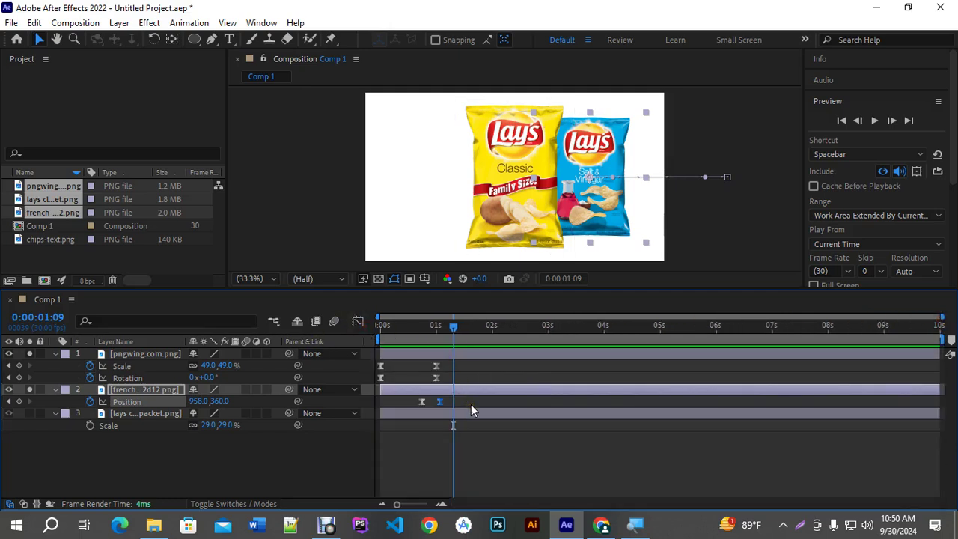
Collapse the red packet layer's Scale property and turn off solo on the yellow and blue packet layers
left_click(455, 415)
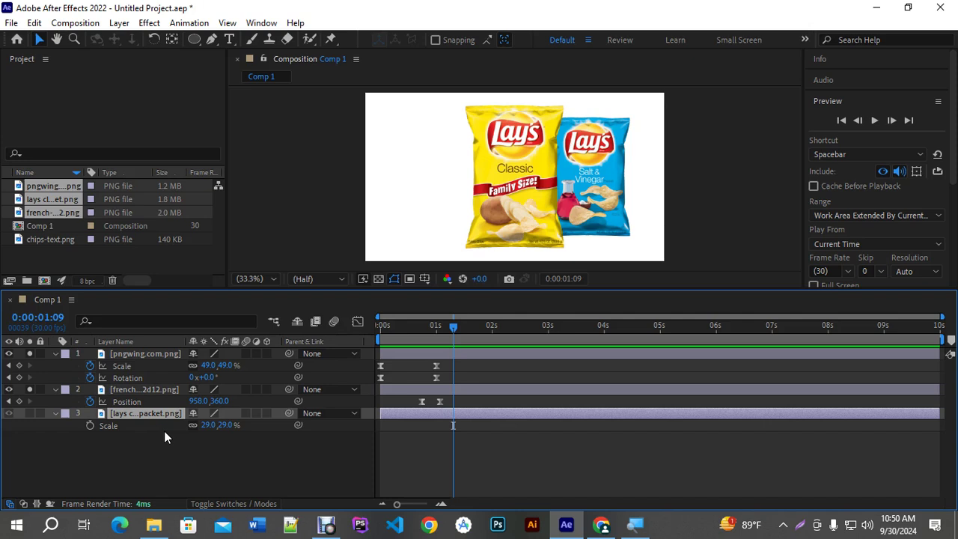
left_click(132, 439)
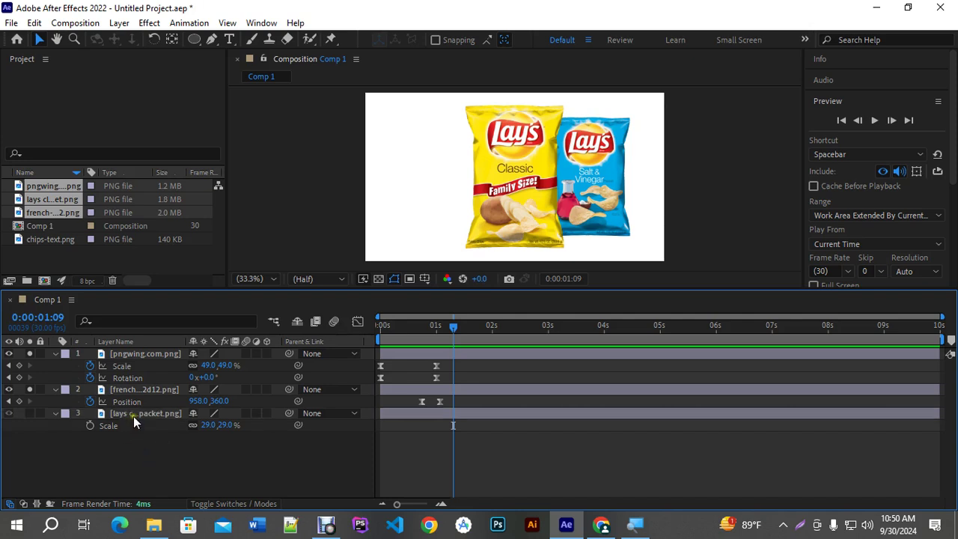
left_click(133, 416)
key("s")
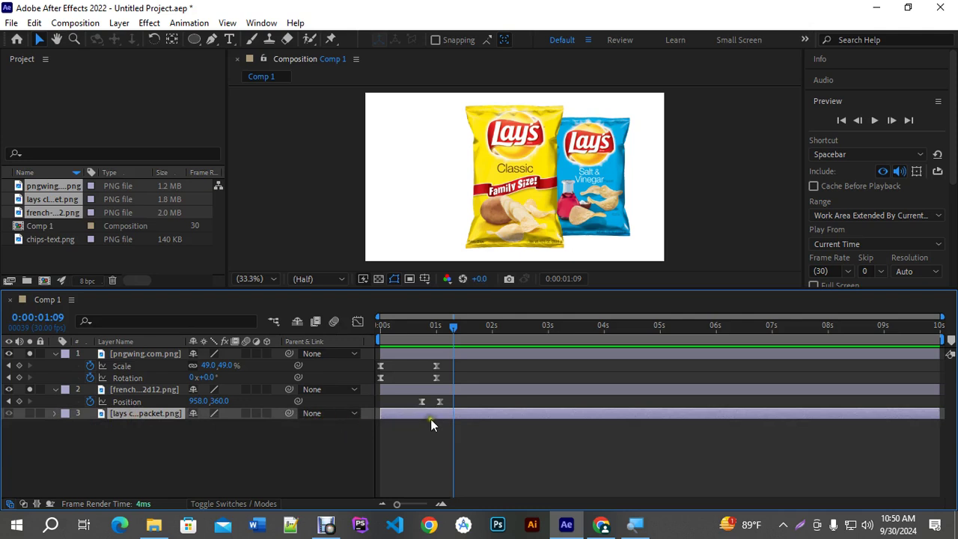
left_click(124, 412)
left_click(30, 390)
left_click(30, 354)
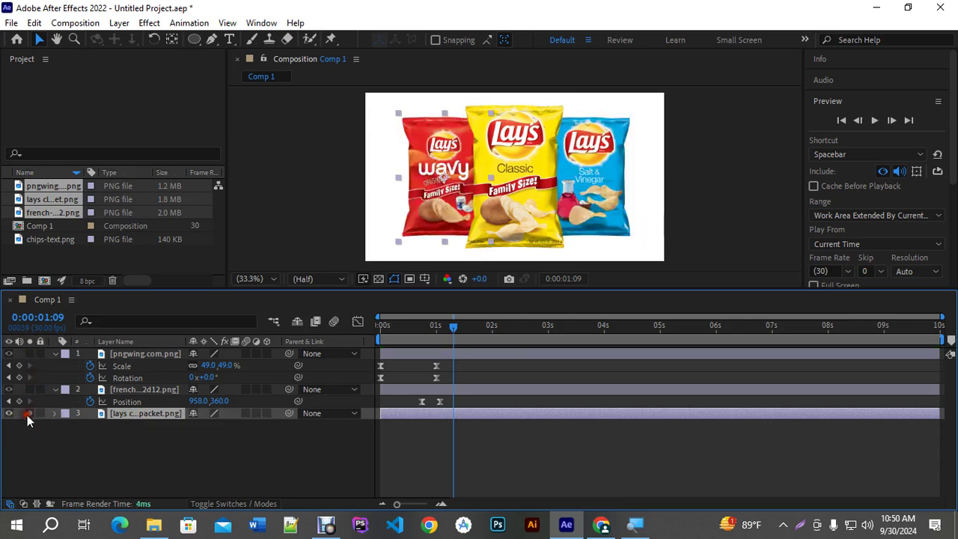
left_click(30, 413)
Add a Position keyframe to the red packet layer at 0:00:00:28, with solo turned off
left_click_drag(456, 329, 431, 330)
left_click(29, 413)
left_click(167, 455)
left_click(136, 412)
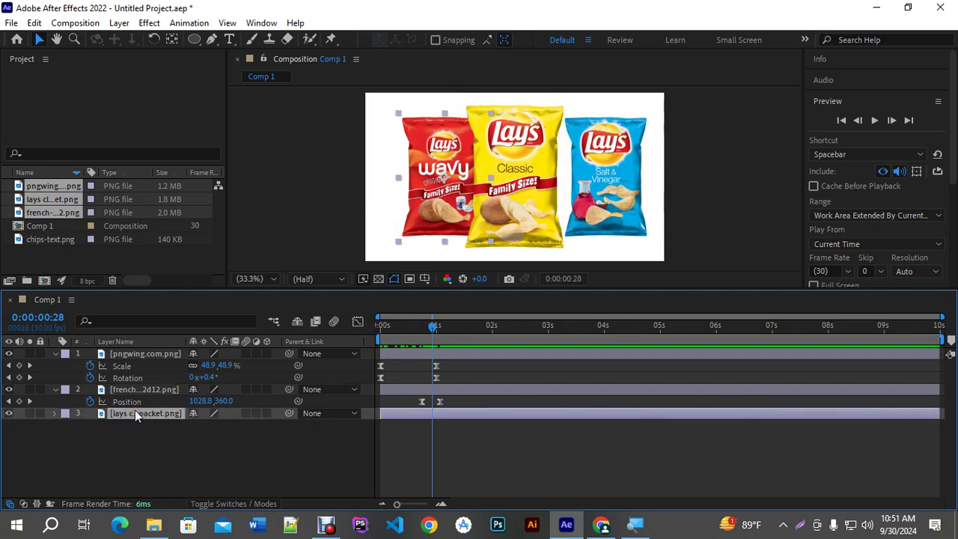
key("p")
left_click(90, 425)
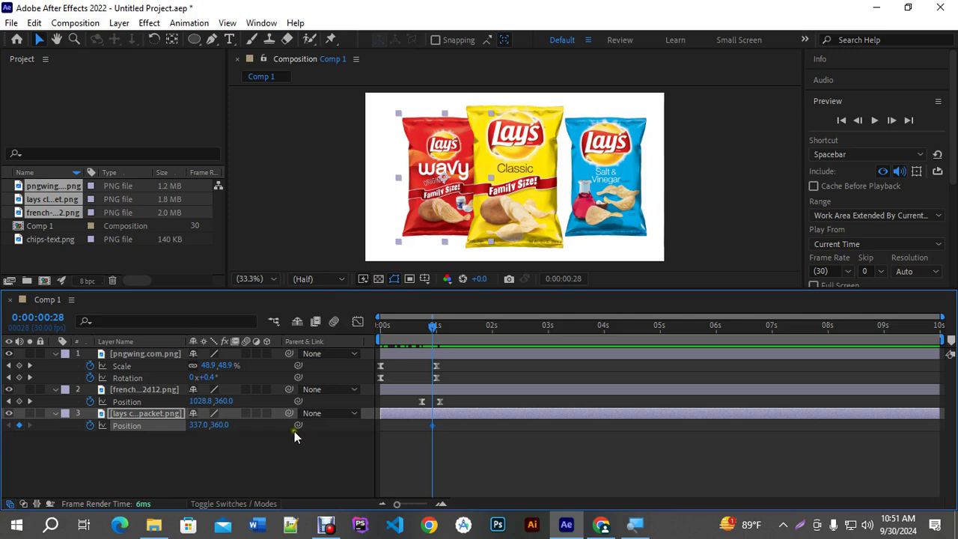
Add a second Position keyframe to the red packet layer at 0:00:01:08
key("shift+Page_Down")
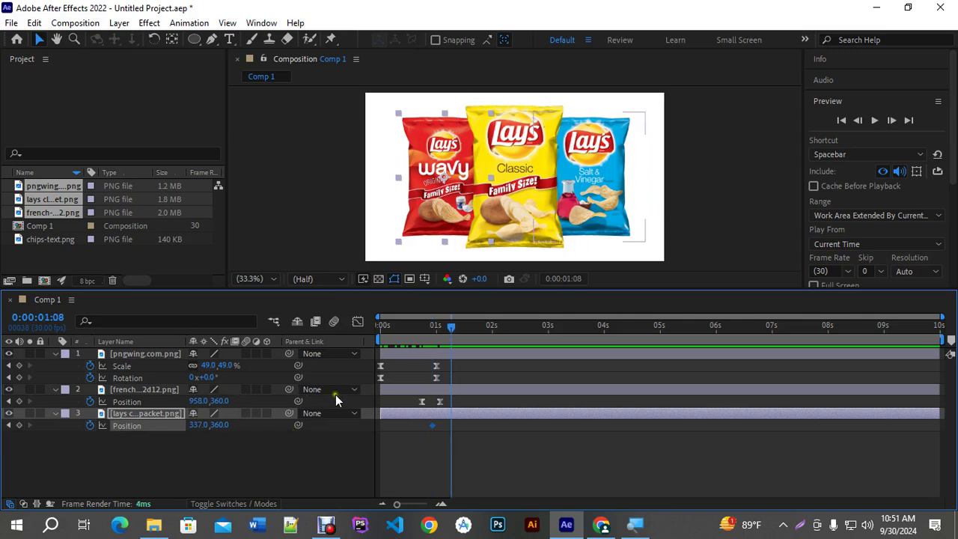
left_click(19, 426)
left_click_drag(509, 424, 417, 423)
left_click(500, 439)
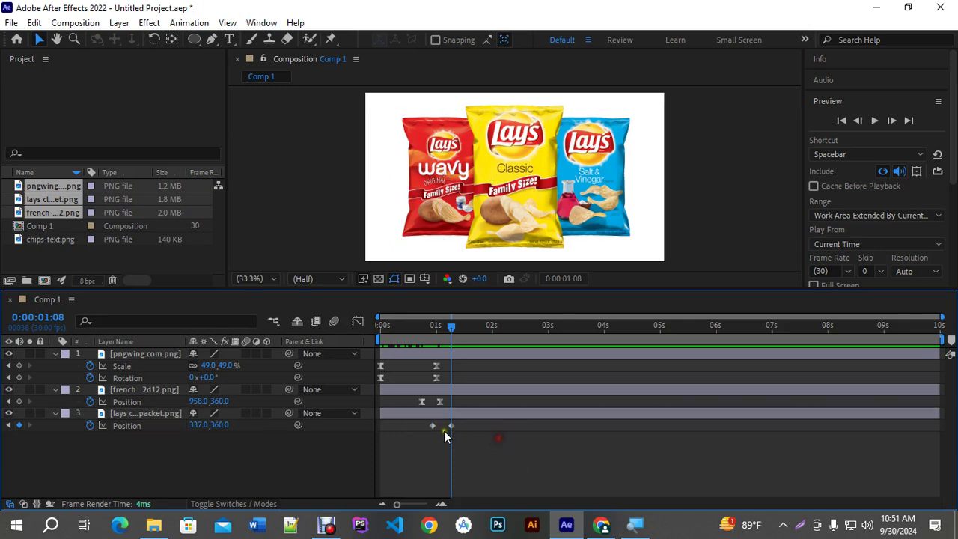
left_click(460, 411)
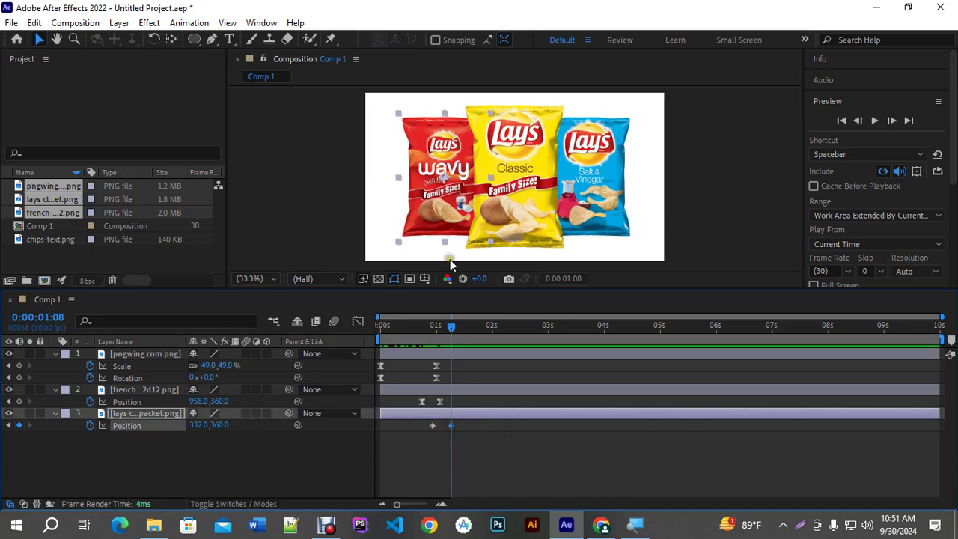
At the first Position keyframe (0:00:00:28), move the red packet off the frame's left side to -206, 360
key("Page_Up")
key("Page_Up")
key("Page_Up")
key("Page_Up")
key("Page_Up")
key("Page_Up")
key("Page_Up")
key("Page_Up")
key("Page_Up")
key("Page_Up")
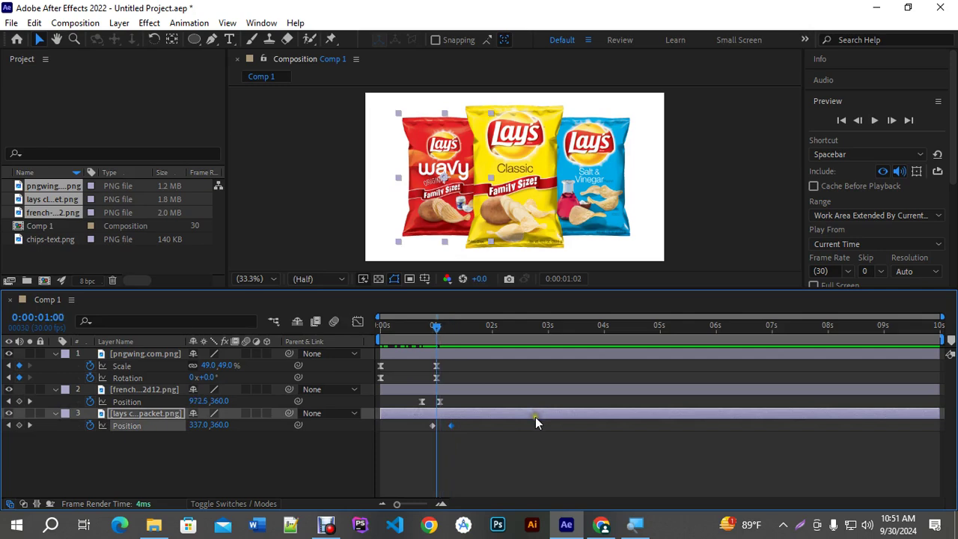
left_click(434, 428)
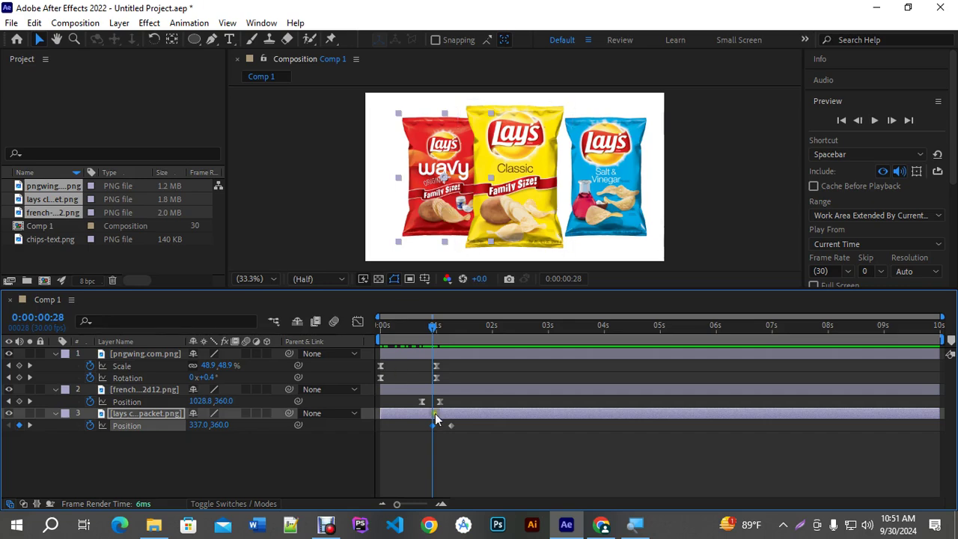
left_click_drag(446, 216, 323, 209)
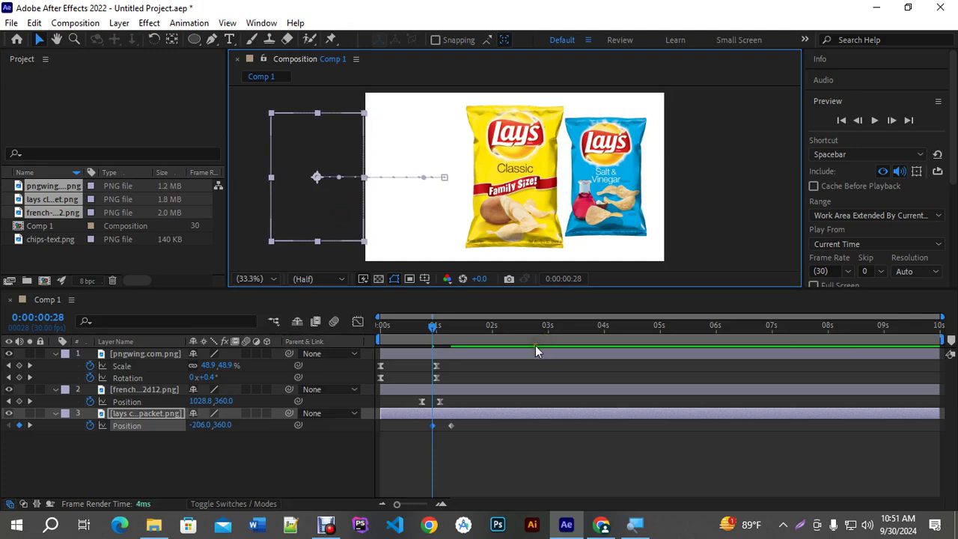
Easy-ease both Position keyframes of the red packet and reshape the speed graph to peak early above 5000 px/sec with a slow finish
left_click_drag(525, 461, 411, 425)
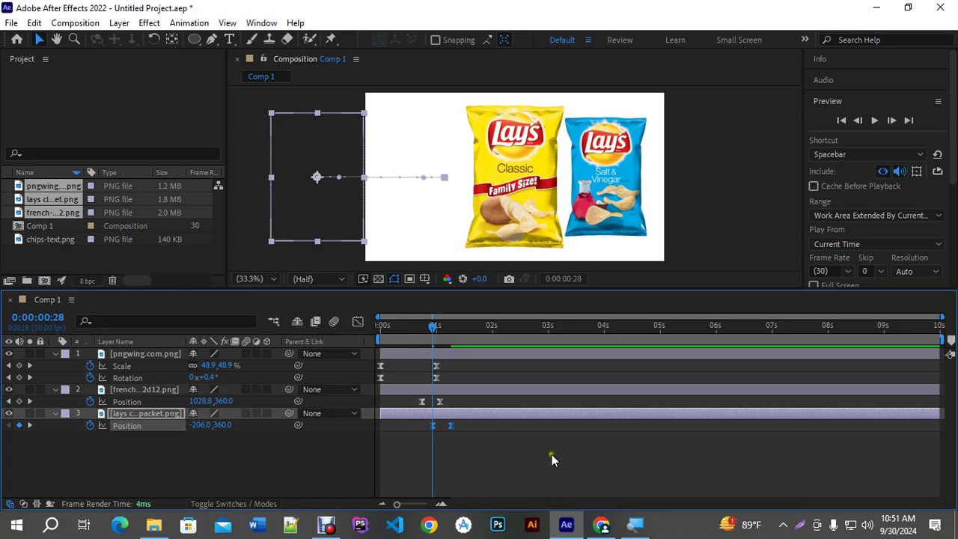
left_click(358, 321)
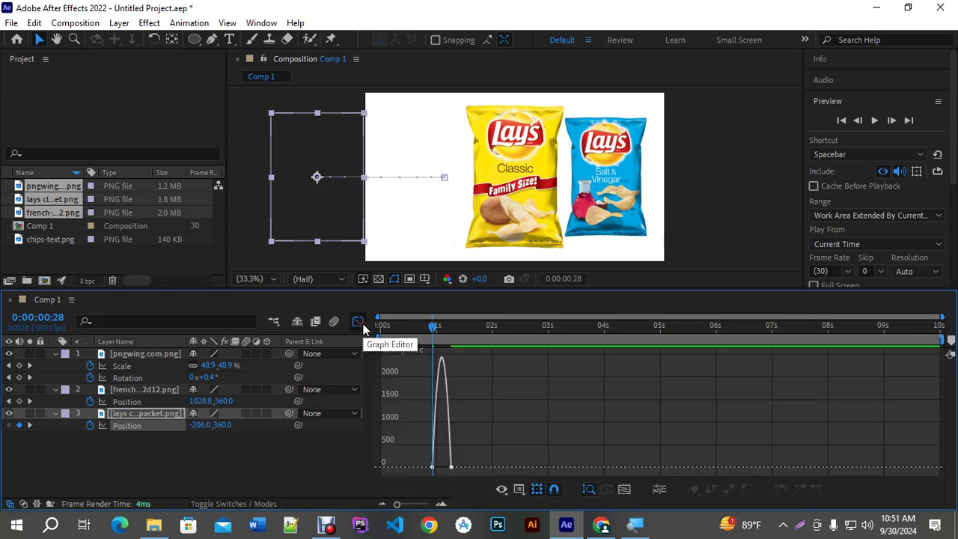
left_click_drag(483, 448, 443, 471)
left_click_drag(398, 505, 417, 509)
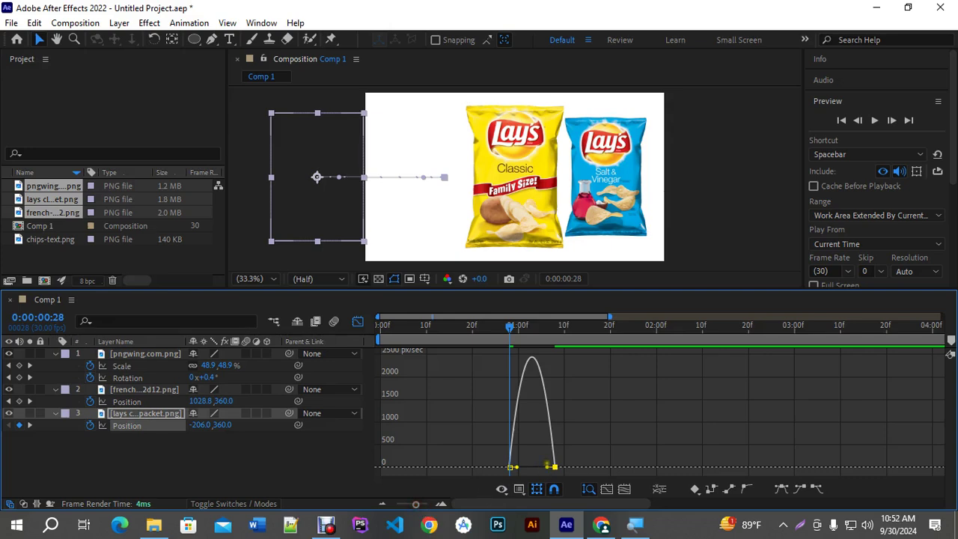
left_click_drag(548, 467, 534, 467)
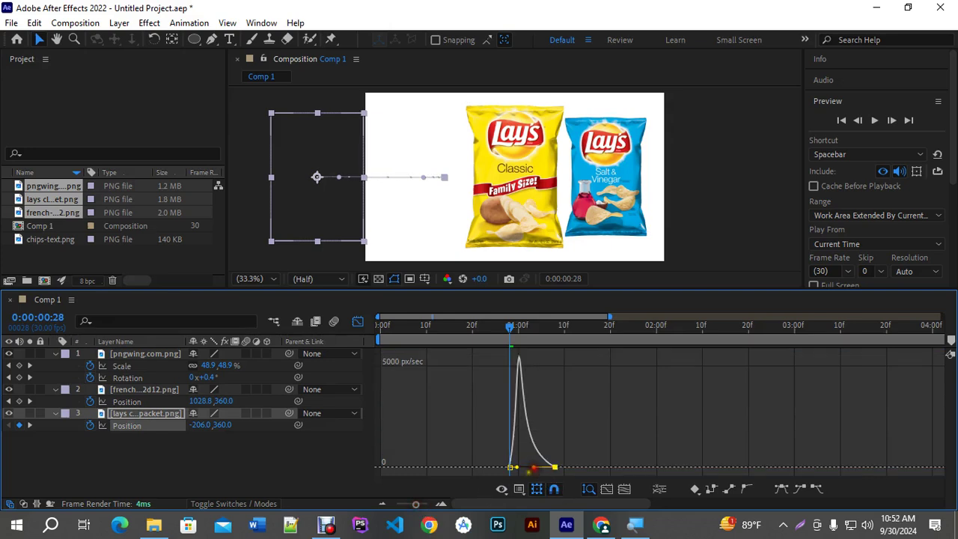
left_click_drag(419, 509, 394, 508)
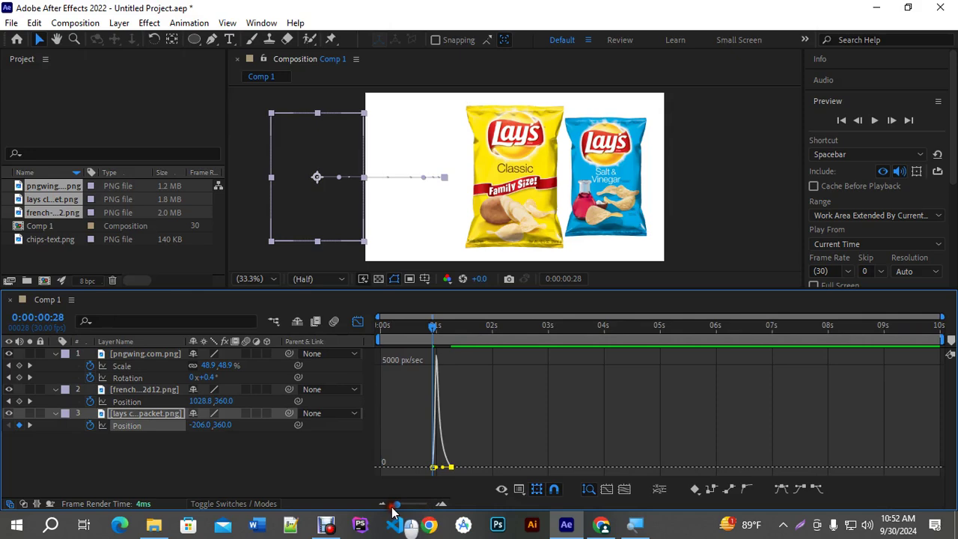
left_click(358, 321)
Preview the entrance animation of all three packets from the start of the composition twice
left_click_drag(435, 330, 262, 346)
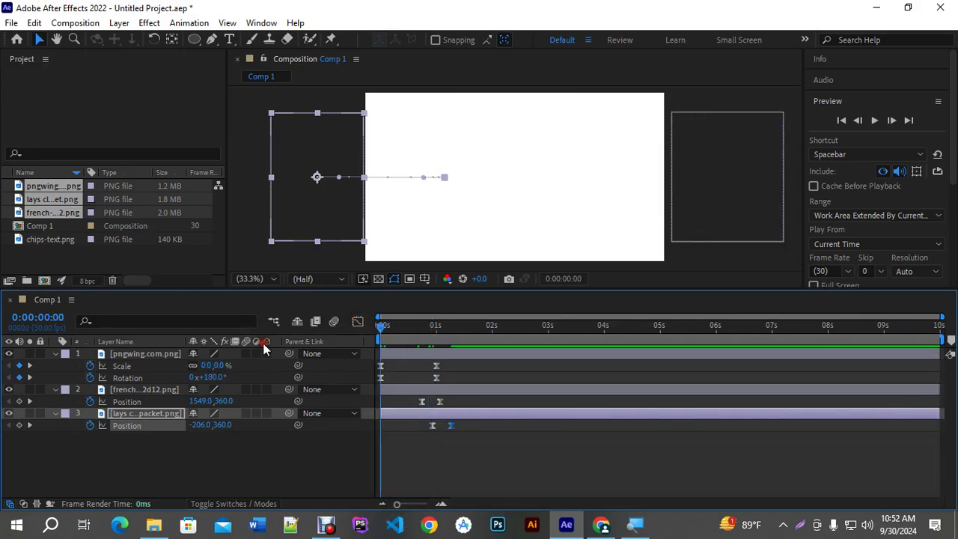
left_click(578, 470)
key("space")
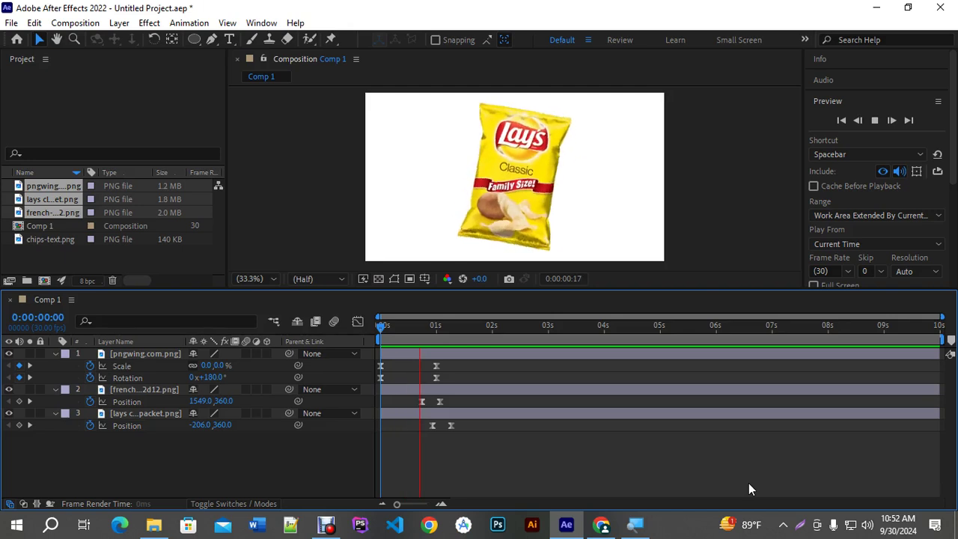
left_click(740, 480)
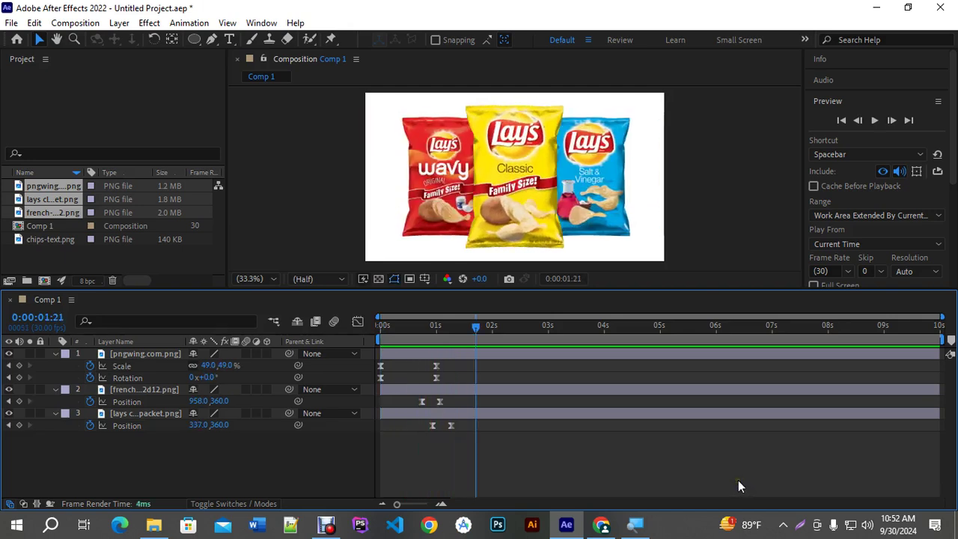
key("Home")
key("space")
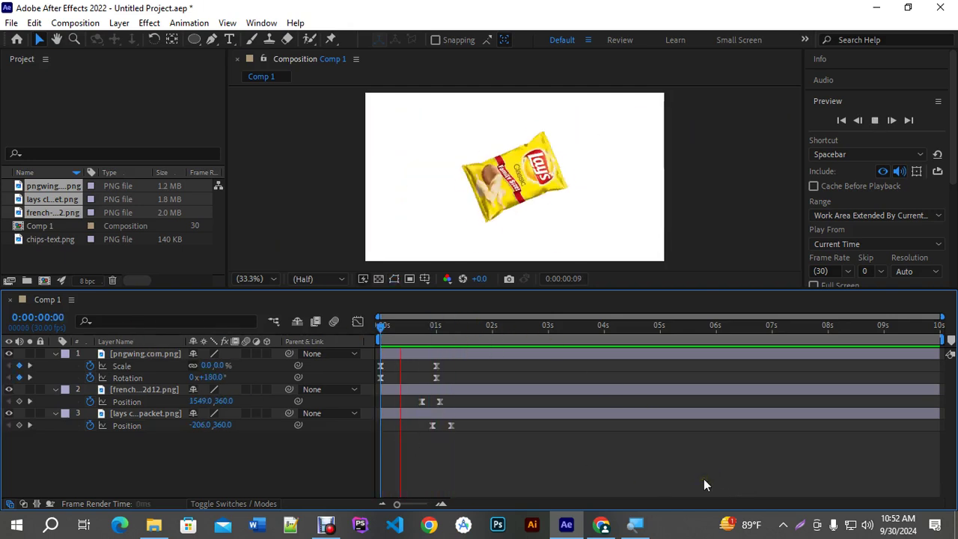
key("space")
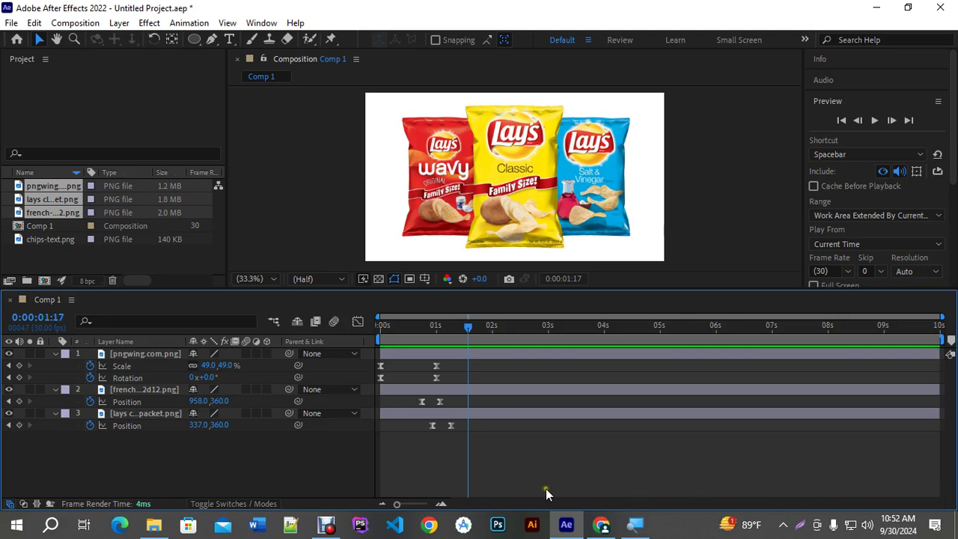
left_click(327, 524)
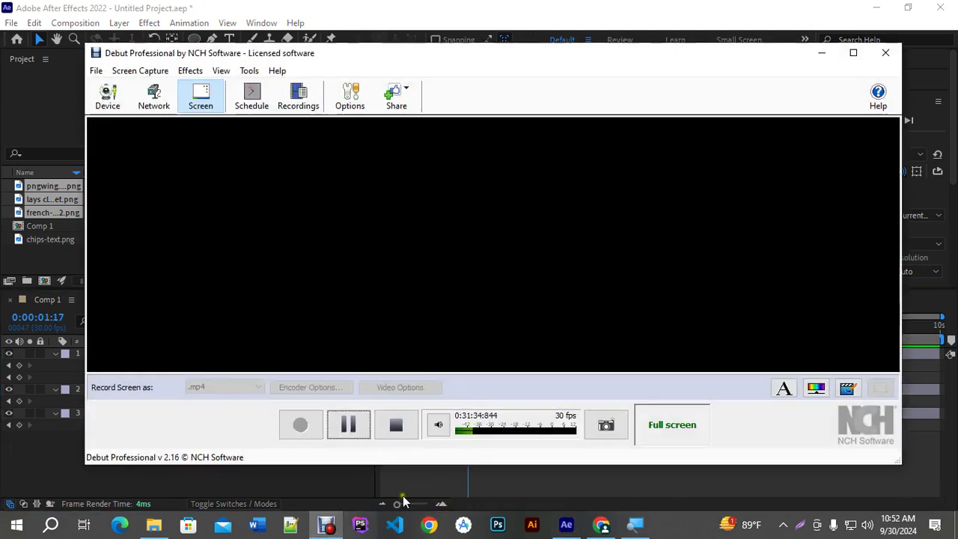
left_click(359, 417)
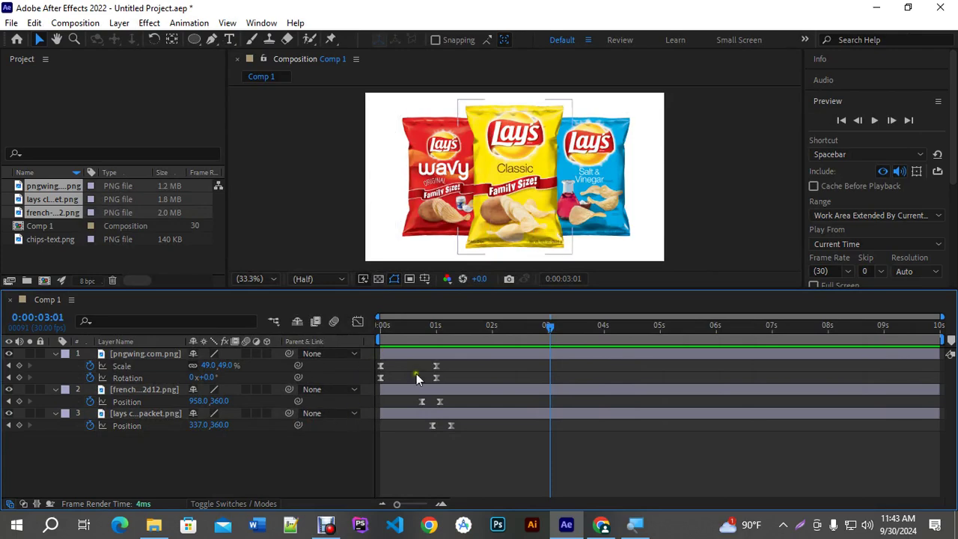
Switch to the IAGM_BITM-36C.pdf course outline in the browser and review the Smooth Animation topics, highlighting the mask animation item
left_click(603, 525)
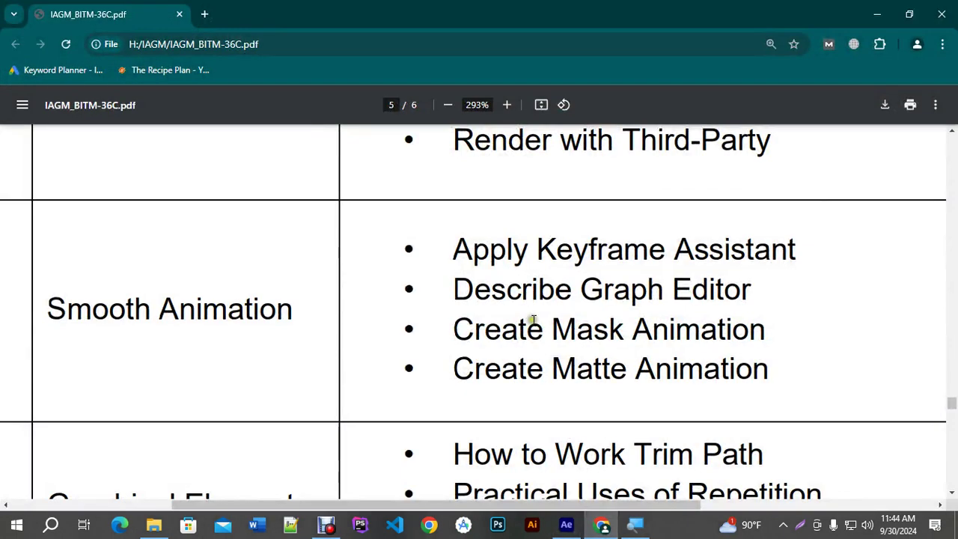
scroll(547, 430, "up", 4)
scroll(549, 428, "down", 6)
scroll(549, 428, "up", 2)
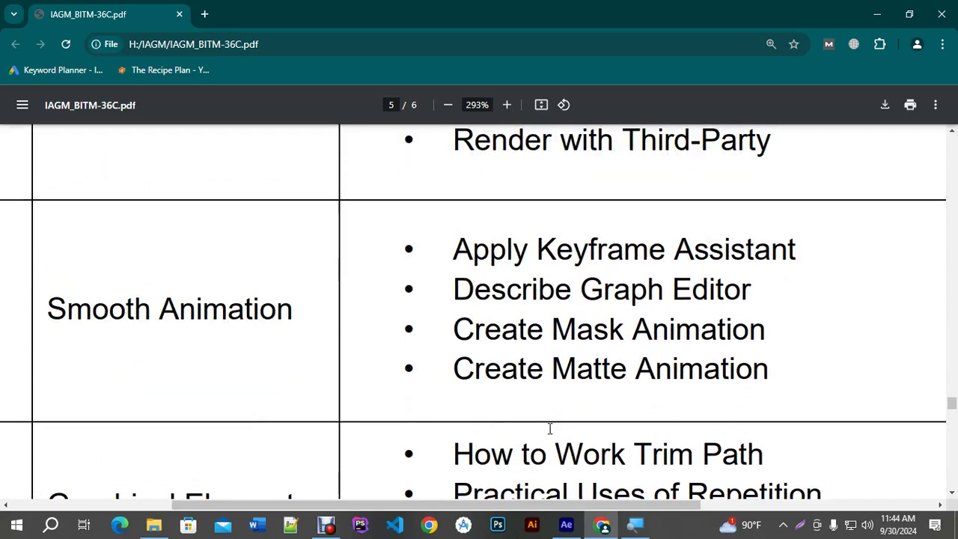
left_click_drag(455, 246, 752, 290)
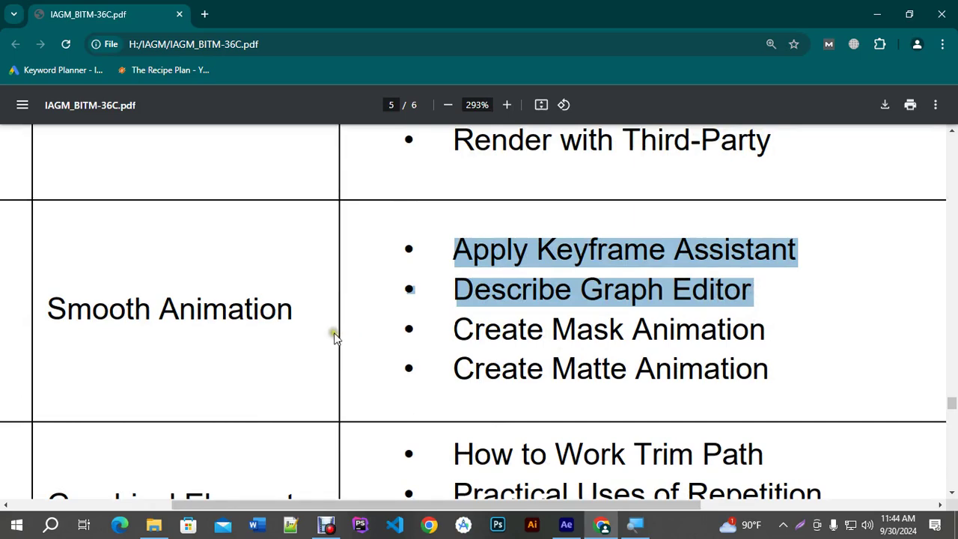
left_click_drag(295, 308, 47, 307)
left_click_drag(418, 506, 483, 507)
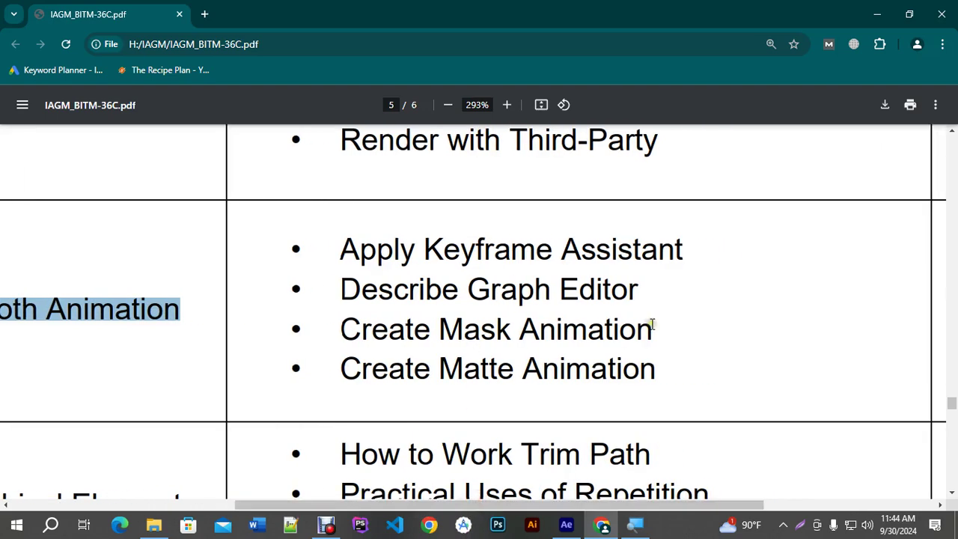
left_click_drag(521, 320, 440, 327)
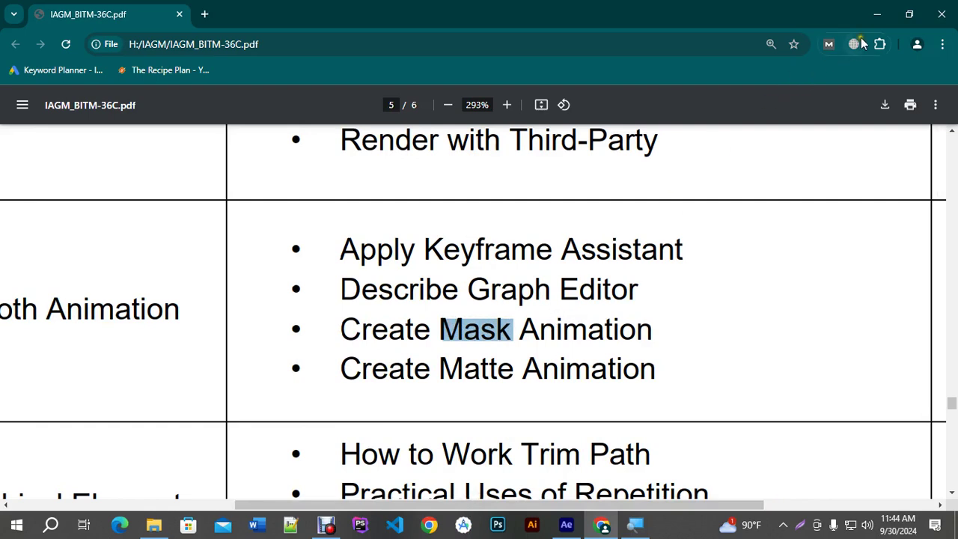
Return to After Effects, delete all Scale, Rotation and Position keyframes, and delete the yellow Classic packet layer
left_click(876, 15)
left_click_drag(187, 469, 116, 342)
key("Delete")
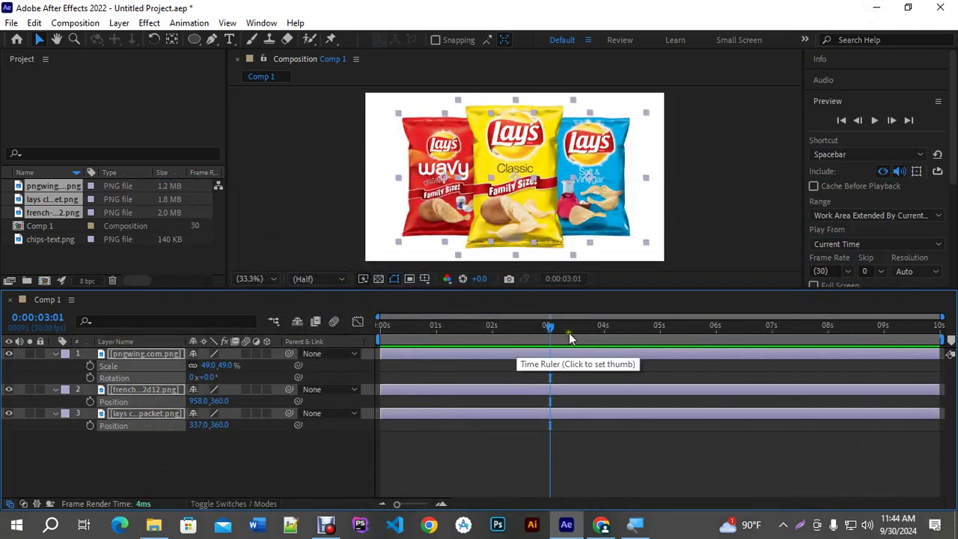
left_click(259, 442)
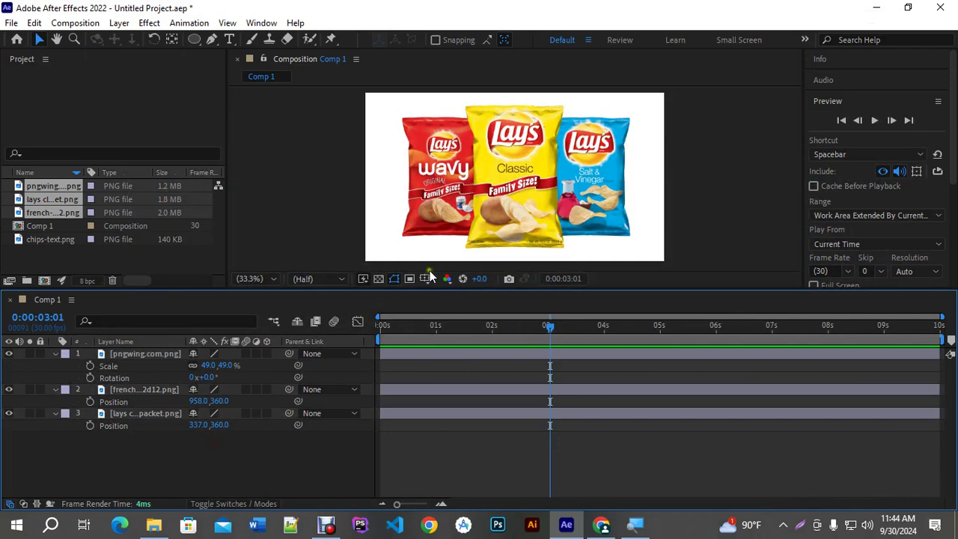
left_click(523, 195)
key("Delete")
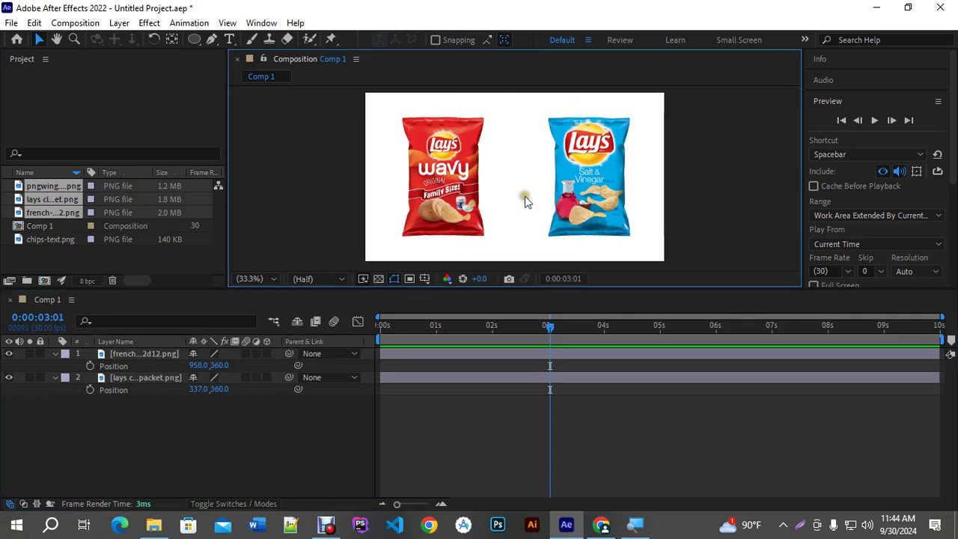
Enlarge the Composition panel and stack both packets in the frame's centre, blue at 644, 360 and red at 647, 360
scroll(535, 167, "up", 3)
scroll(509, 177, "down", 2)
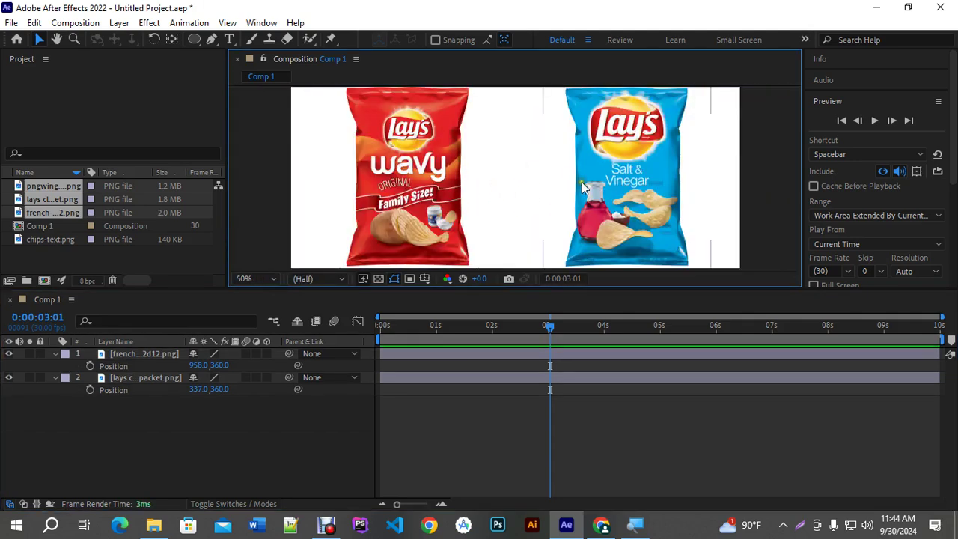
scroll(524, 188, "down", 2)
left_click_drag(509, 293, 509, 353)
scroll(534, 210, "up", 2)
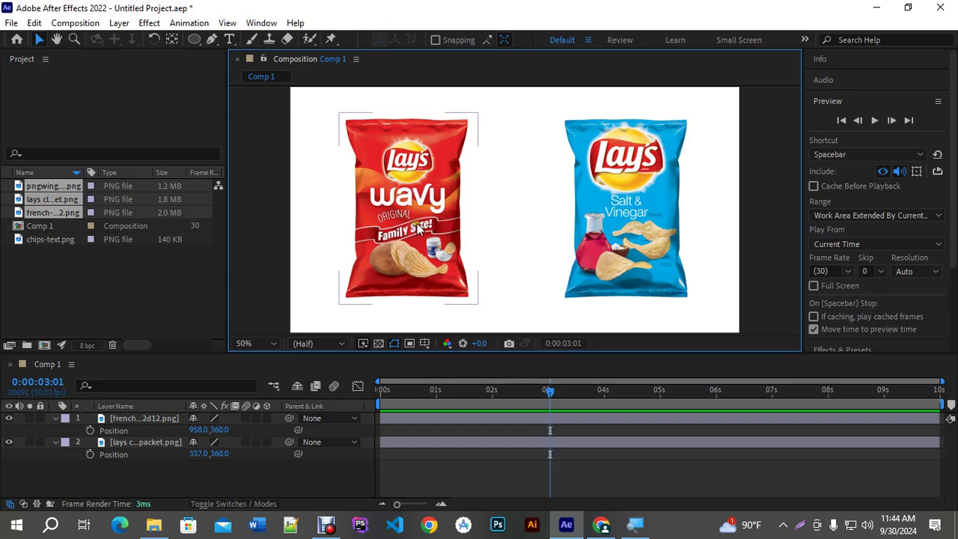
left_click_drag(641, 222, 524, 220)
left_click_drag(410, 199, 522, 205)
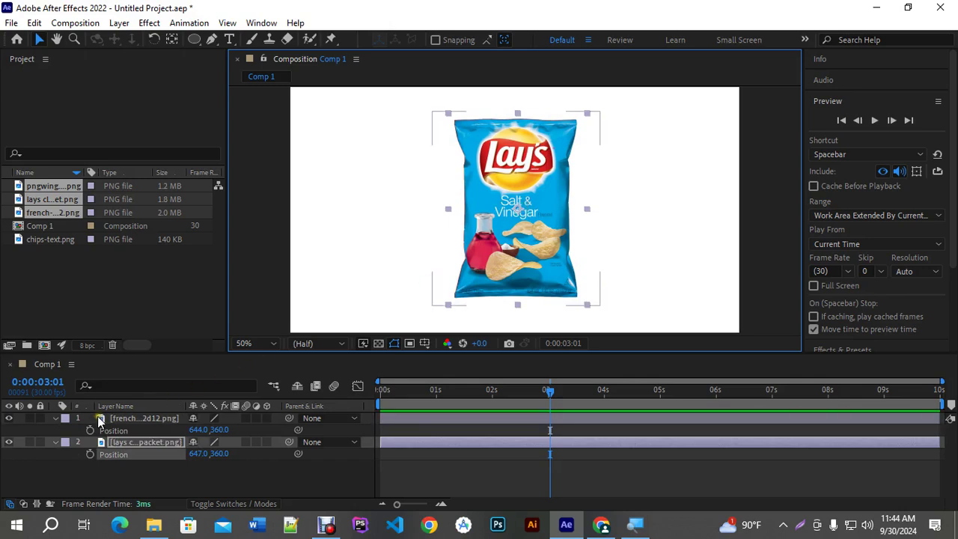
Hide the red Classic packet layer and collapse the displayed properties of both packet layers
left_click(56, 442)
left_click(28, 442)
left_click(29, 443)
left_click(8, 441)
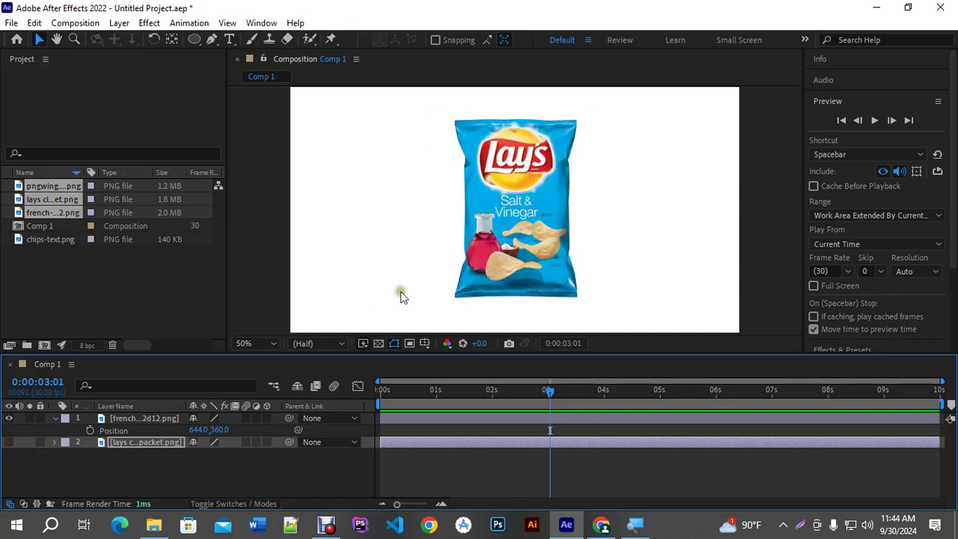
left_click(123, 418)
left_click(54, 418)
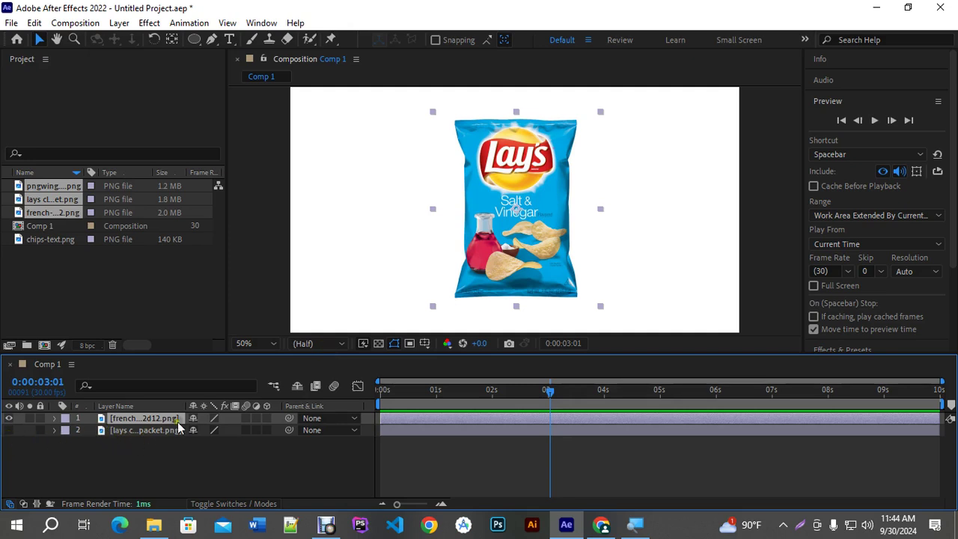
With no layer selected, draw a rectangle over the blue packet with the Rectangle tool, then undo it
left_click(131, 444)
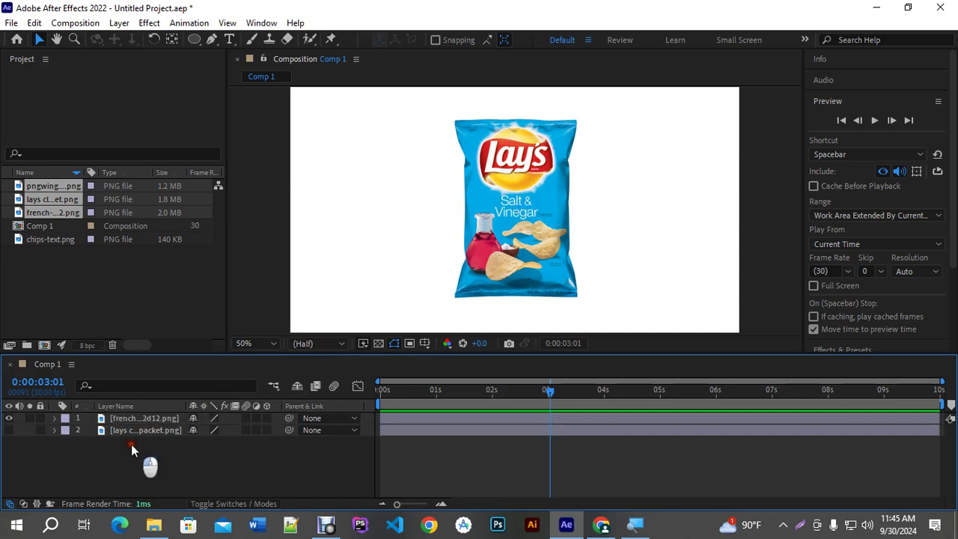
left_click(130, 418)
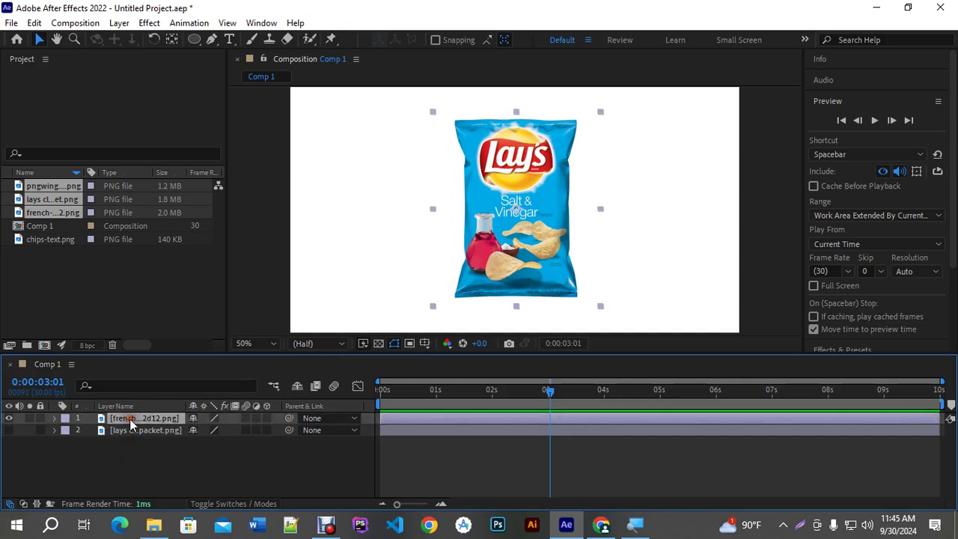
left_click(148, 453)
left_click(194, 40)
left_click_drag(196, 44, 233, 37)
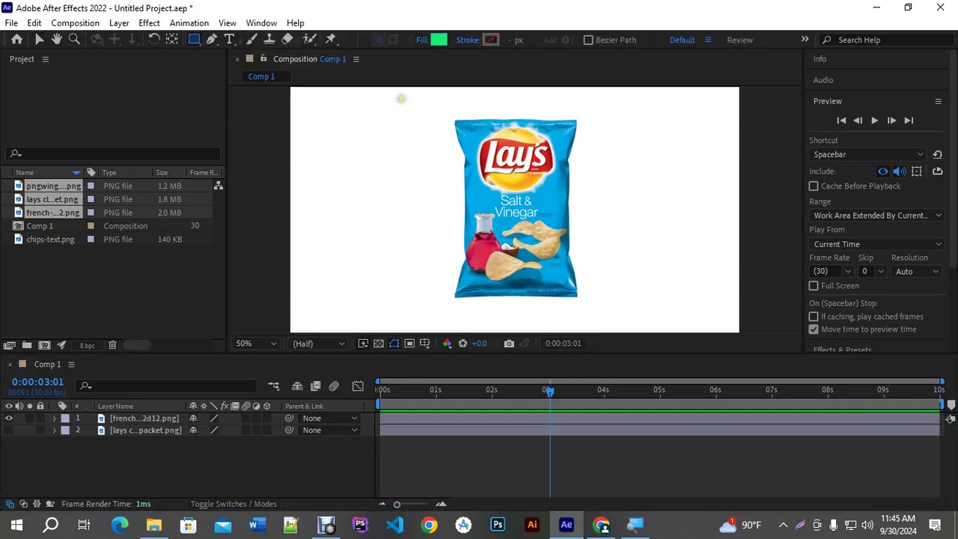
mouse_move(441, 107)
left_mouse_down()
mouse_move(573, 310)
mouse_move(589, 303)
left_mouse_up()
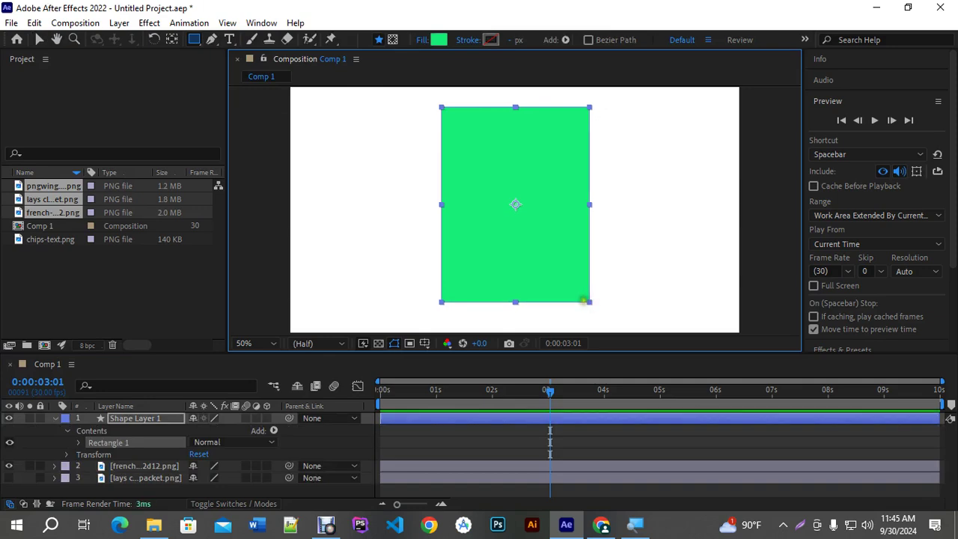
key("ctrl+z")
Select the blue packet layer and draw a rectangular mask enclosing the whole packet
left_click(139, 417)
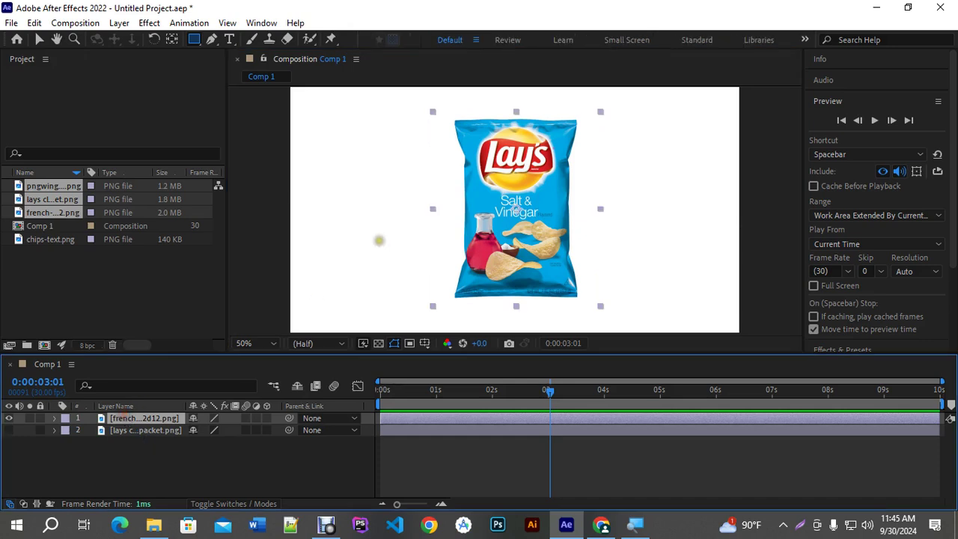
left_click_drag(430, 104, 603, 309)
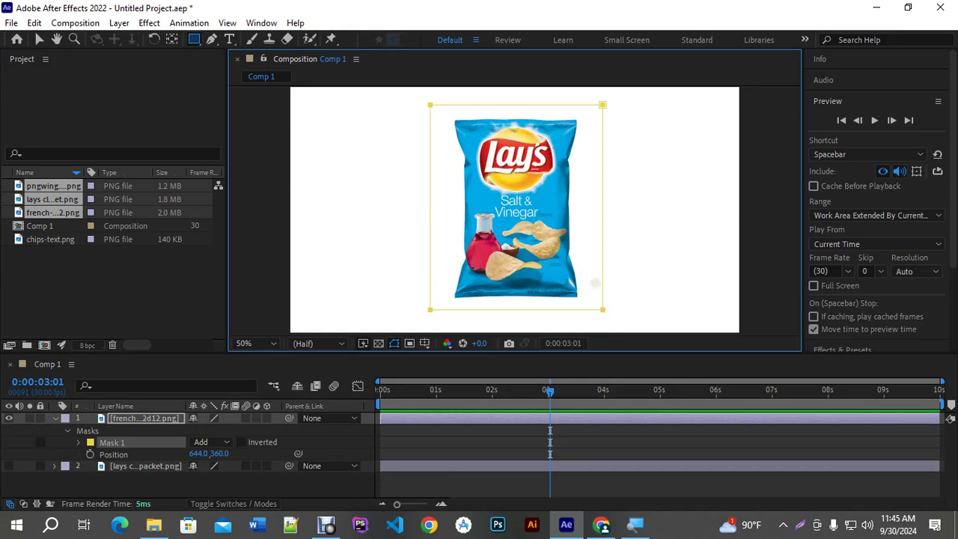
left_click(54, 418)
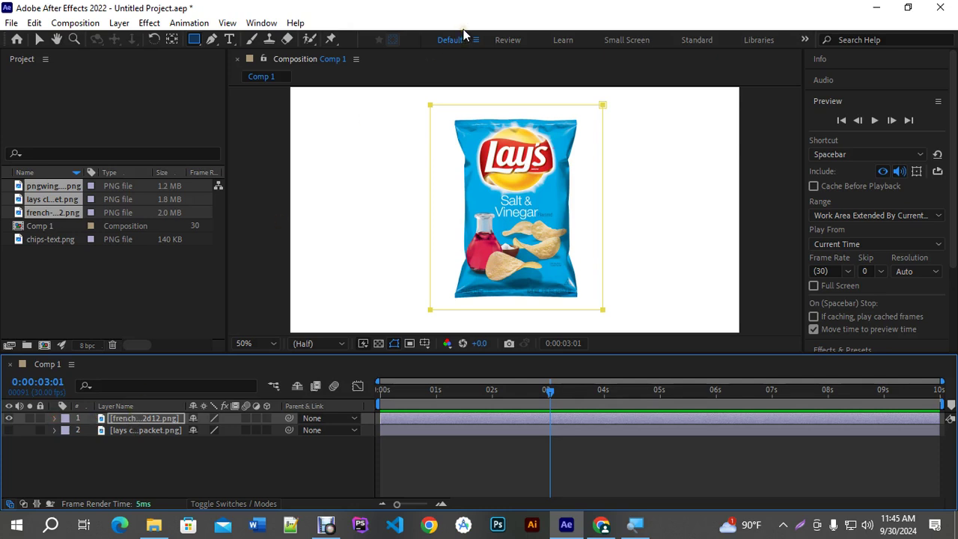
left_click(199, 45)
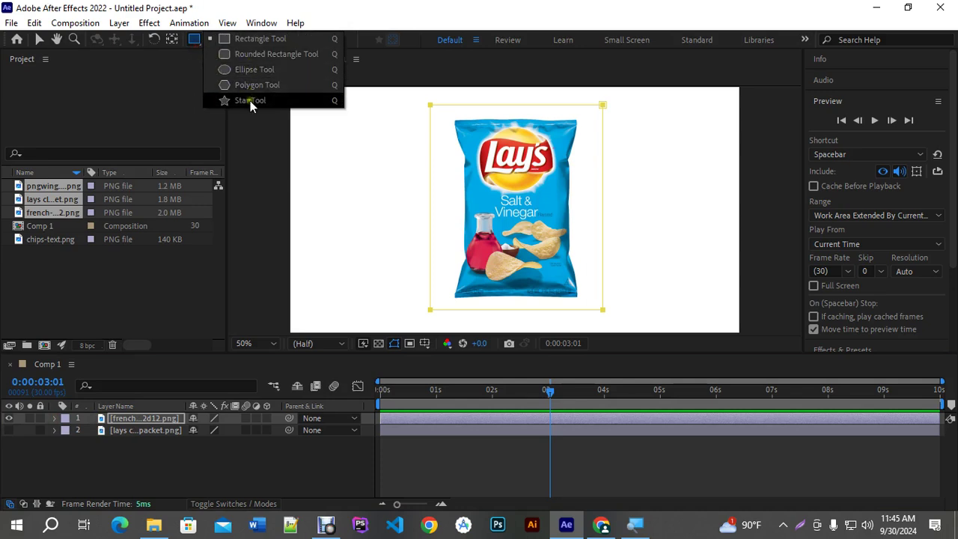
left_click(199, 39)
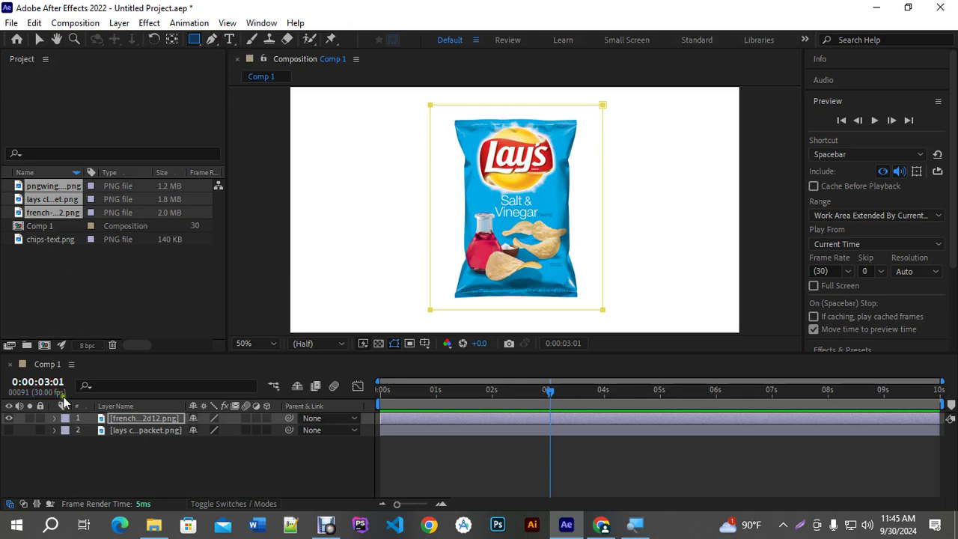
Examine the blue packet layer's Masks group and Mask 1 properties, then collapse the layer
left_click(124, 423)
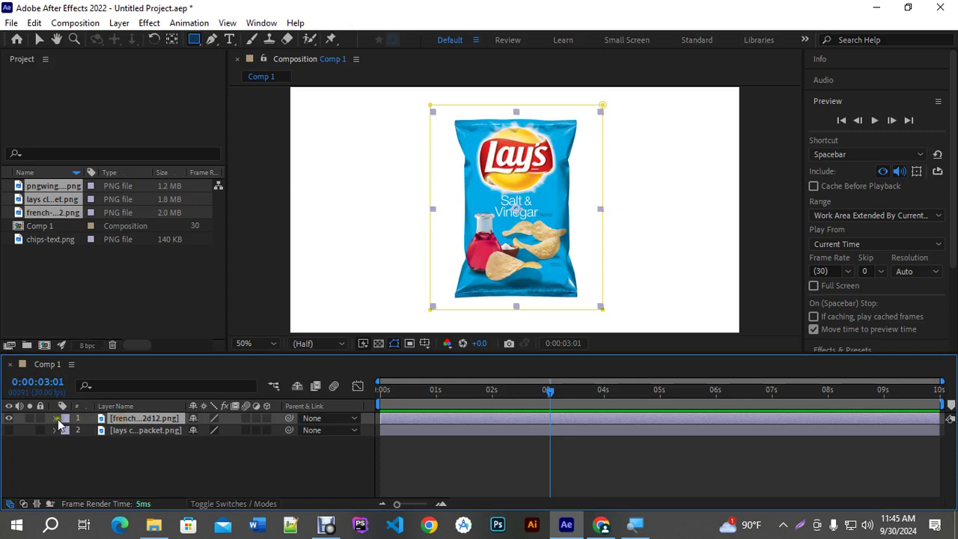
left_click(55, 419)
left_click(67, 454)
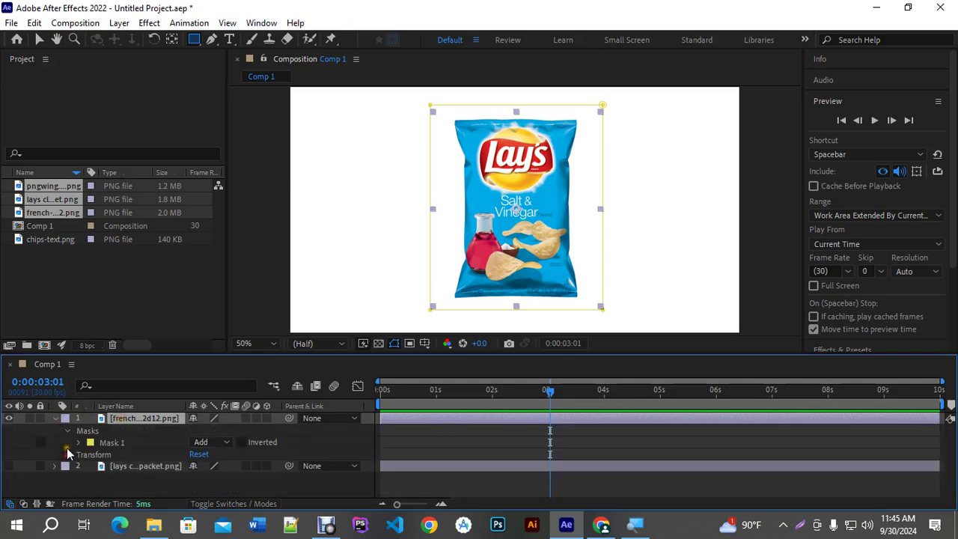
left_click(65, 431)
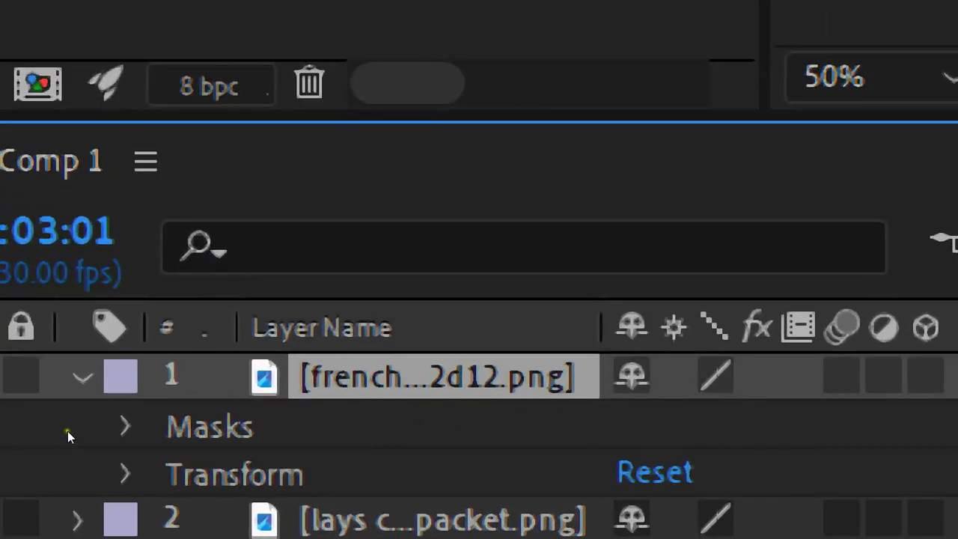
left_click(68, 434)
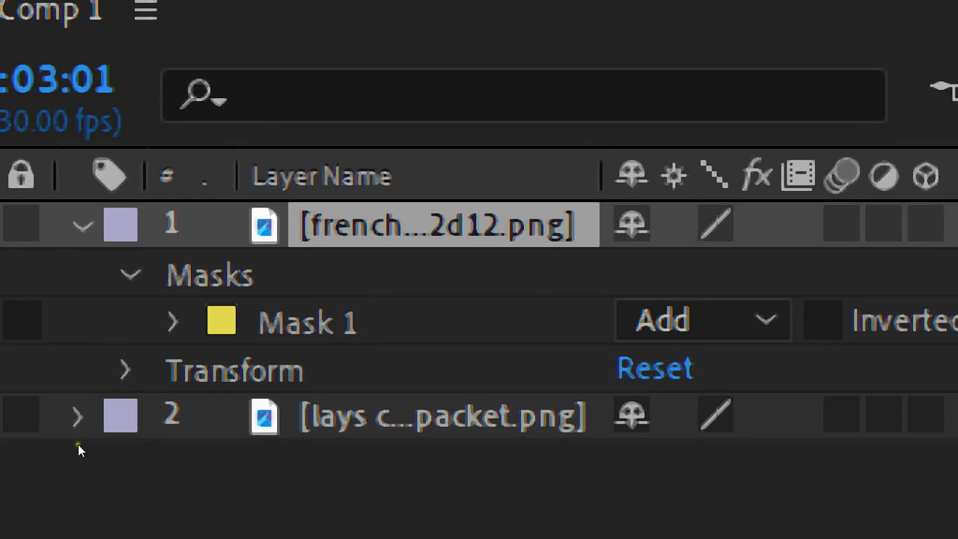
left_click(78, 445)
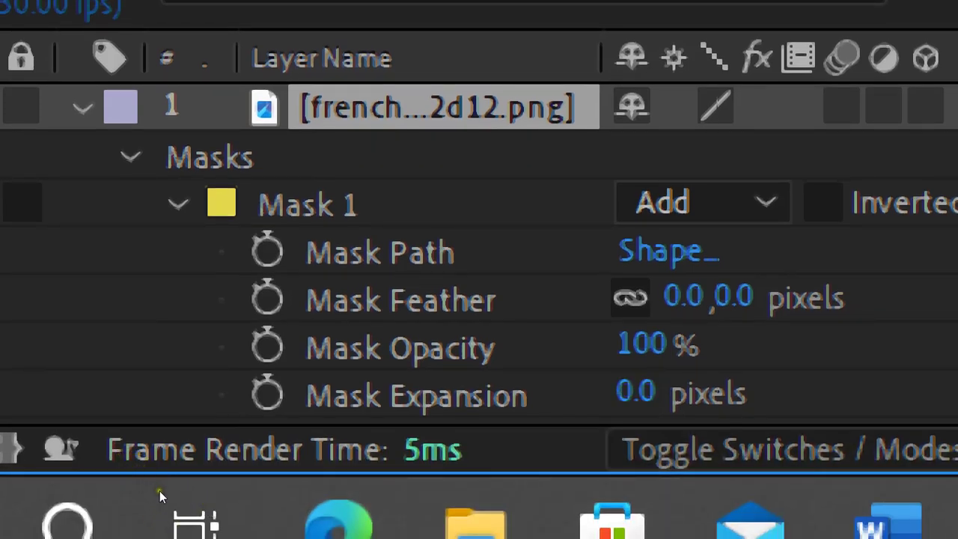
left_click(80, 442)
left_click(55, 415)
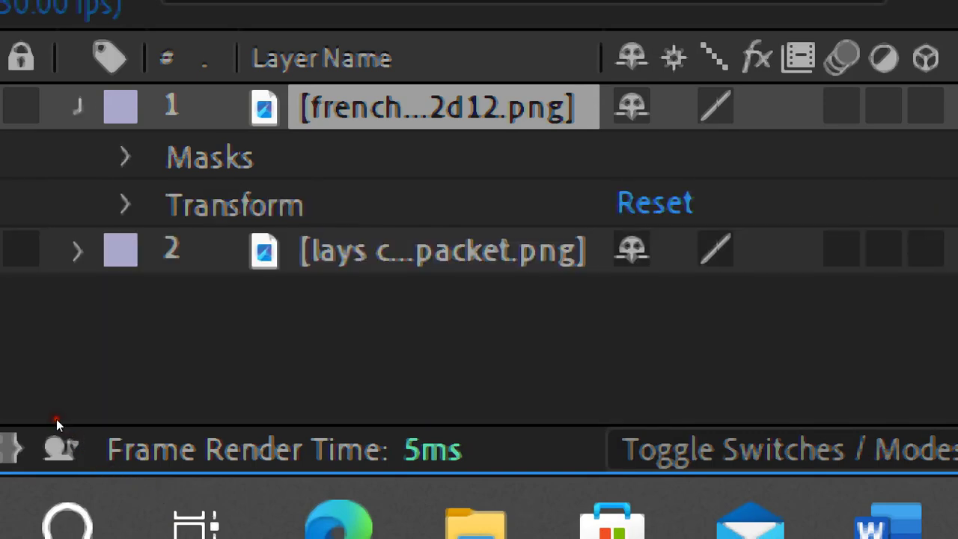
left_click(56, 419)
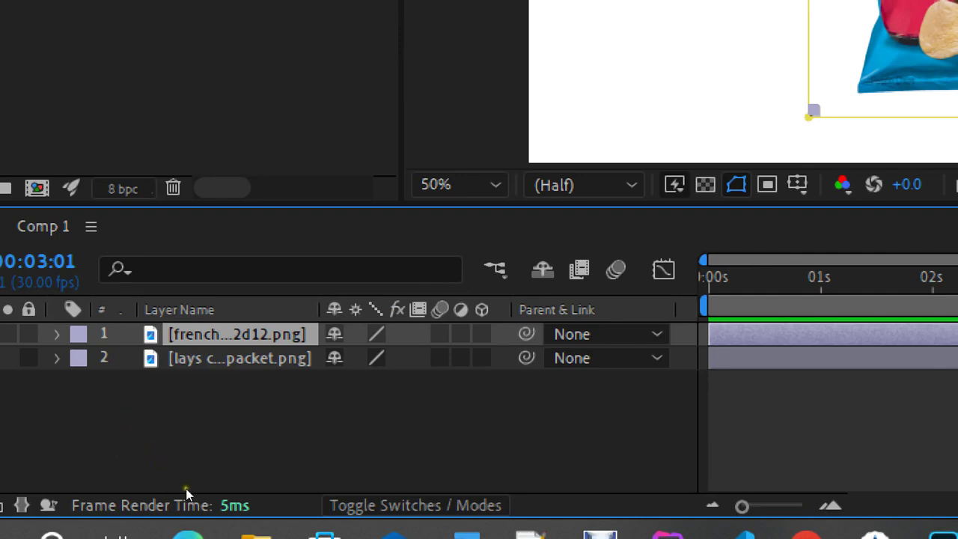
Display Mask 1's Path, Feather, Opacity and Expansion properties under the blue packet layer
key("m")
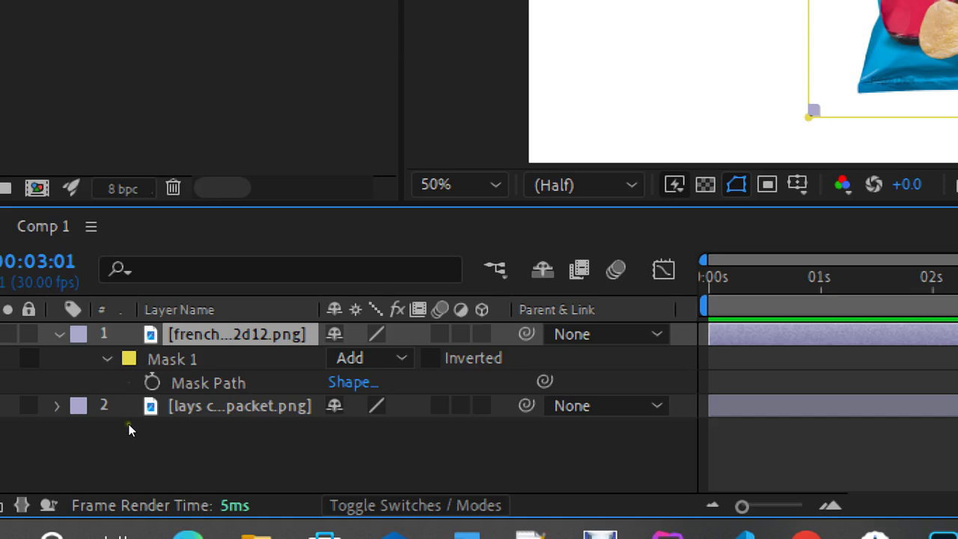
key("m")
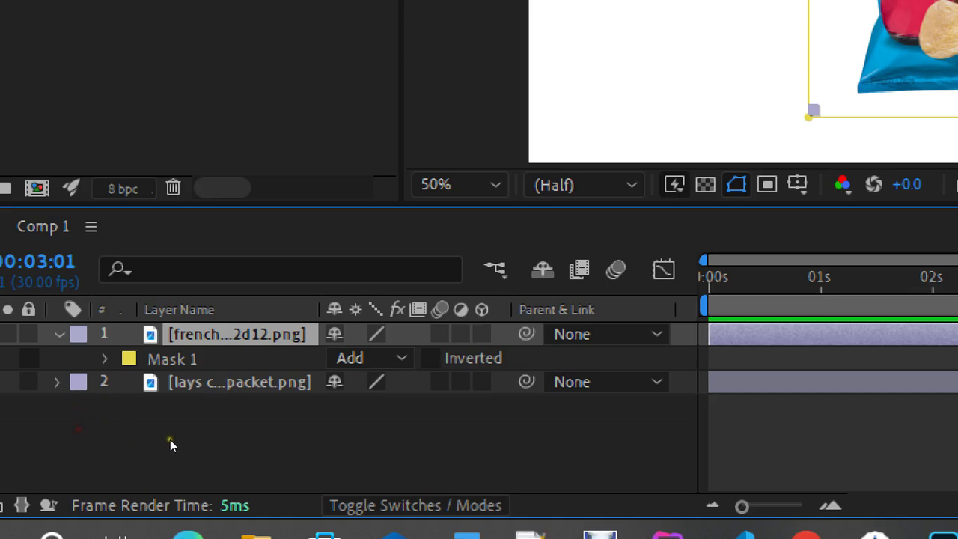
key("m")
key("m")
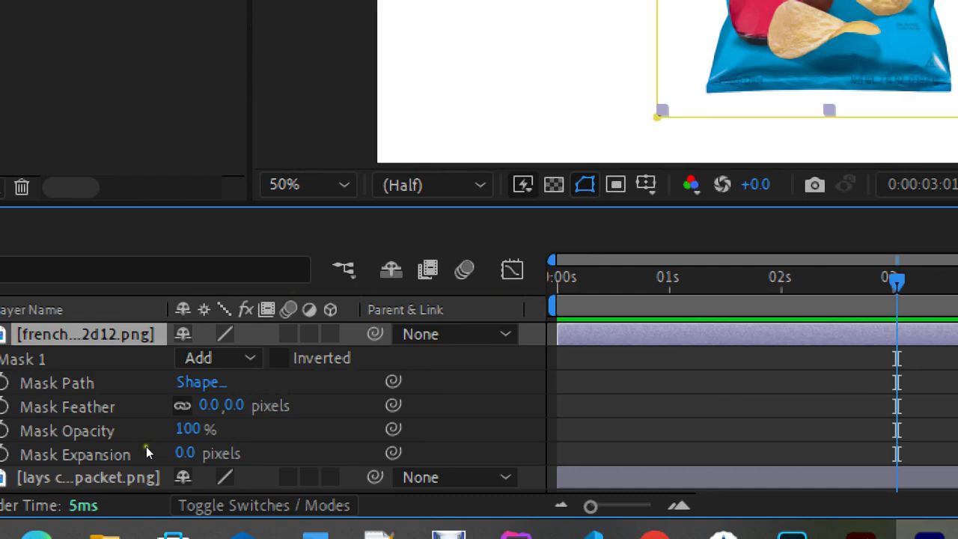
key("m")
key("m")
key("m")
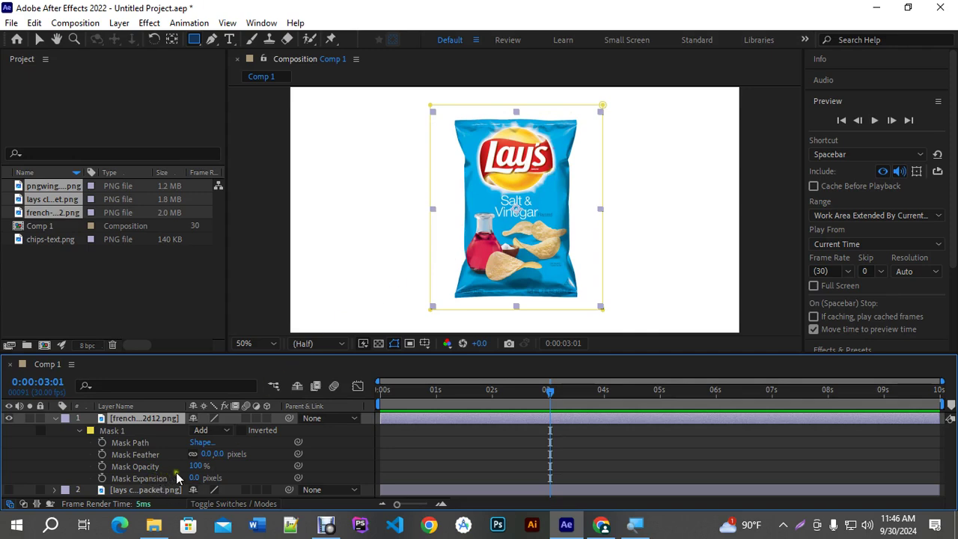
Try a Mask Expansion of -272 pixels on the blue packet and inspect its cropped upper edge up close
left_click_drag(194, 477, 34, 503)
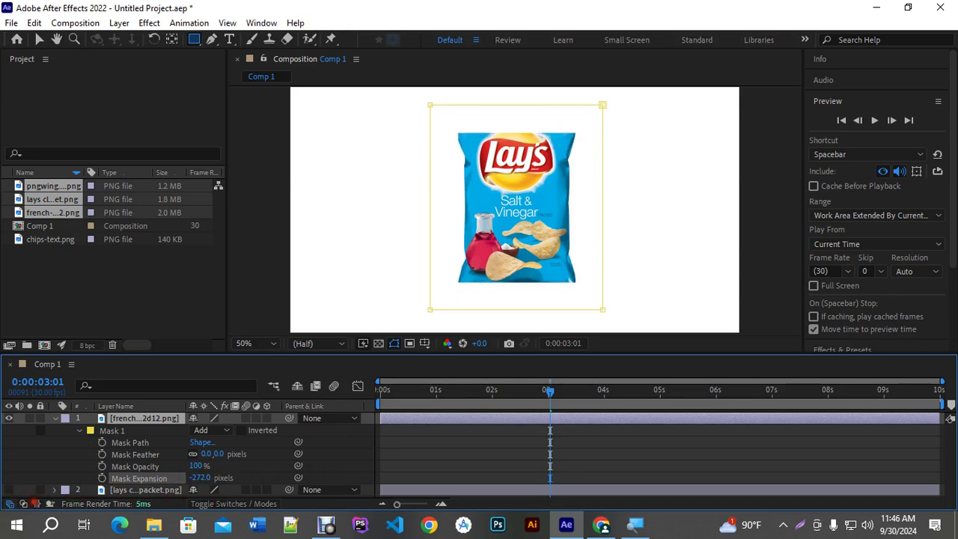
key(".")
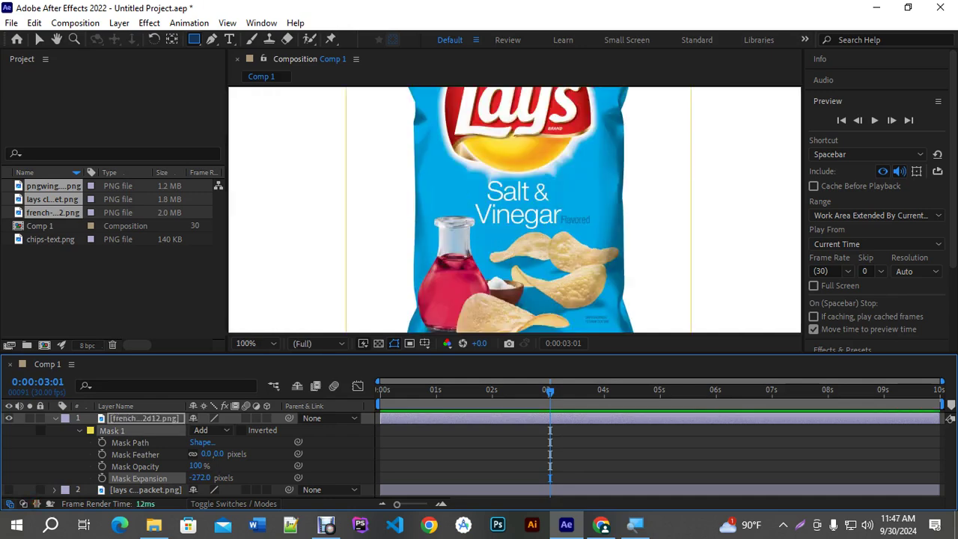
key("space")
left_click_drag(506, 106, 494, 249)
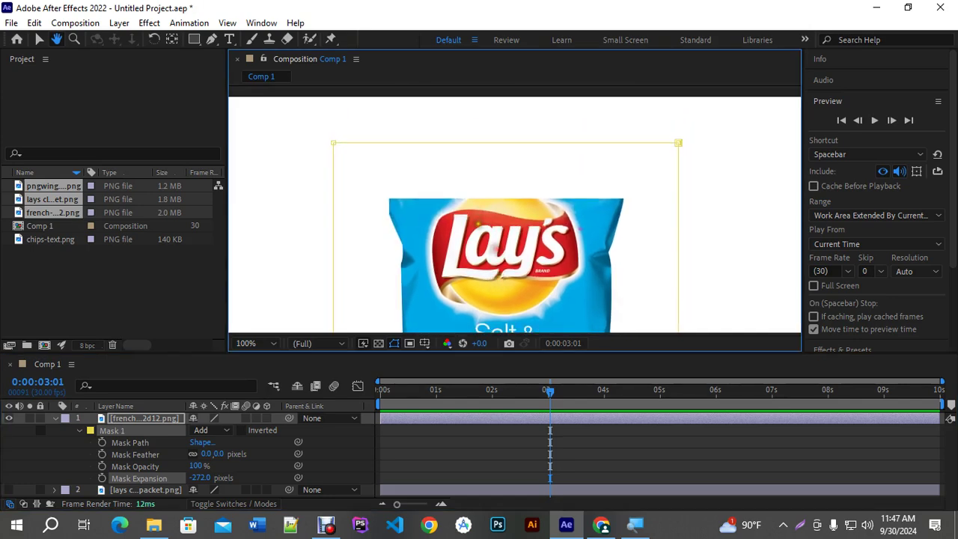
Try the Mask Opacity control and a Mask Feather of 78 pixels, then reset the feather to 0
left_click(215, 465)
left_click_drag(196, 466, 289, 476)
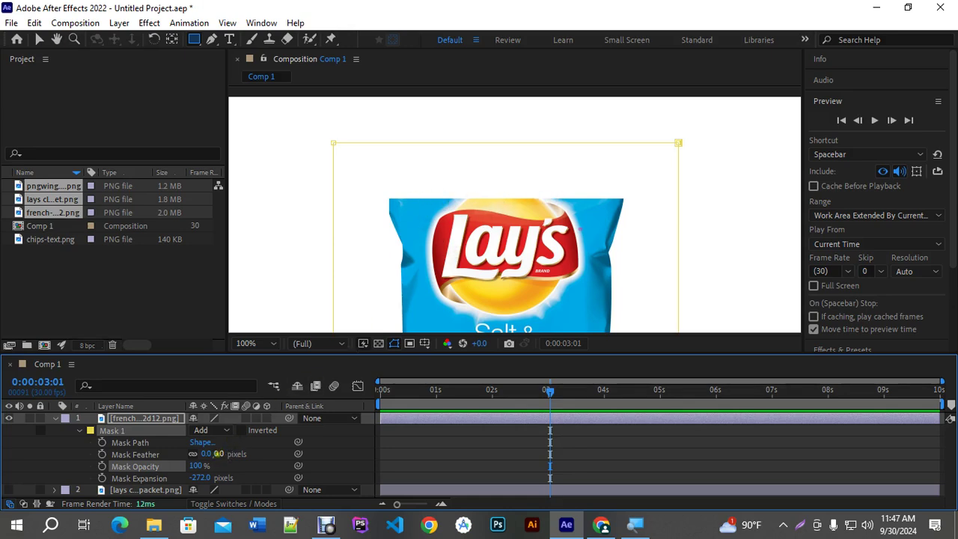
left_click_drag(205, 454, 255, 446)
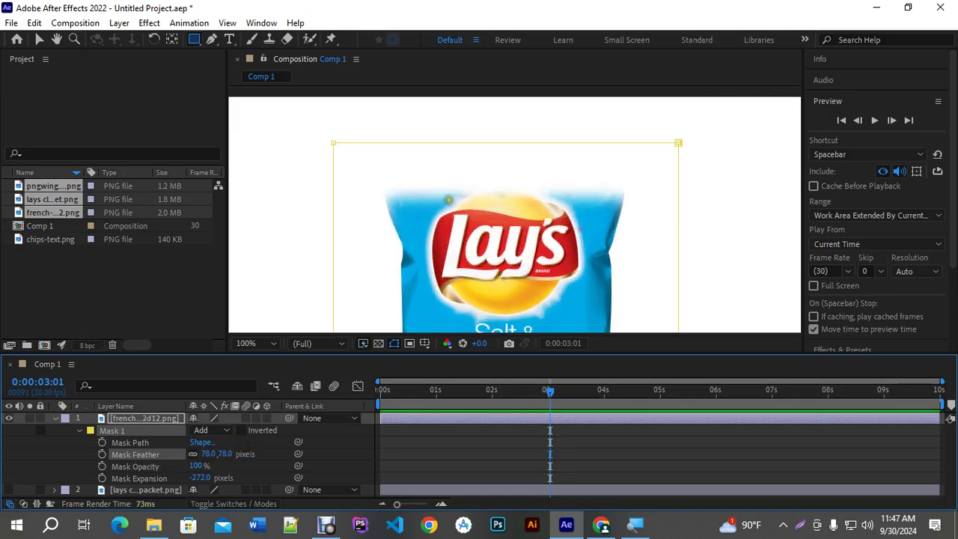
left_click(225, 455)
type("0")
key("Return")
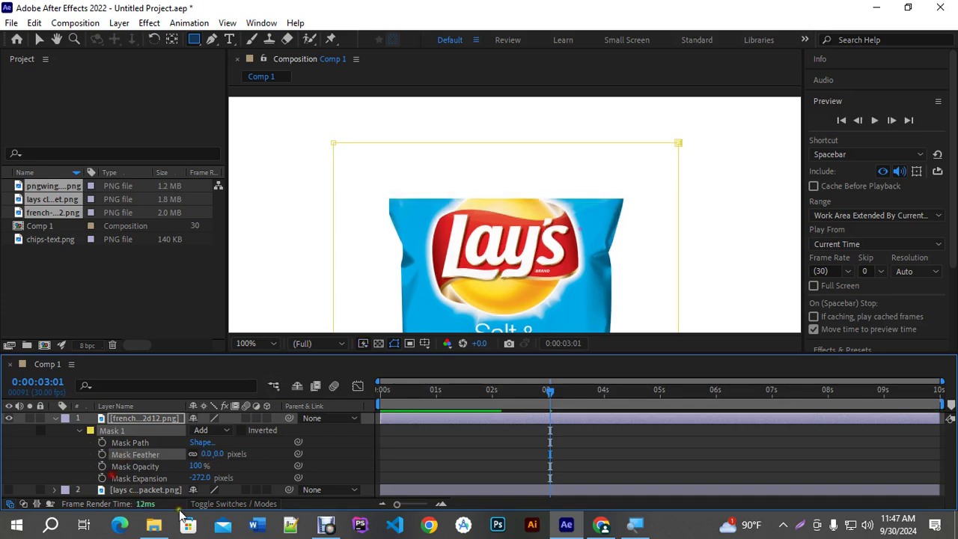
Try a Mask Expansion of -564 pixels on the blue packet, then reset the expansion to 0
left_click_drag(200, 478, 11, 474)
scroll(453, 247, "down", 2)
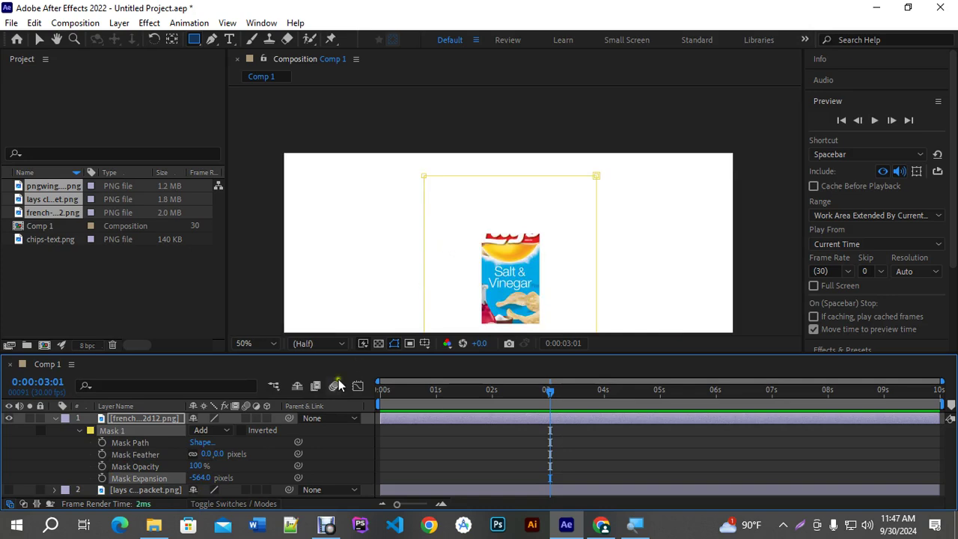
left_click(201, 477)
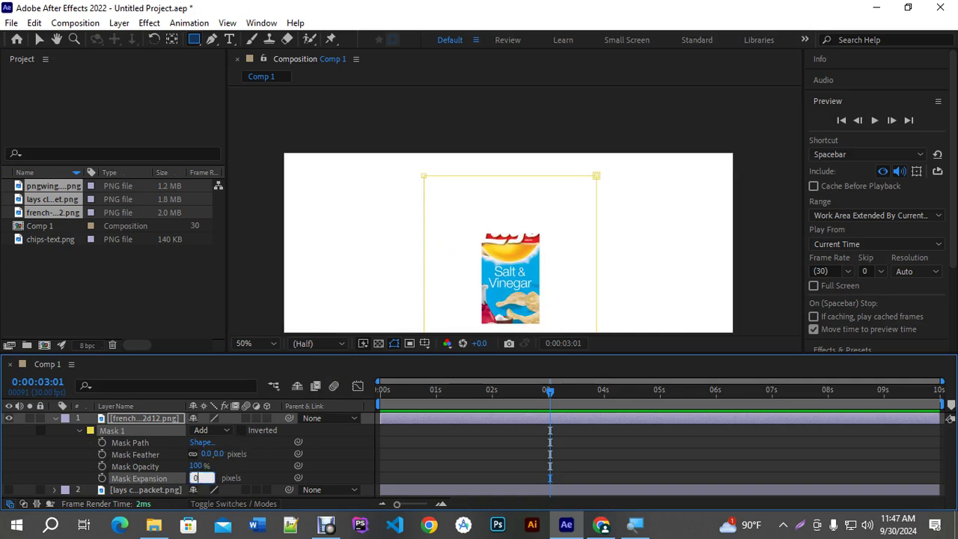
key("Return")
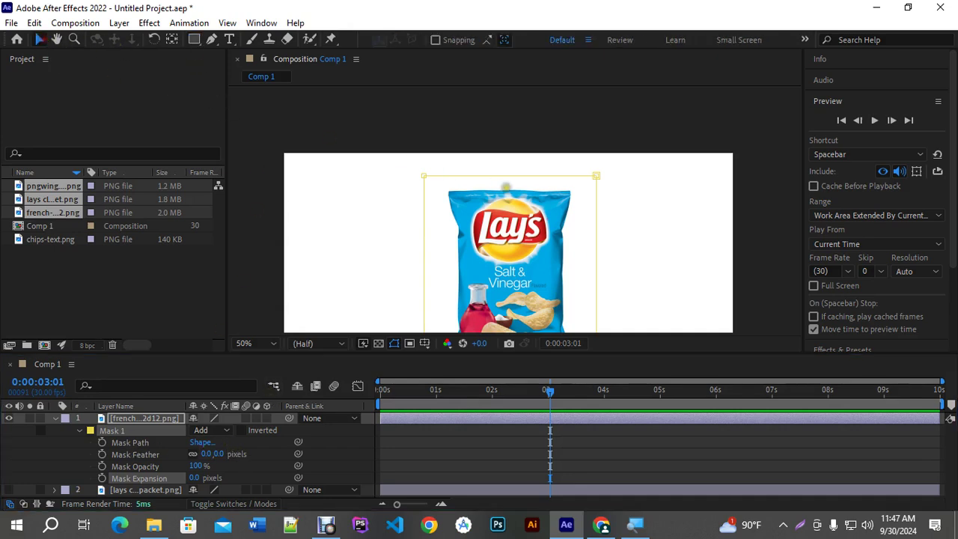
Select the two upper corner points of the blue packet's mask and move the current time to 0:00:00:00
key("h")
left_click_drag(648, 252, 637, 178)
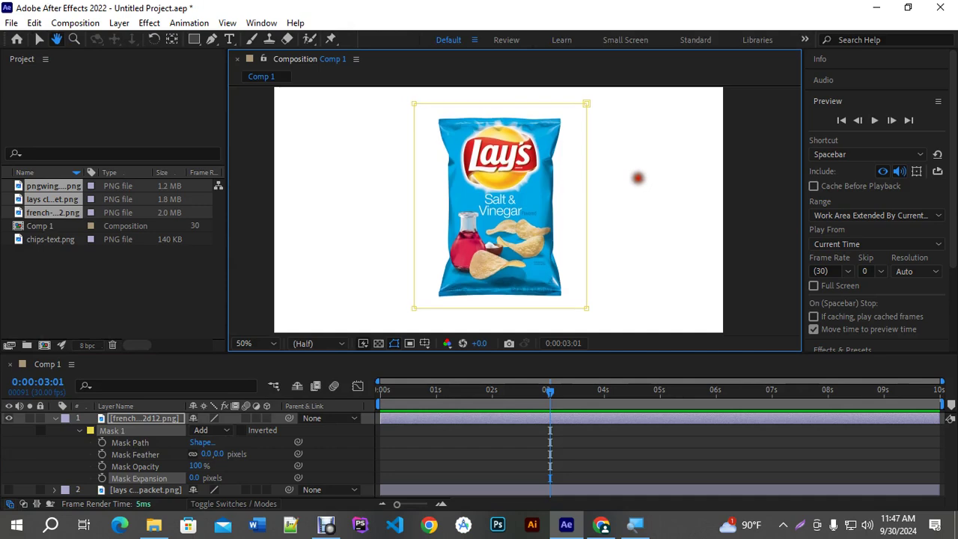
key("v")
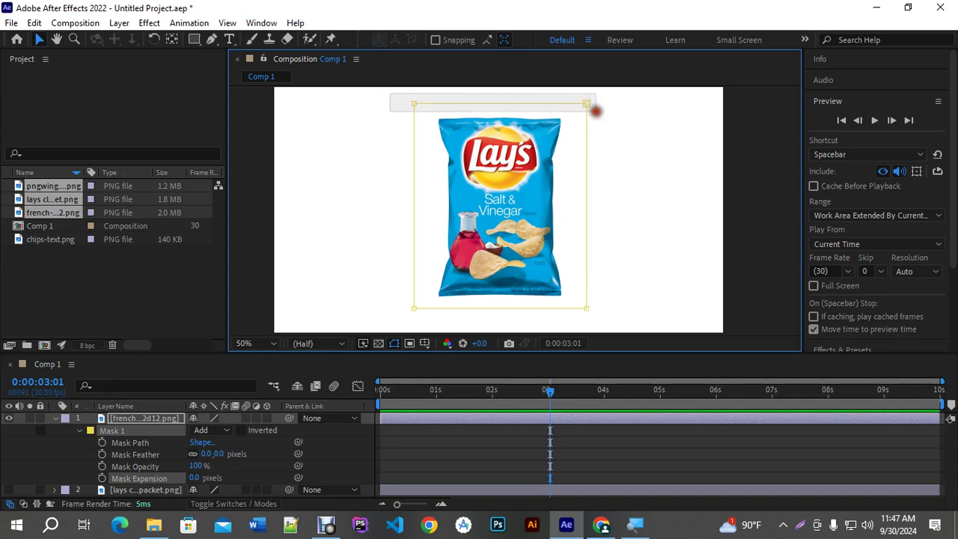
mouse_move(587, 105)
left_mouse_down()
mouse_move(585, 306)
mouse_move(588, 93)
mouse_move(587, 113)
left_mouse_up()
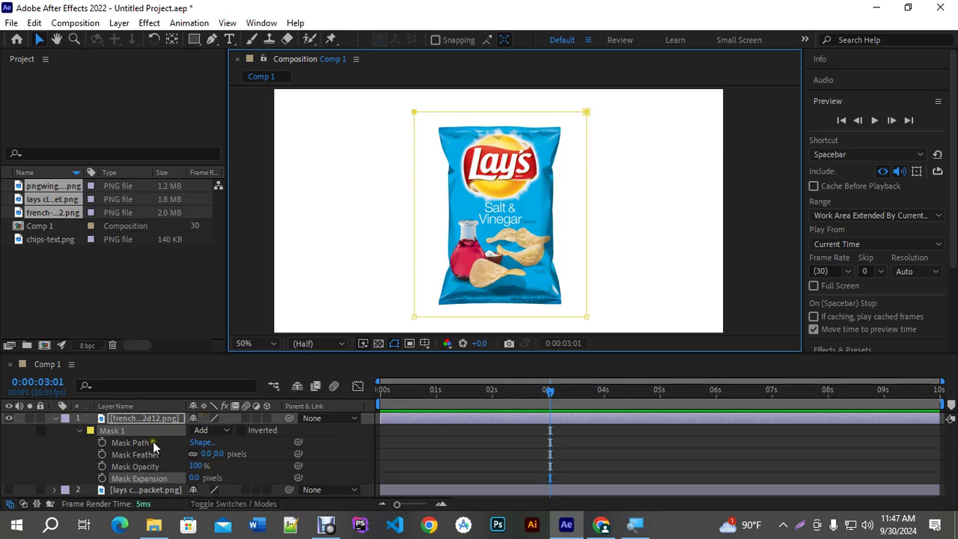
left_click_drag(549, 390, 334, 391)
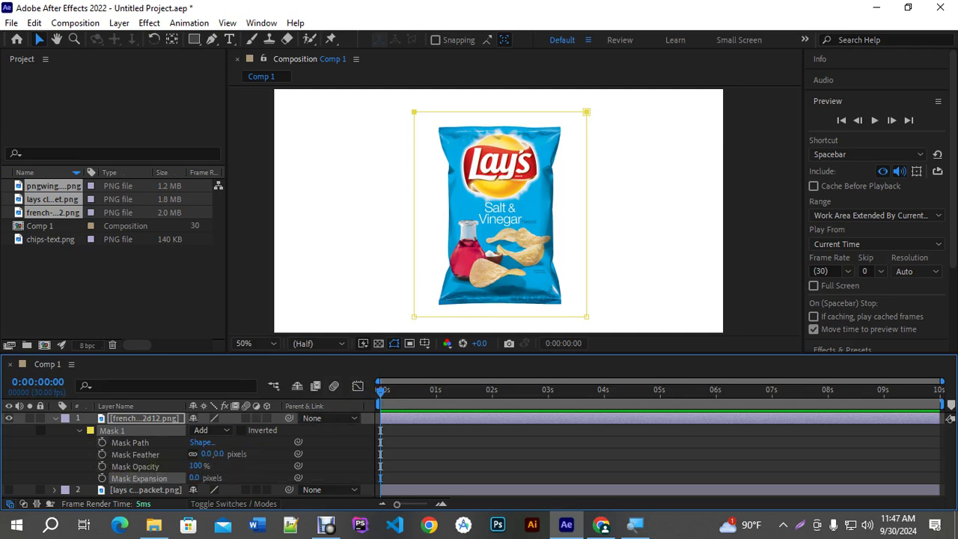
Set the Mask Feather of the blue packet's mask to 30 pixels
left_click(206, 455)
type("30")
key("Return")
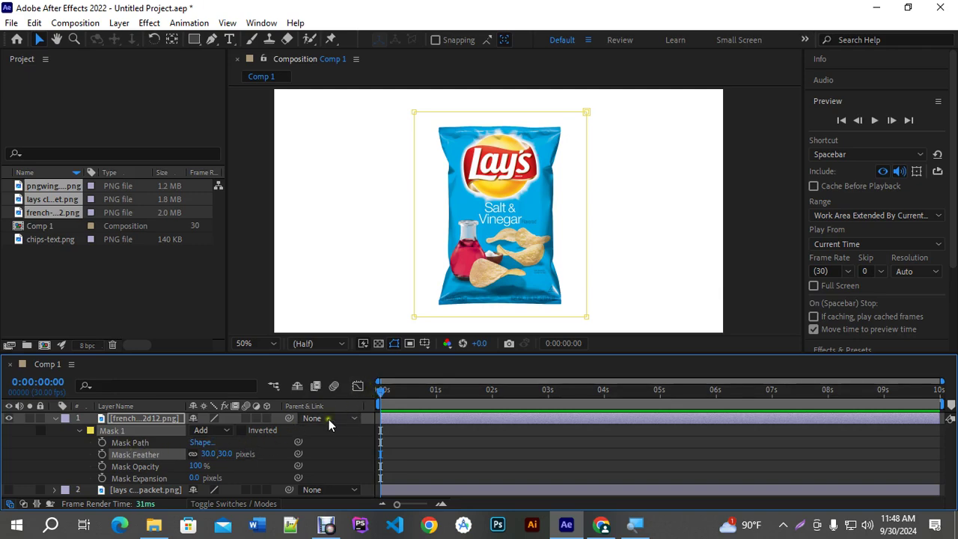
Add Mask Path keyframes to the blue packet's mask at 0:00:00:00 and 0:00:01:00
left_click(103, 443)
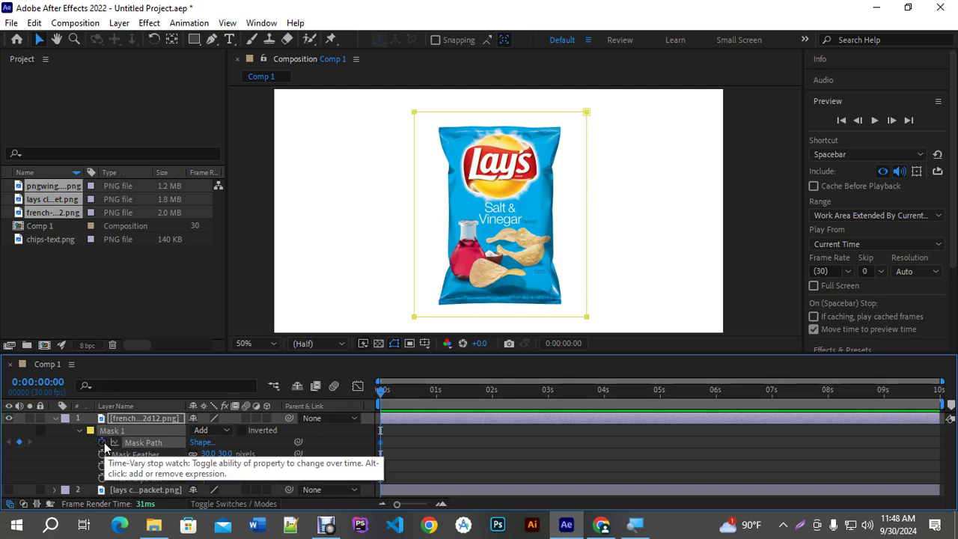
left_click_drag(383, 401, 436, 427)
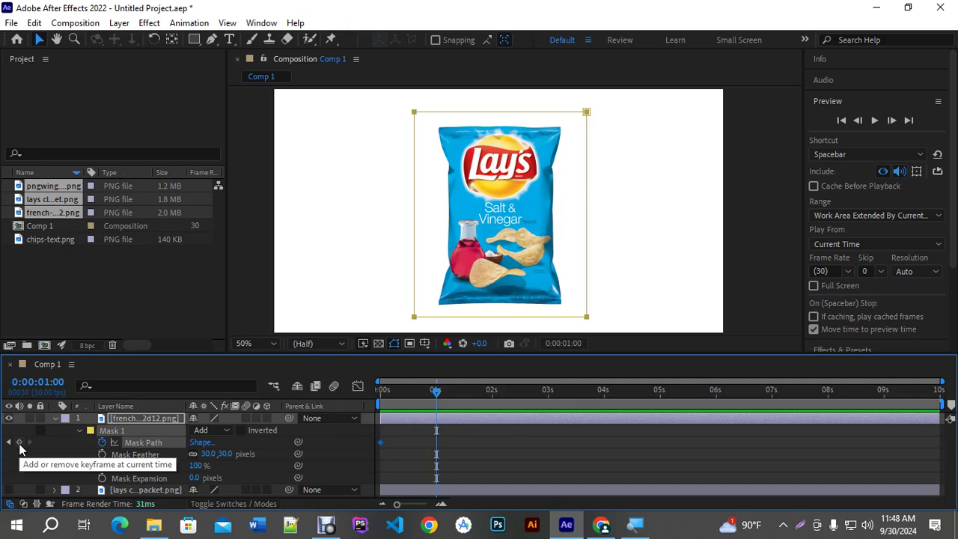
mouse_move(437, 390)
left_mouse_down()
mouse_move(372, 393)
mouse_move(436, 396)
left_mouse_up()
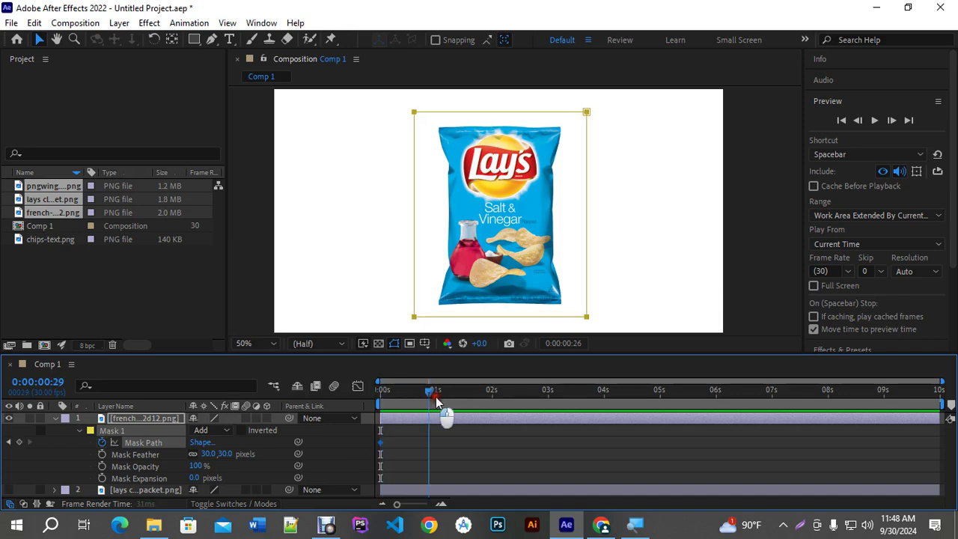
left_click(19, 442)
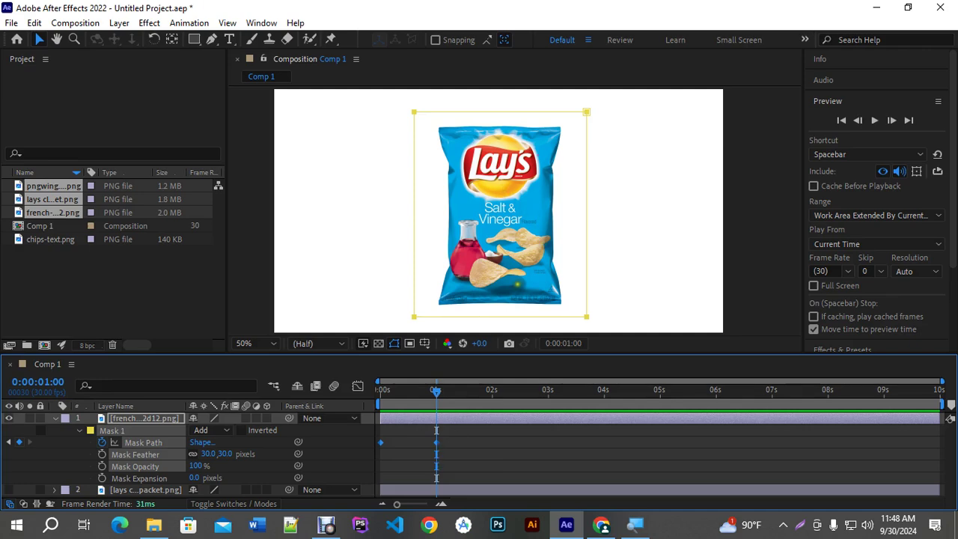
At 0:00:01:00, move the two upper corner points of the blue packet's mask down onto its lower edge
left_click_drag(438, 407, 382, 408)
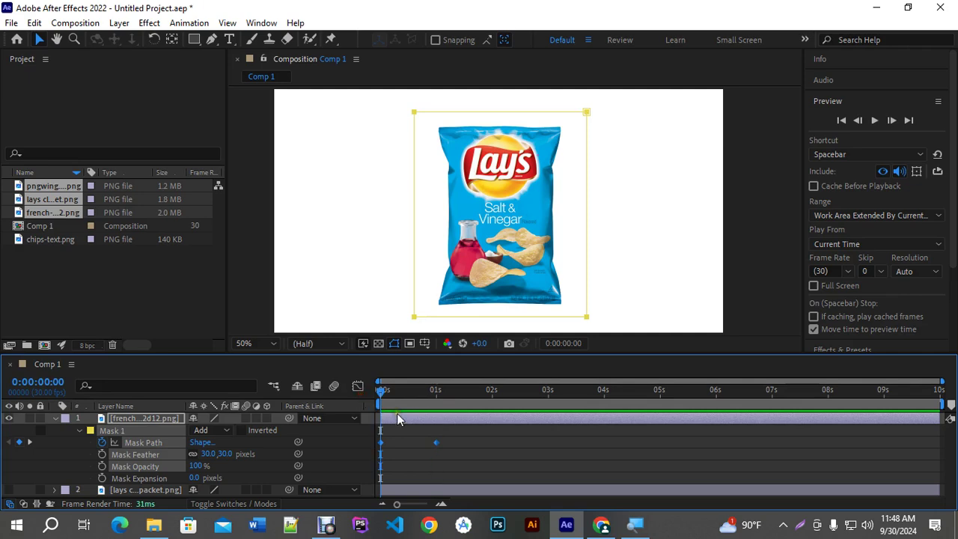
left_click(381, 442)
left_click(38, 39)
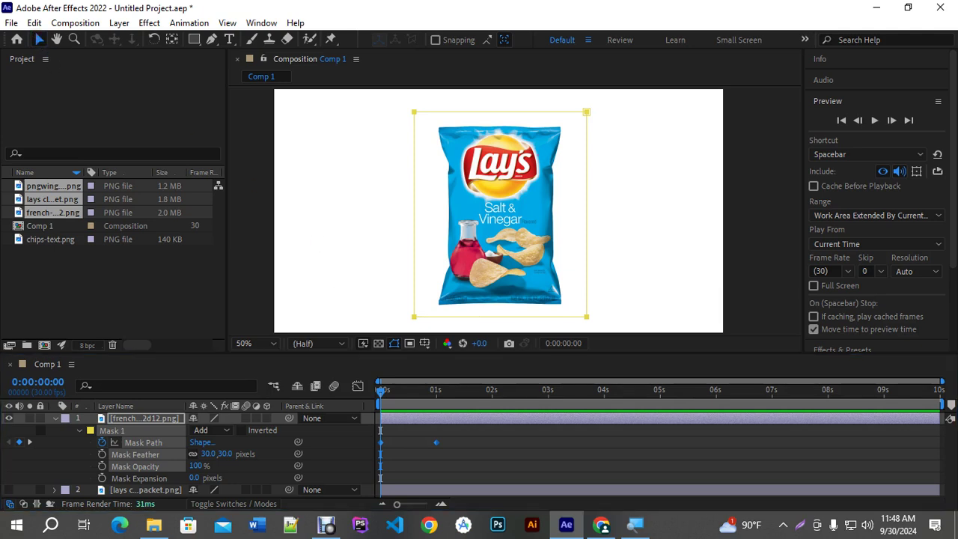
left_click_drag(378, 307, 611, 315)
left_click_drag(387, 99, 608, 132)
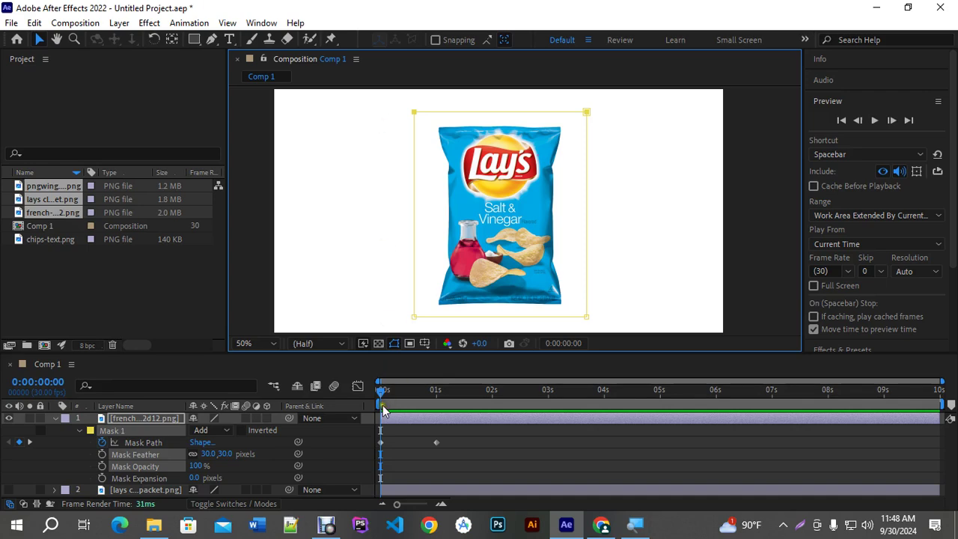
left_click_drag(382, 391, 437, 405)
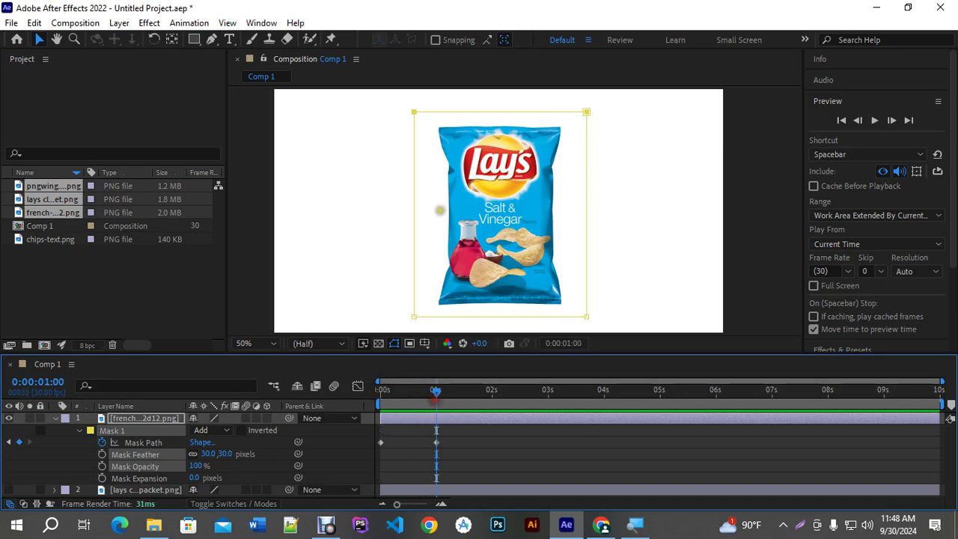
left_click_drag(380, 98, 608, 133)
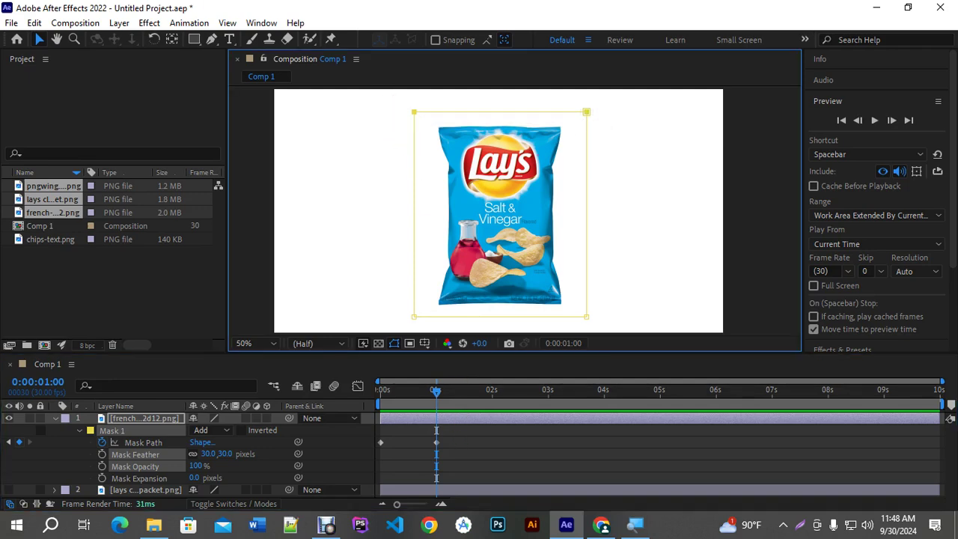
left_click_drag(377, 98, 575, 315)
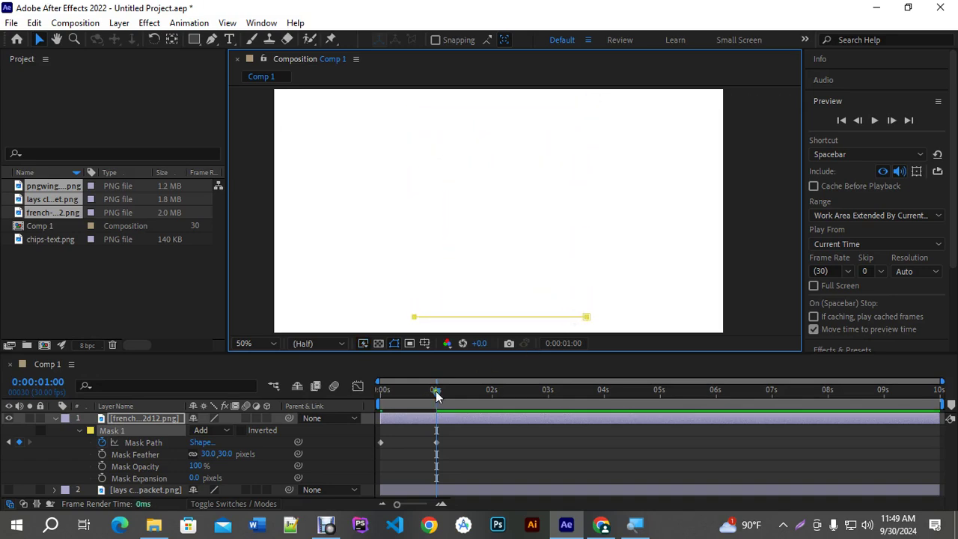
Return to 0:00:00:00 and preview the blue packet's Mask Path animation
left_click_drag(438, 391, 380, 390)
left_click(490, 458)
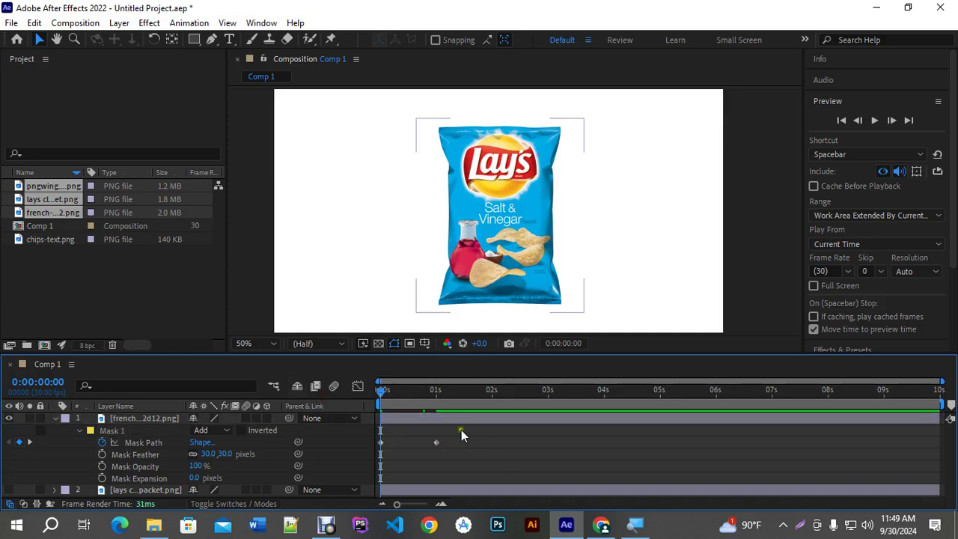
left_click(382, 392)
mouse_move(382, 392)
left_mouse_down()
mouse_move(432, 411)
mouse_move(382, 407)
left_mouse_up()
key("space")
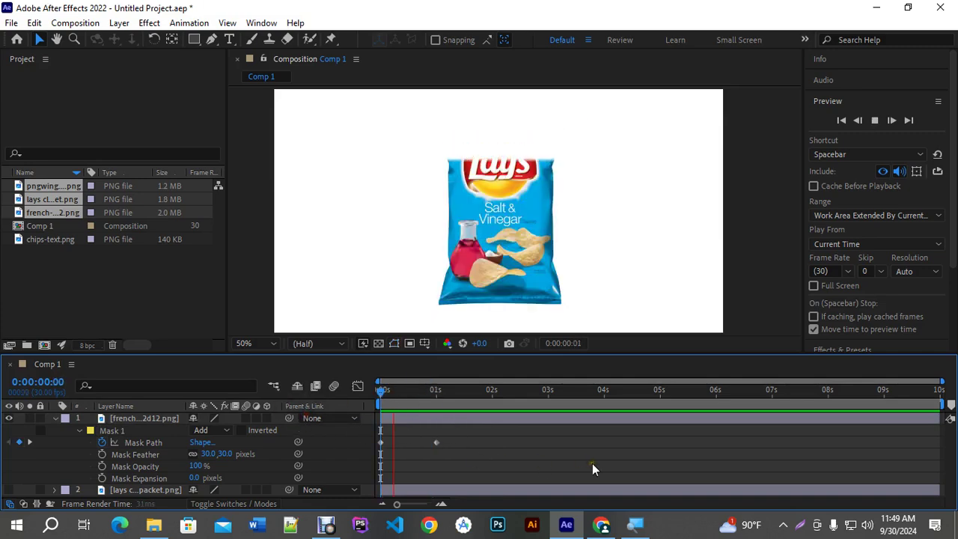
key("space")
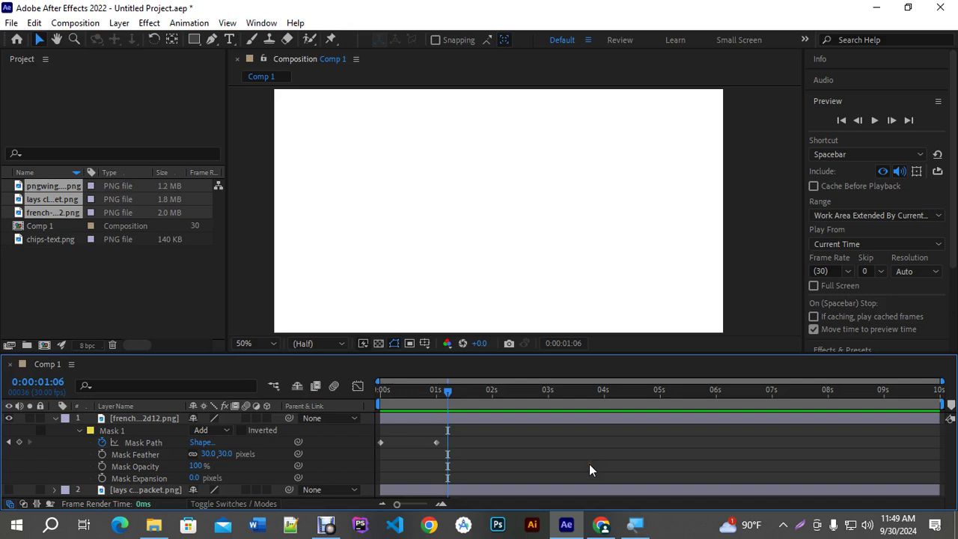
Apply Easy Ease to both Mask Path keyframes of the blue packet
key("Home")
left_click_drag(491, 457, 358, 440)
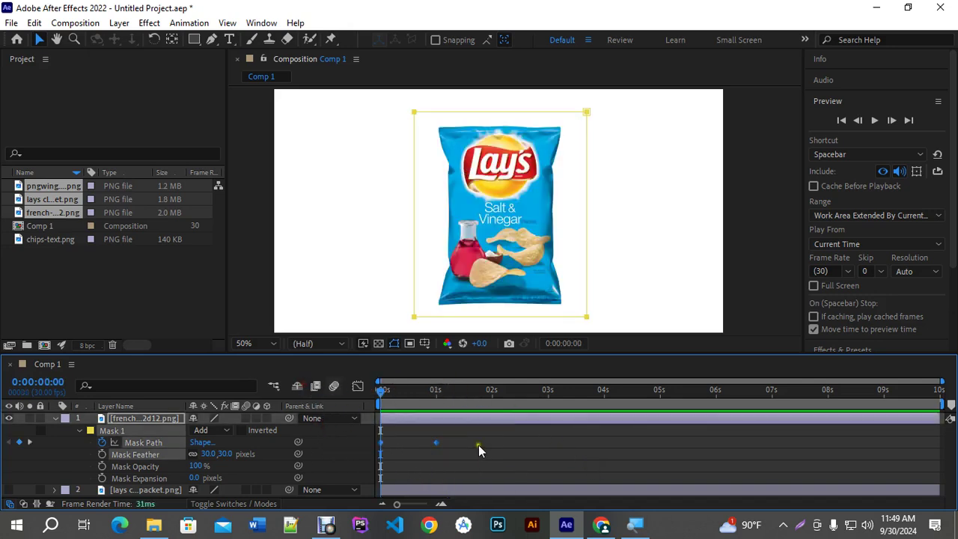
key("F9")
Make the red packet layer visible and preview the mask transition from the blue packet to the red one
left_click(56, 419)
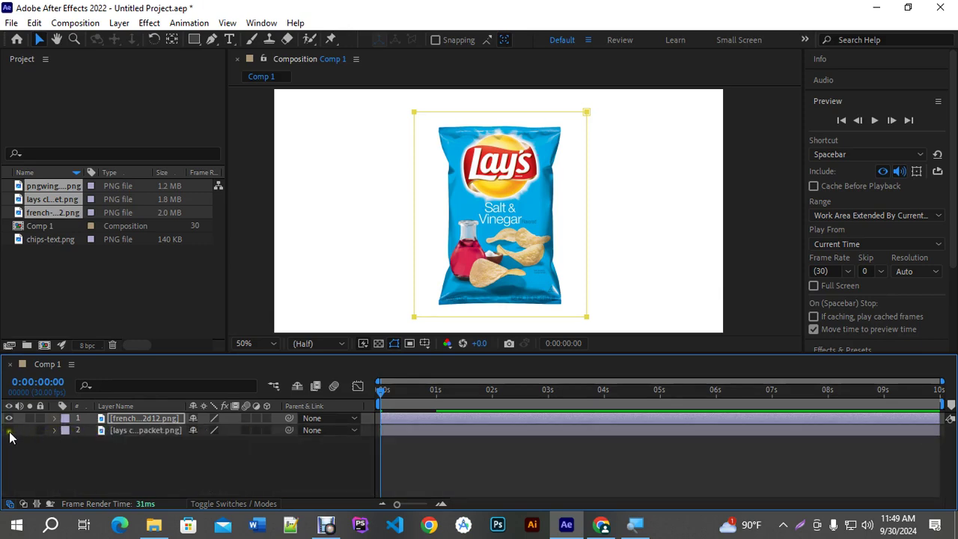
left_click(186, 459)
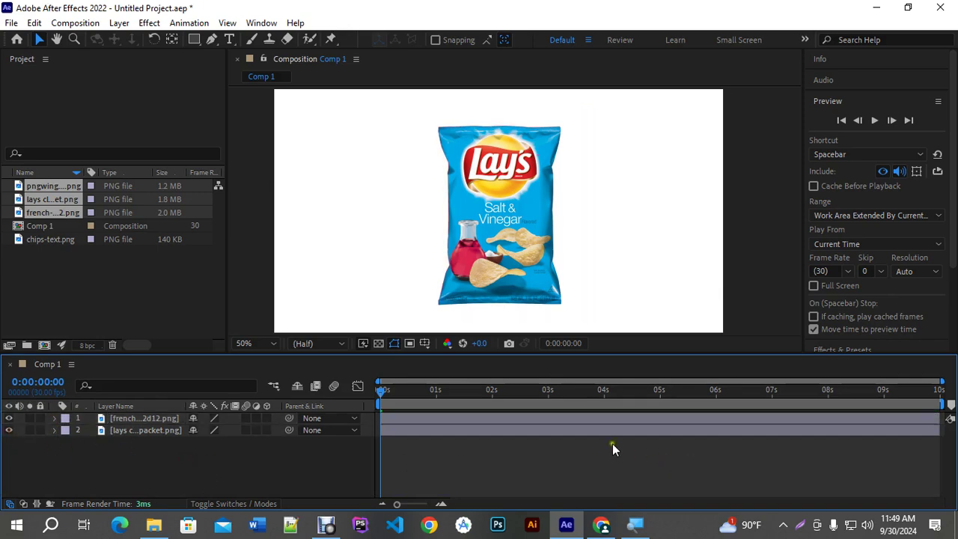
key("m")
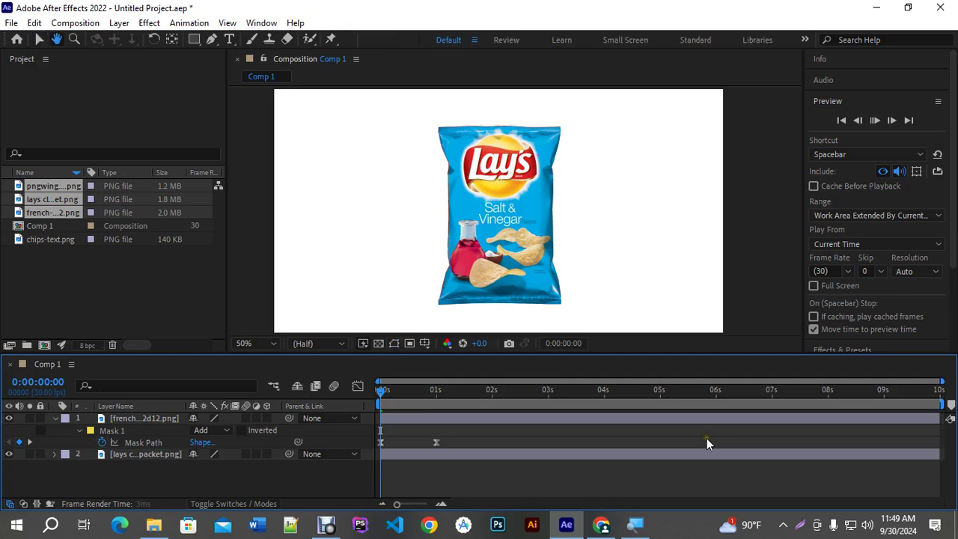
key("space")
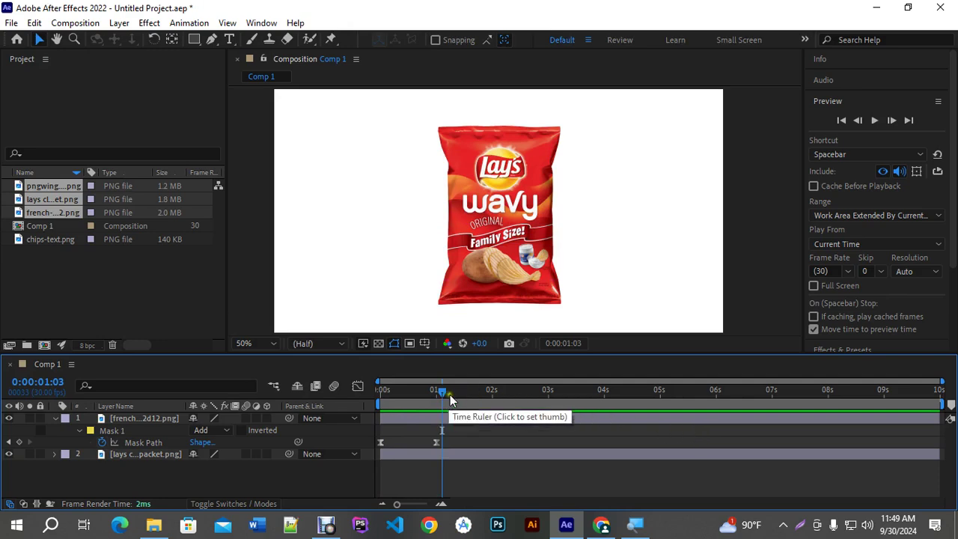
left_click_drag(450, 401, 366, 401)
mouse_move(382, 399)
left_mouse_down()
mouse_move(434, 417)
mouse_move(318, 395)
left_mouse_up()
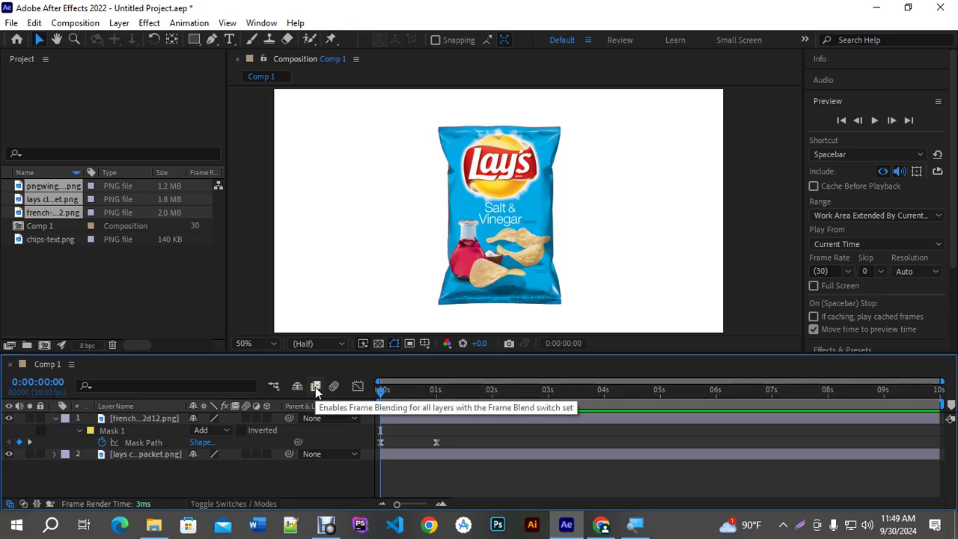
key("space")
key("space")
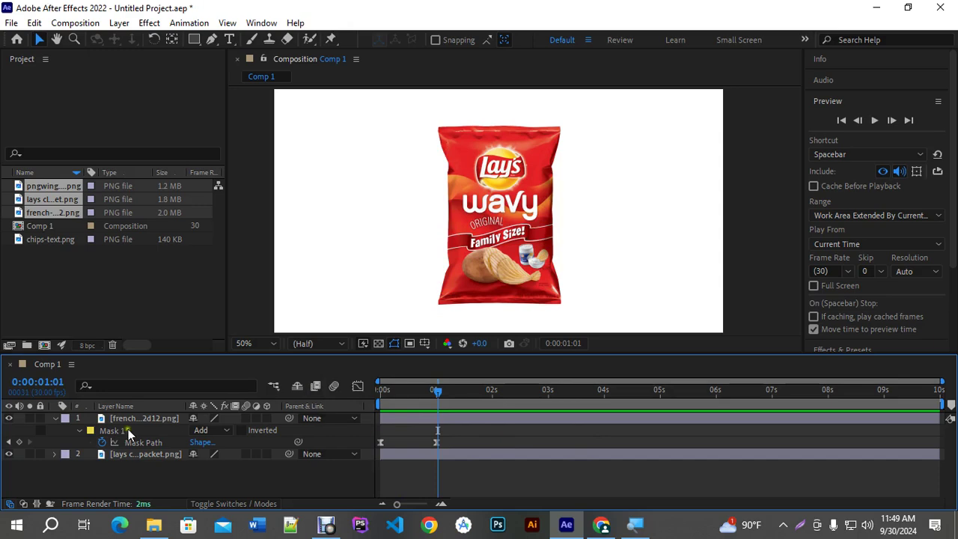
Hide the red packet layer and, back at 0:00:00:00, remove all Mask Path keyframes from the blue packet
left_click(9, 454)
left_click(125, 458)
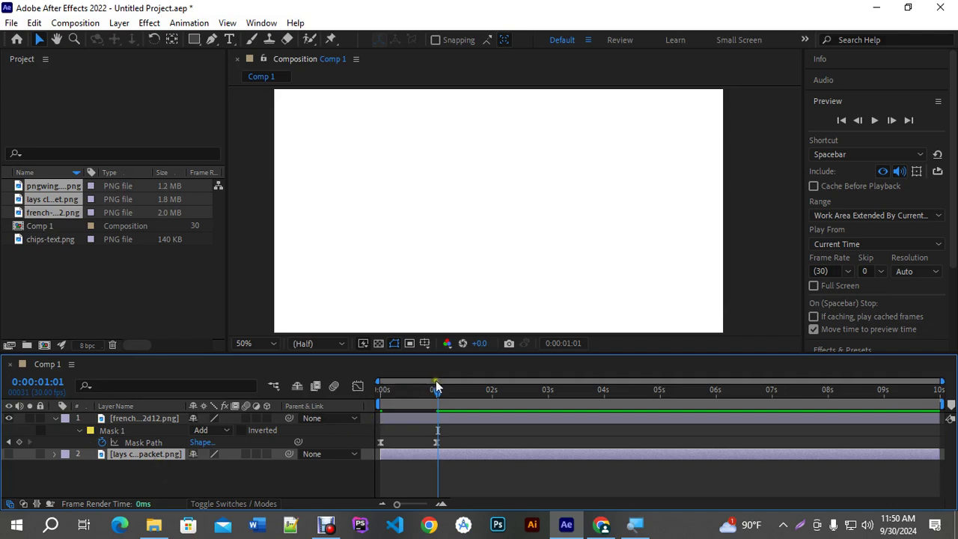
left_click_drag(438, 387, 382, 387)
left_click(147, 420)
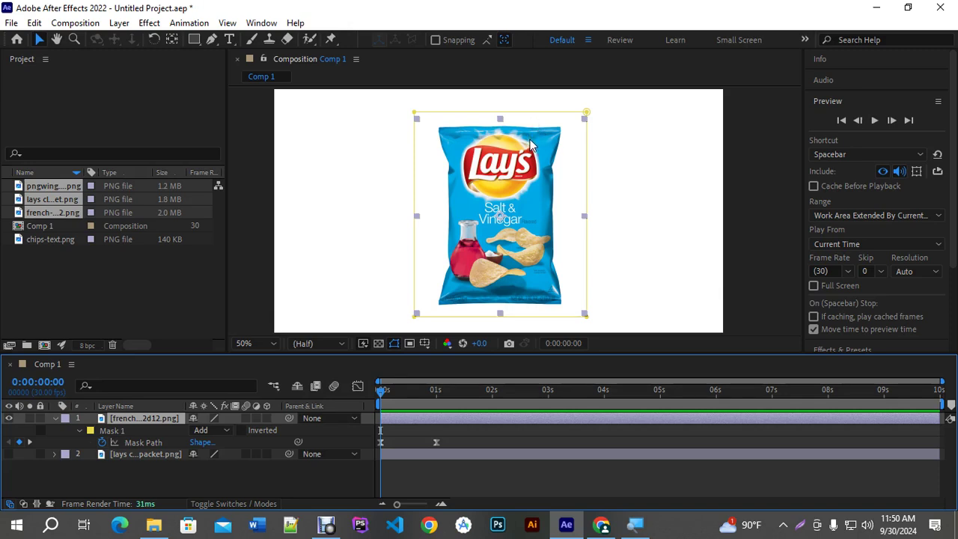
left_click_drag(449, 431, 365, 458)
left_click(101, 442)
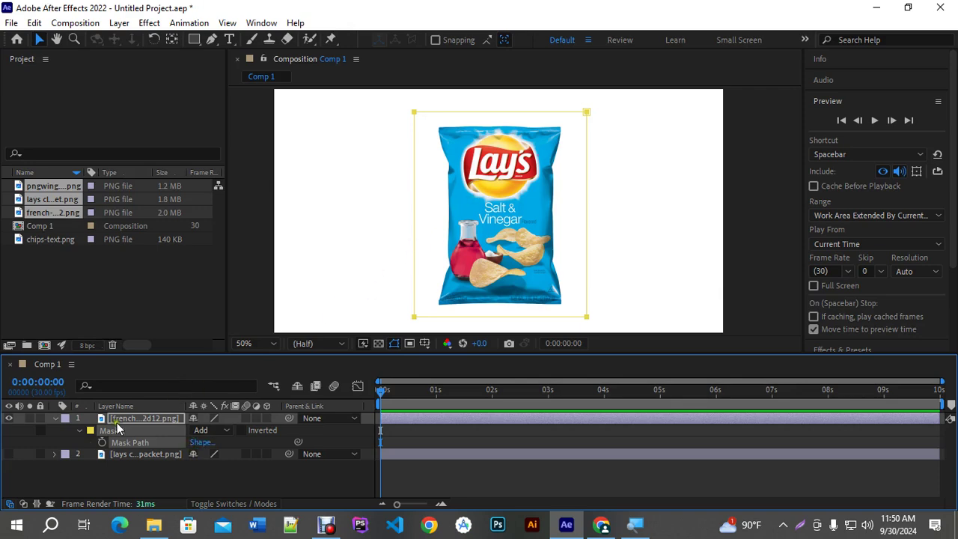
Toggle the red packet's visibility and try moving the blue packet sideways, undoing the move
left_click(54, 417)
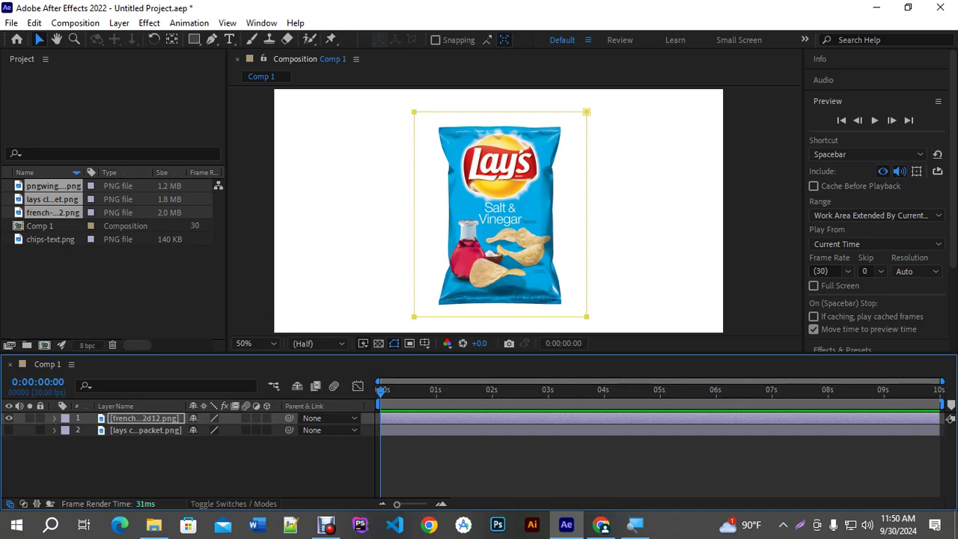
left_click(123, 418)
left_click(9, 430)
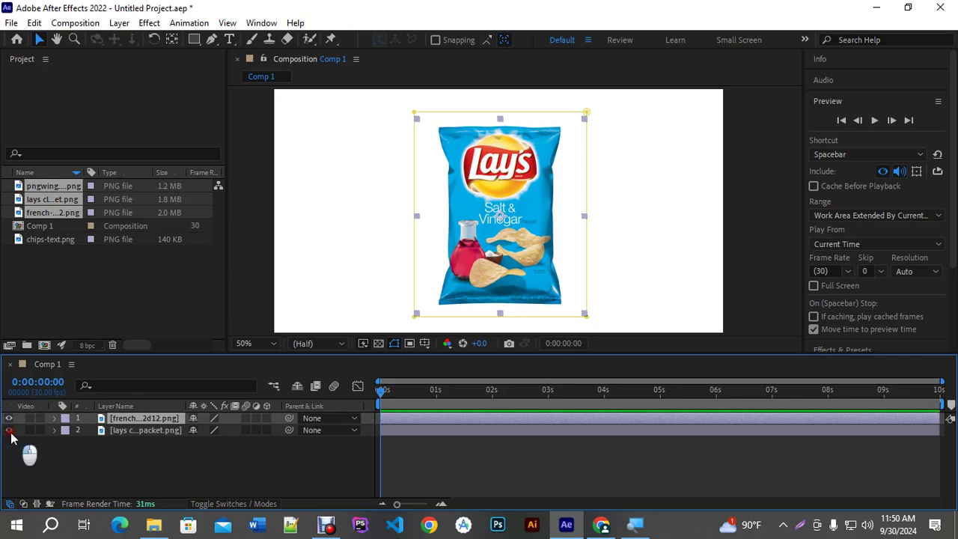
left_click(10, 431)
left_click(143, 430)
left_click_drag(507, 238, 539, 238)
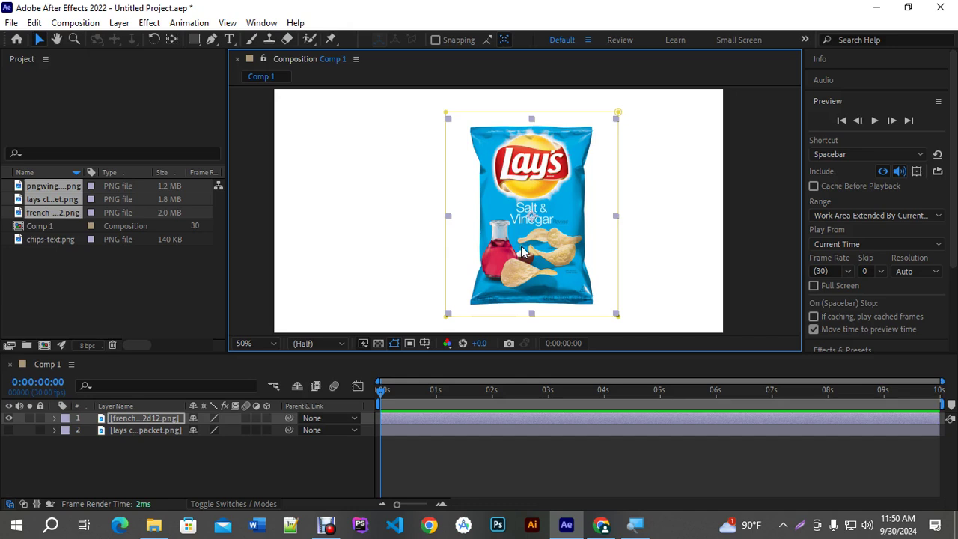
key("ctrl+z")
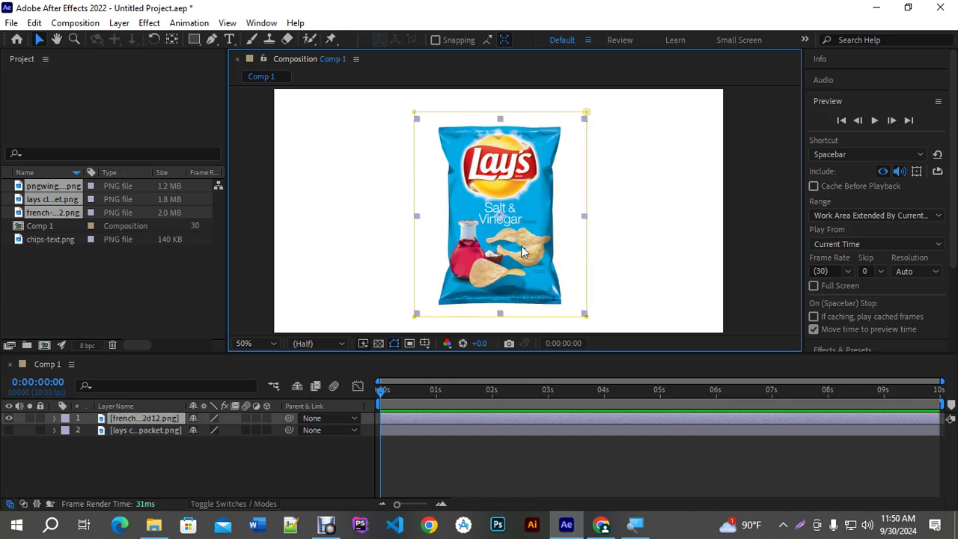
Reveal the blue packet's mask properties, add Mask Path keyframes at 0:00:00:00 and 0:00:01:00, and return the current time to 0:00:00:00
left_click(55, 420)
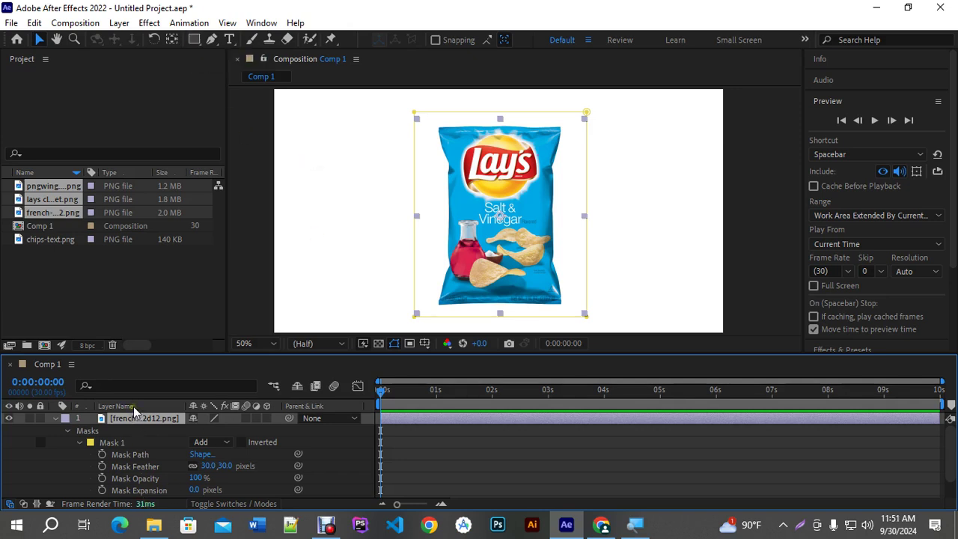
key("m")
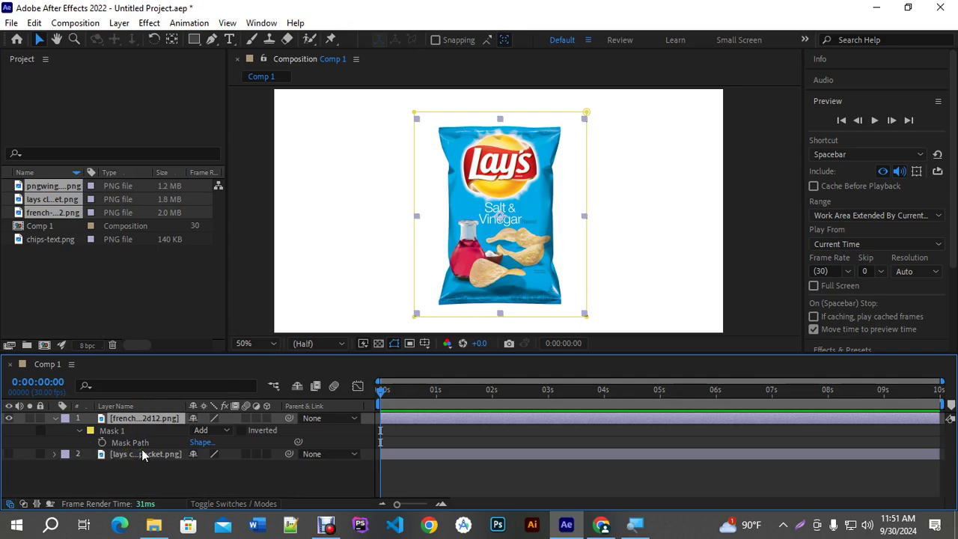
key("m")
key("m")
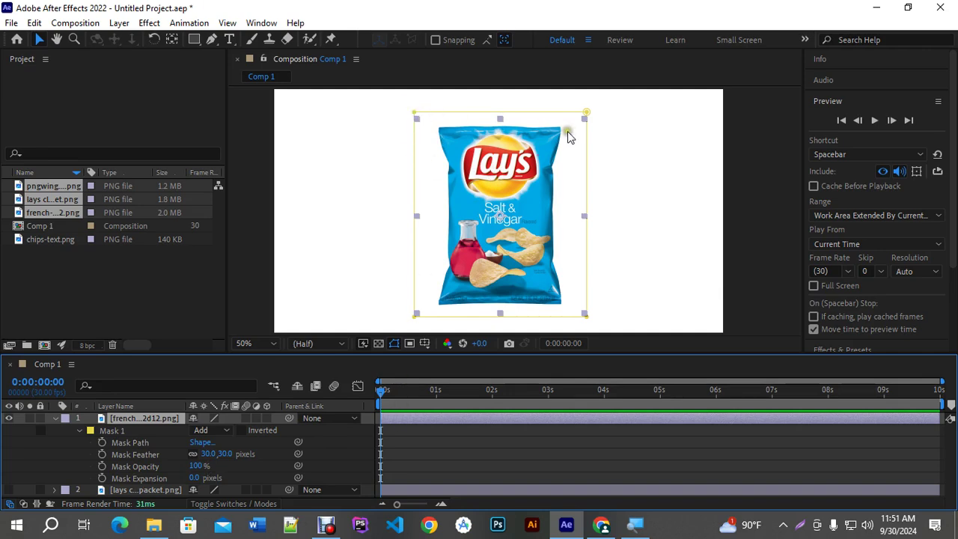
left_click(103, 442)
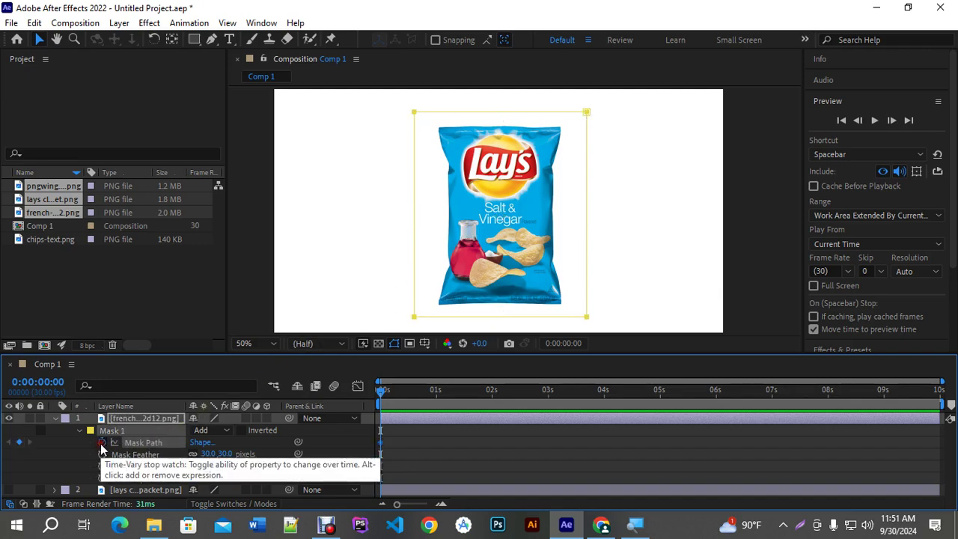
left_click_drag(382, 395, 439, 398)
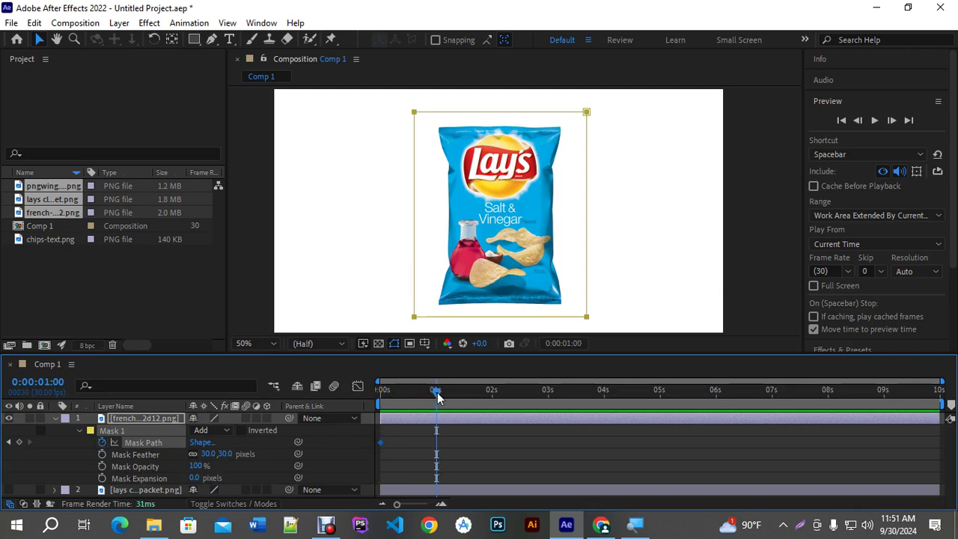
left_click(19, 441)
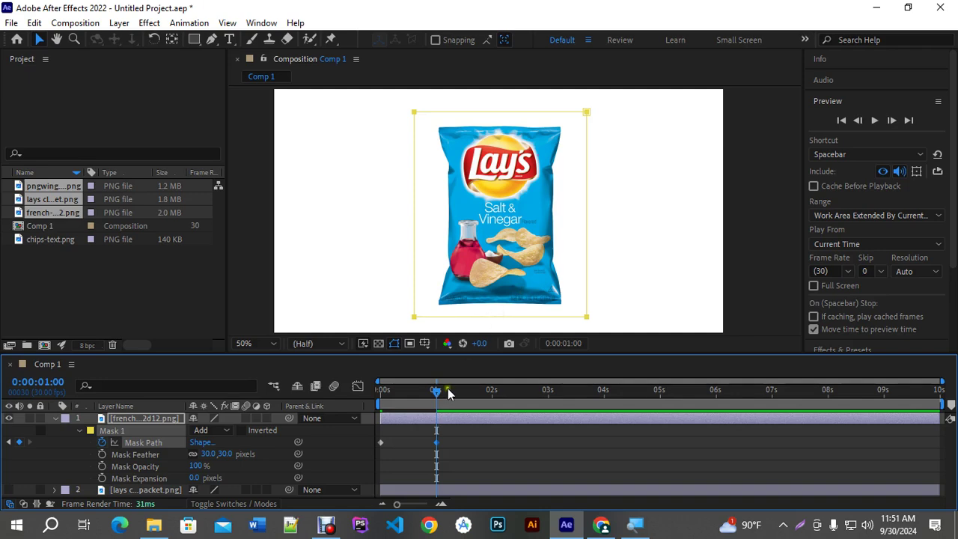
left_click_drag(436, 392, 380, 394)
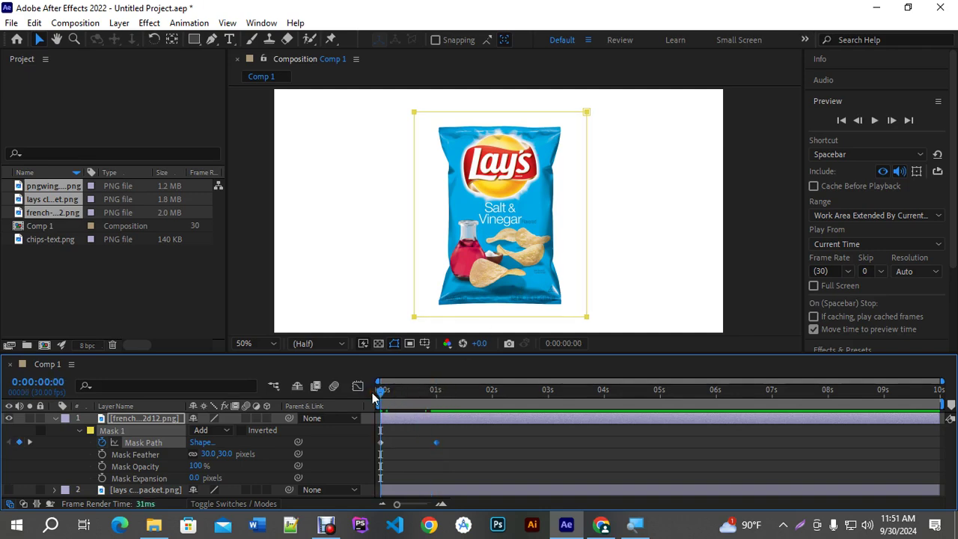
At 0:00:01:00, collapse the blue packet's mask by lowering its top edge to the bottom edge, and return to 0:00:00:00
left_click_drag(381, 391, 435, 393)
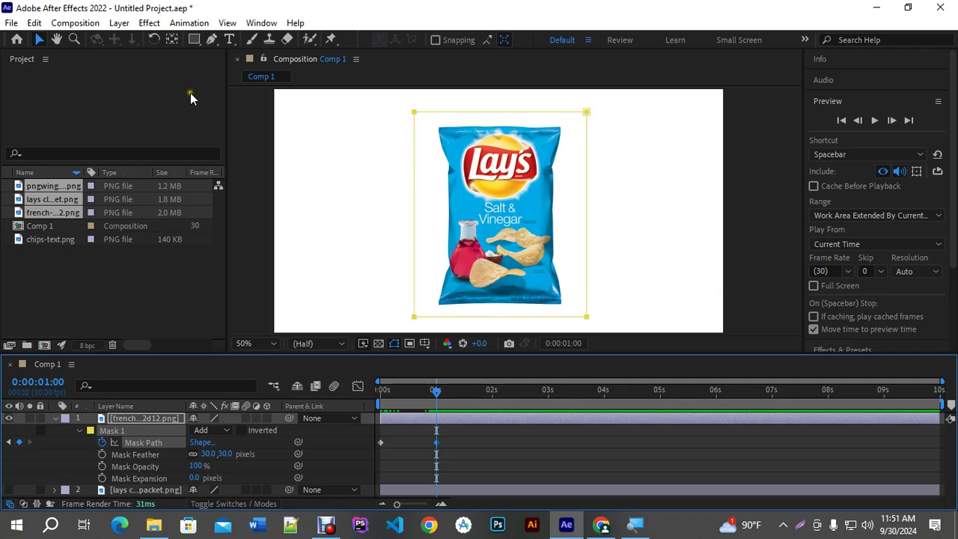
left_click(40, 41)
left_click_drag(377, 98, 583, 315)
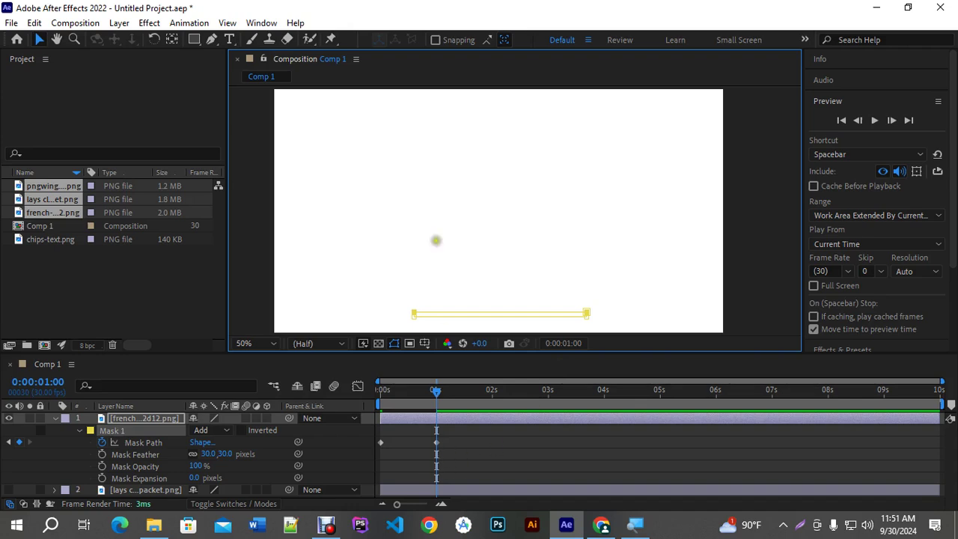
left_click_drag(443, 409, 380, 409)
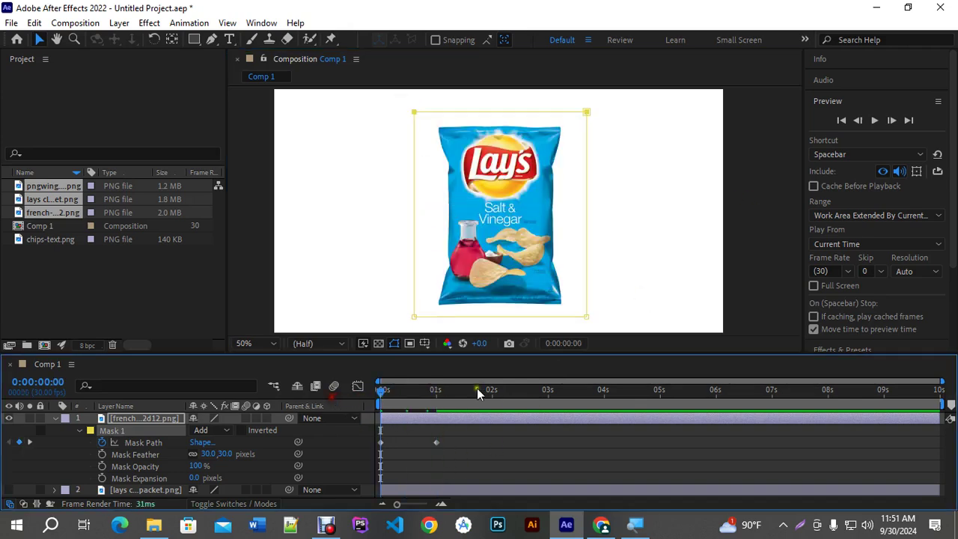
Fold up the blue packet layer's properties, preview its mask animation, and return to 0:00:00:00
left_click_drag(383, 390, 320, 418)
left_click(55, 417)
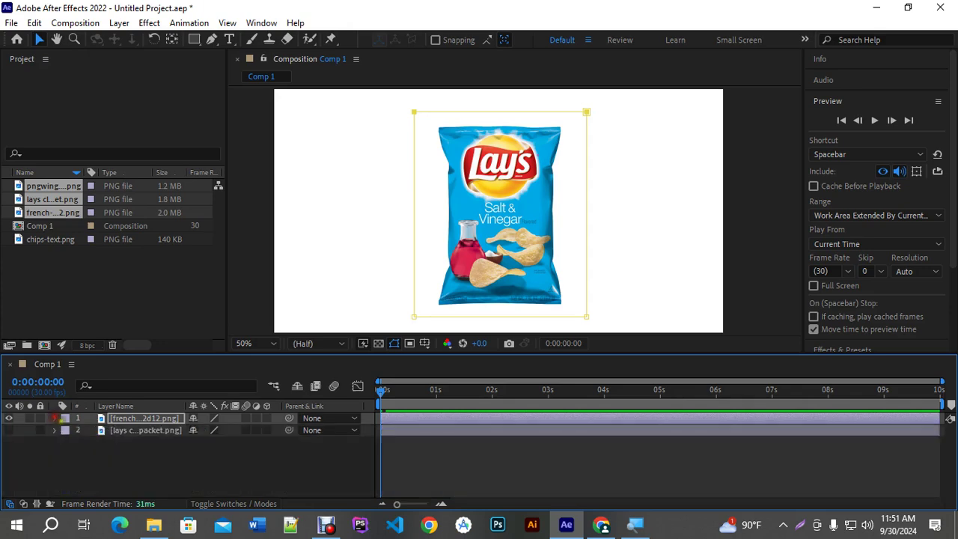
left_click(144, 454)
key("space")
key("space")
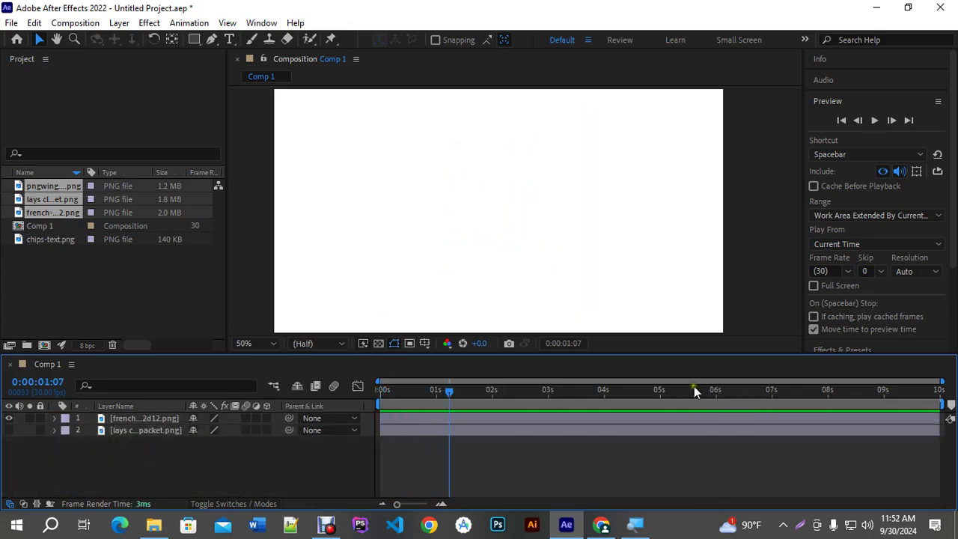
left_click_drag(453, 390, 352, 389)
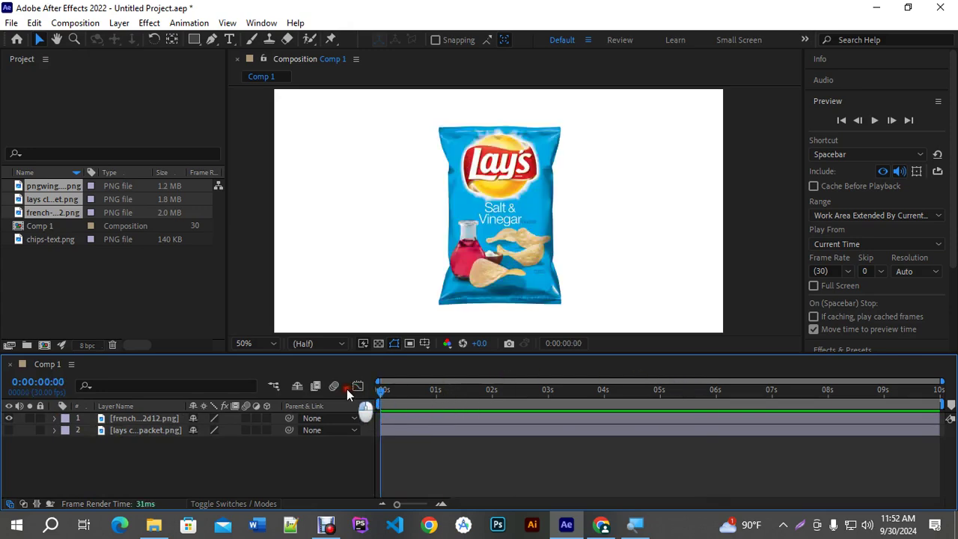
Show the blue packet's Mask Path keyframes and set the current time to 0:00:01:00
left_click(396, 414)
key("m")
left_click_drag(428, 429, 377, 458)
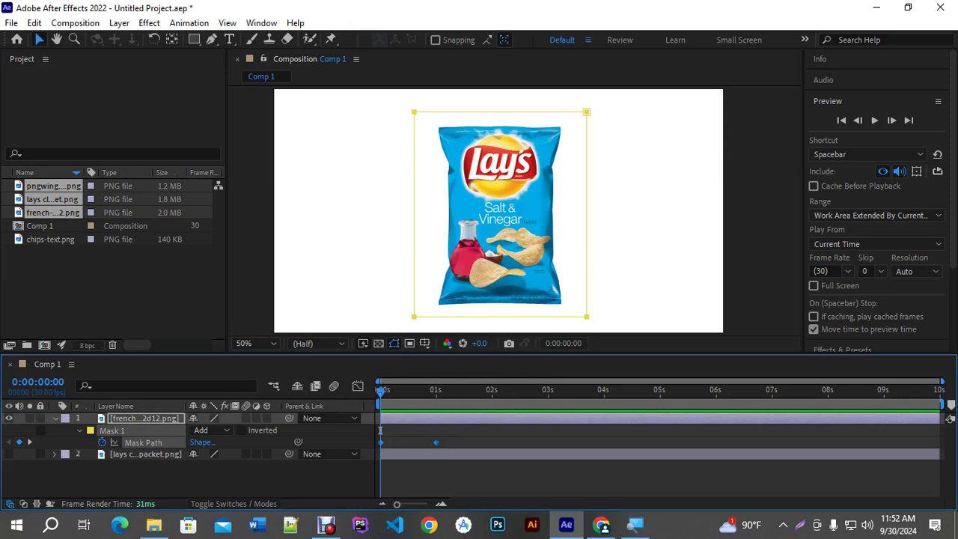
left_click(383, 417)
key("k")
mouse_move(435, 390)
left_mouse_down()
mouse_move(359, 393)
mouse_move(435, 394)
left_mouse_up()
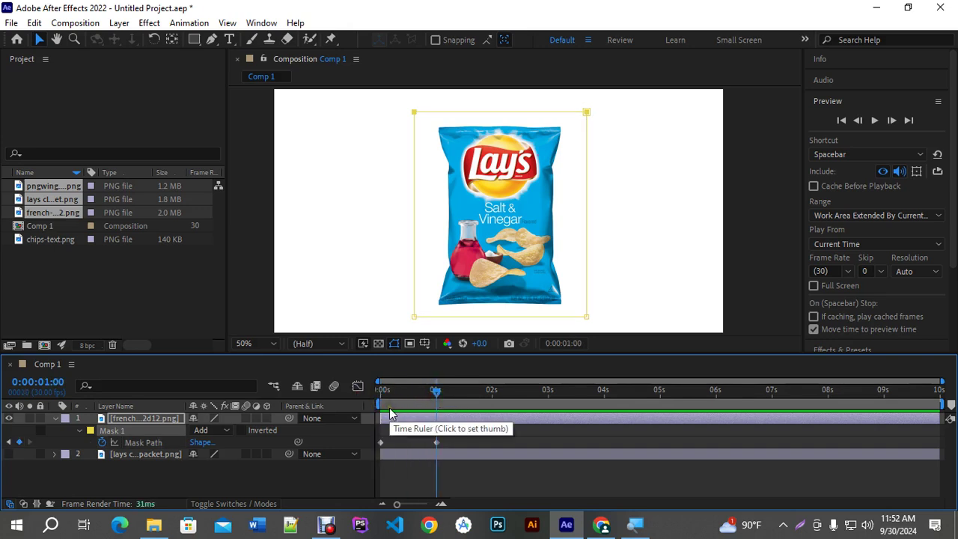
Try lowering the mask's top edge and undo it; at 0:00:00:00, collapse the mask by raising its bottom edge to the top
left_click_drag(397, 104, 586, 300)
key("ctrl+z")
left_click_drag(436, 393, 362, 392)
left_click_drag(365, 297, 586, 108)
left_click_drag(382, 394, 317, 423)
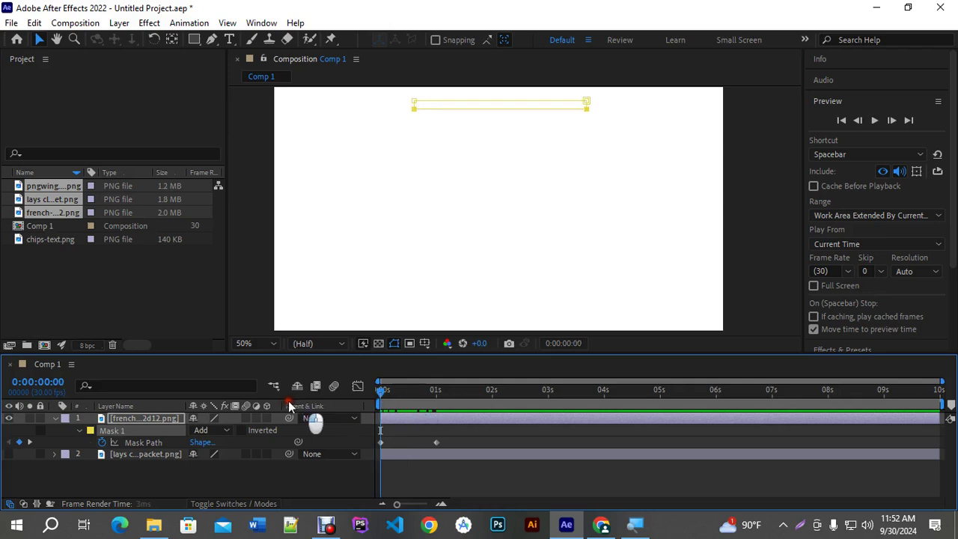
Preview the blue packet being revealed downward by the mask animation
left_click(463, 475)
key("space")
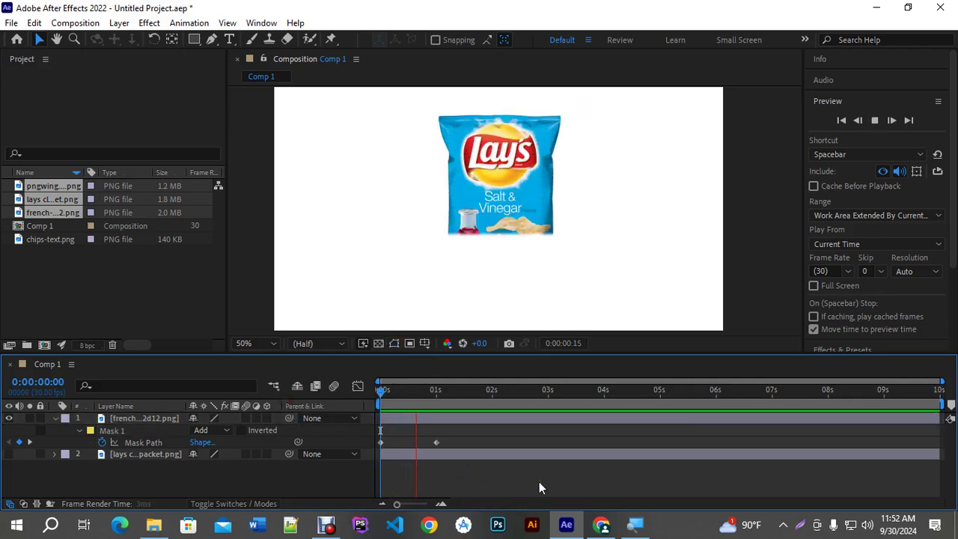
key("space")
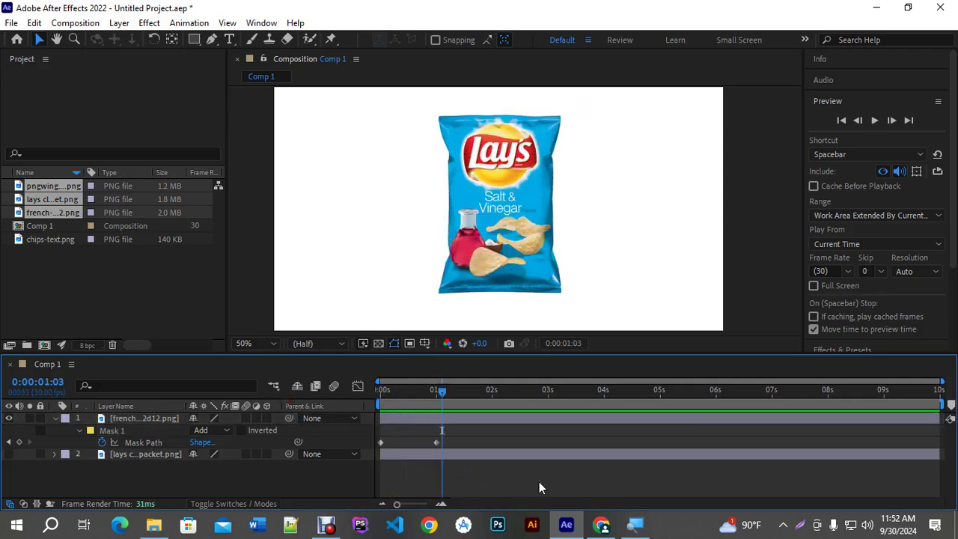
Keep the mask full at 0:00:00:00 and flatten it onto its bottom edge at 0:00:01:00 so the blue packet wipes away downward
key("Home")
left_click(416, 410)
left_click_drag(380, 390, 437, 409)
left_click_drag(392, 96, 587, 301)
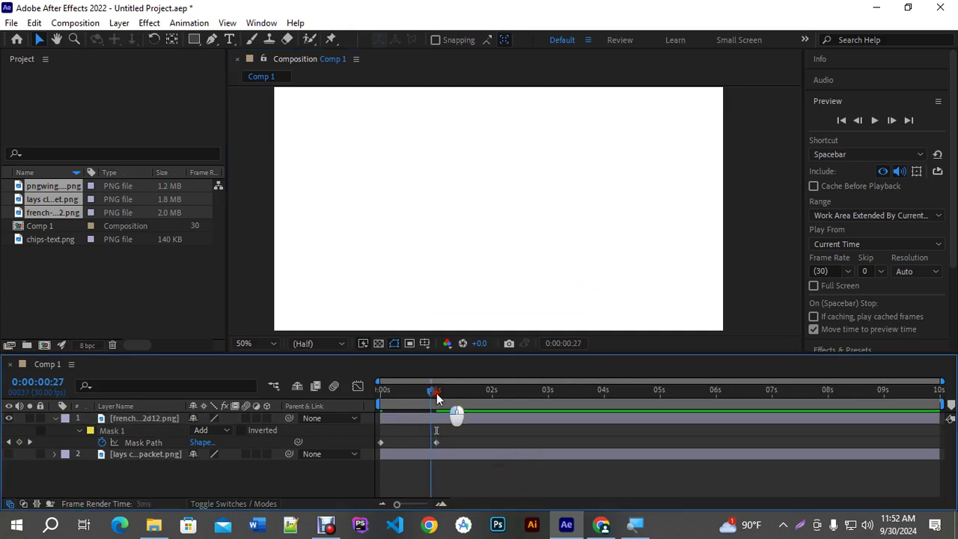
Preview the blue packet's downward wipe and inspect the partly masked frame at 0:00:00:17
key("Home")
key("space")
key("space")
left_click_drag(447, 393, 341, 400)
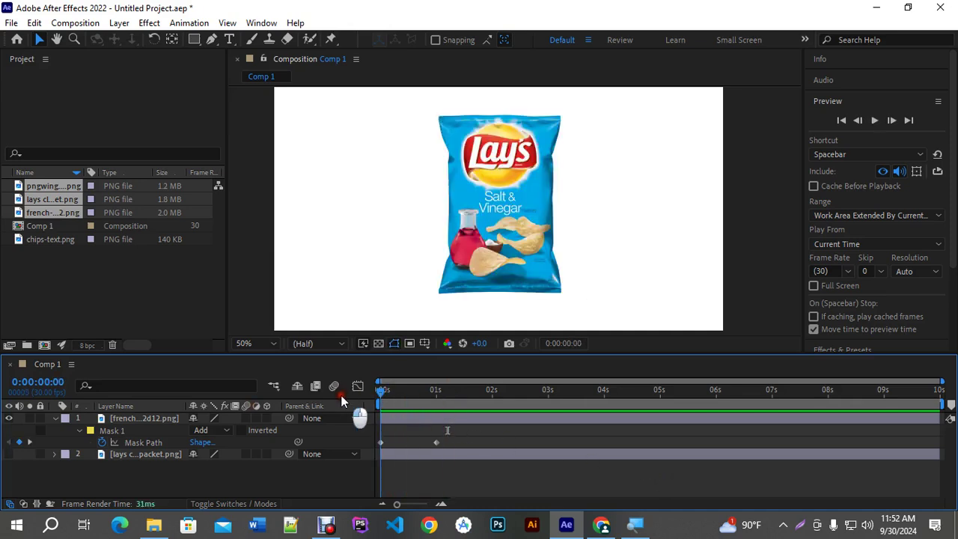
left_click(408, 405)
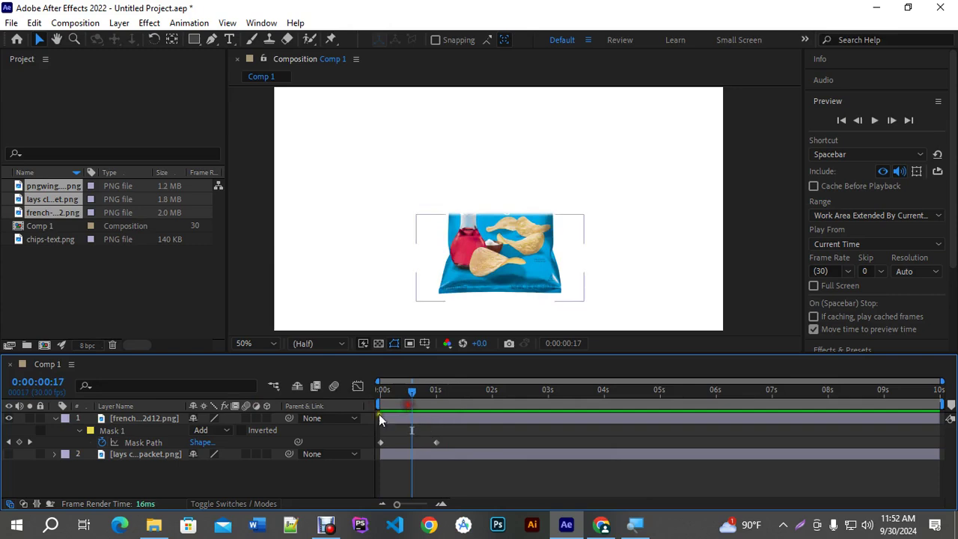
Show the red packet, hide the blue packet, and shift the red packet horizontally to the right
left_click(8, 454)
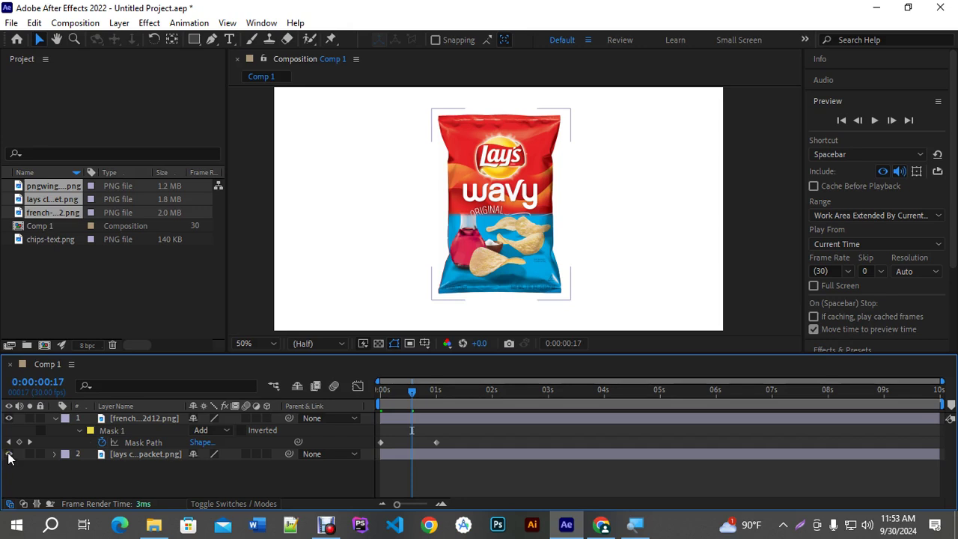
left_click(133, 419)
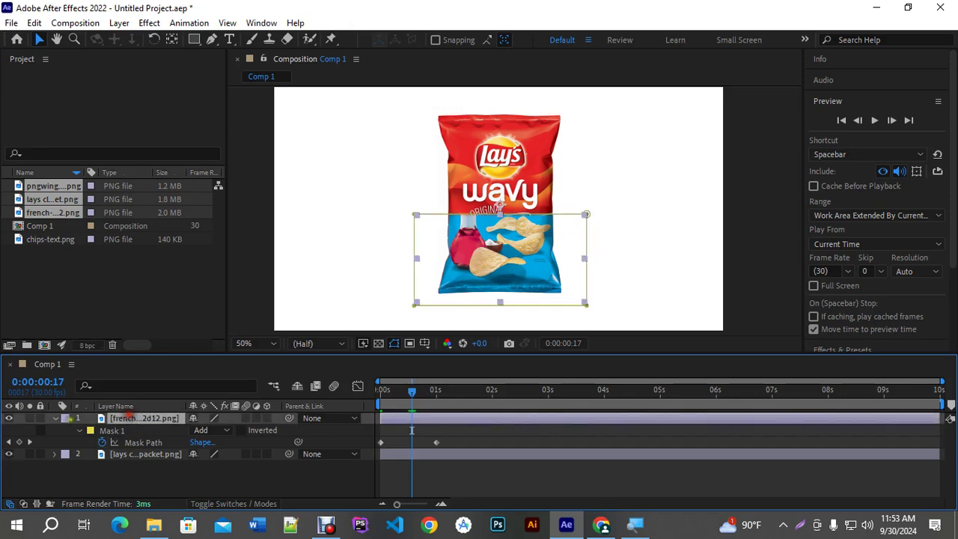
left_click(8, 418)
left_click(137, 456)
left_click_drag(486, 190, 543, 190)
Toggle the packets' visibility and scrub between 0:00:00:00 and 0:00:00:23 to compare the wipe with and without the red packet
left_click(8, 454)
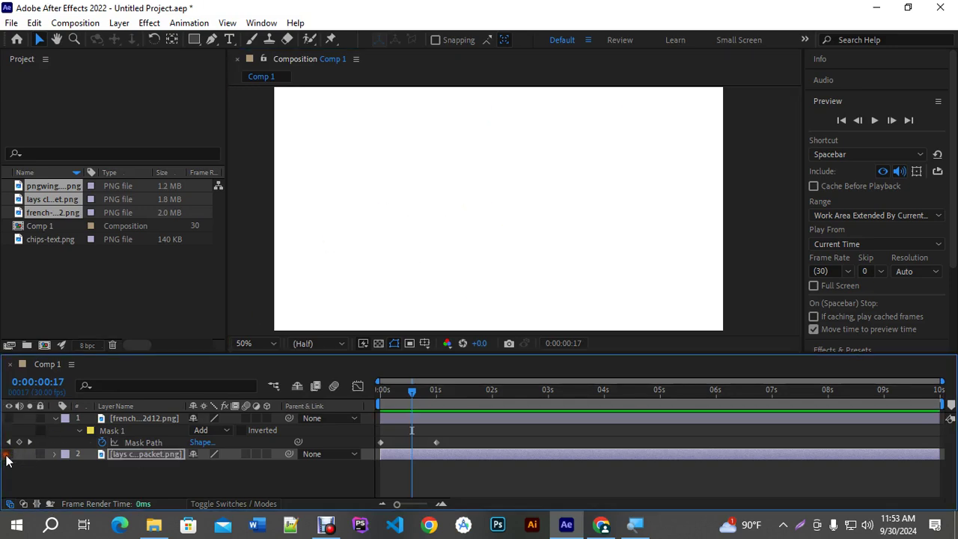
left_click(5, 463)
left_click(8, 418)
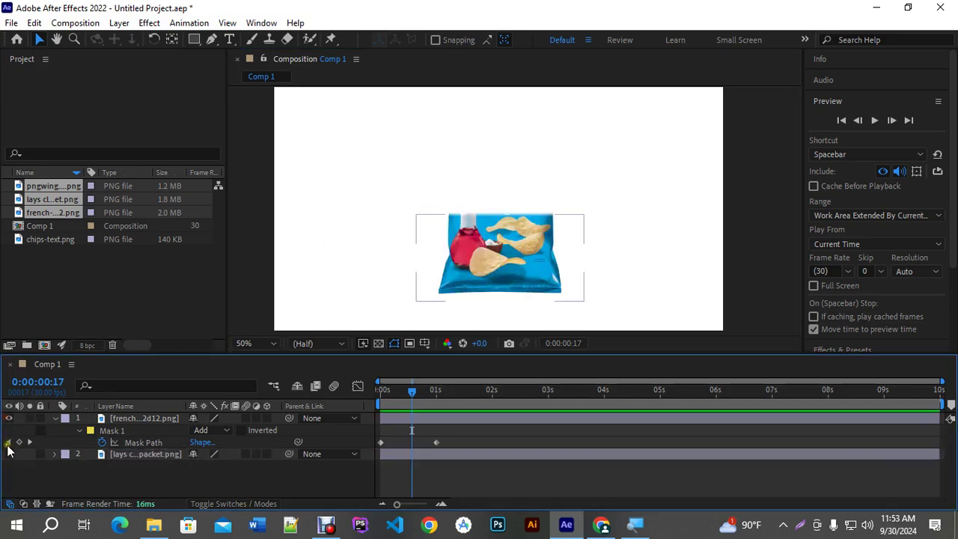
left_click(8, 454)
mouse_move(411, 394)
left_mouse_down()
mouse_move(384, 395)
mouse_move(423, 408)
left_mouse_up()
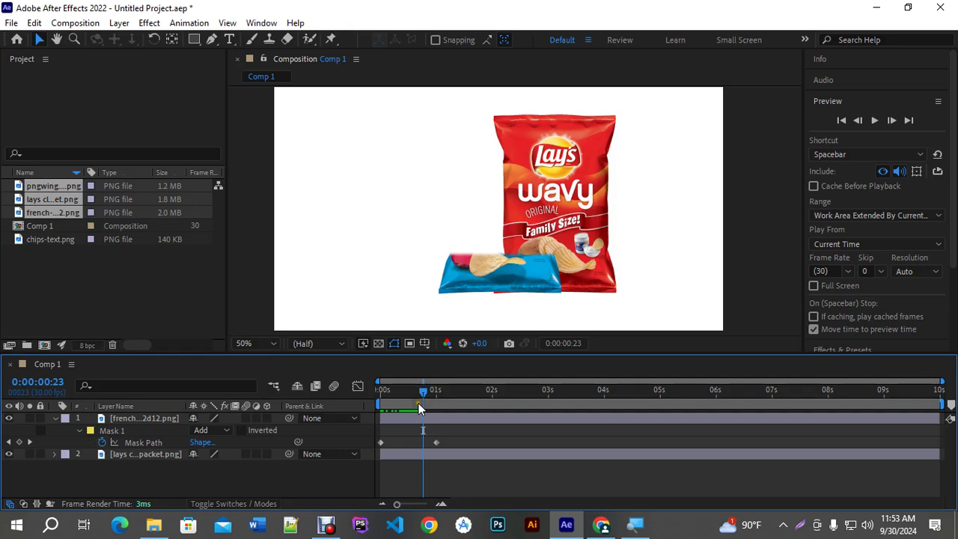
left_click(411, 394)
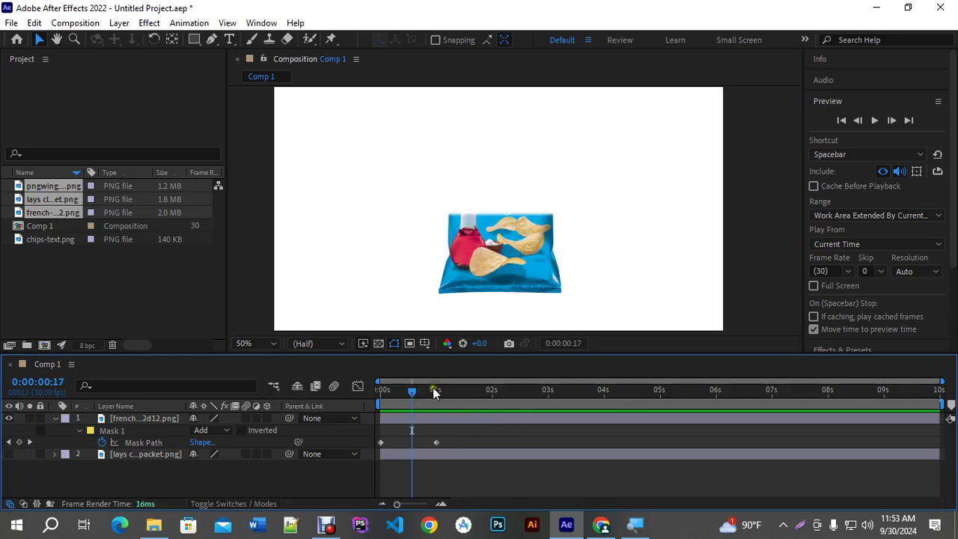
left_click(8, 453)
key("Home")
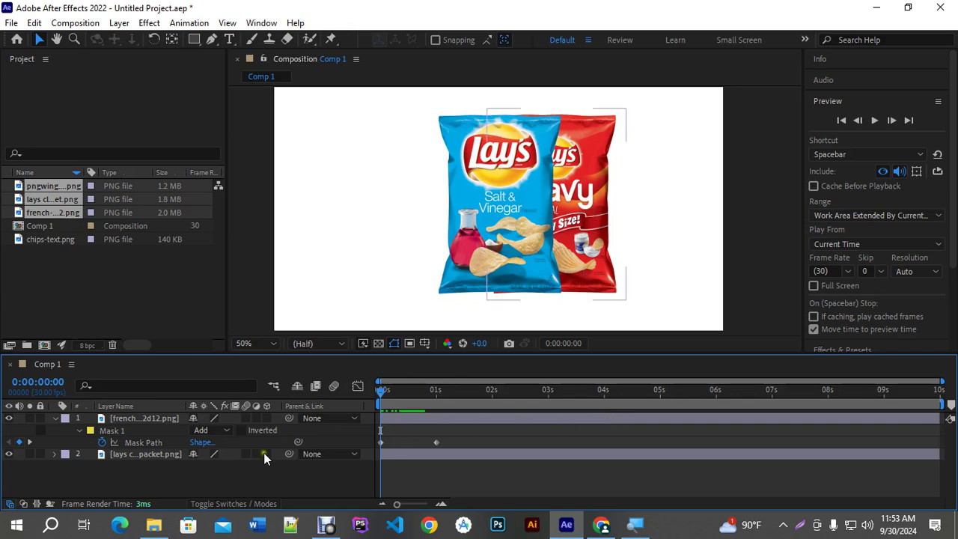
left_click(412, 389)
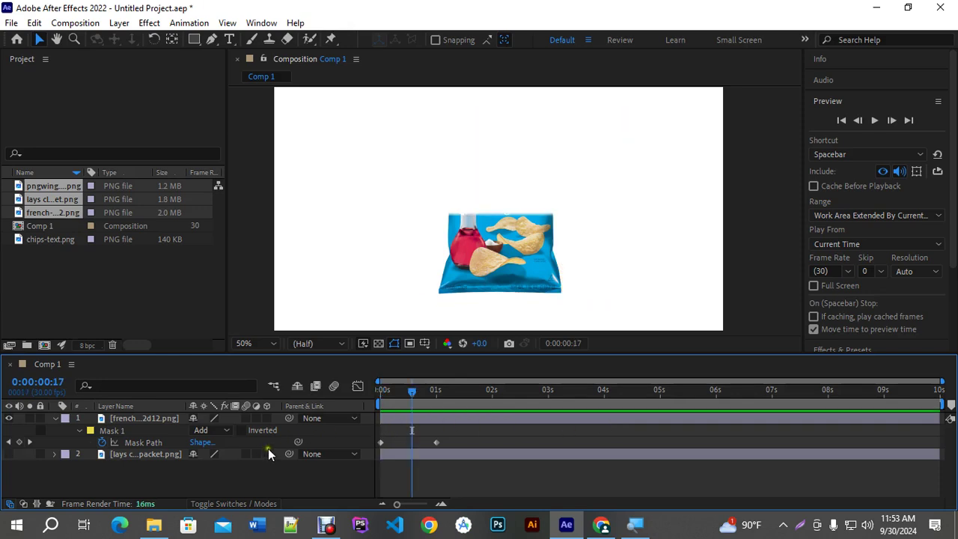
key("Home")
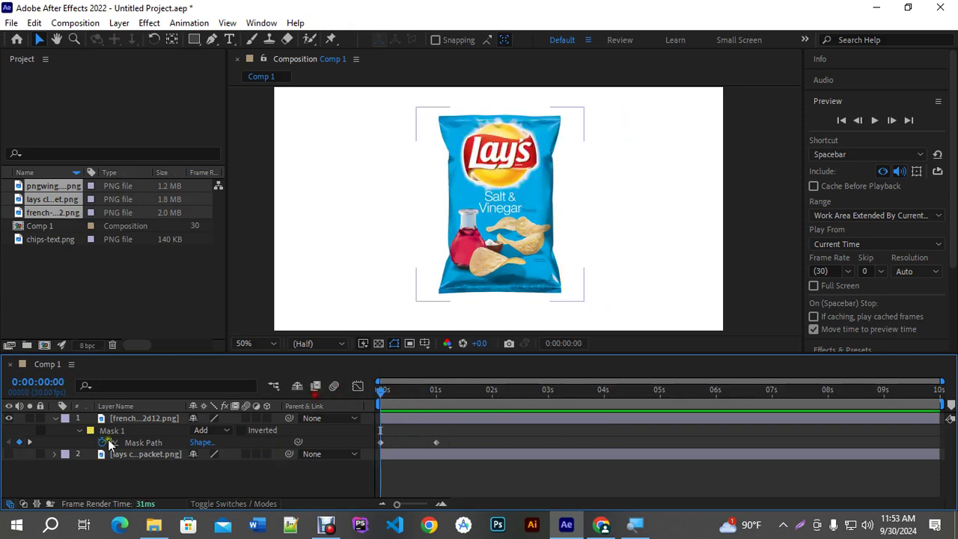
Undo the visibility changes, show only the red packet, and nudge it left back to the blue packet's position
left_click(9, 453)
key("ctrl+z")
key("ctrl+z")
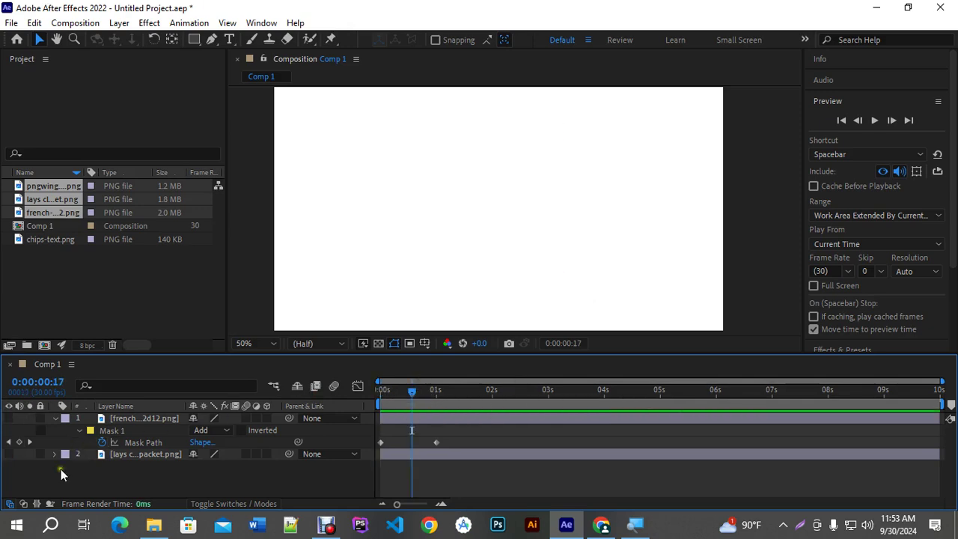
left_click(9, 454)
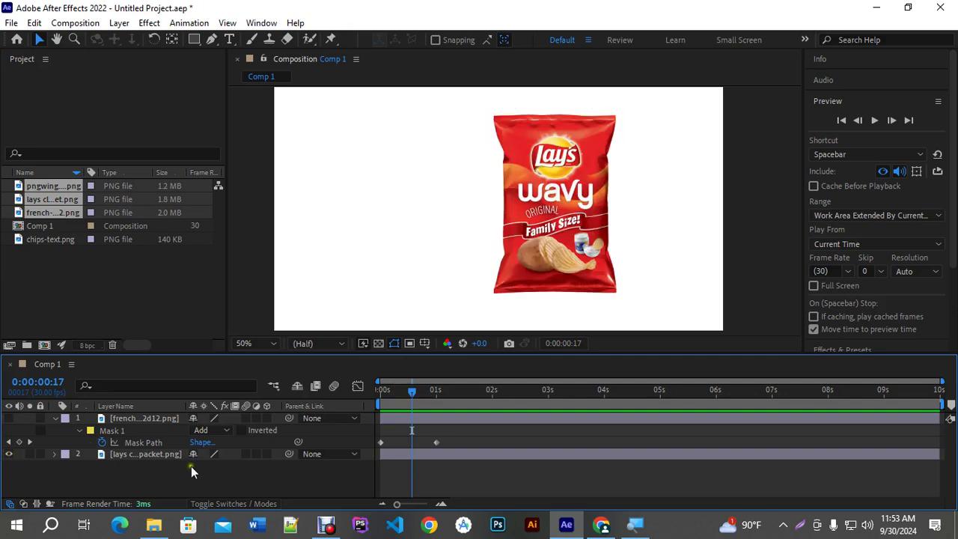
key("KP_2")
key("shift+Left")
key("shift+Left")
key("shift+Left")
key("shift+Left")
key("shift+Left")
key("shift+Left")
key("shift+Left")
key("shift+Left")
key("shift+Left")
key("shift+Left")
key("shift+Left")
key("shift+Left")
key("shift+Left")
key("shift+Left")
key("shift+Left")
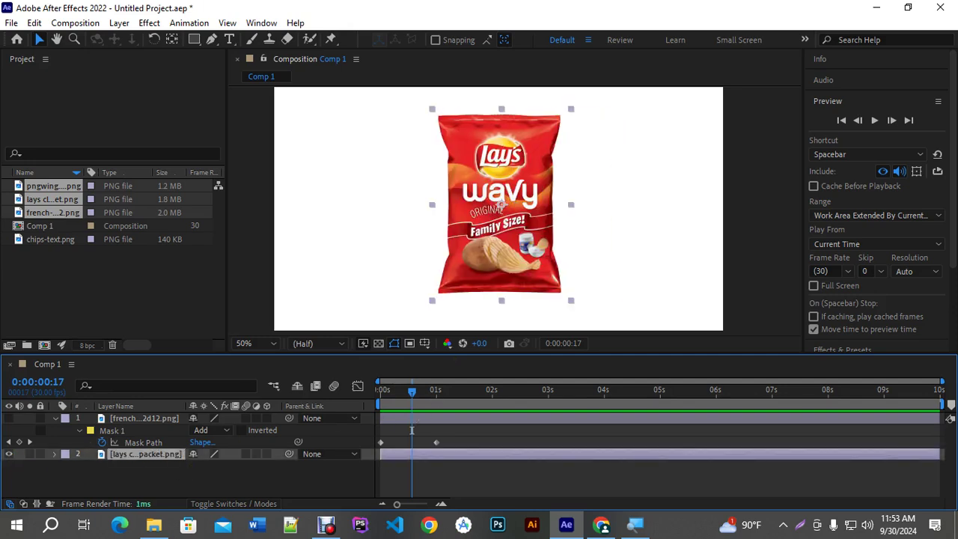
Return to 0:00:00:00, make the blue packet visible again, and preview its wipe over the red packet
left_click_drag(406, 392, 382, 390)
key("space")
left_click(8, 417)
key("space")
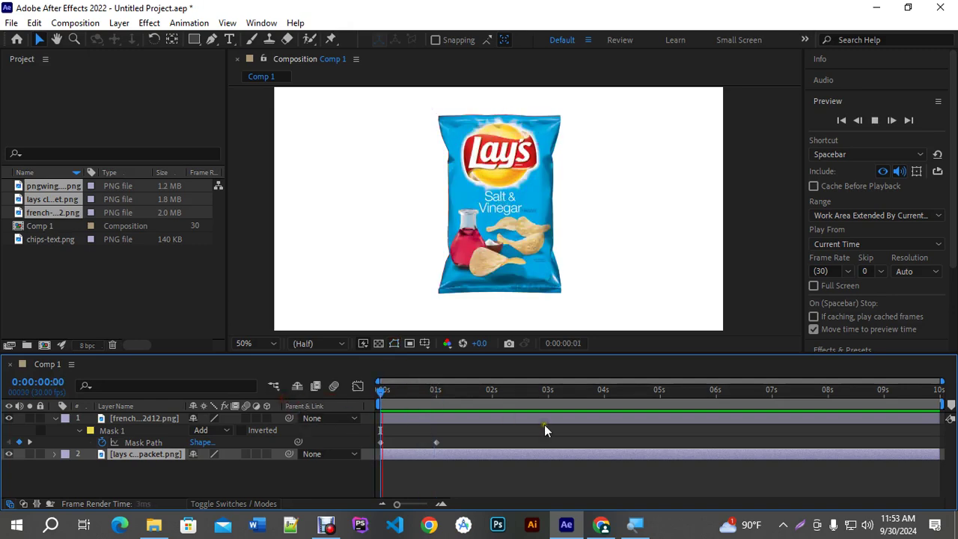
Shorten the work area to end shortly after the 0:00:01:00 keyframe and preview the packet transition in a loop
left_click_drag(437, 391, 443, 395)
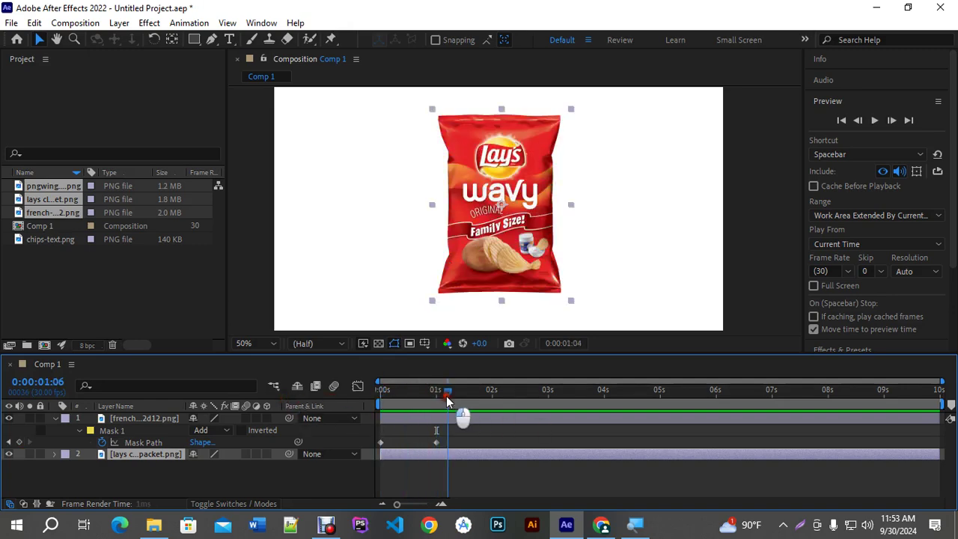
key("space")
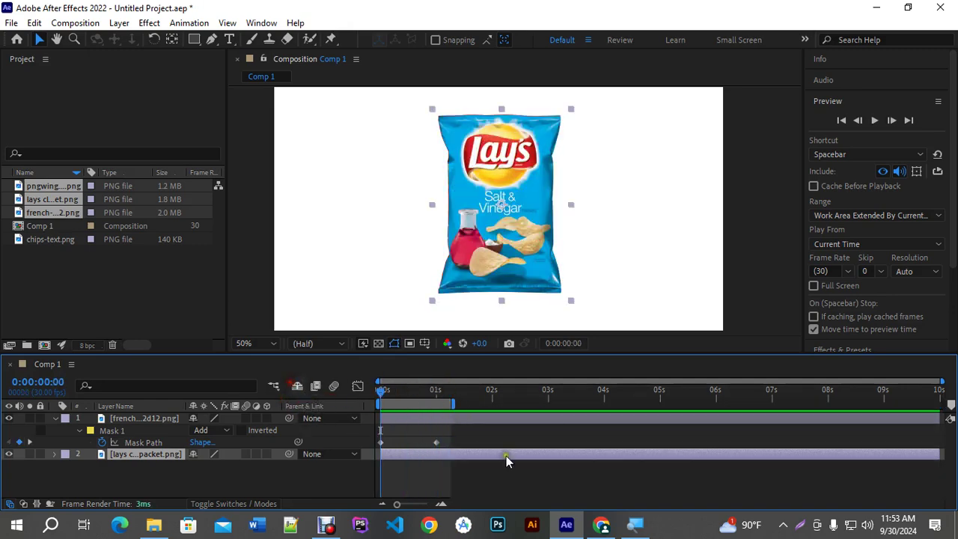
left_click(567, 483)
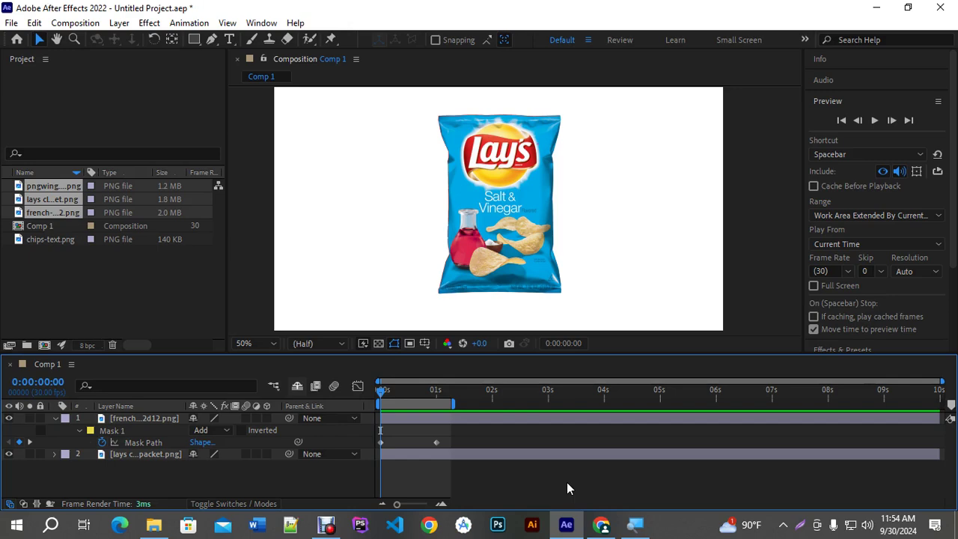
key("space")
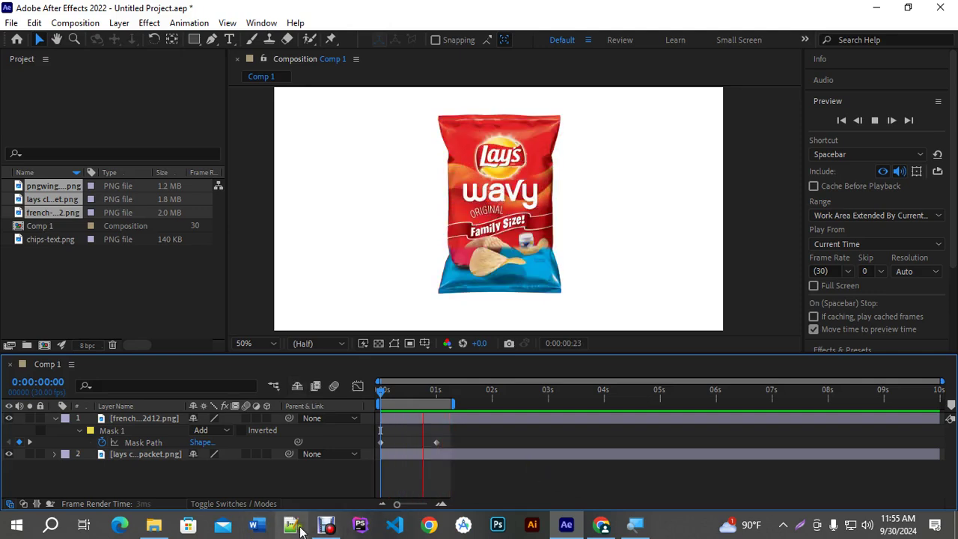
left_click(325, 524)
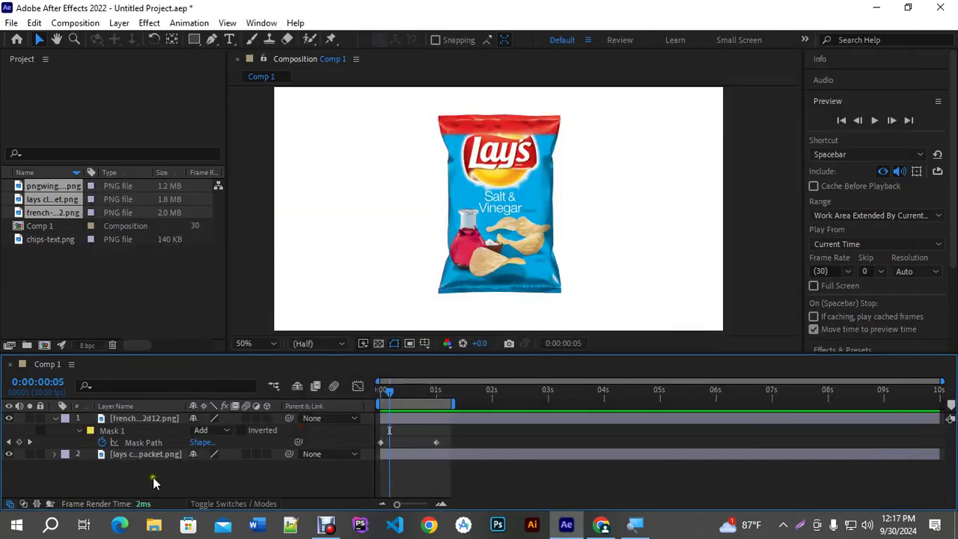
Delete the Mask Path keyframes and both packet layers from Comp 1
left_click_drag(153, 477, 84, 397)
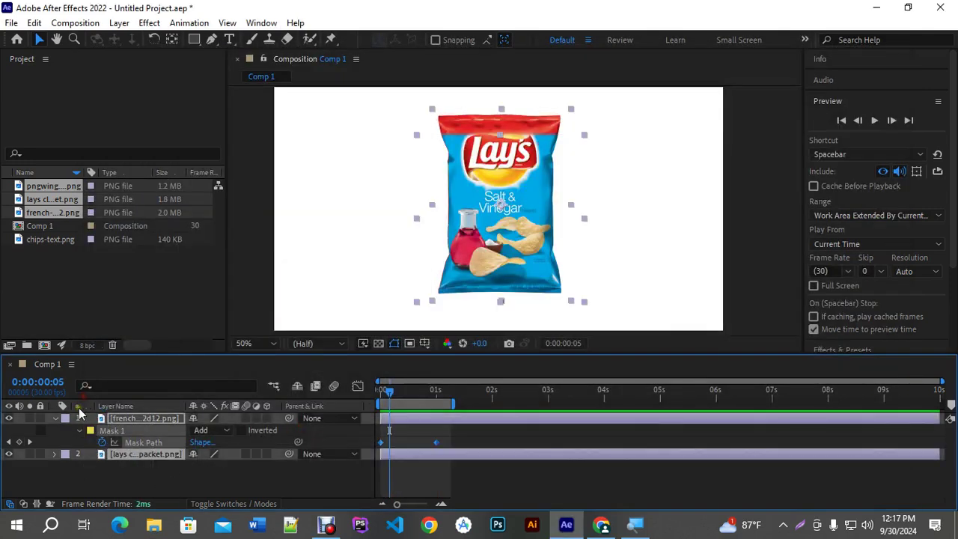
key("Delete")
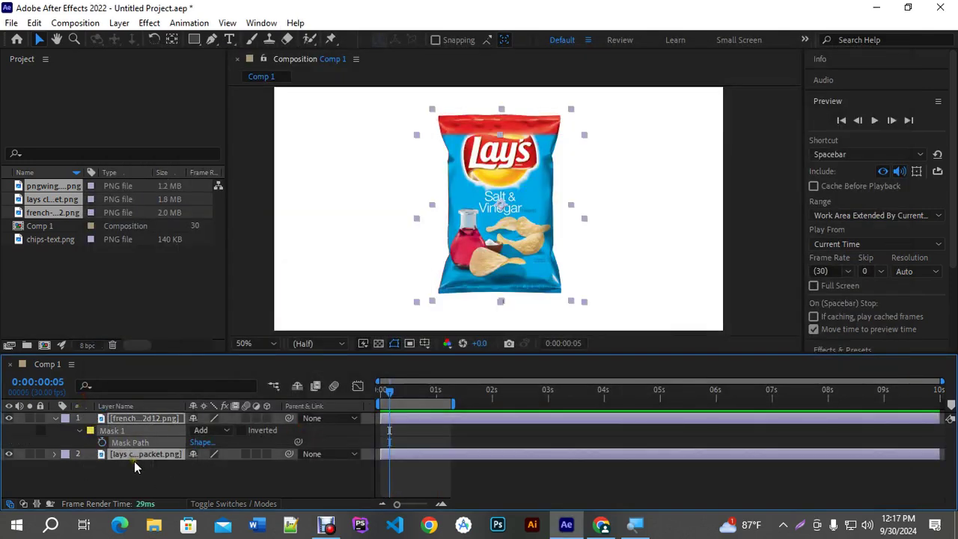
key("Delete")
key("Delete")
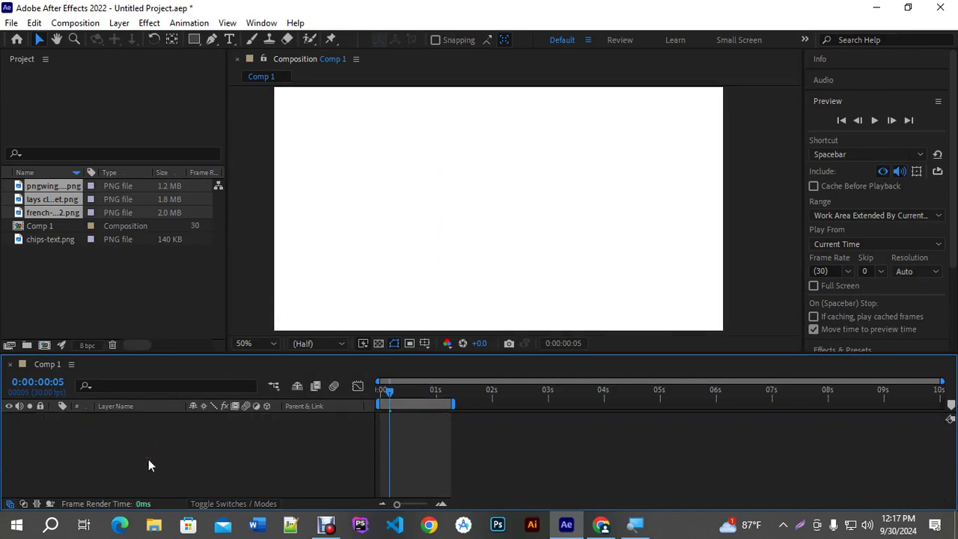
Extend the work area to the end of Comp 1 and add the text MATTE ANIMATION near the middle of the frame
left_click(84, 295)
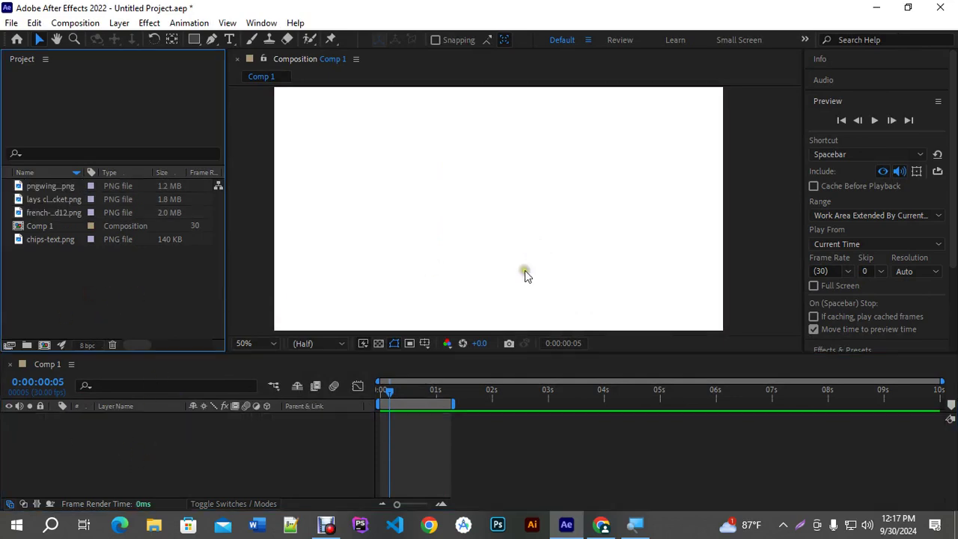
left_click_drag(452, 404, 941, 405)
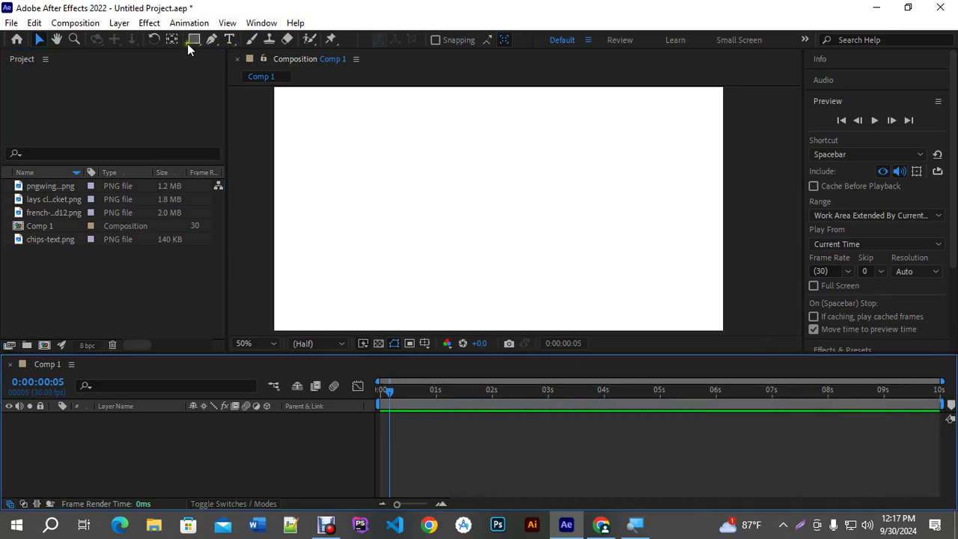
left_click(229, 39)
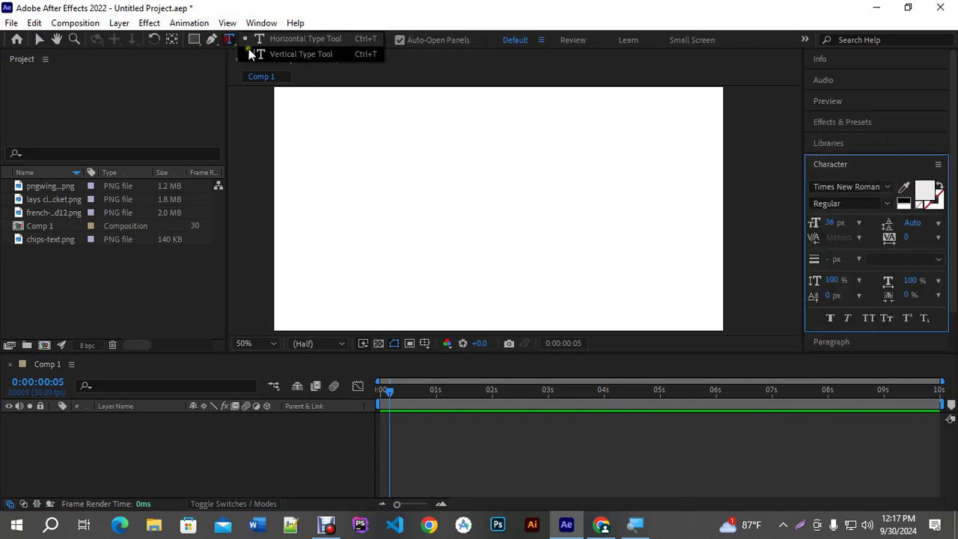
left_click(432, 220)
type("MATTE ANI")
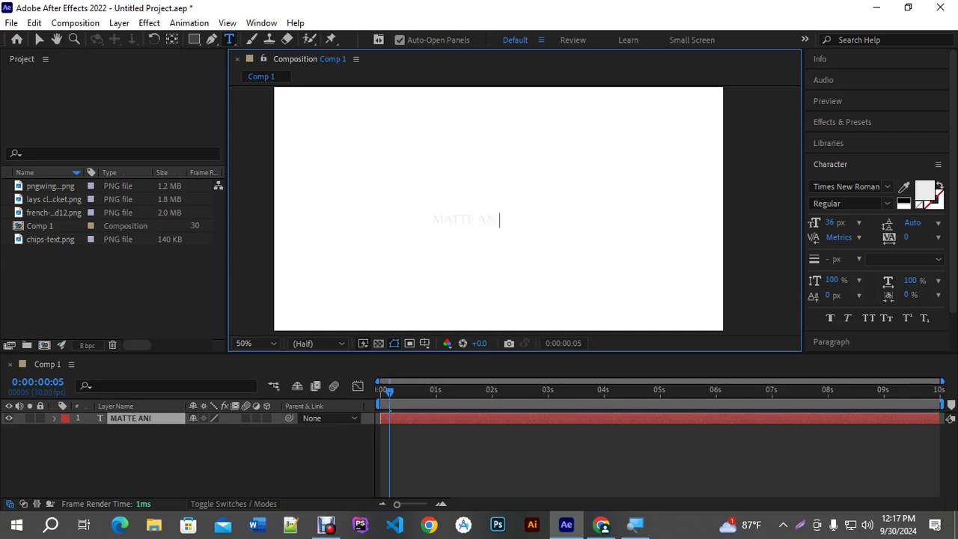
type("MATION")
Change the fill color of all the MATTE ANIMATION text to black, 000000, and deselect the layer
key("ctrl+a")
left_click(925, 191)
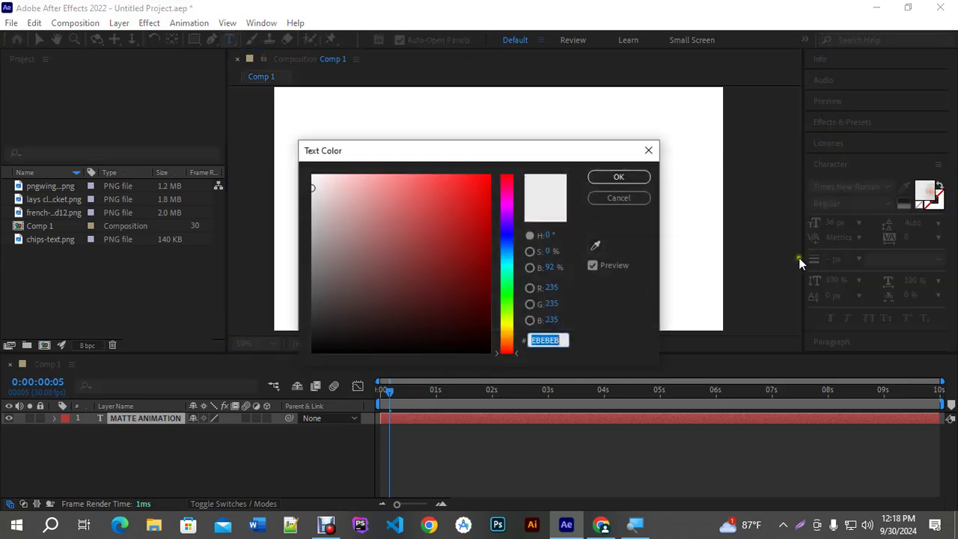
left_click(307, 350)
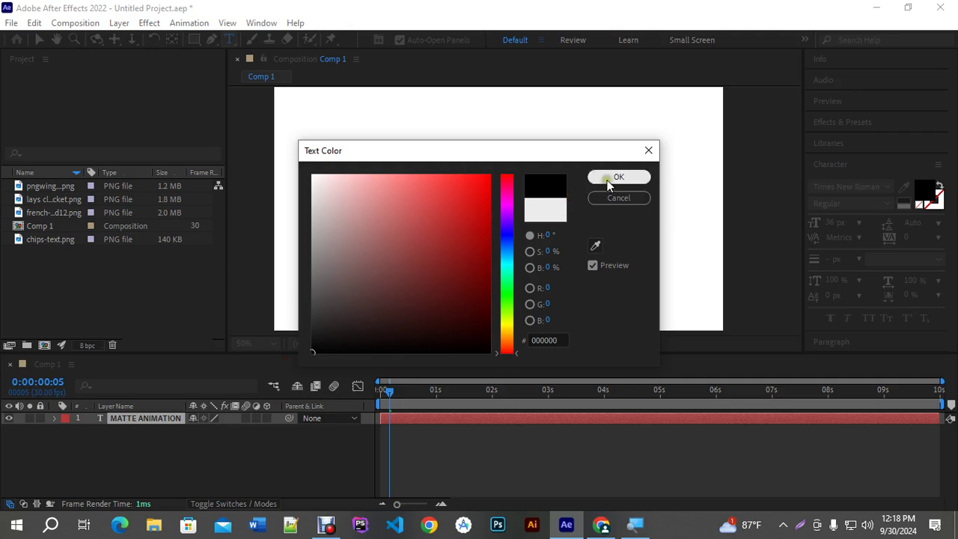
left_click(618, 177)
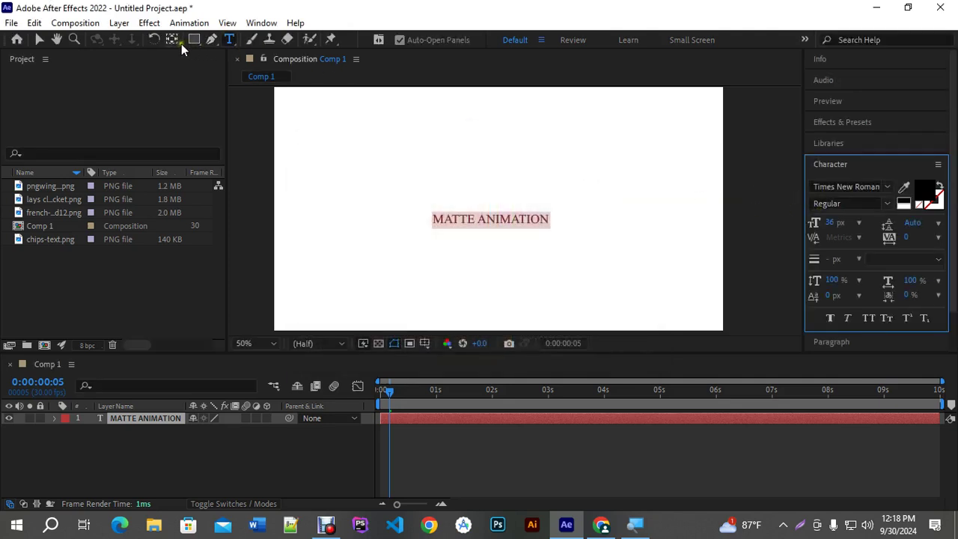
left_click(39, 46)
left_click(486, 455)
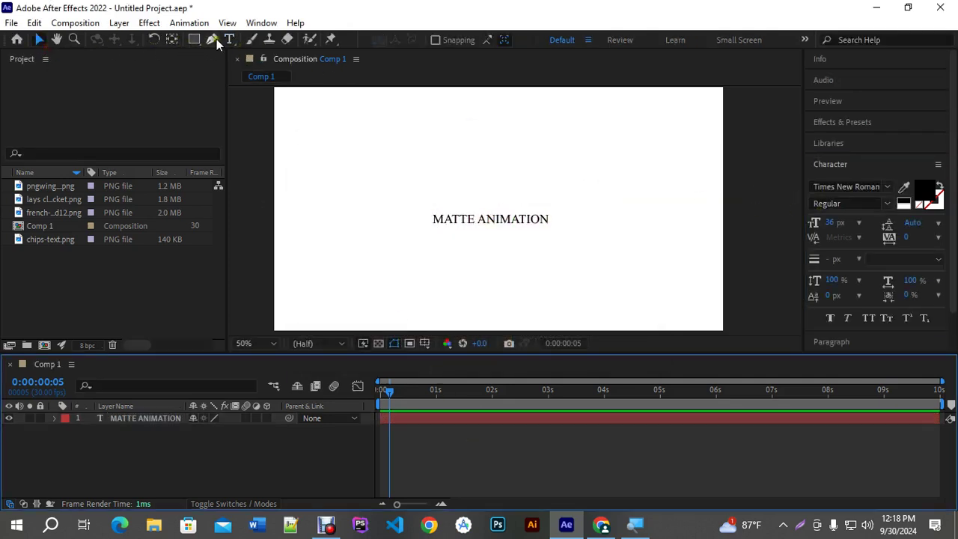
left_click(229, 41)
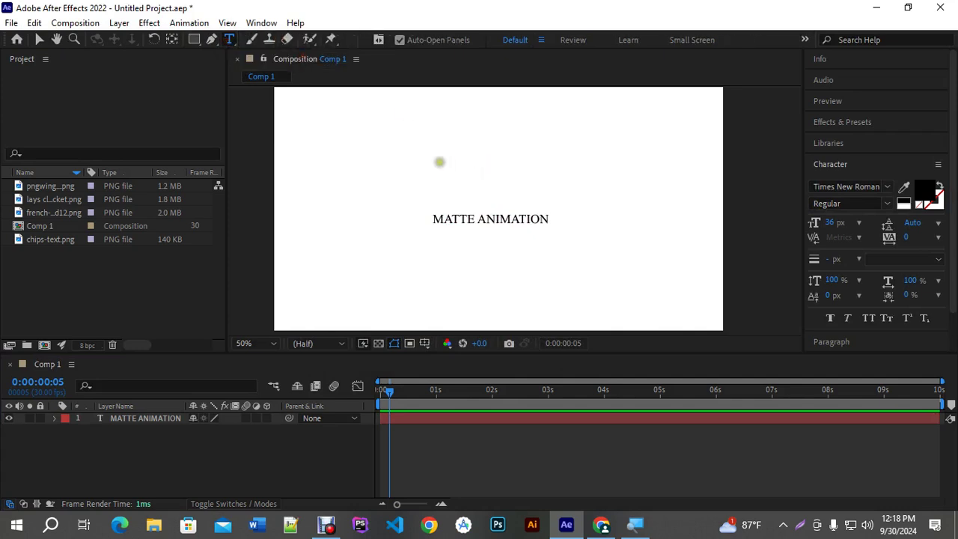
left_click(435, 159)
left_click(38, 40)
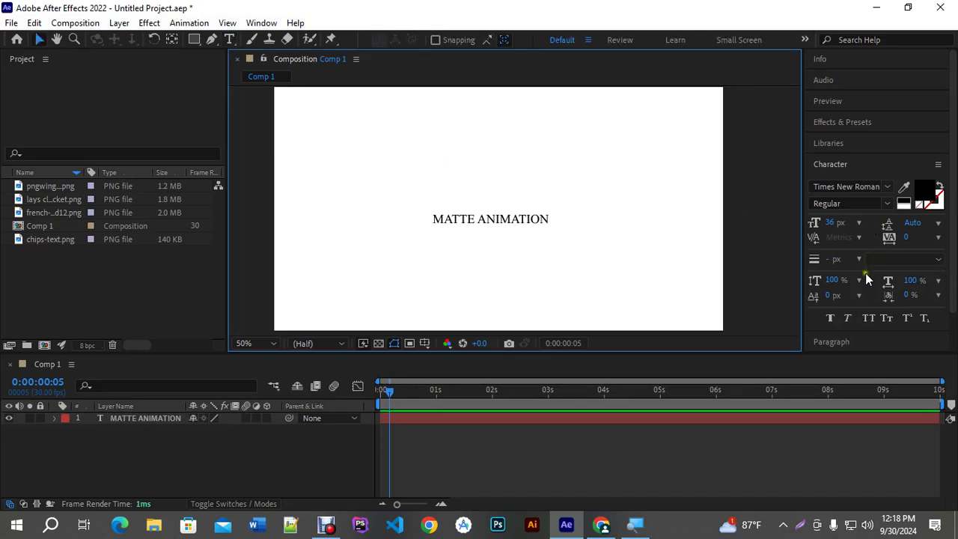
left_click(835, 165)
left_click(837, 166)
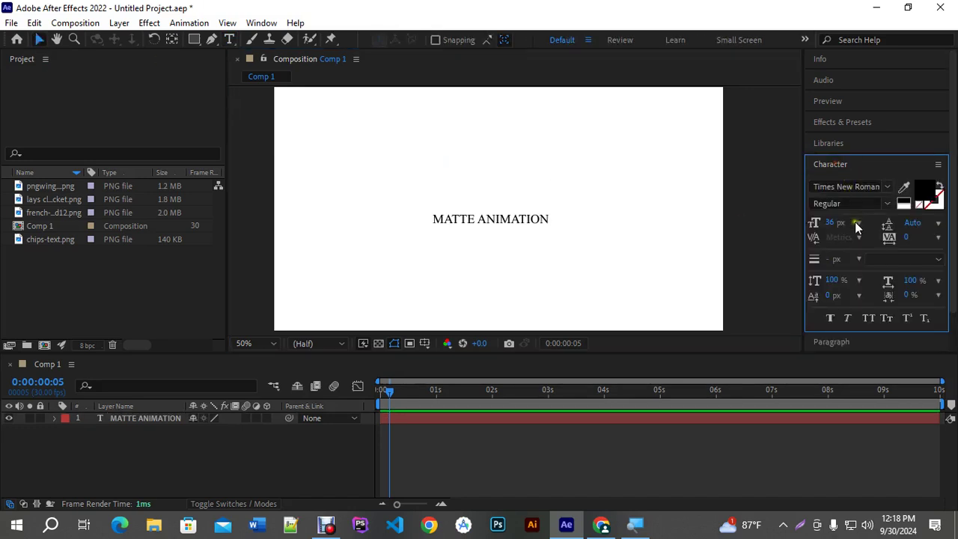
Set the MATTE ANIMATION text to Arial Bold at 74 px
left_click(512, 222)
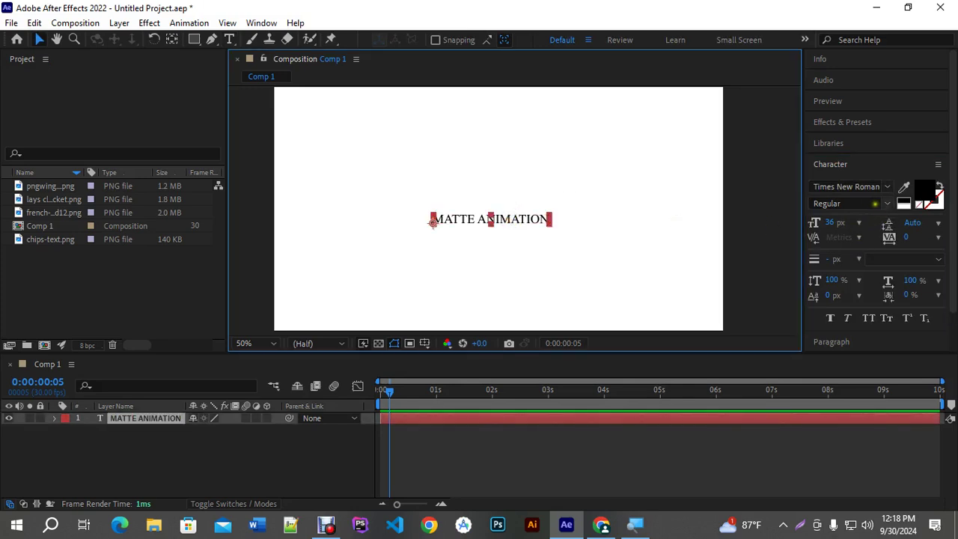
left_click(884, 186)
type("ar")
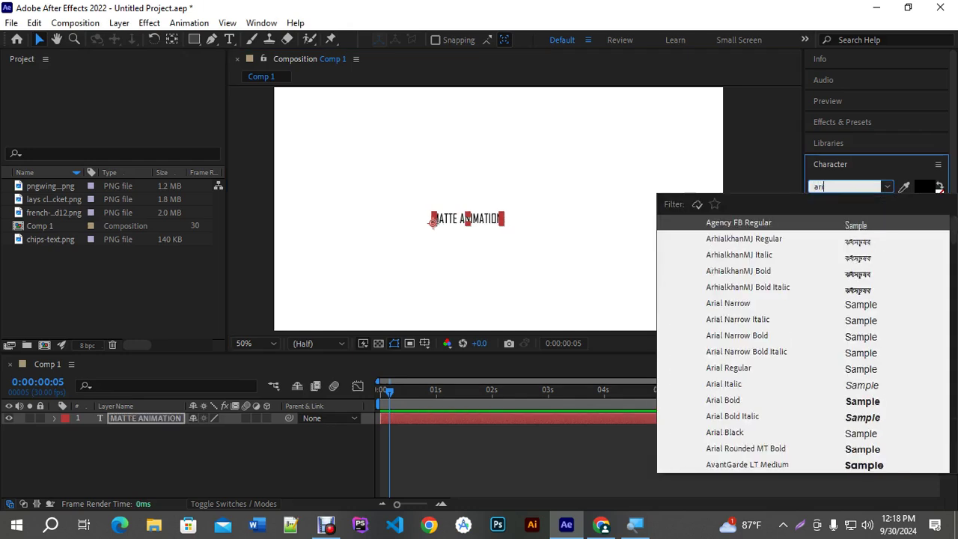
type("ial")
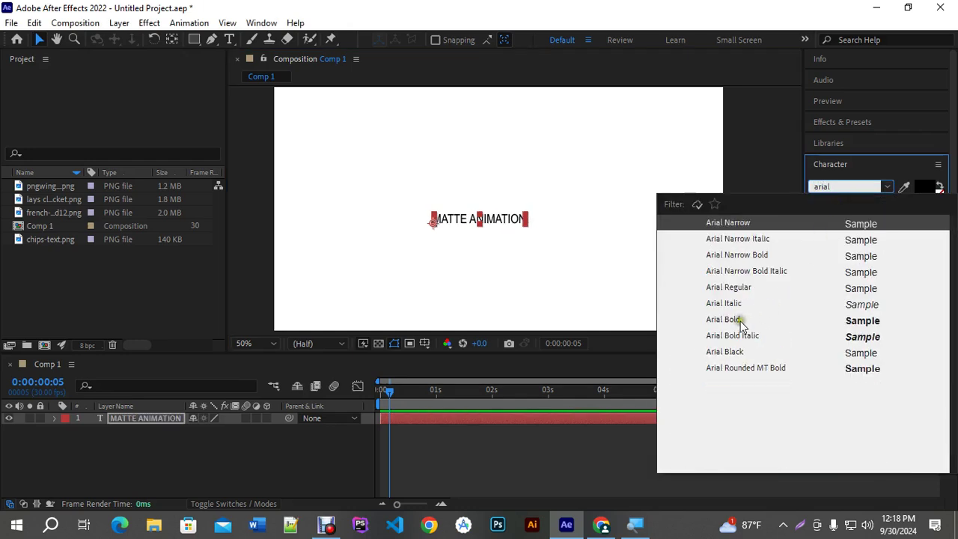
left_click(740, 320)
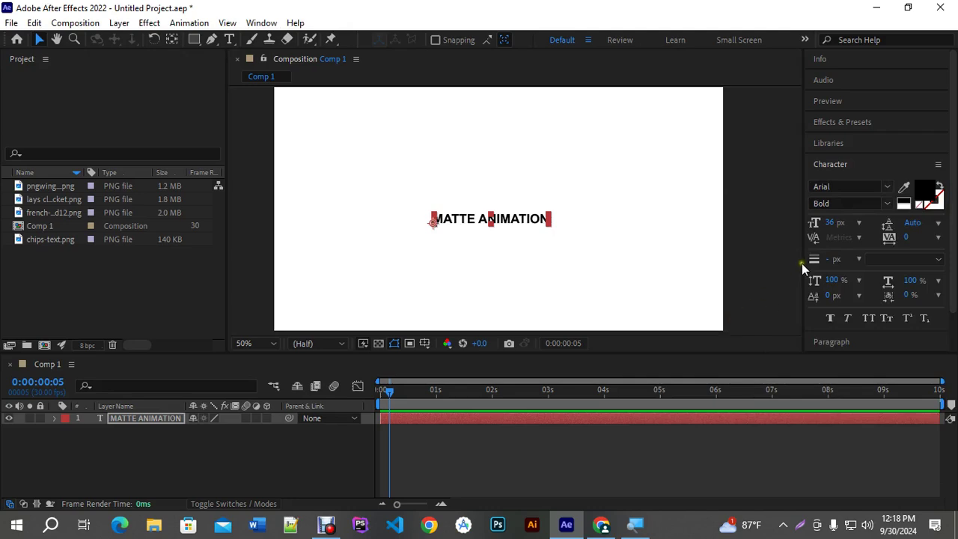
left_click_drag(830, 222, 883, 222)
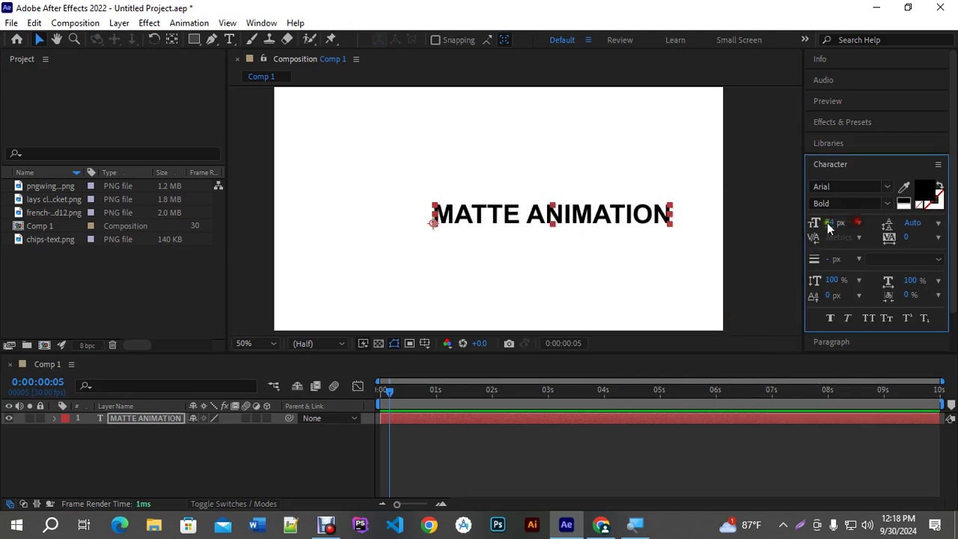
Move the MATTE ANIMATION text to the middle of the composition and center its anchor point on the text
left_click_drag(621, 219, 570, 224)
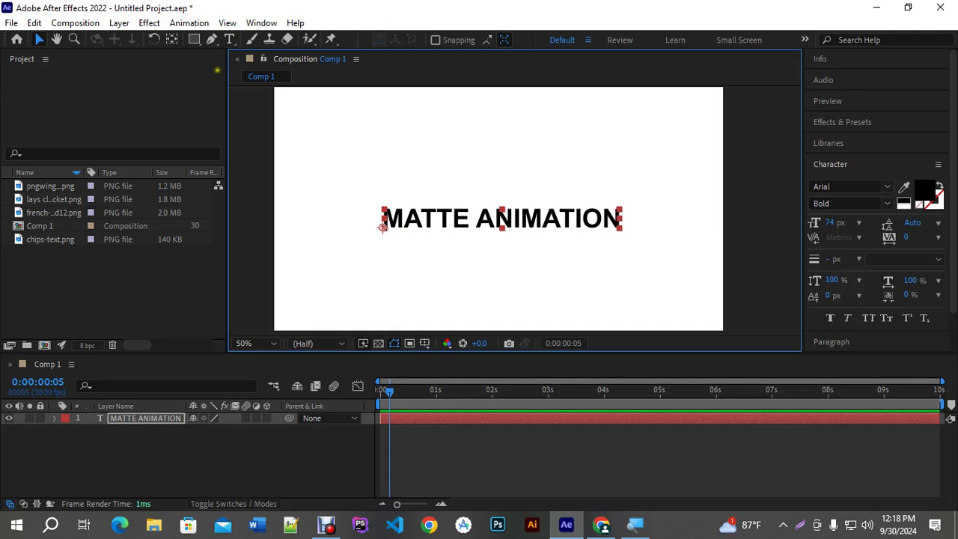
left_click(169, 41)
key("ctrl+alt+Home")
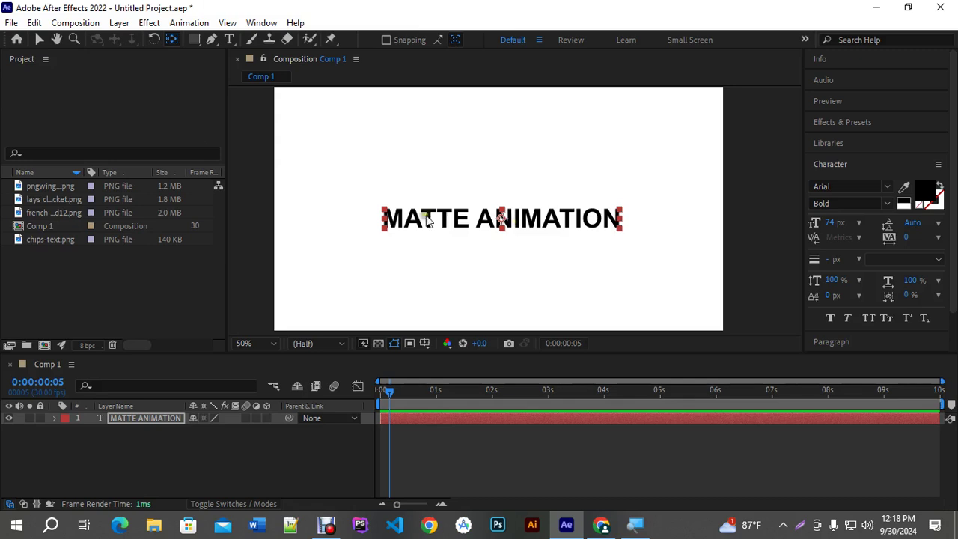
left_click(40, 40)
left_click(549, 446)
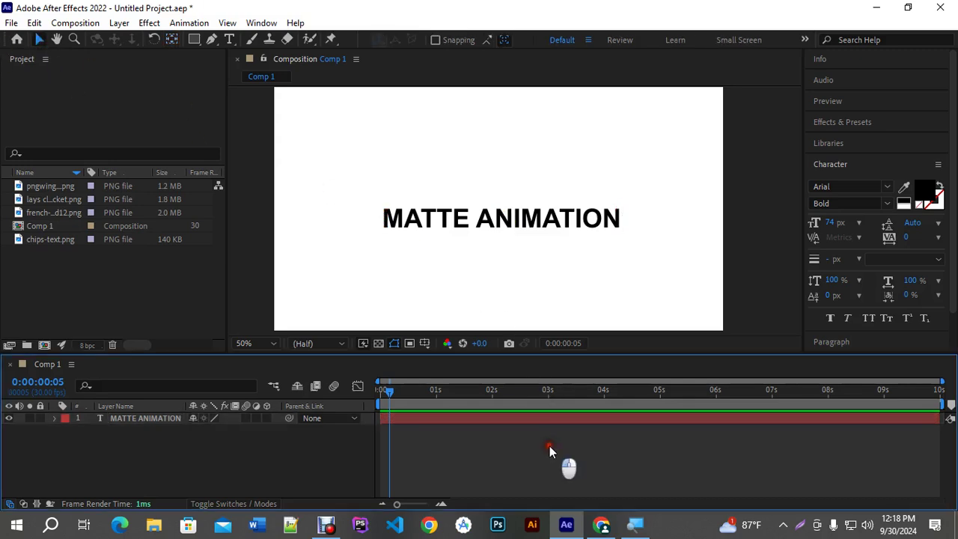
With no layer selected, draw a green rectangle that fully covers the MATTE ANIMATION text, and collapse the new shape layer
left_click(410, 223)
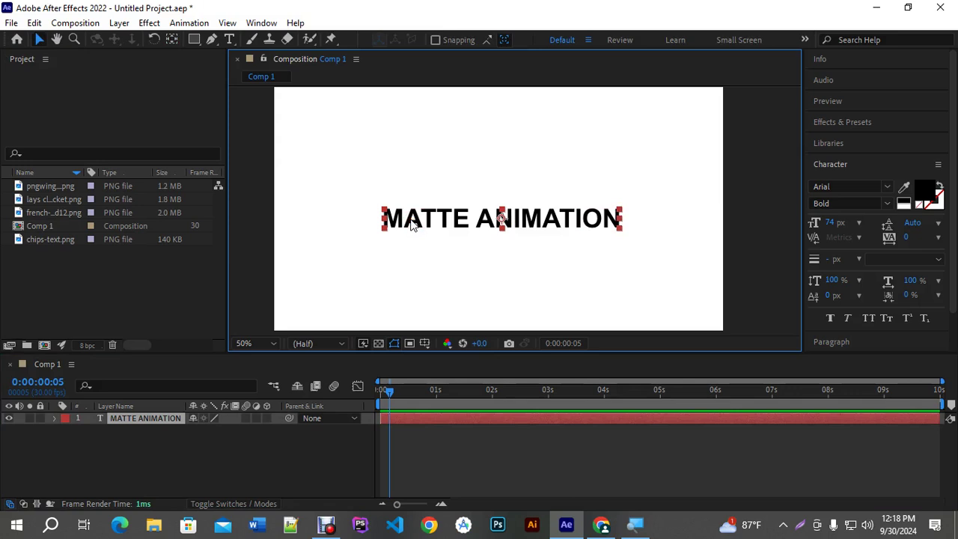
left_click(320, 470)
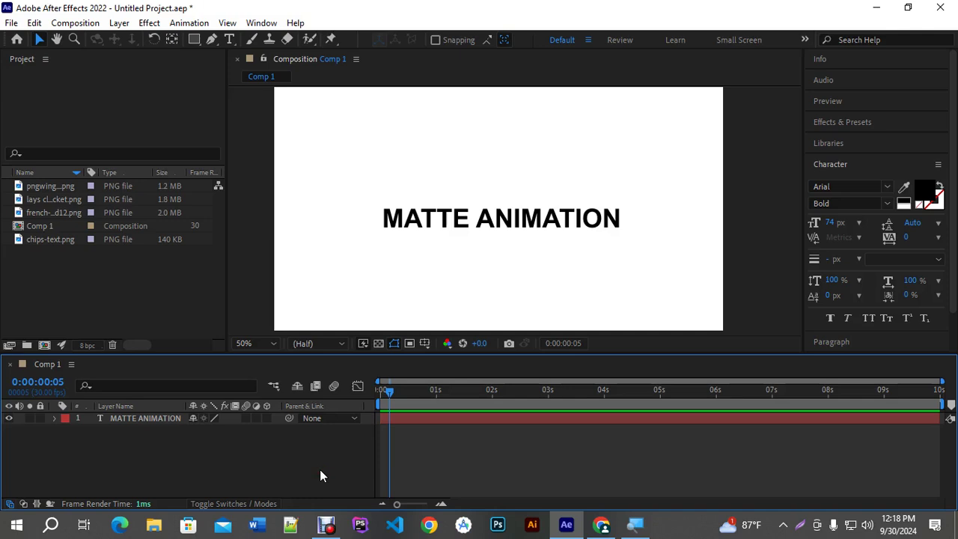
left_click(198, 41)
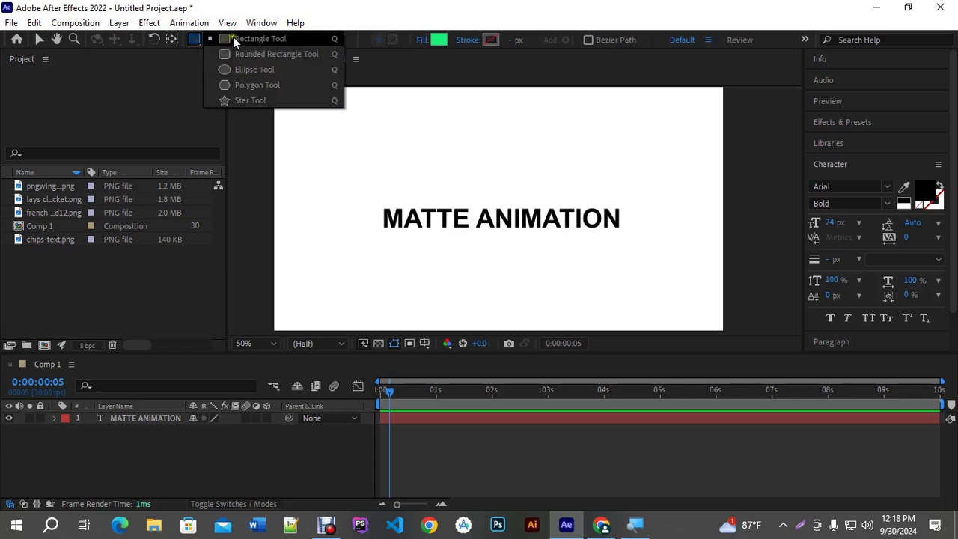
left_click(247, 38)
left_click_drag(371, 198, 628, 233)
left_click(41, 40)
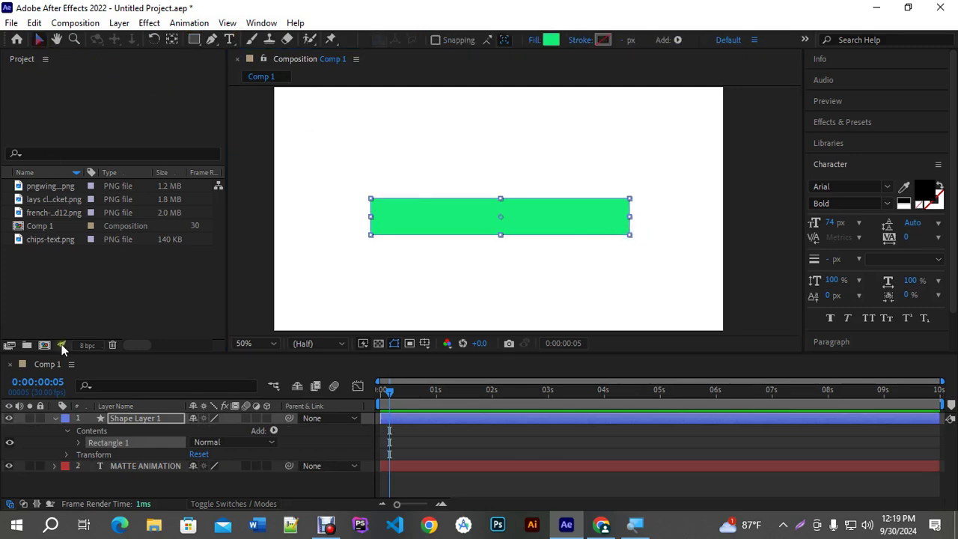
left_click(54, 418)
left_click(171, 464)
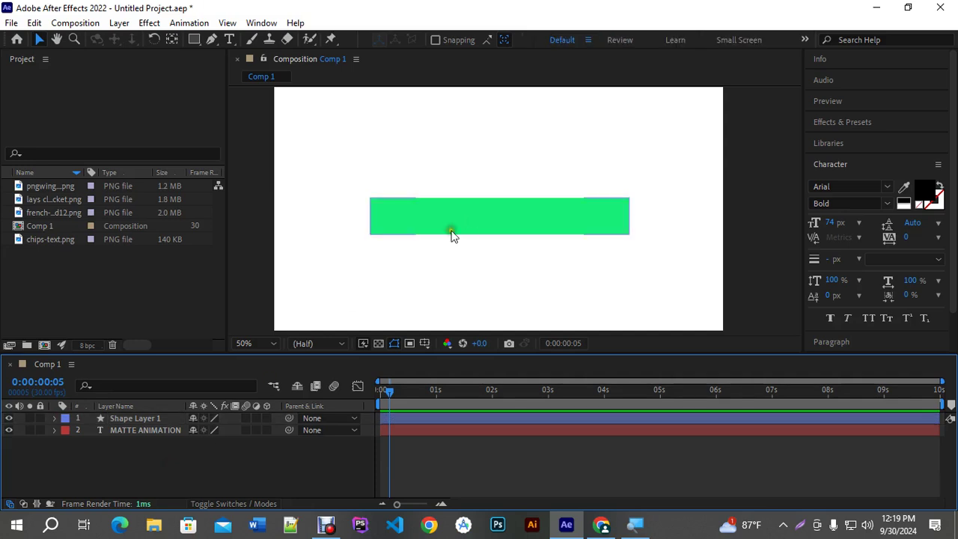
Examine the stacking order of Shape Layer 1 and the MATTE ANIMATION text layer
left_click(140, 423)
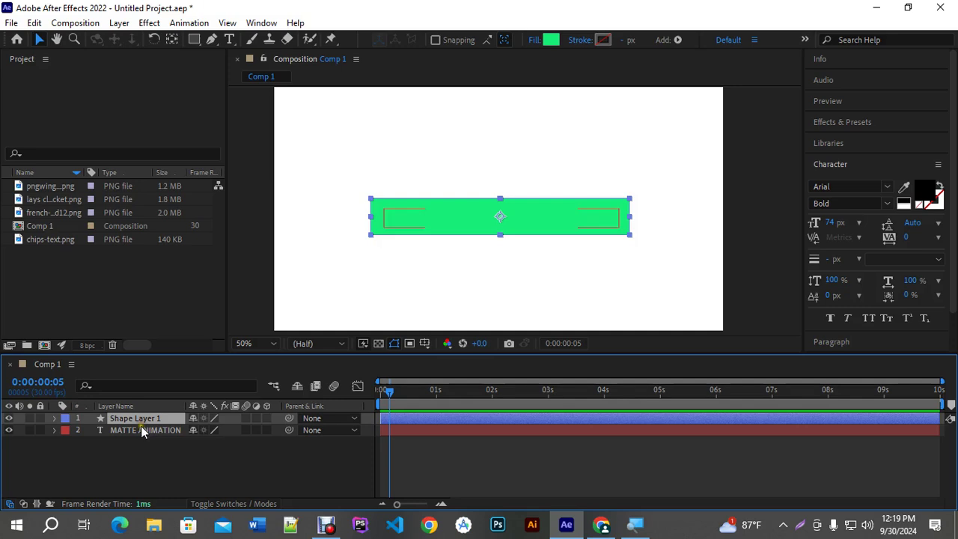
left_click(141, 426)
left_click(154, 455)
left_click(135, 432)
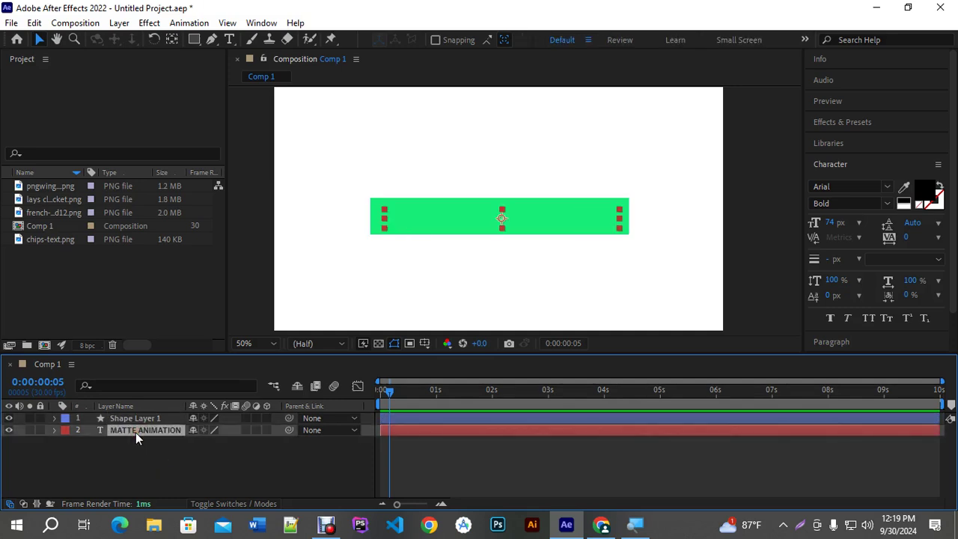
left_click(150, 444)
left_click(134, 427)
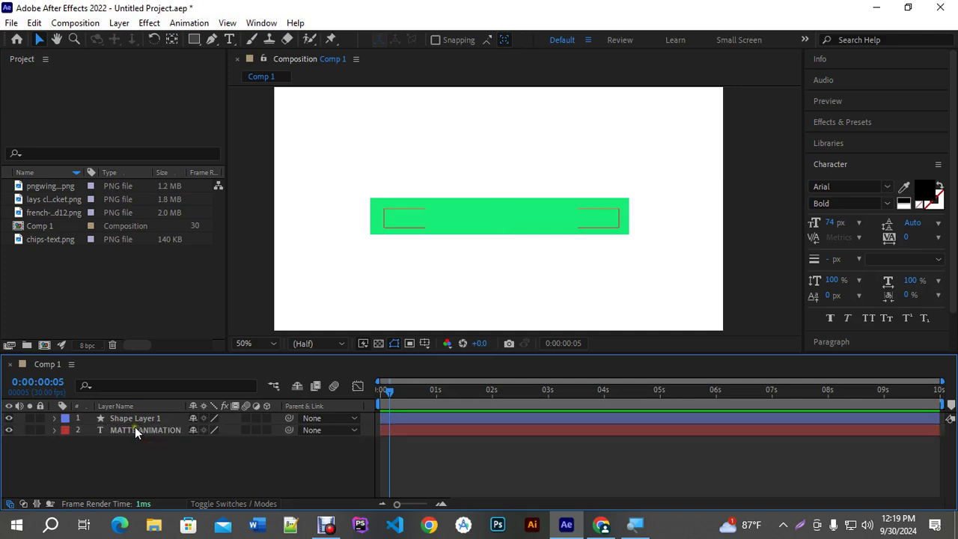
left_click(154, 452)
left_click(135, 418)
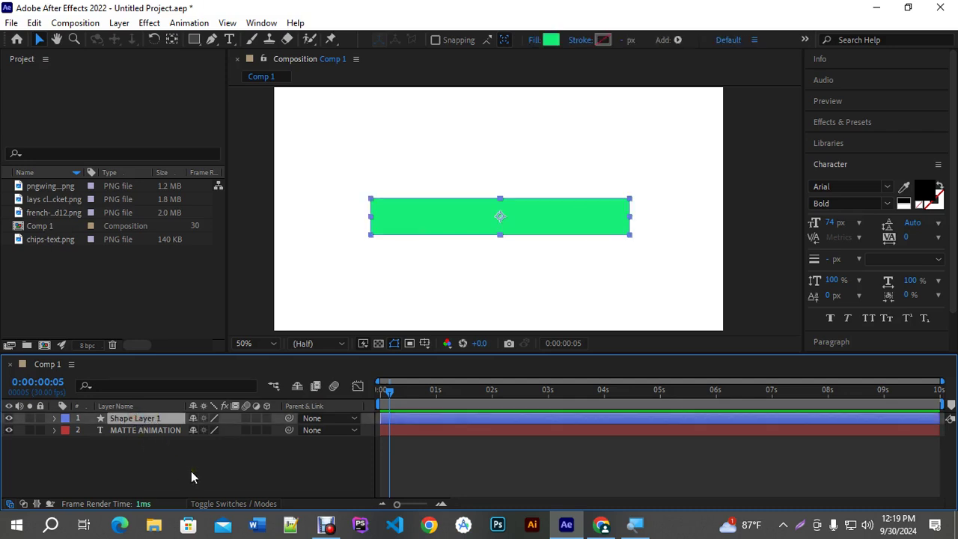
left_click(190, 471)
left_click(132, 419)
left_click(133, 429)
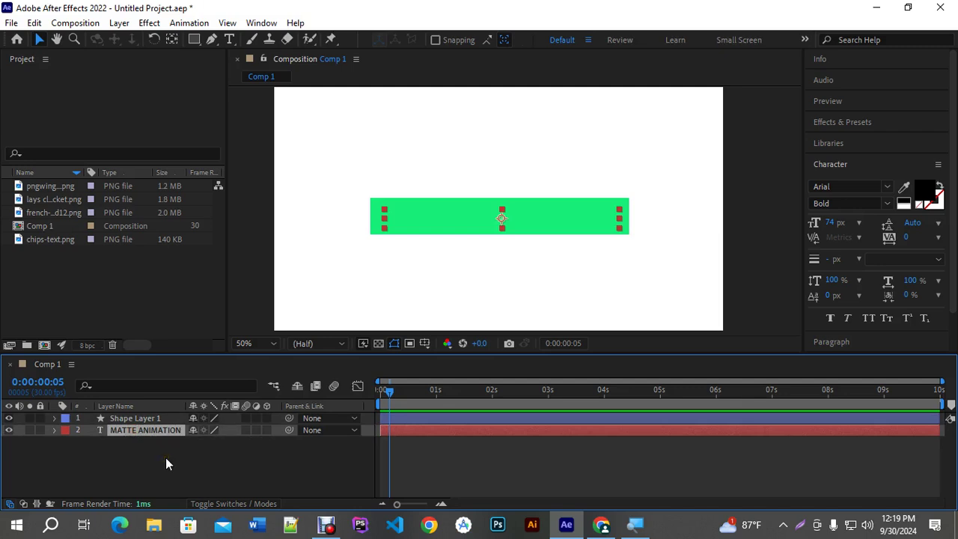
left_click(129, 418)
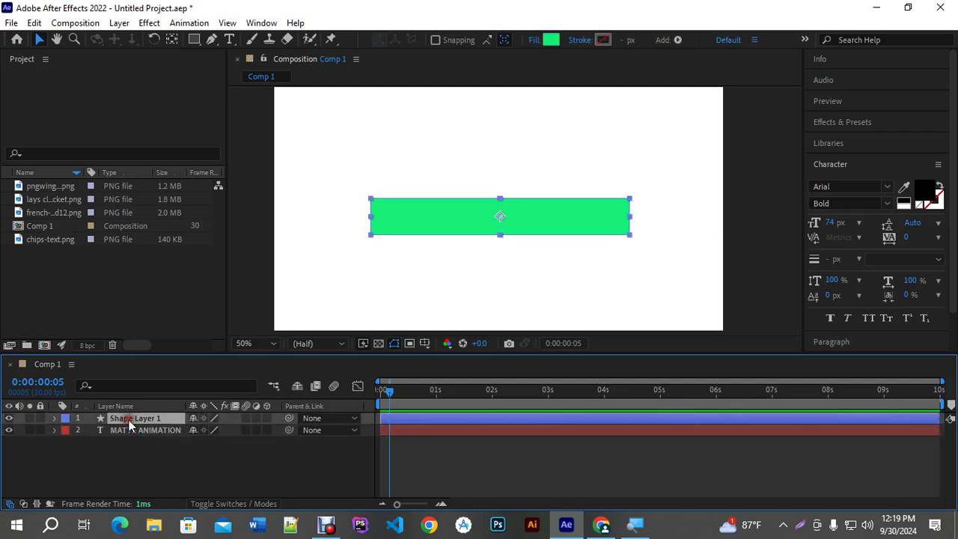
left_click(128, 447)
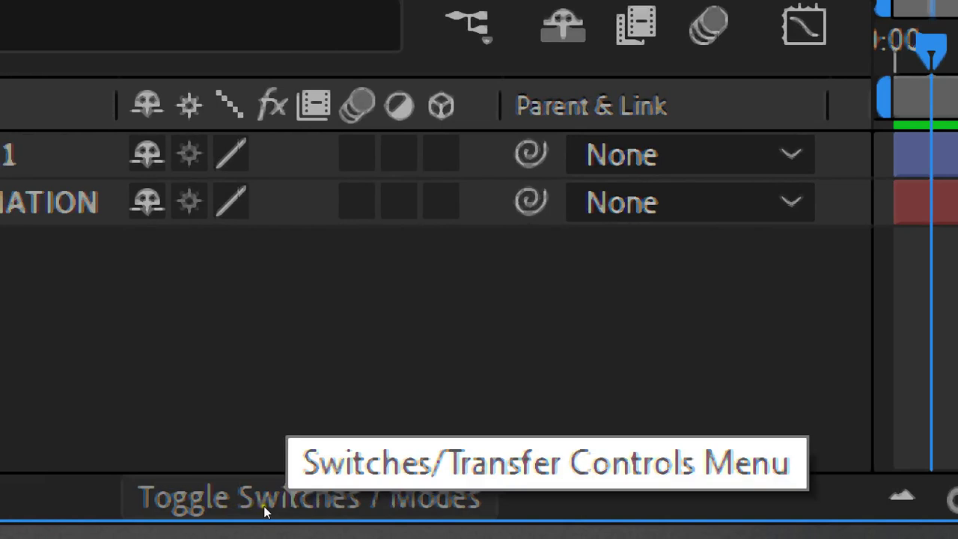
Show the Mode and TrkMat columns for the layers, and review the track matte options of the MATTE ANIMATION layer
left_click(242, 508)
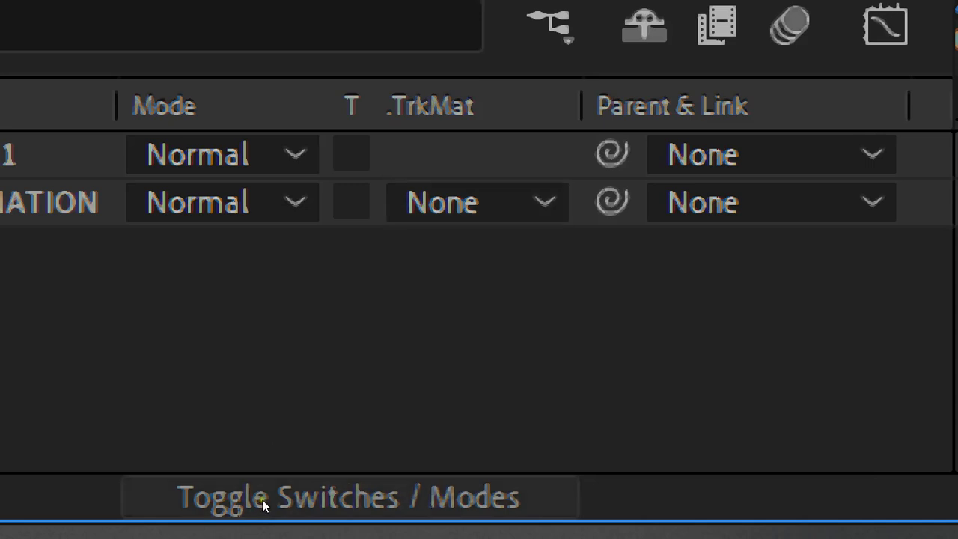
left_click(240, 503)
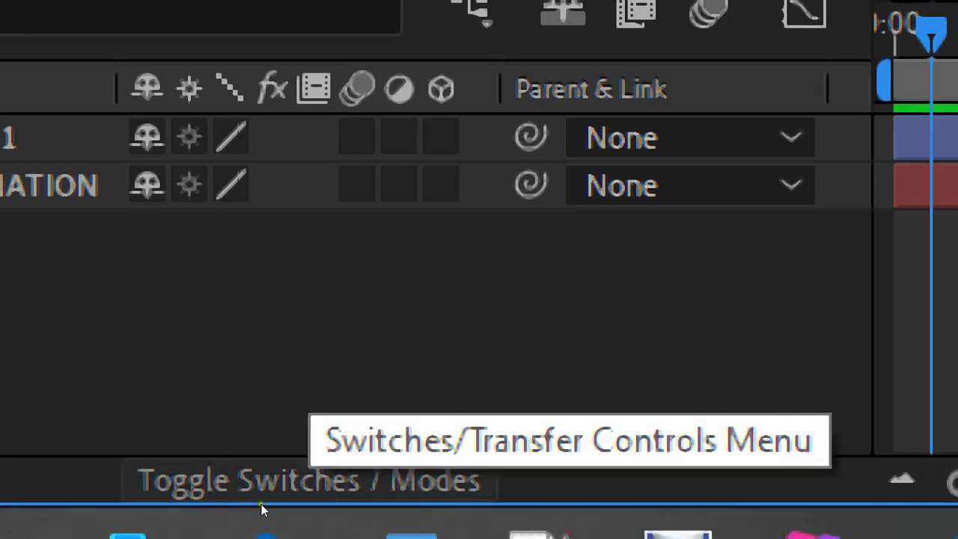
left_click(264, 507)
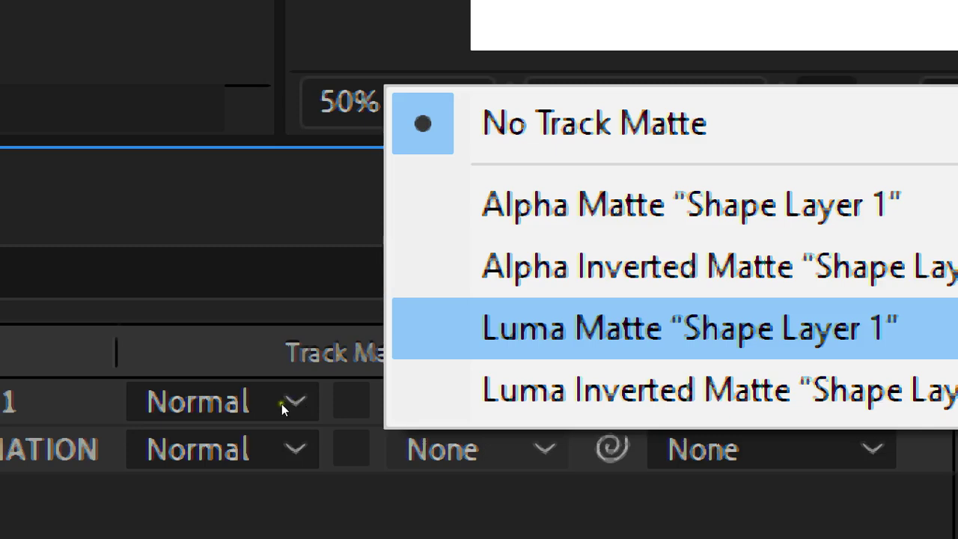
key("Up")
key("Up")
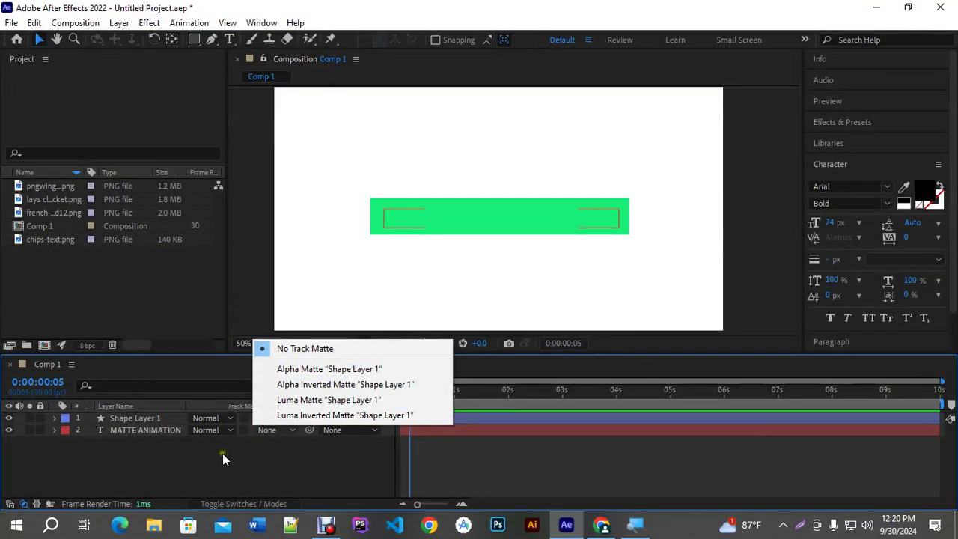
left_click(287, 477)
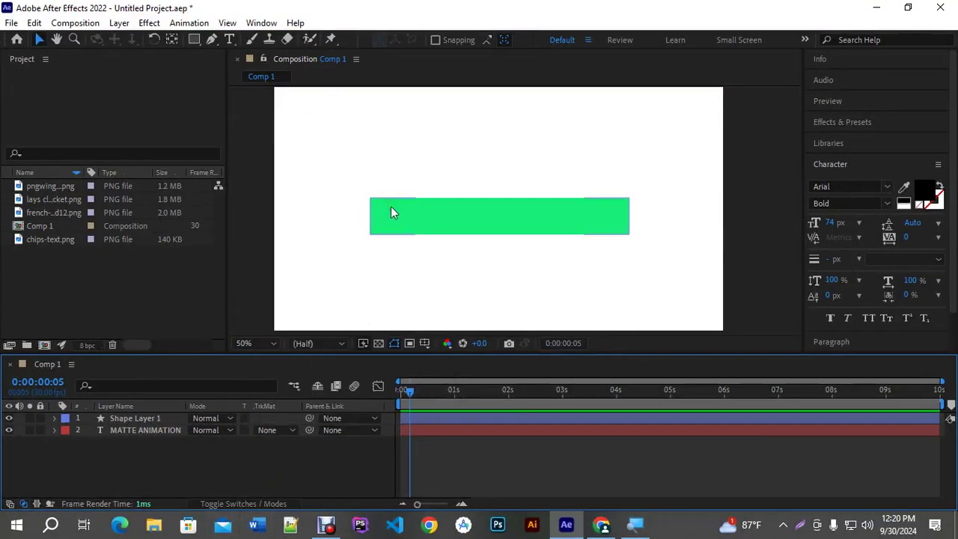
Briefly hide Shape Layer 1 to check the text beneath, and set the MATTE ANIMATION layer's track matte to Alpha Matte "Shape Layer 1"
left_click(9, 418)
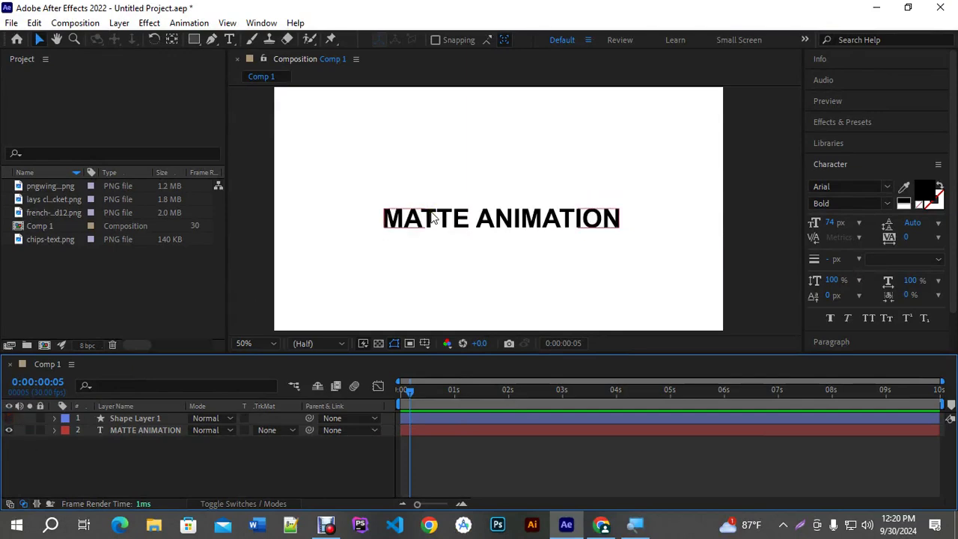
left_click(9, 417)
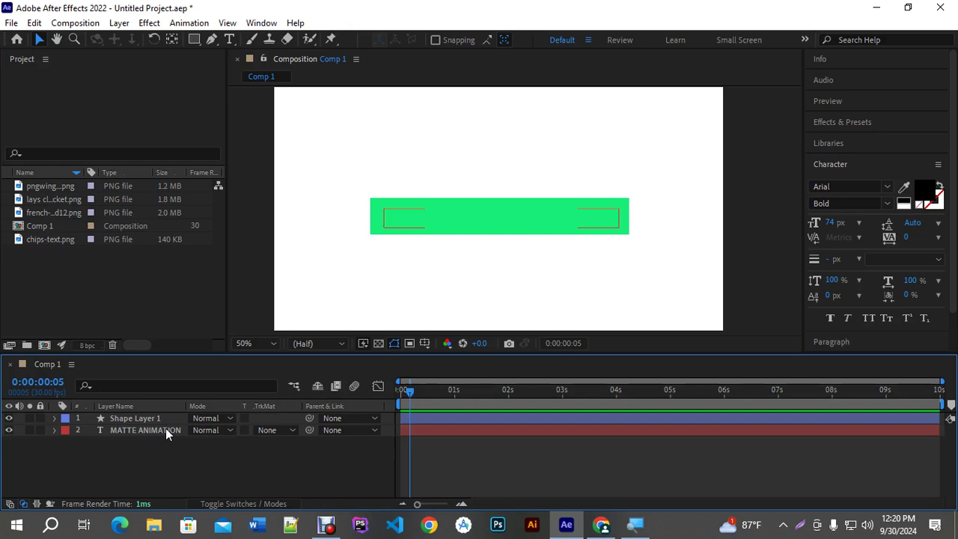
left_click(165, 430)
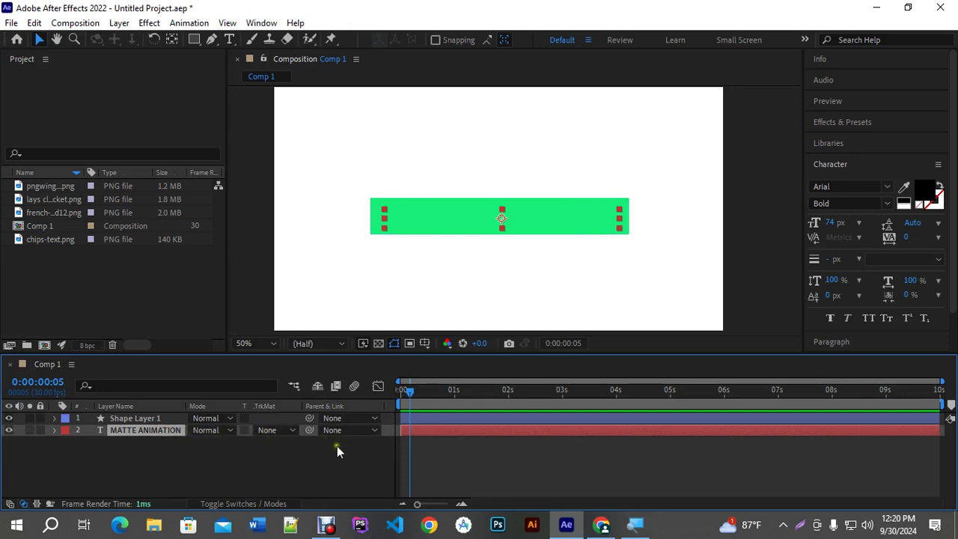
left_click(273, 433)
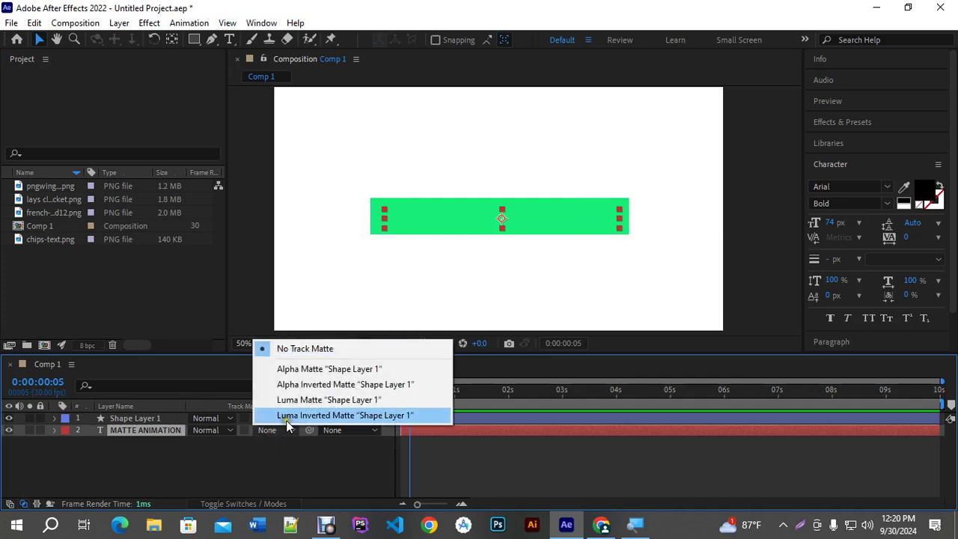
left_click(313, 370)
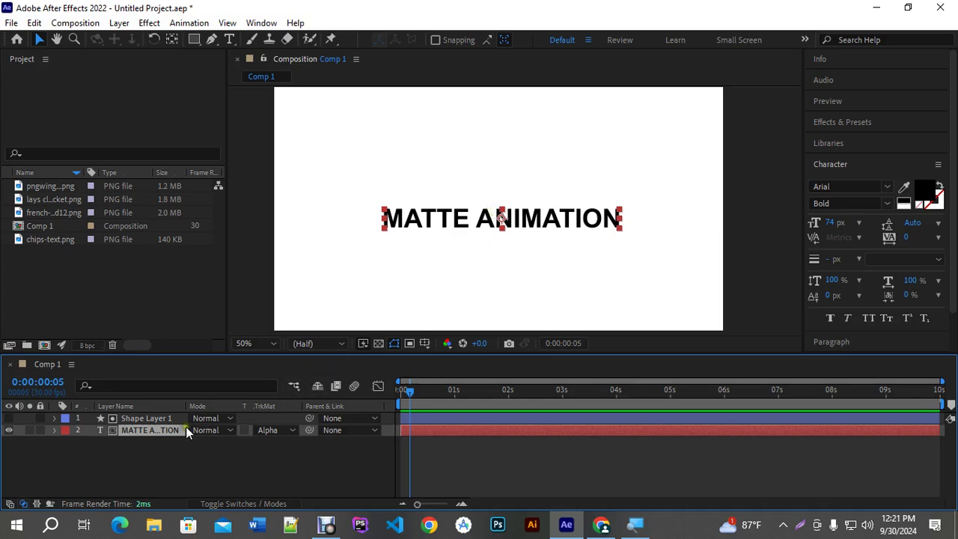
Try shifting the MATTE ANIMATION text horizontally to X 538.1 and also vertically, undoing each move
key("p")
left_click_drag(198, 441, 135, 441)
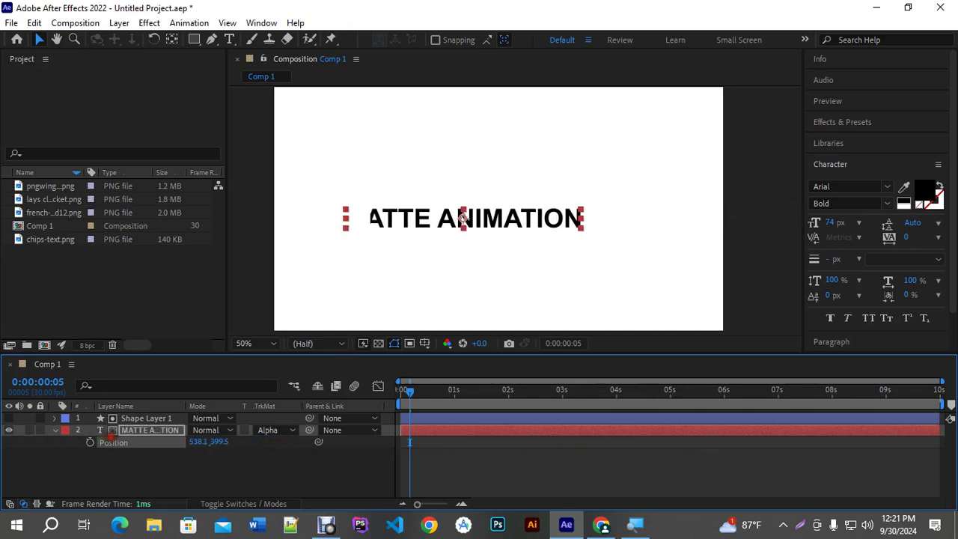
key("ctrl+z")
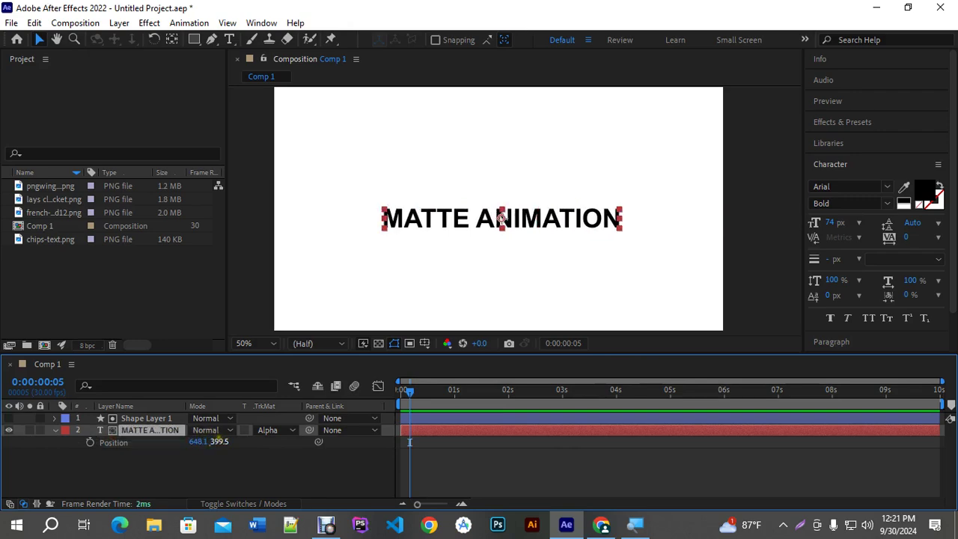
left_click_drag(222, 441, 79, 449)
key("ctrl+z")
Add Position keyframes with the current position to the MATTE ANIMATION text at 0:00:00:00 and 0:00:00:16
key("p")
key("p")
left_click(90, 442)
key("Home")
left_click_drag(409, 441, 400, 442)
left_click_drag(403, 390, 432, 396)
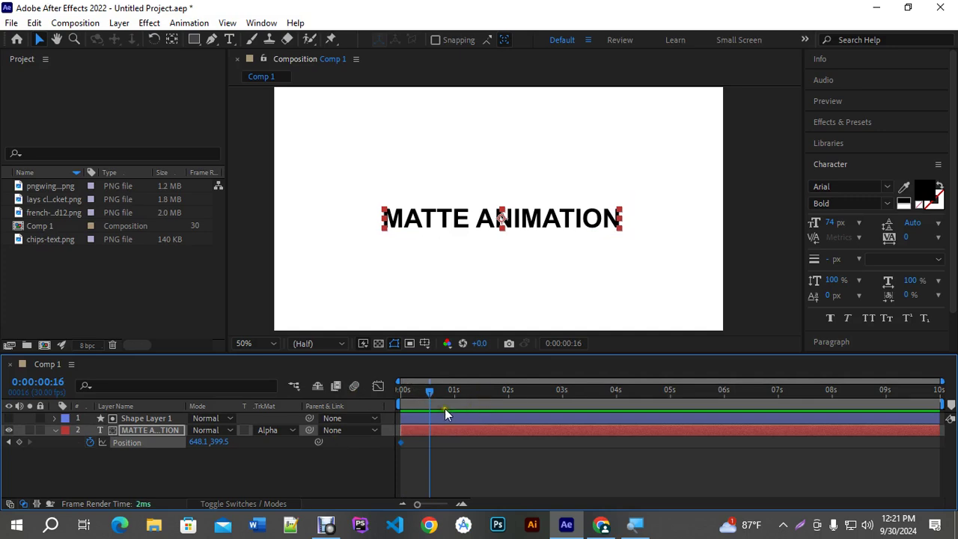
left_click(19, 442)
left_click_drag(520, 466, 416, 434)
At 0:00:00:00, lower the MATTE ANIMATION text below its matte to Y position 537.5, and preview the reveal
left_click_drag(431, 394, 361, 389)
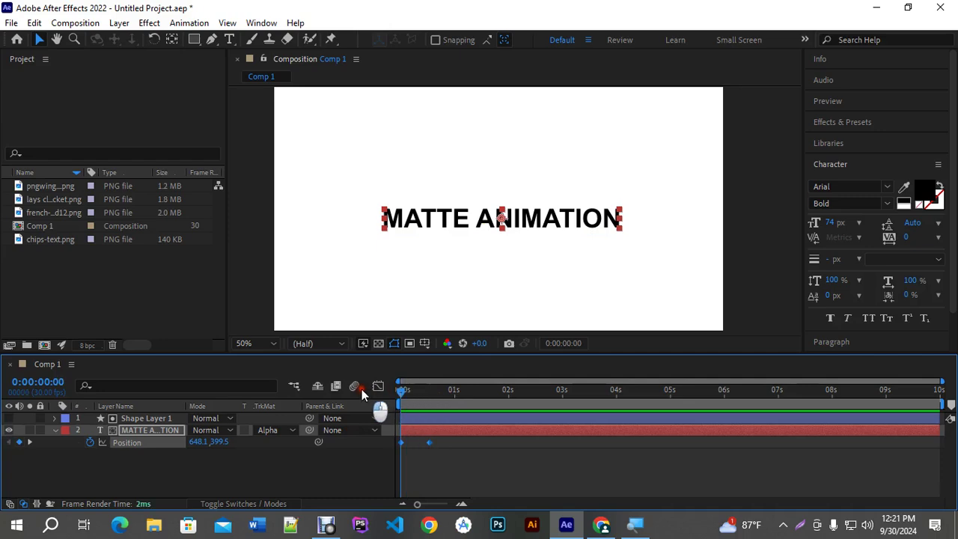
left_click(403, 447)
left_click(401, 443)
left_click_drag(219, 442, 549, 451)
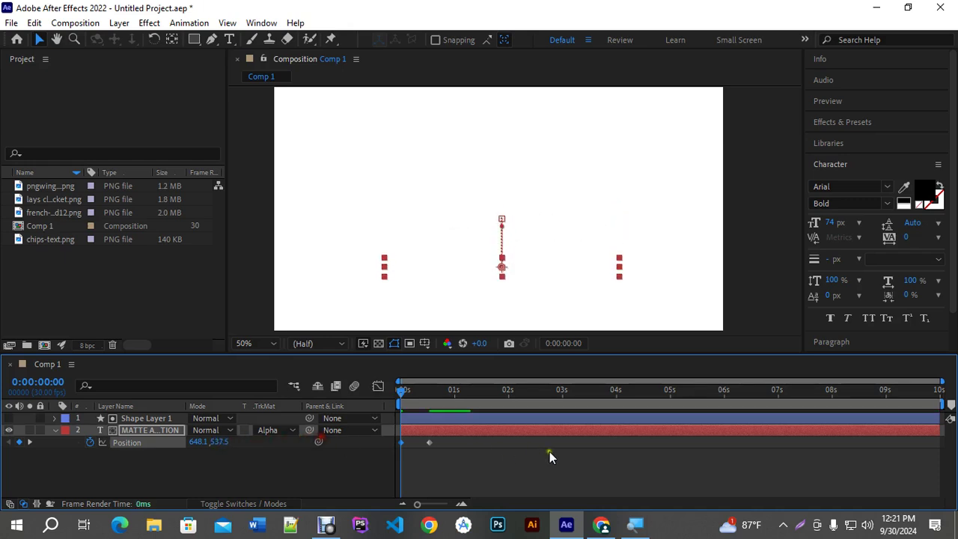
key("space")
key("space")
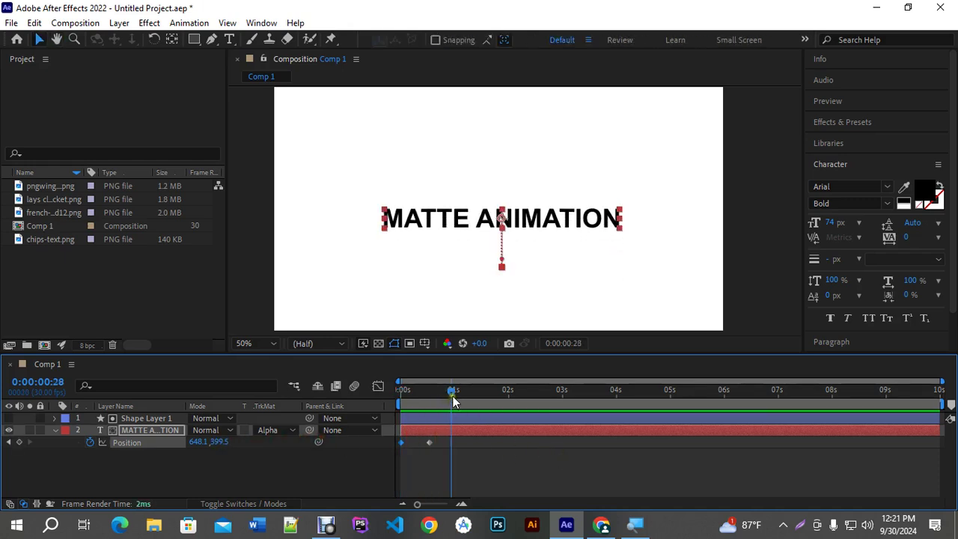
key("space")
key("space")
Easy-ease both Position keyframes, with about 83% influence on the ending keyframe in the speed graph, and preview the motion
left_click(457, 472)
left_click_drag(381, 432, 381, 433)
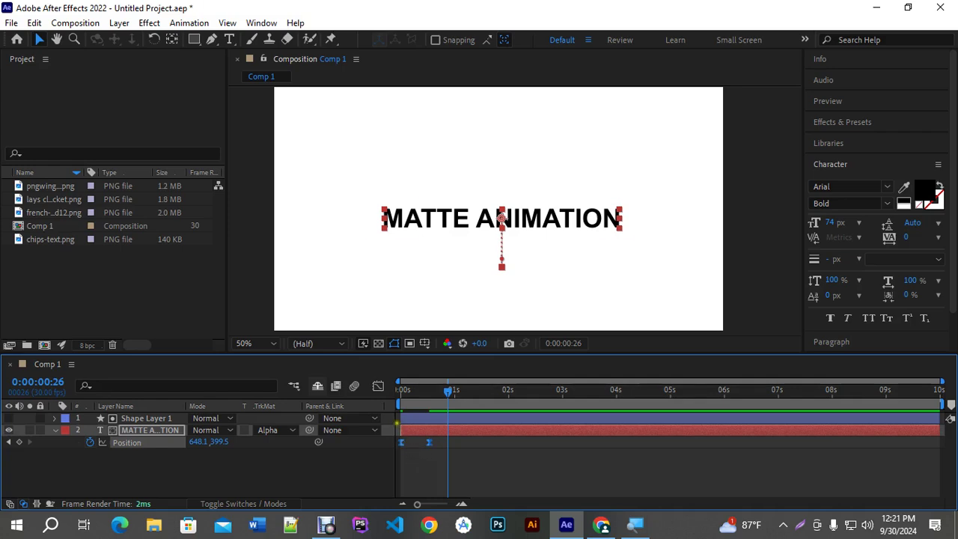
left_click(380, 387)
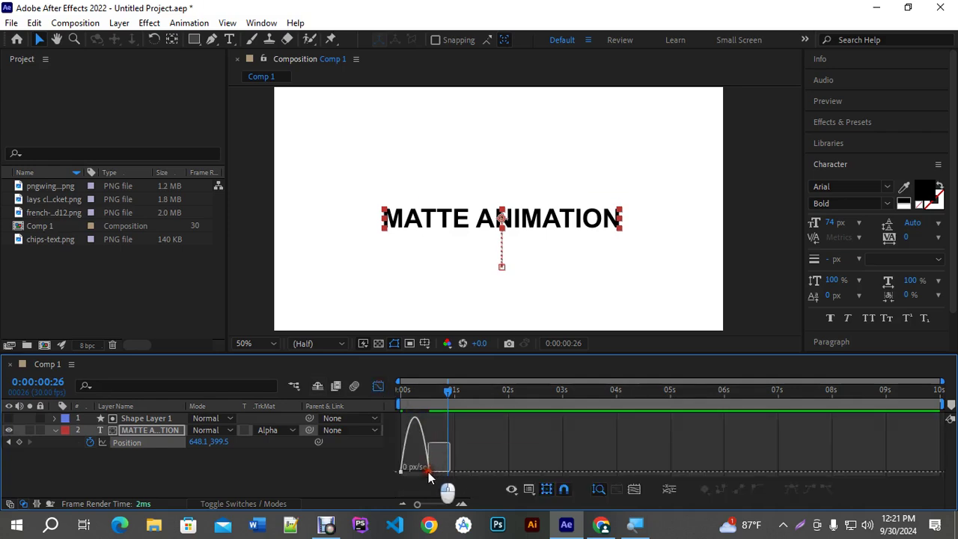
left_click_drag(425, 479, 442, 479)
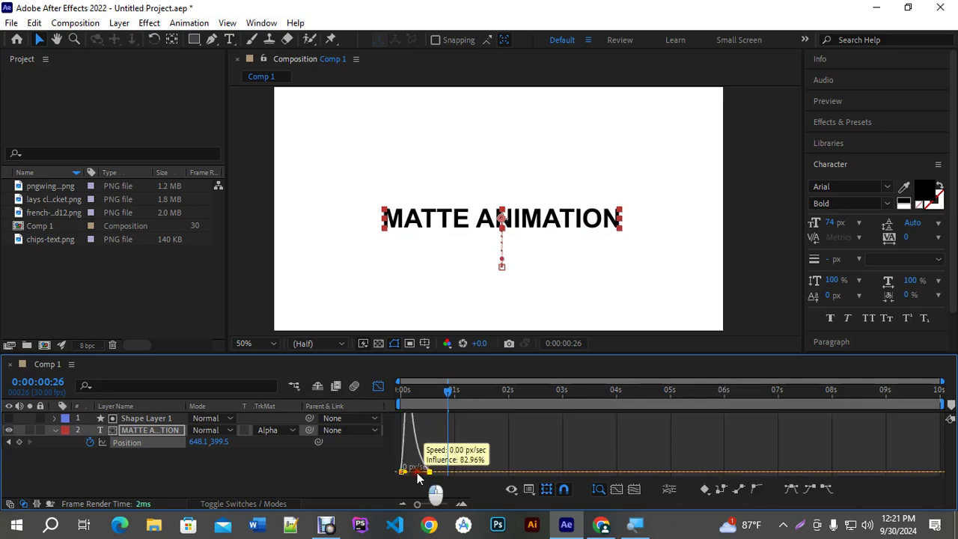
left_click(378, 386)
key("space")
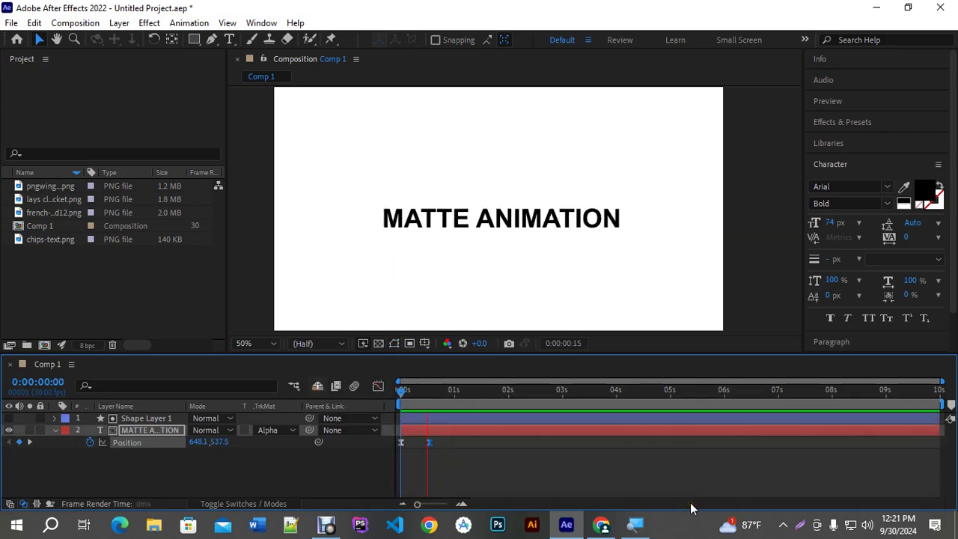
key("space")
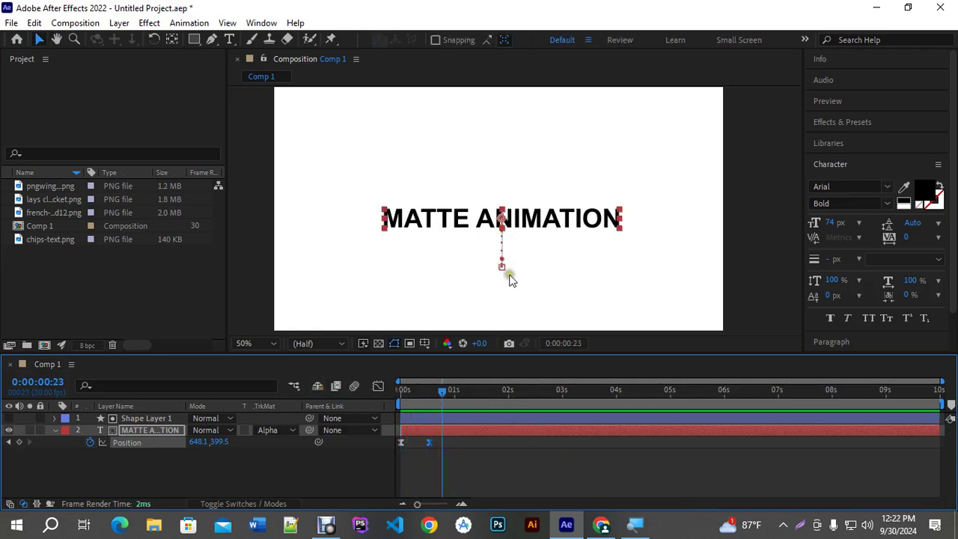
With no layer selected, add a text layer reading "Other Text" below MATTE ANIMATION at 0:00:00:14
left_click(488, 458)
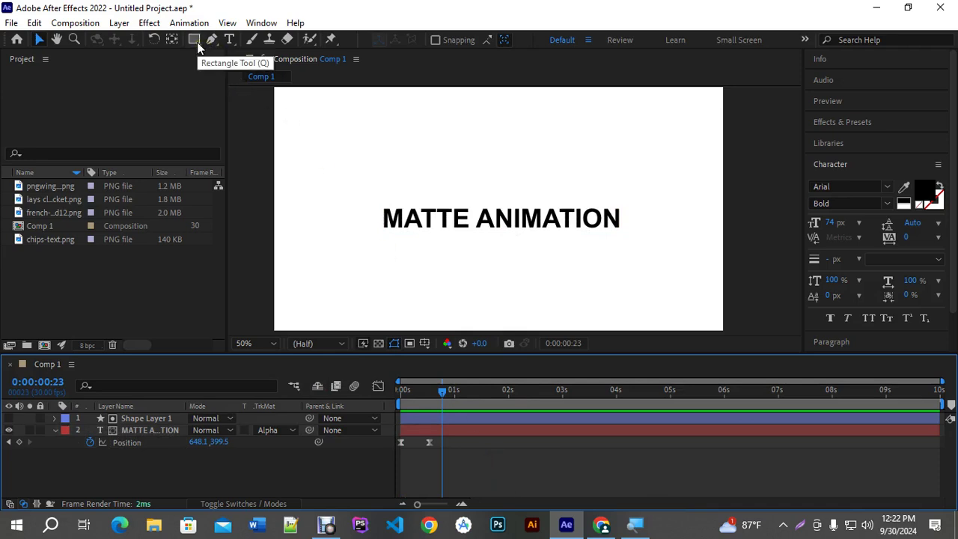
left_click(403, 395)
left_click_drag(396, 396, 426, 398)
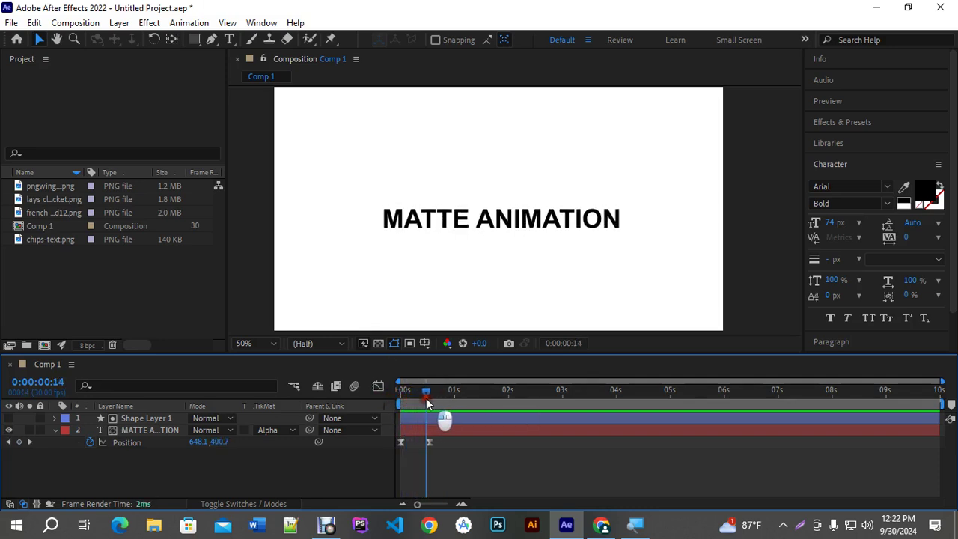
left_click(231, 43)
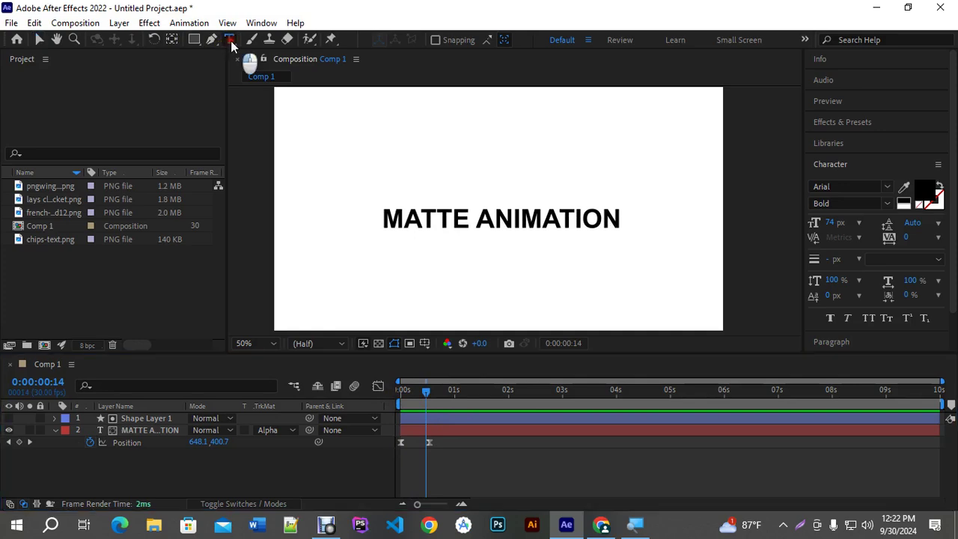
left_click(288, 38)
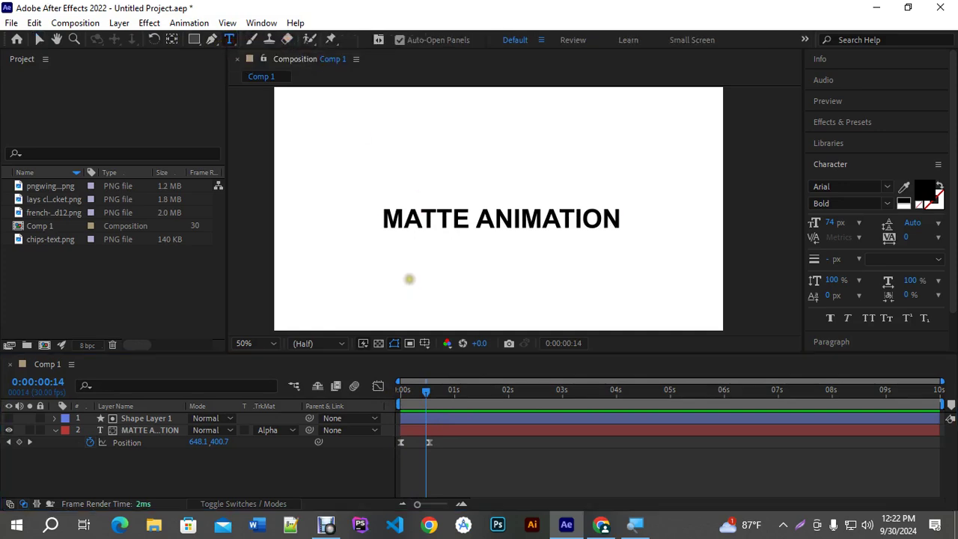
left_click(407, 275)
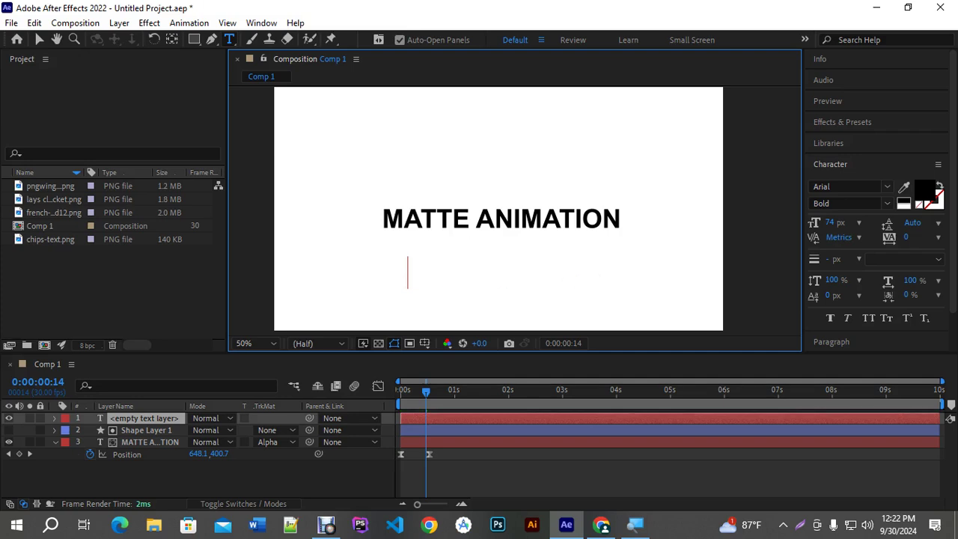
type("Other ")
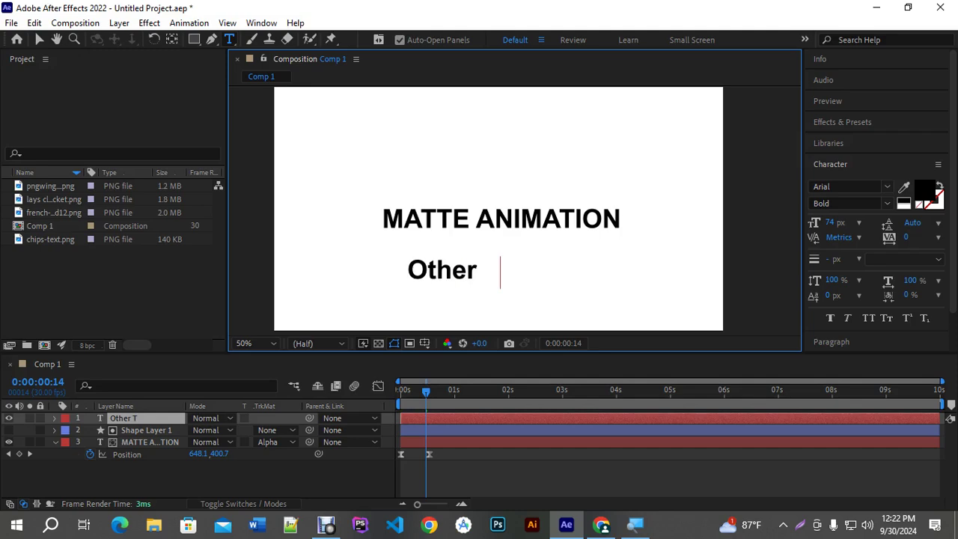
type("Text")
Set the whole Other Text to a font size of 43 px and a tracking of 810
key("ctrl+a")
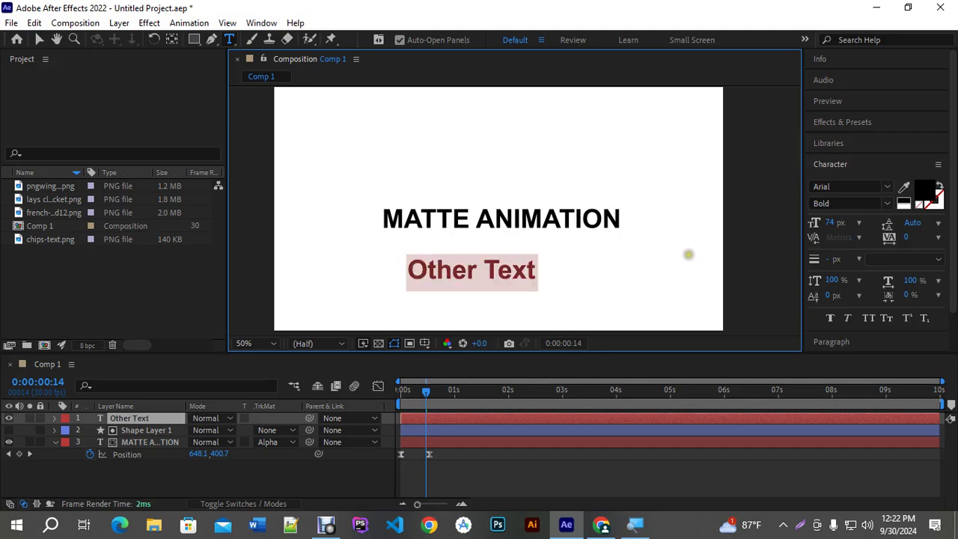
mouse_move(829, 223)
left_mouse_down()
mouse_move(795, 218)
mouse_move(812, 222)
left_mouse_up()
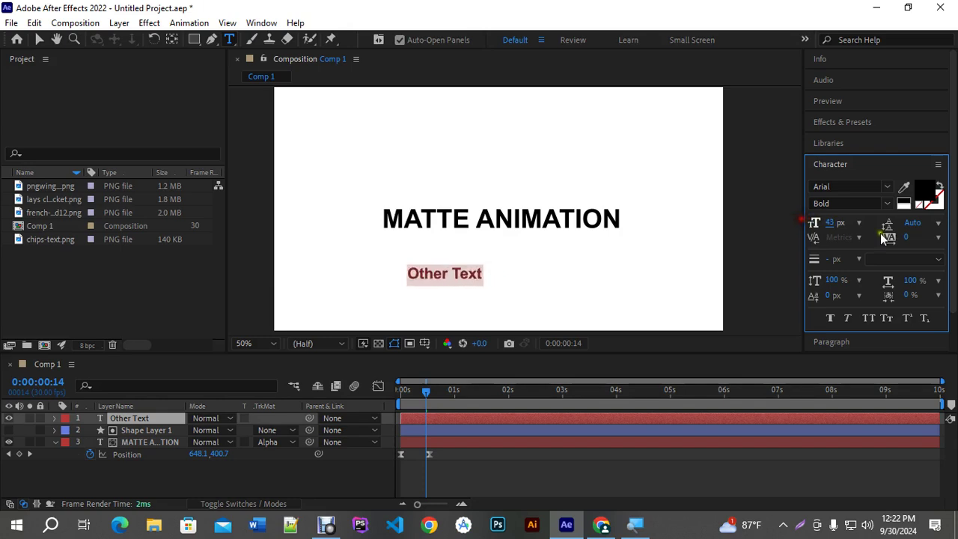
left_click_drag(905, 237, 950, 236)
left_click(39, 39)
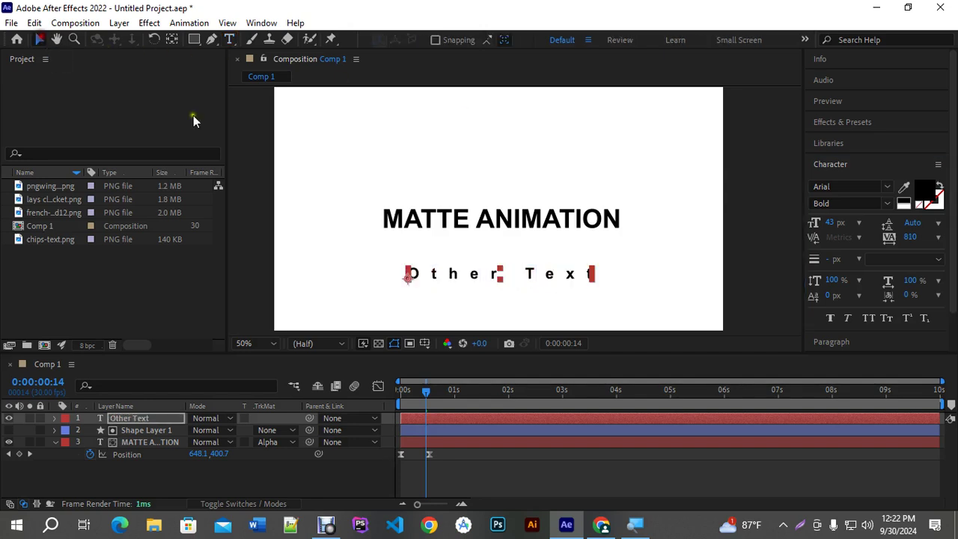
Center the Other Text layer's anchor point and move the text up to sit just beneath MATTE ANIMATION
left_click(171, 39)
left_click(39, 39)
left_click_drag(505, 277, 513, 251)
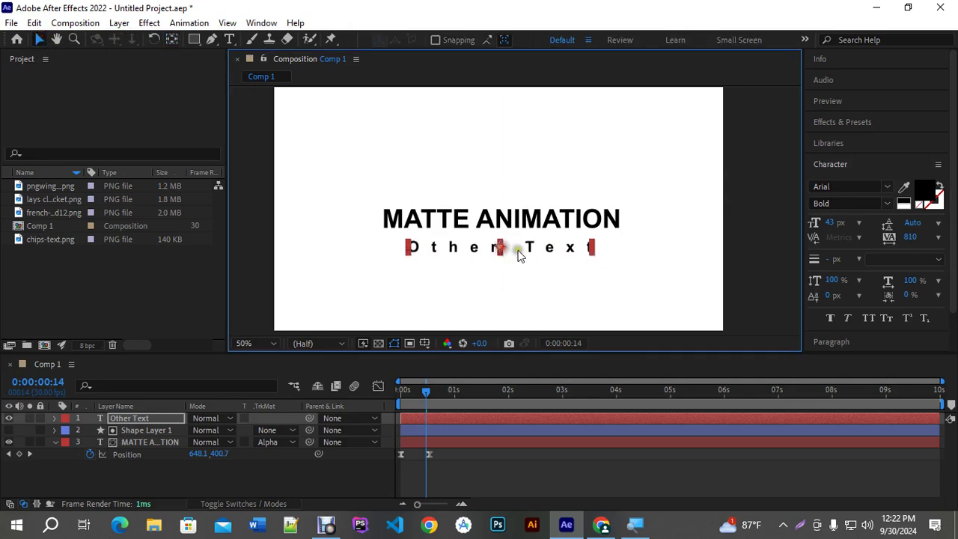
Set the Other Text fill color to dark red 5A0707 and deselect the layer
left_click(928, 196)
left_click(476, 289)
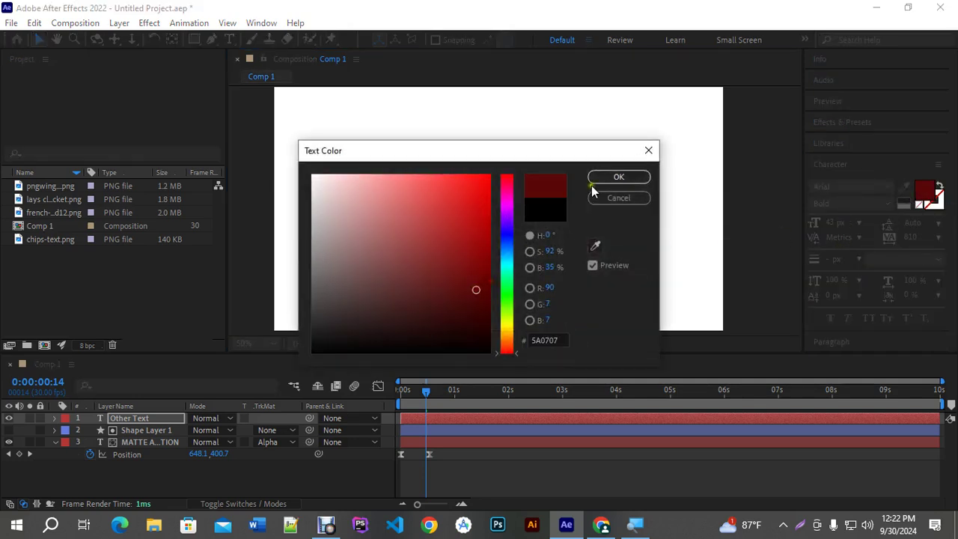
left_click(592, 184)
left_click(731, 205)
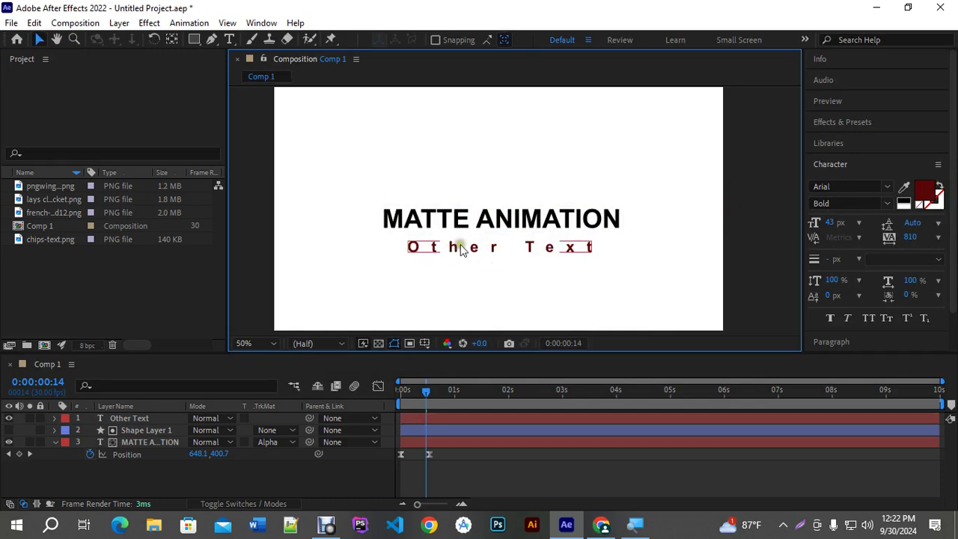
With no layer selected, draw a green rectangle directly below MATTE ANIMATION that covers Other Text, and collapse the new shape layer
left_click(333, 475)
left_click_drag(194, 41, 231, 39)
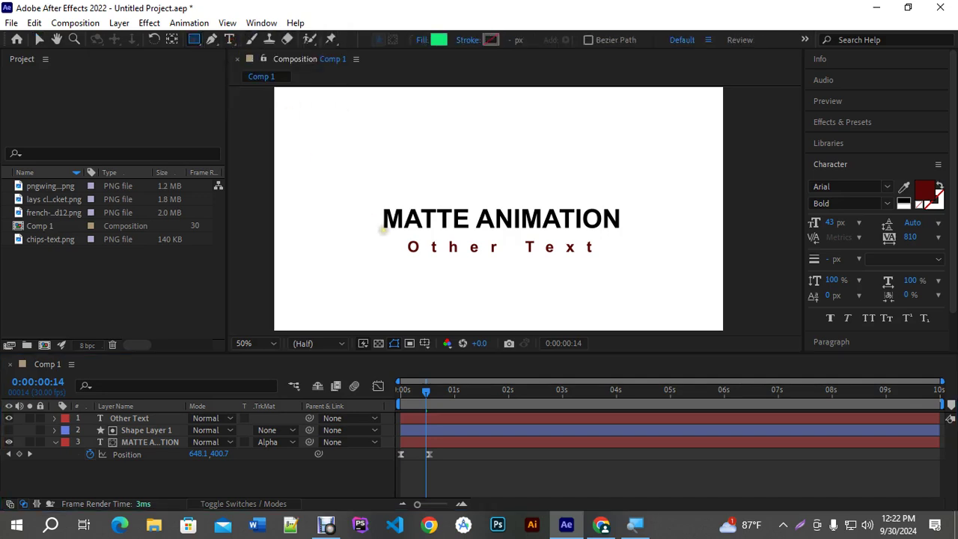
left_click_drag(382, 230, 621, 276)
left_click(56, 419)
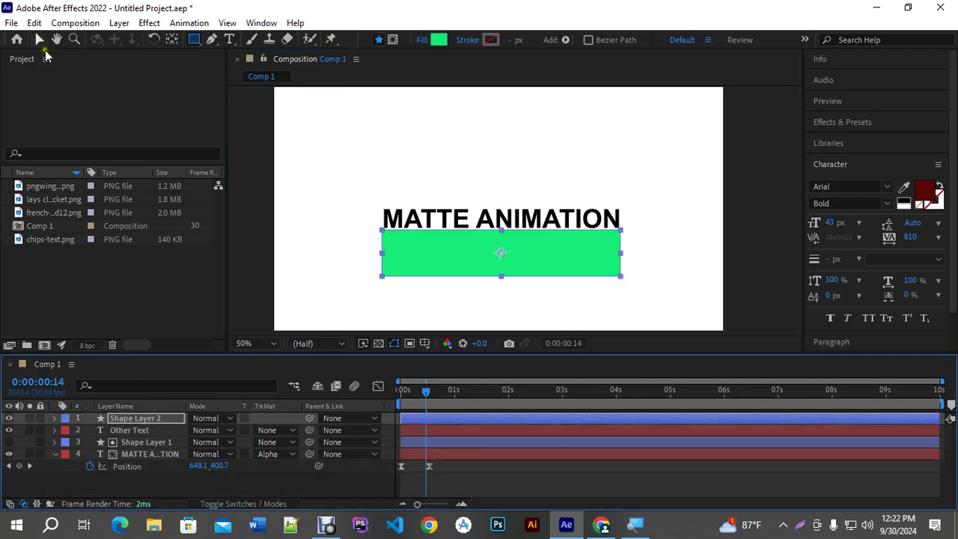
Collapse the MATTE ANIMATION layer and set Other Text's track matte to Alpha Matte "Shape Layer 2"
left_click(39, 40)
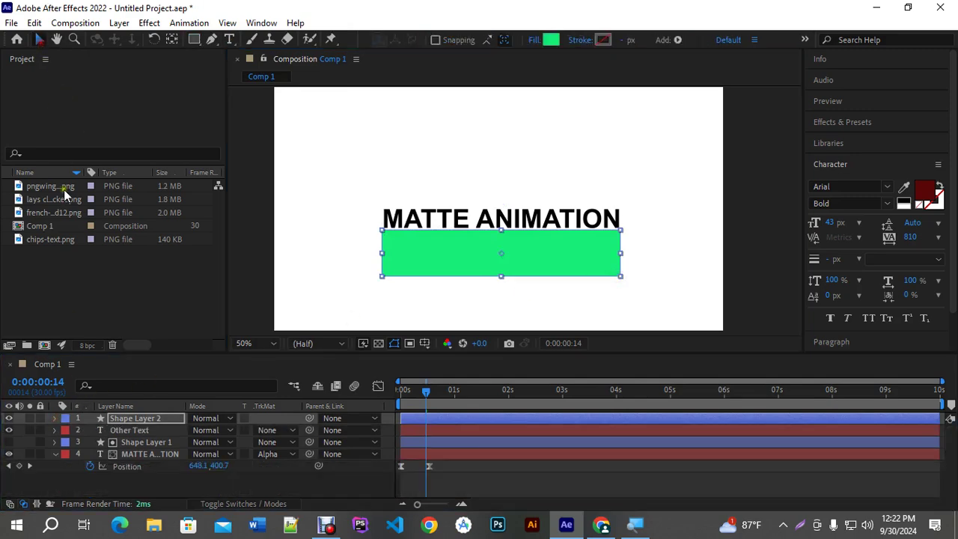
left_click(56, 453)
left_click(154, 478)
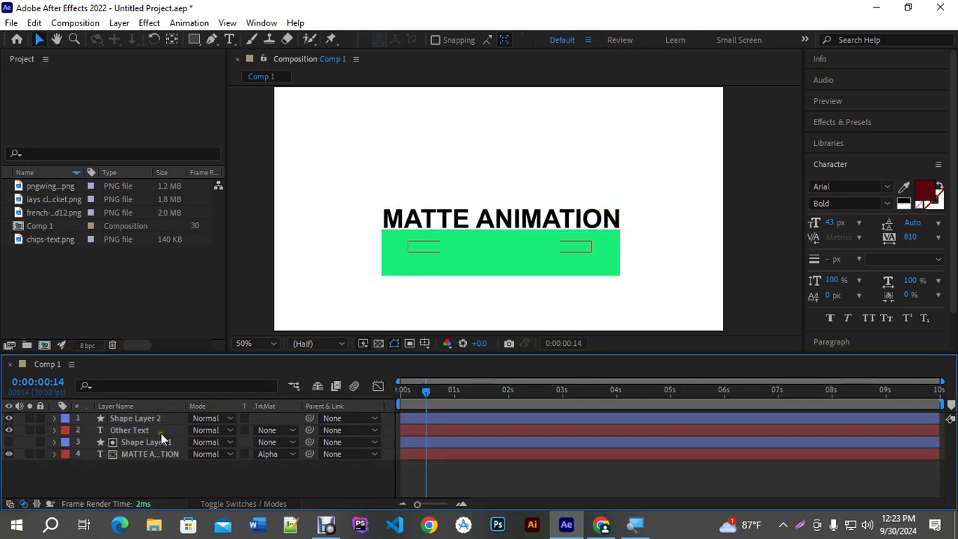
left_click(122, 431)
left_click(135, 417)
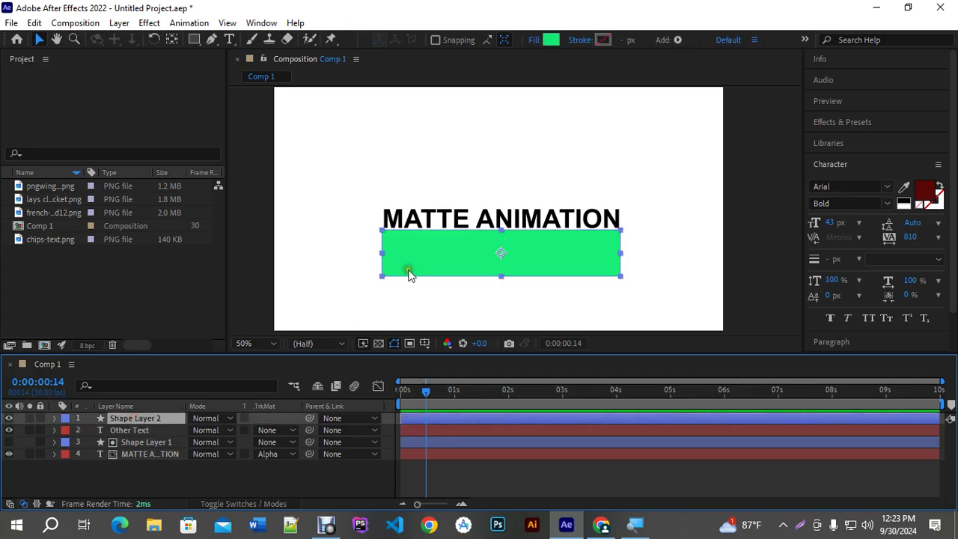
left_click(127, 428)
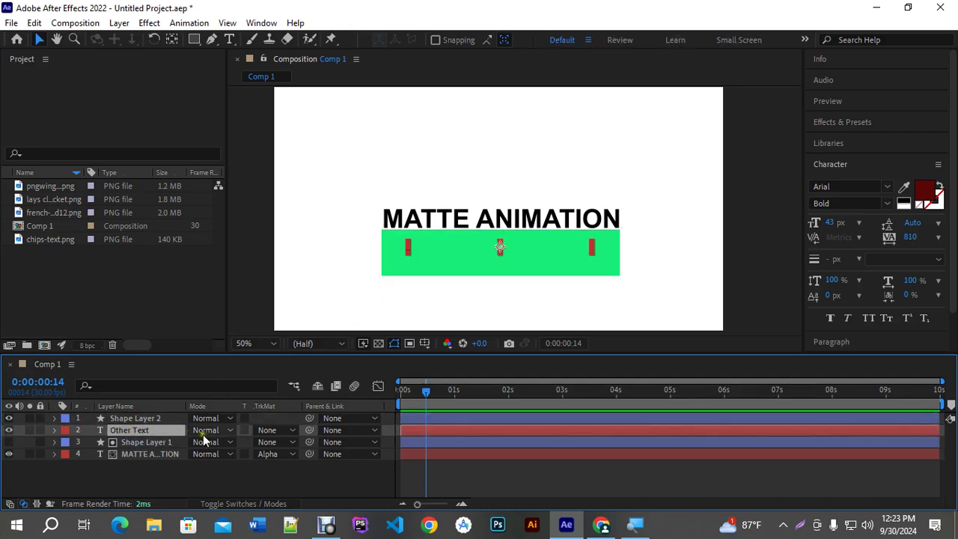
left_click(265, 430)
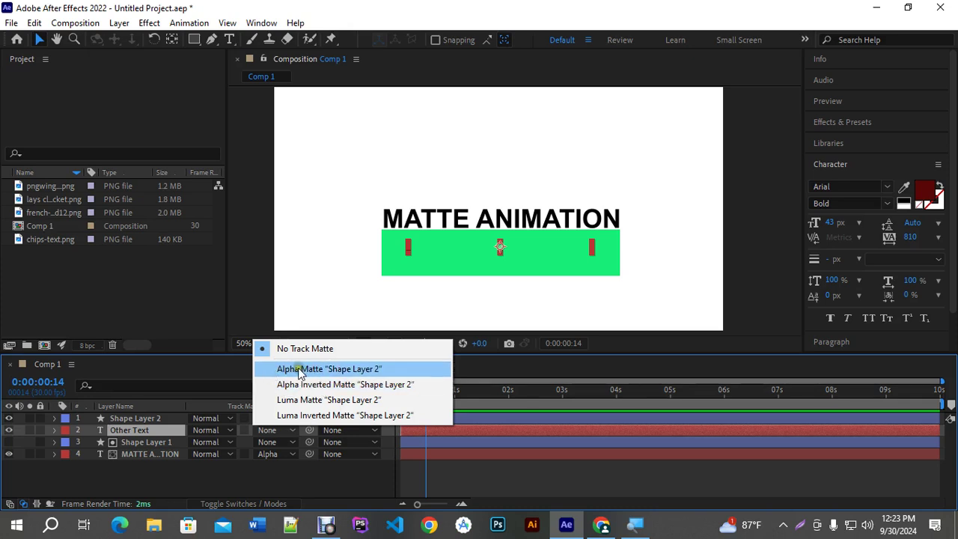
left_click(308, 369)
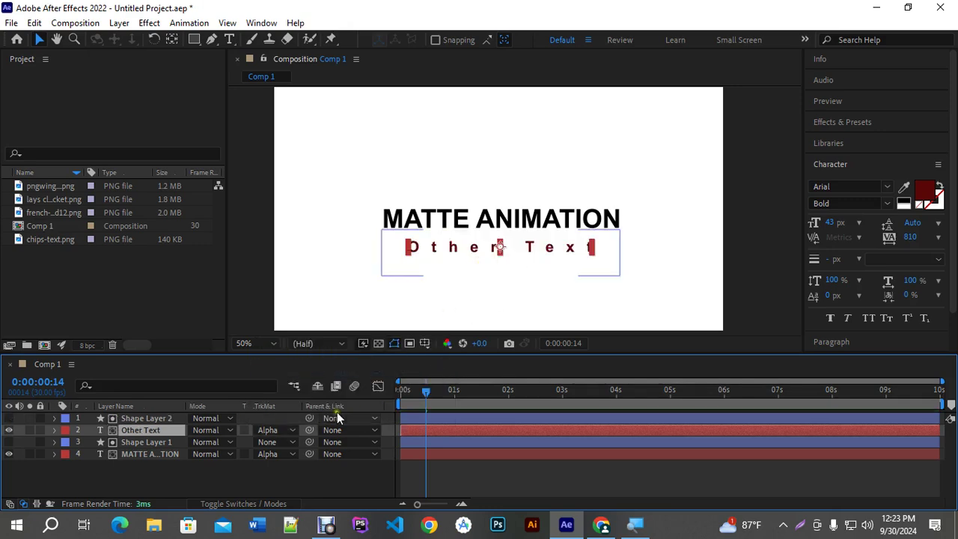
Examine the MATTE ANIMATION layer's Transform properties and the timing of its Position keyframes
left_click(148, 453)
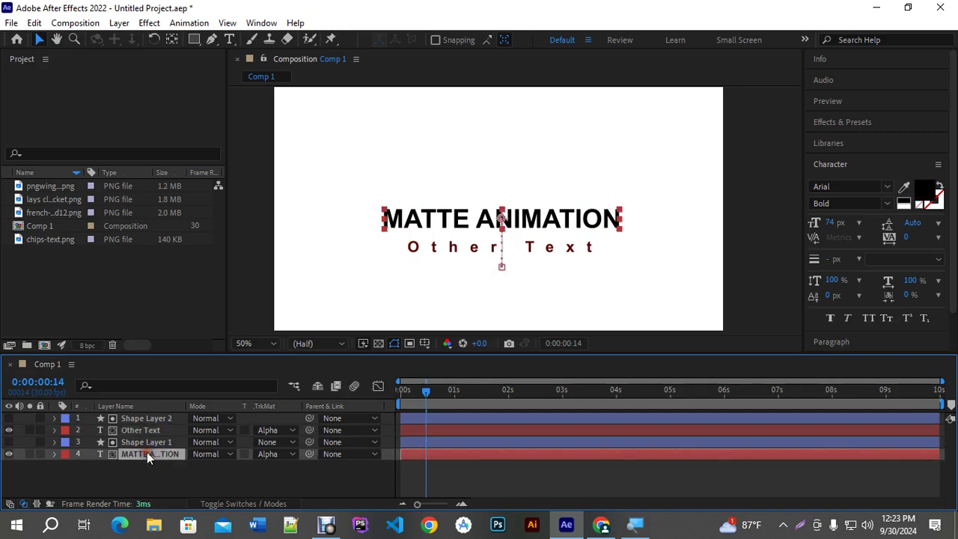
key("p")
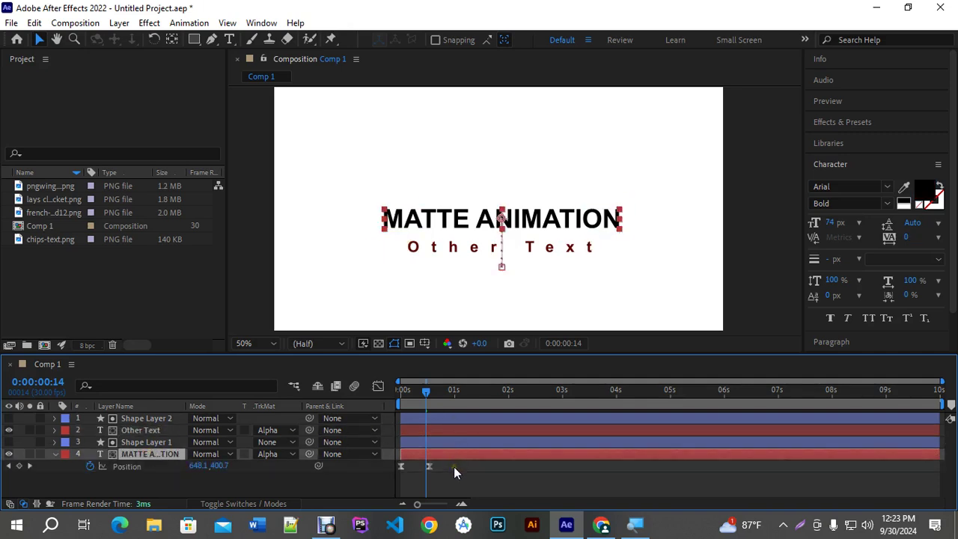
key("u")
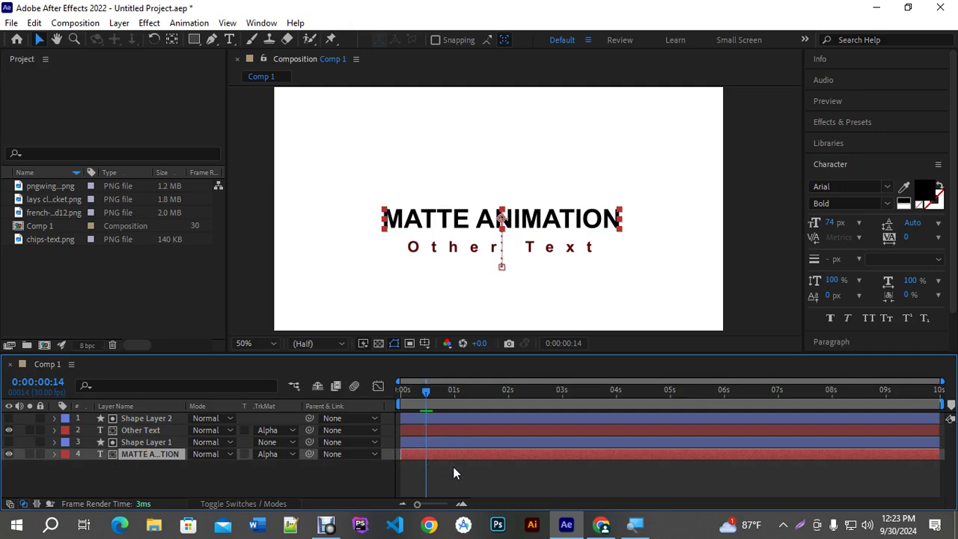
key("u")
key("u")
key("u")
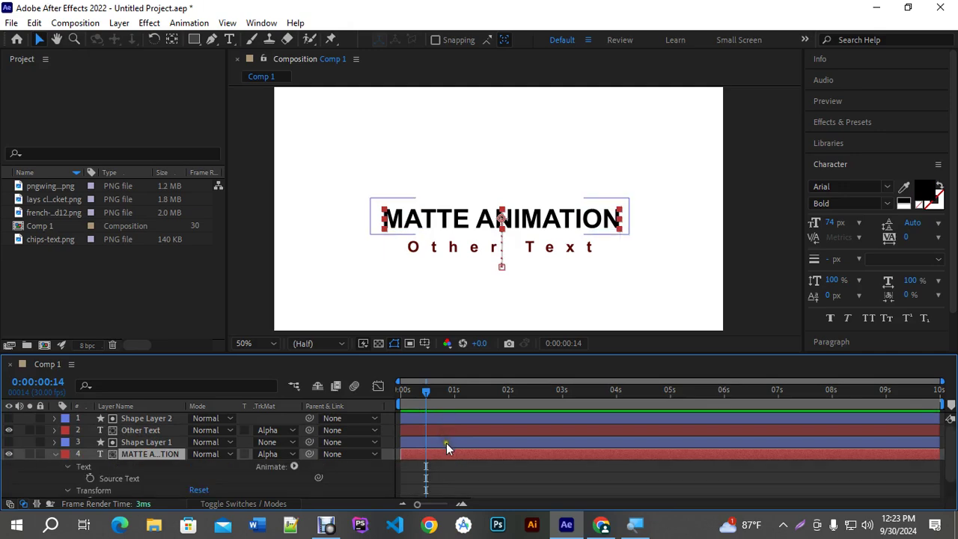
key("u")
key("u")
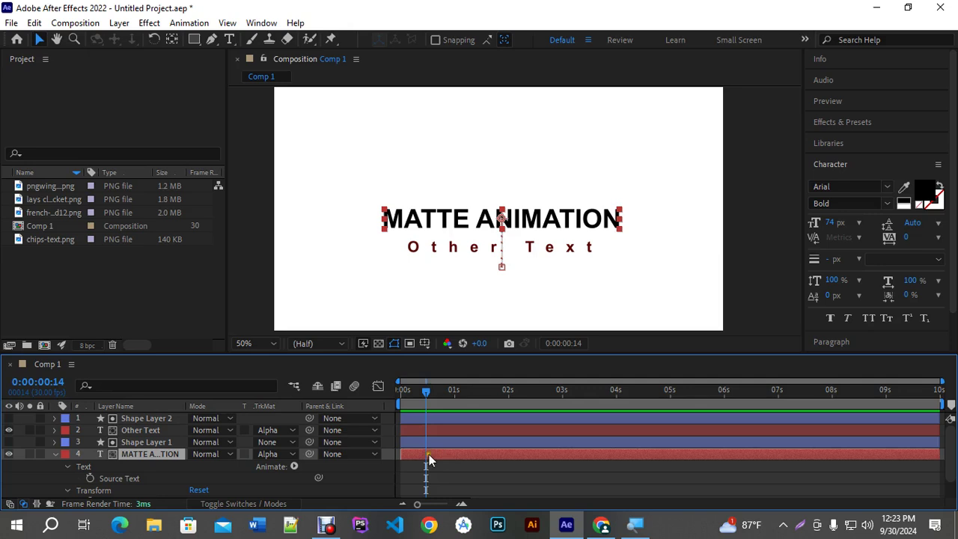
left_click(68, 490)
left_click(69, 470)
left_click(69, 479)
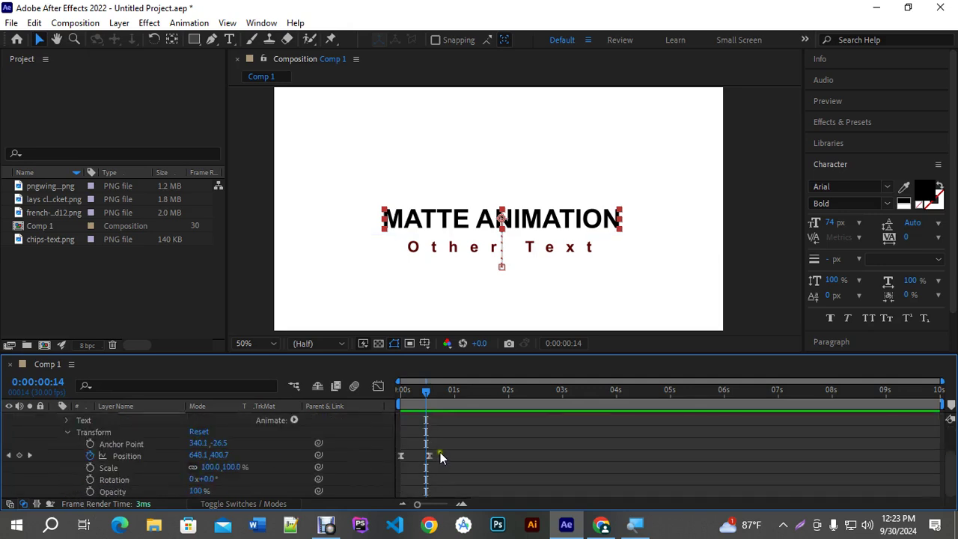
Start animating Other Text's Position with a keyframe at 0:00:00:07, partway through the MATTE ANIMATION reveal
mouse_move(426, 397)
left_mouse_down()
mouse_move(391, 395)
mouse_move(412, 397)
left_mouse_up()
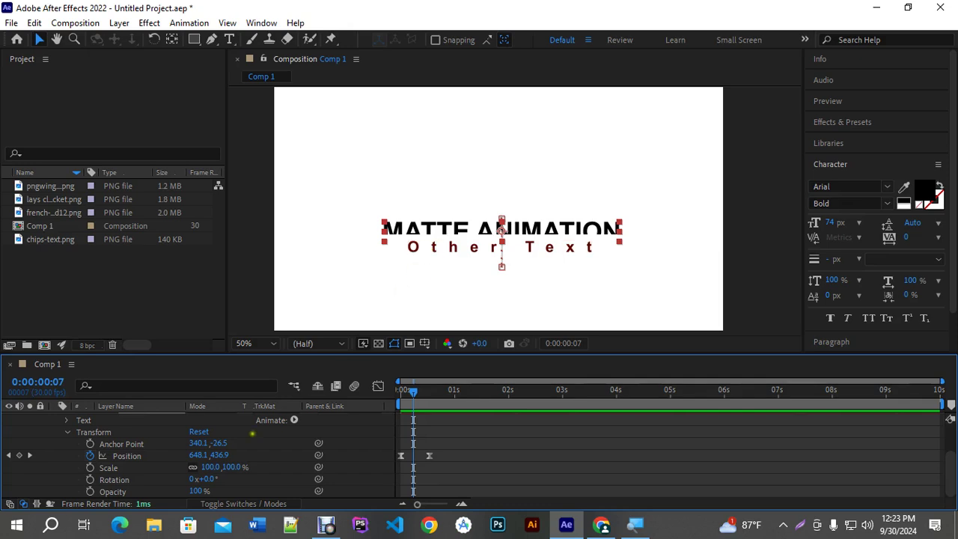
scroll(135, 465, "up", 3)
left_click(136, 431)
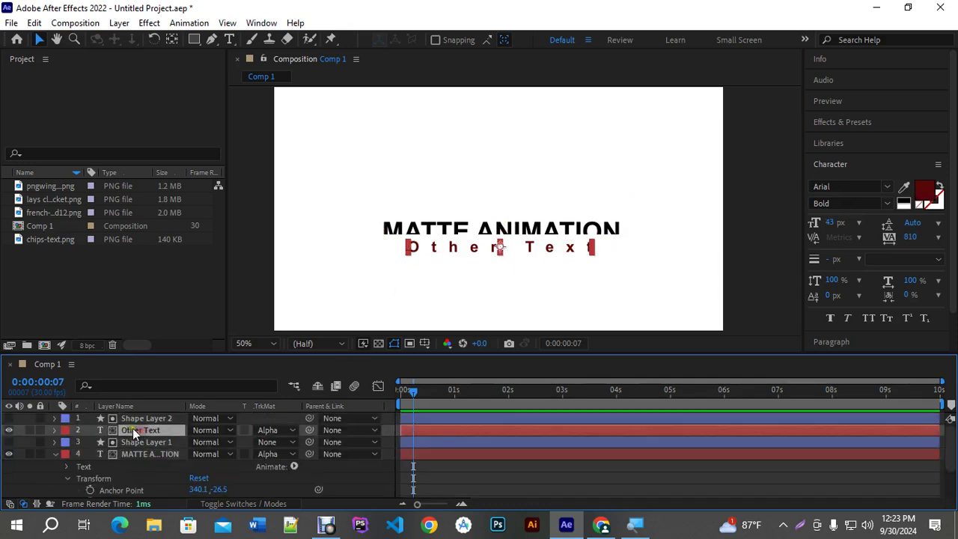
key("p")
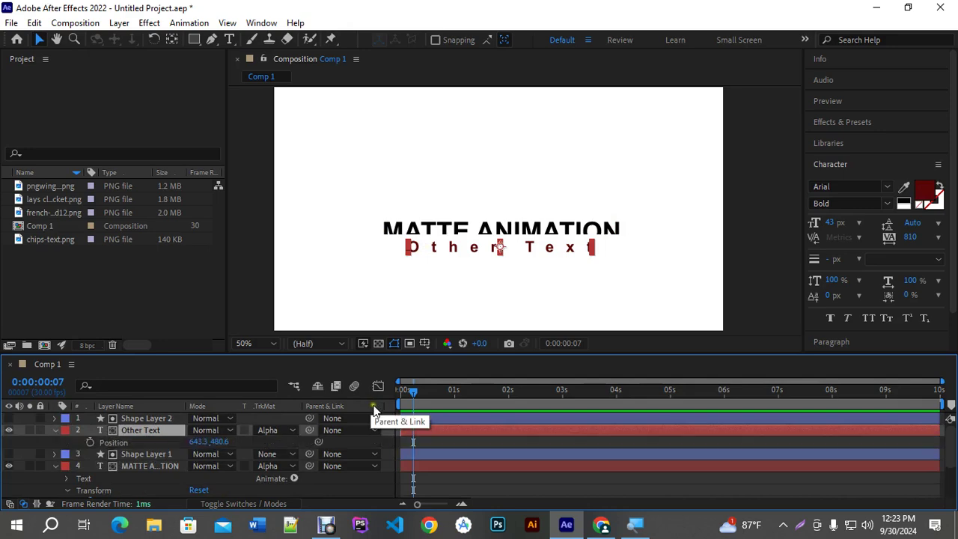
left_click(90, 441)
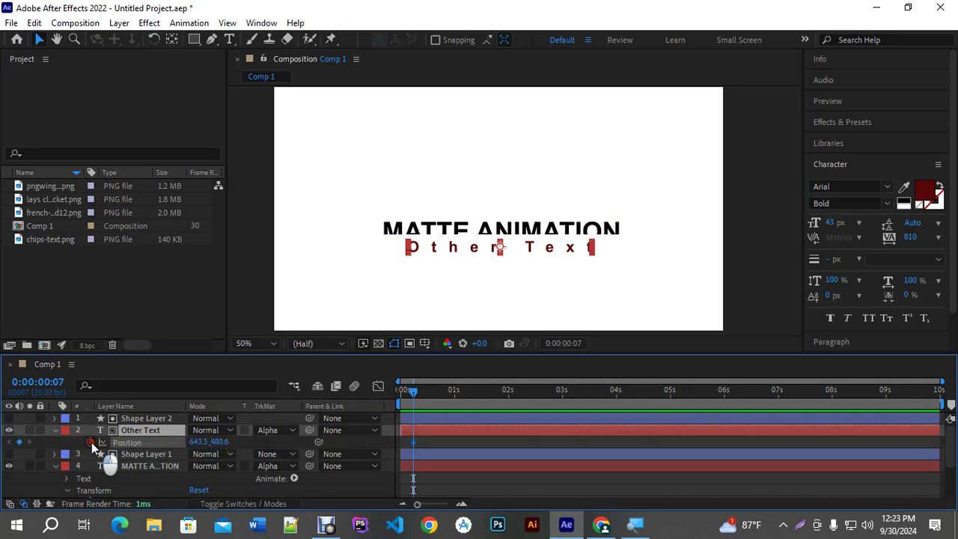
Add a second Position keyframe to Other Text at 0:00:00:19, holding the text in its place beneath MATTE ANIMATION
left_click_drag(418, 390, 436, 394)
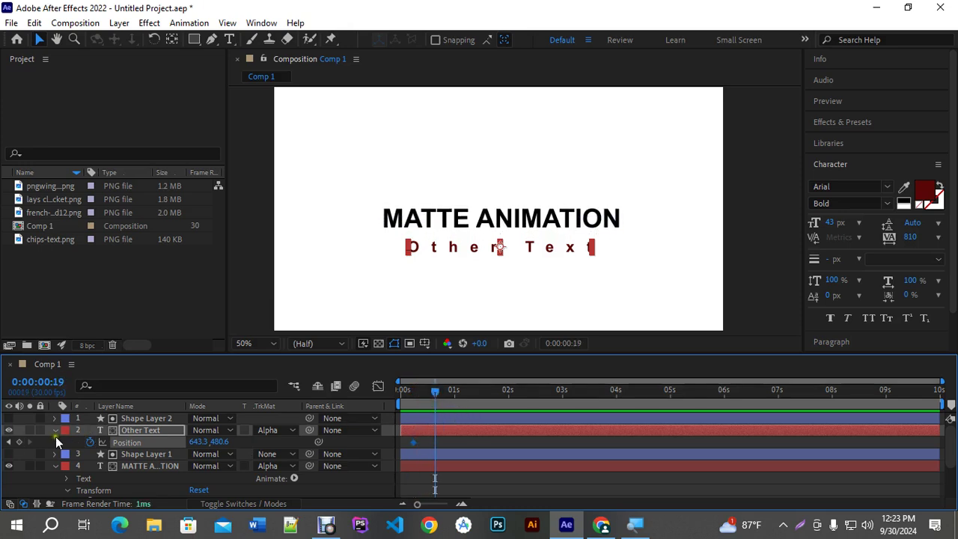
left_click(20, 442)
left_click_drag(455, 440, 395, 446)
mouse_move(435, 390)
left_mouse_down()
mouse_move(427, 395)
mouse_move(435, 395)
left_mouse_up()
left_click(487, 292)
left_click(473, 244)
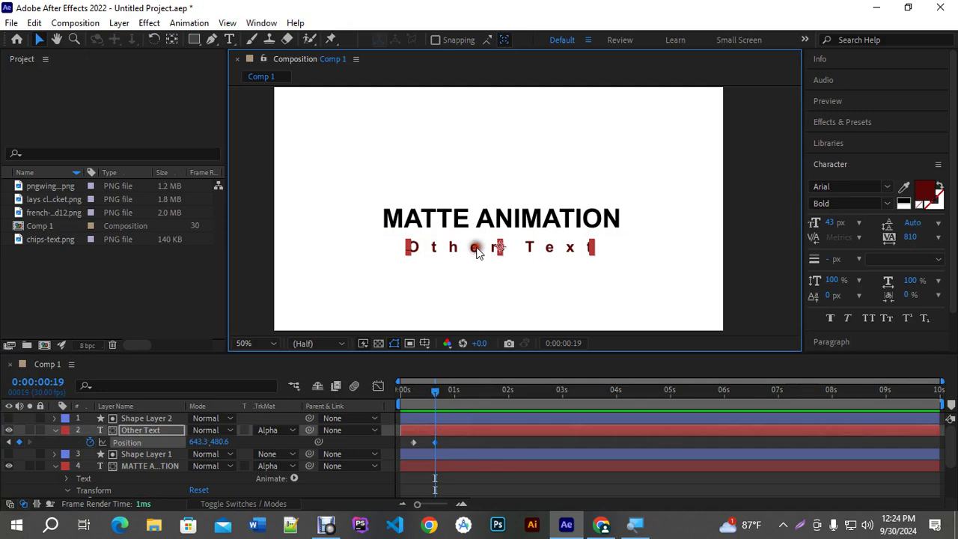
At 0:00:00:07, raise Other Text to a vertical position of 376.6 and apply Easy Ease to both Position keyframes
left_click_drag(435, 403, 411, 395)
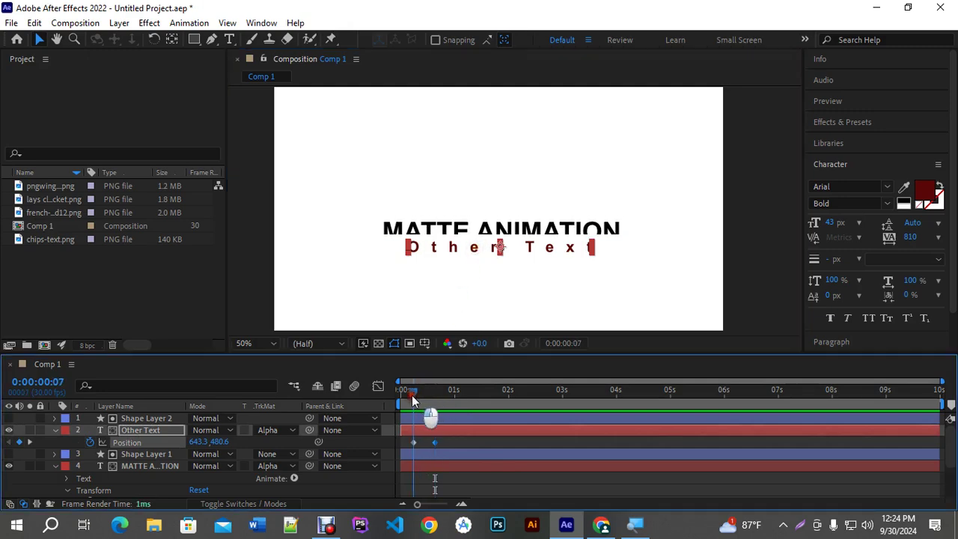
left_click(413, 442)
left_click_drag(217, 442, 150, 430)
left_click_drag(464, 463, 402, 446)
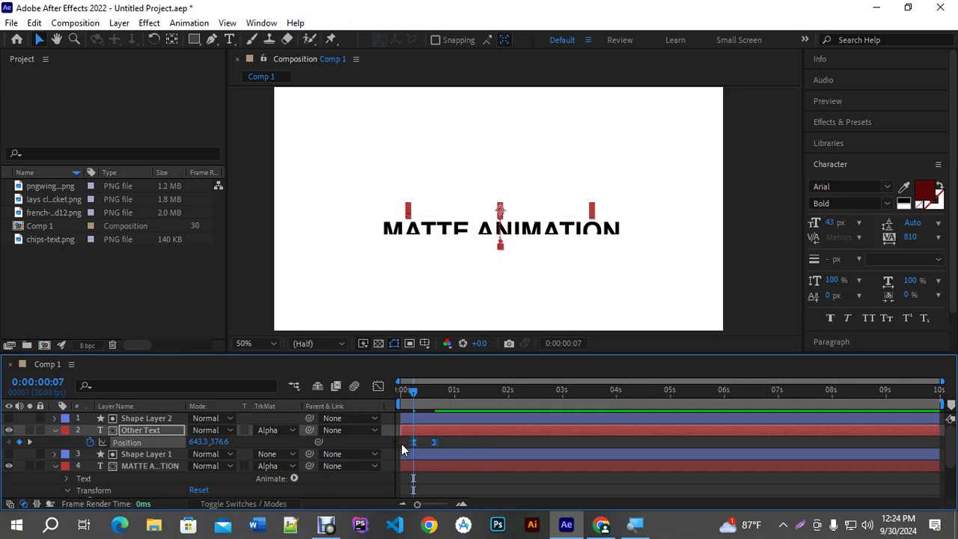
Reshape Other Text's Position speed curve in the Graph Editor so the motion slows more gradually into the second keyframe
left_click(379, 388)
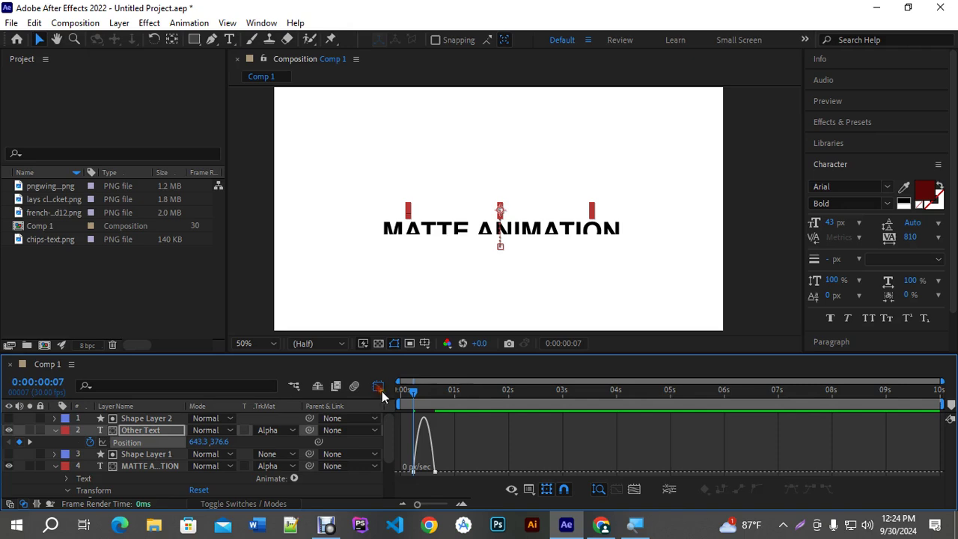
left_click_drag(446, 457, 428, 478)
left_click(379, 388)
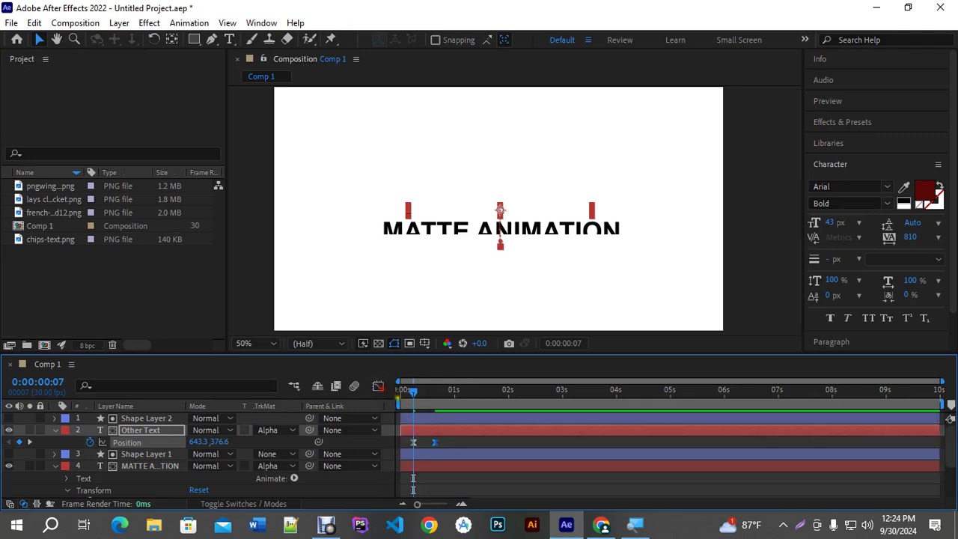
Preview both text reveals from the first frame, and collapse and deselect the text layers
left_click_drag(419, 386, 368, 390)
key("space")
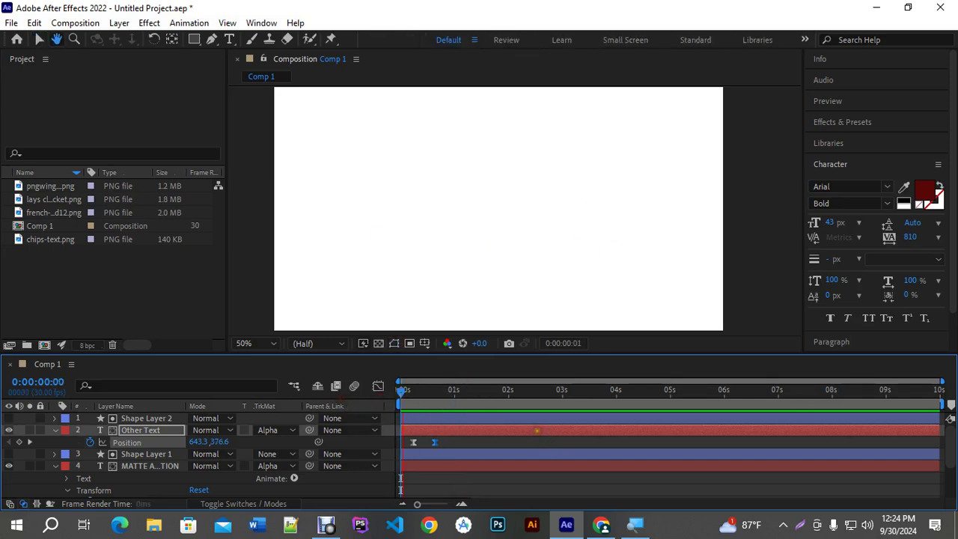
key("space")
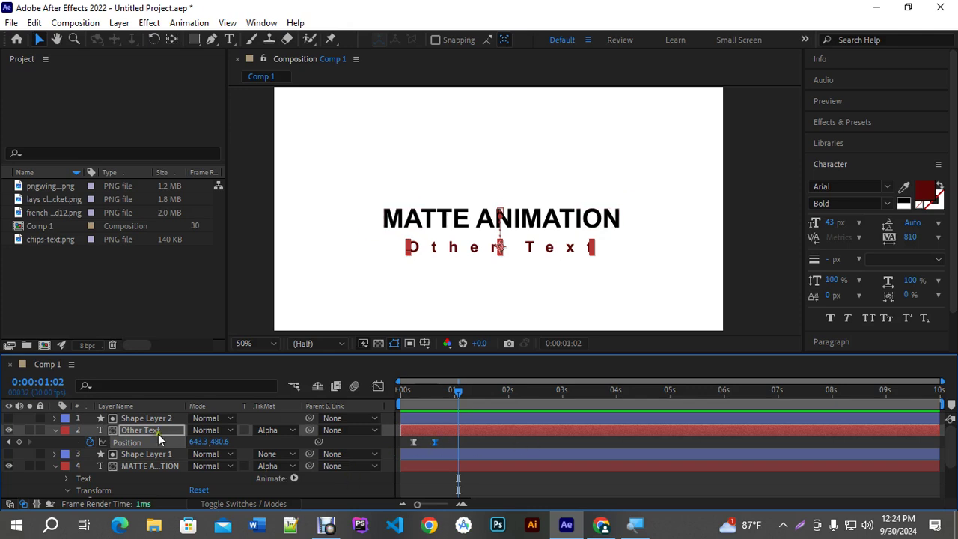
left_click(54, 431)
left_click(54, 454)
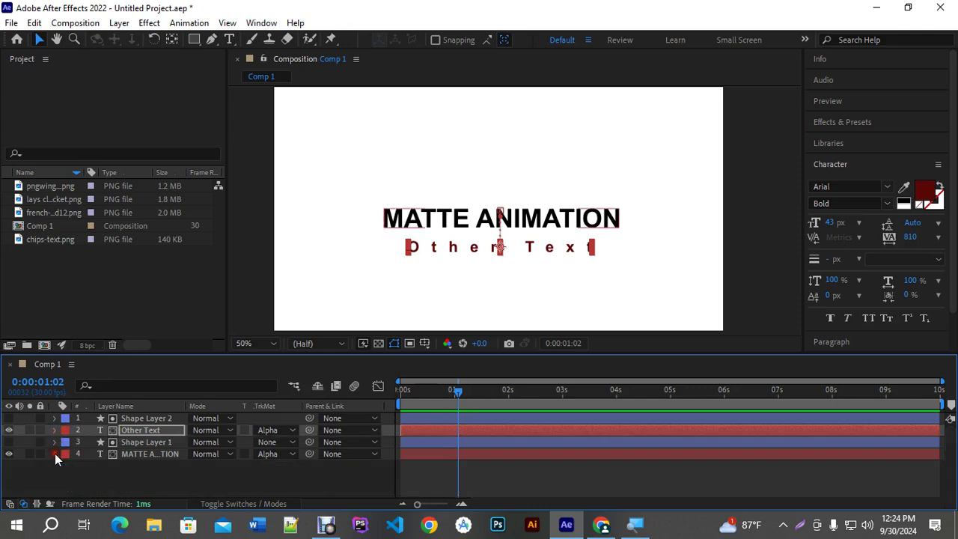
left_click(122, 482)
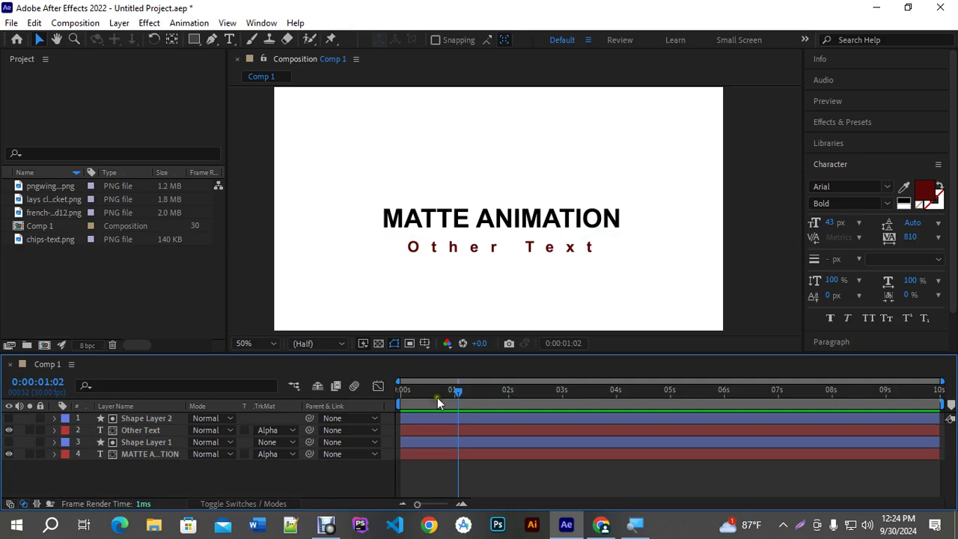
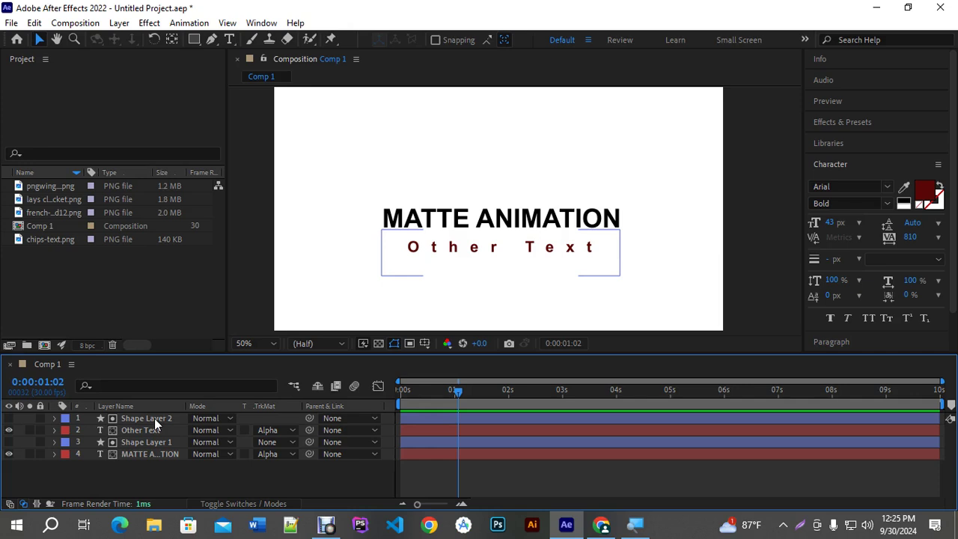
Scrub through the Other Text reveal and replay the whole animation from the start, leaving no layer selected
left_click(116, 405)
left_click(151, 430)
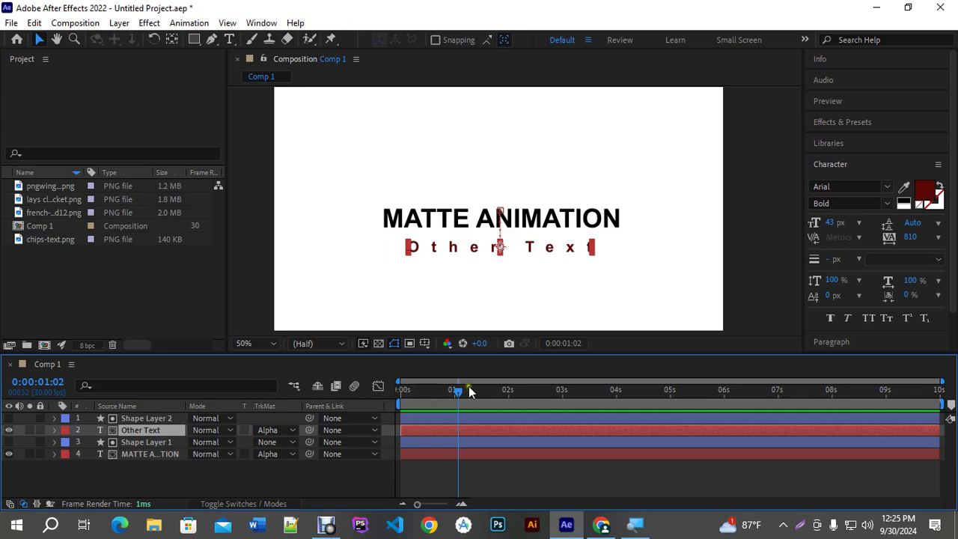
left_click_drag(458, 390, 333, 391)
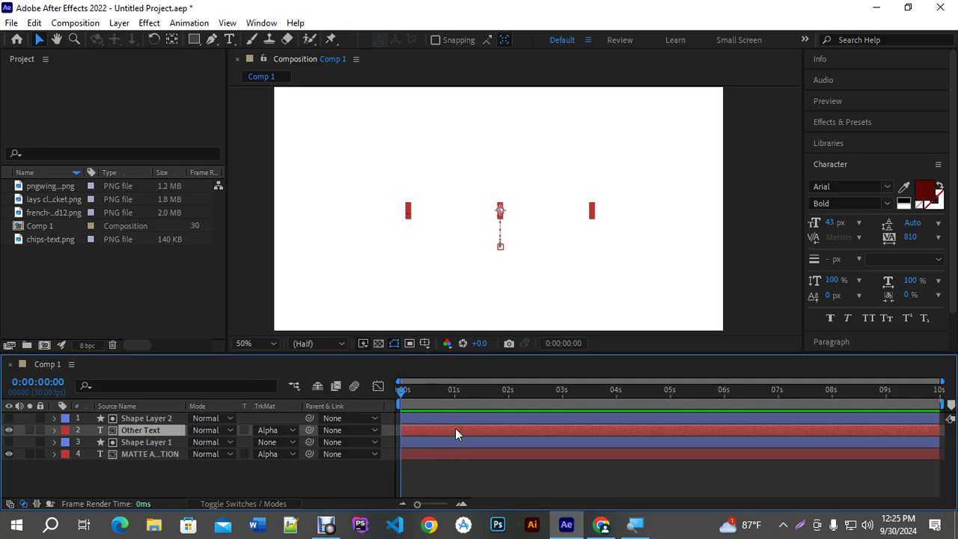
left_click_drag(399, 394, 428, 397)
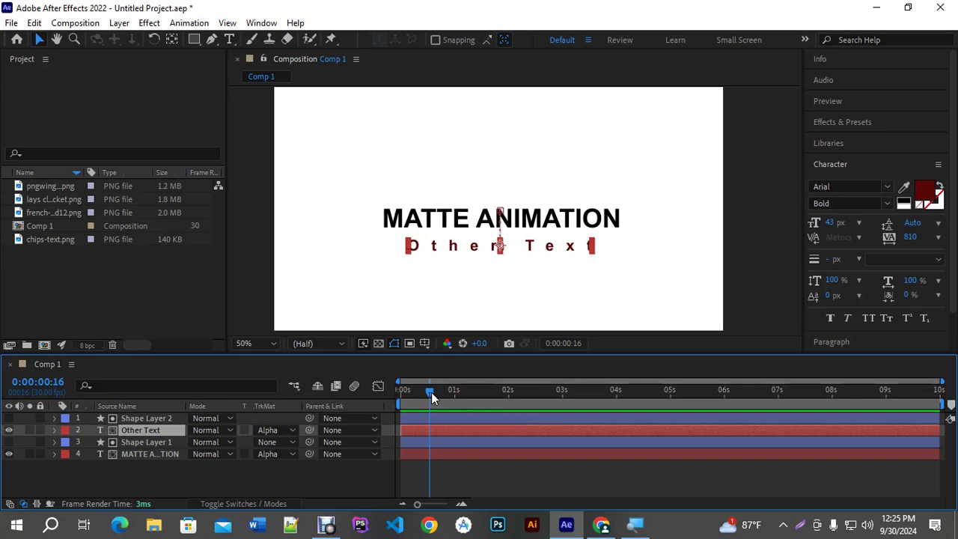
left_click_drag(413, 395, 334, 391)
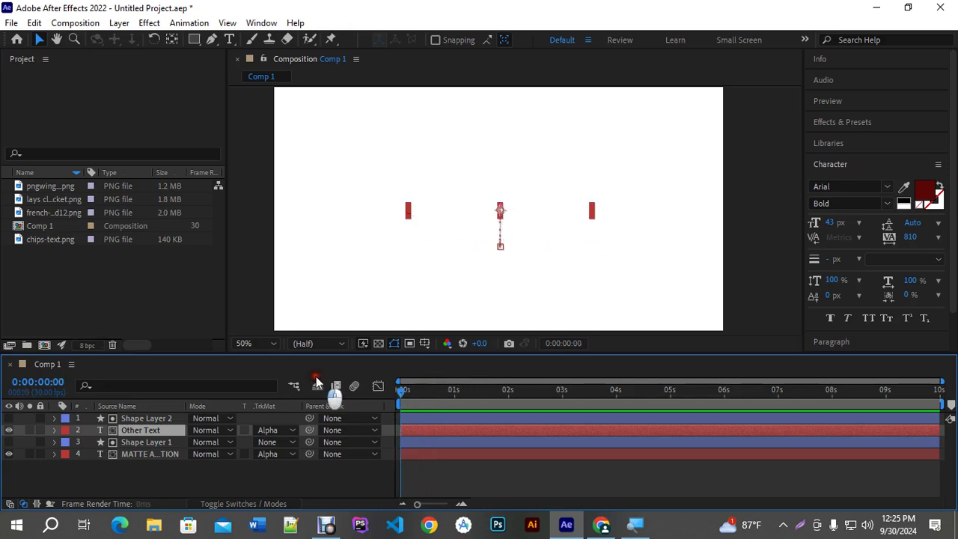
key("space")
key("space")
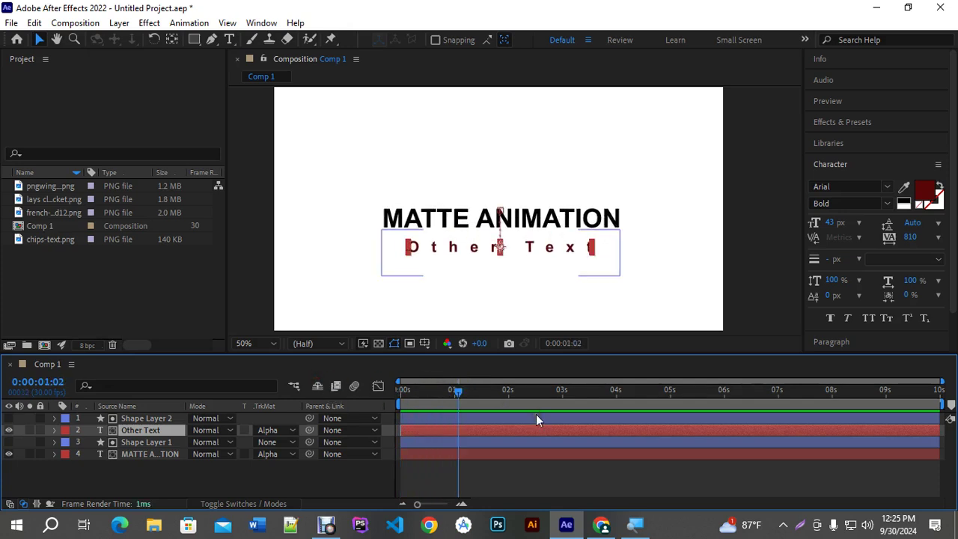
left_click(537, 467)
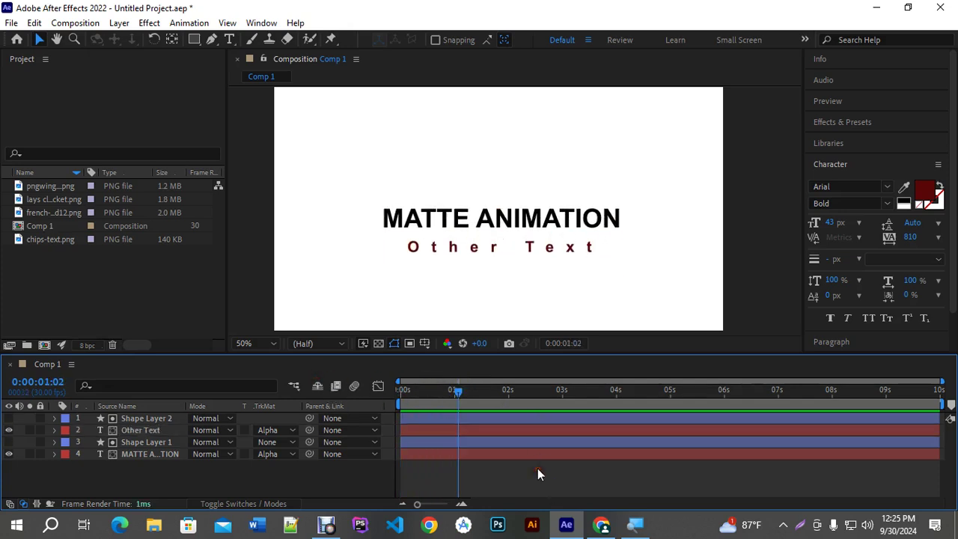
Import mixkit-black-ink-splashing-505-hd-ready.mp4 and the ai-generated girl photo JPG from the Desktop folder into the project
left_click(110, 266)
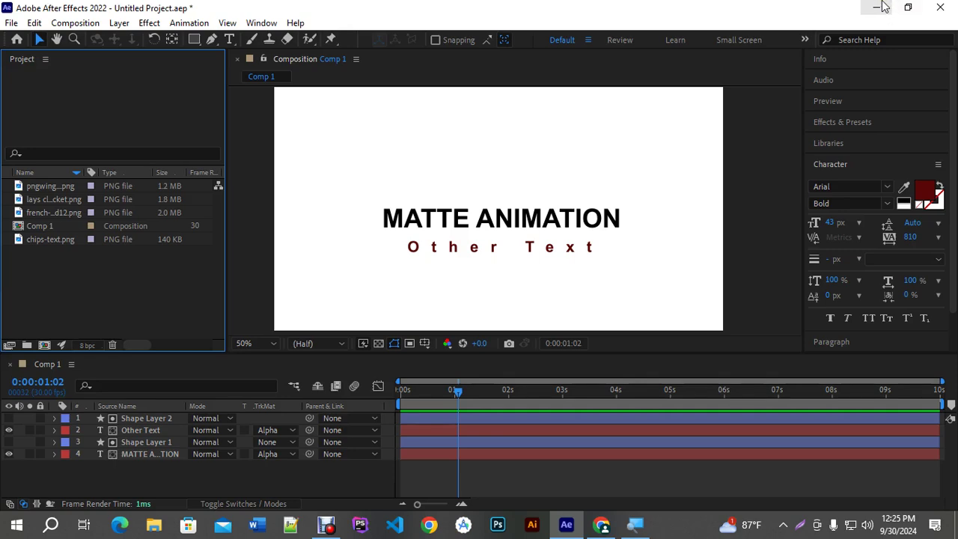
double_click(125, 282)
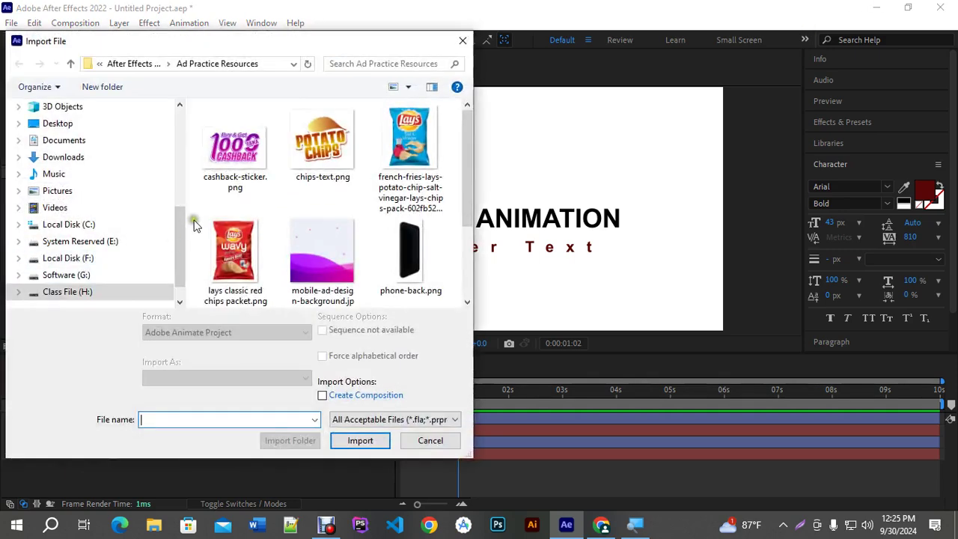
left_click(63, 125)
scroll(300, 160, "down", 10)
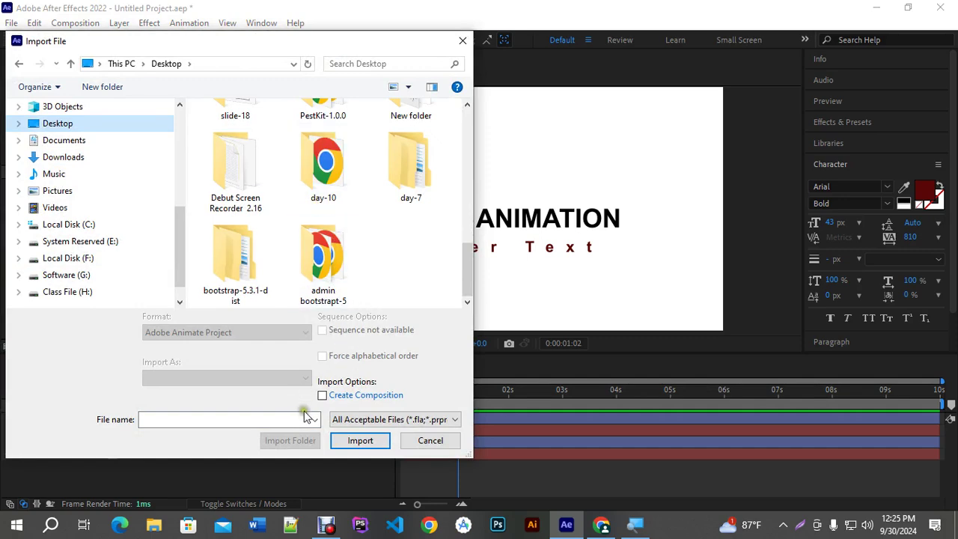
left_click(354, 441)
left_click(395, 419)
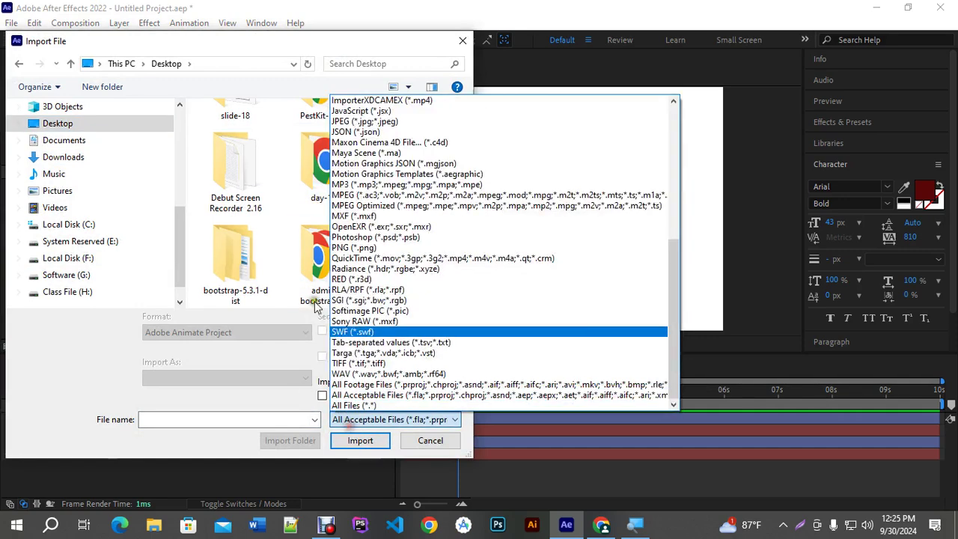
left_click(262, 244)
scroll(300, 216, "up", 3)
left_click(235, 240)
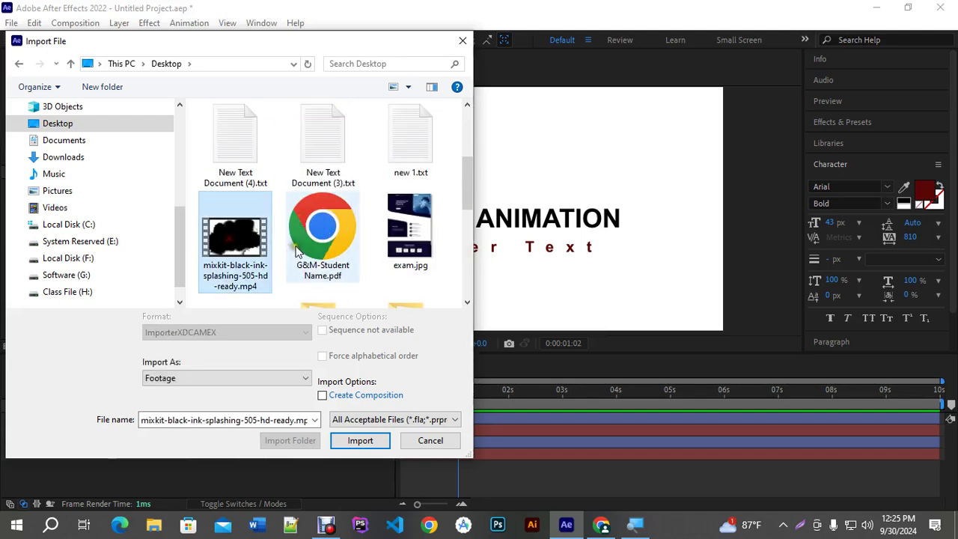
scroll(247, 239, "down", 1)
left_click(262, 258, "shift")
left_click(351, 441)
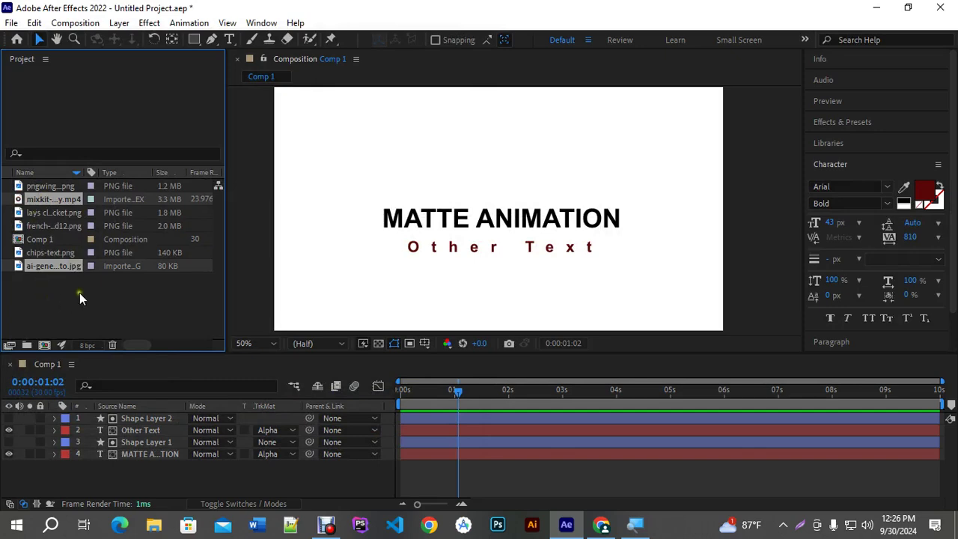
left_click(109, 306)
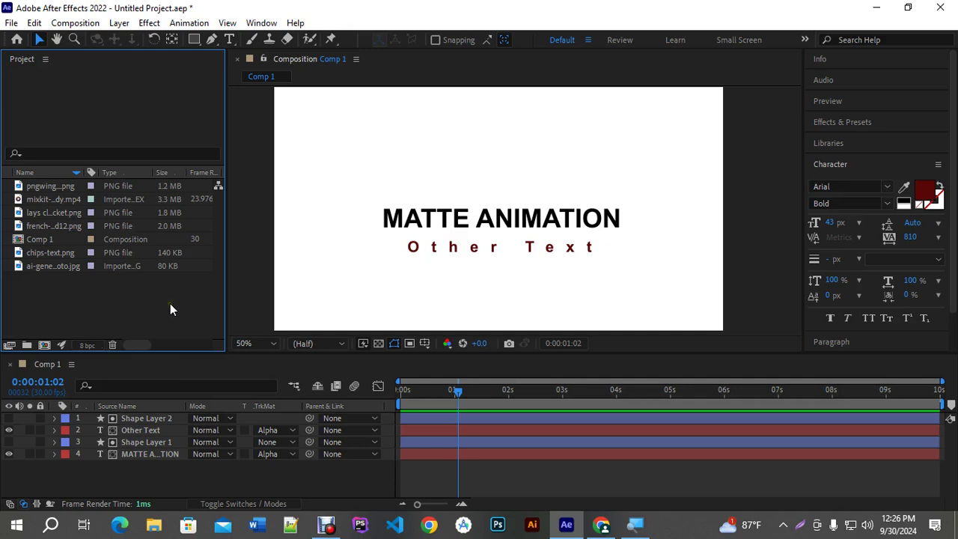
Examine the length, frame size and frame rate in the ink-splashing video's desktop file properties, and return to After Effects
left_click(63, 201)
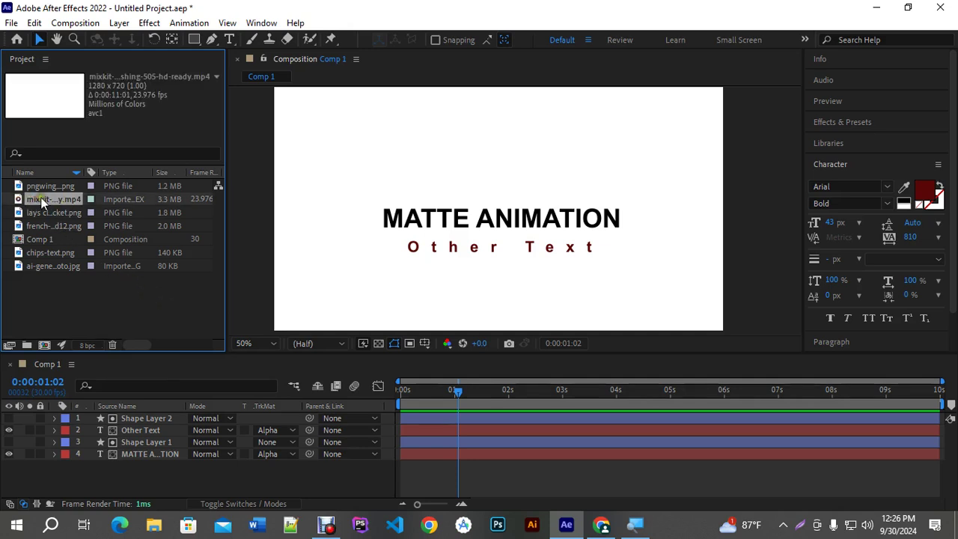
left_click(876, 8)
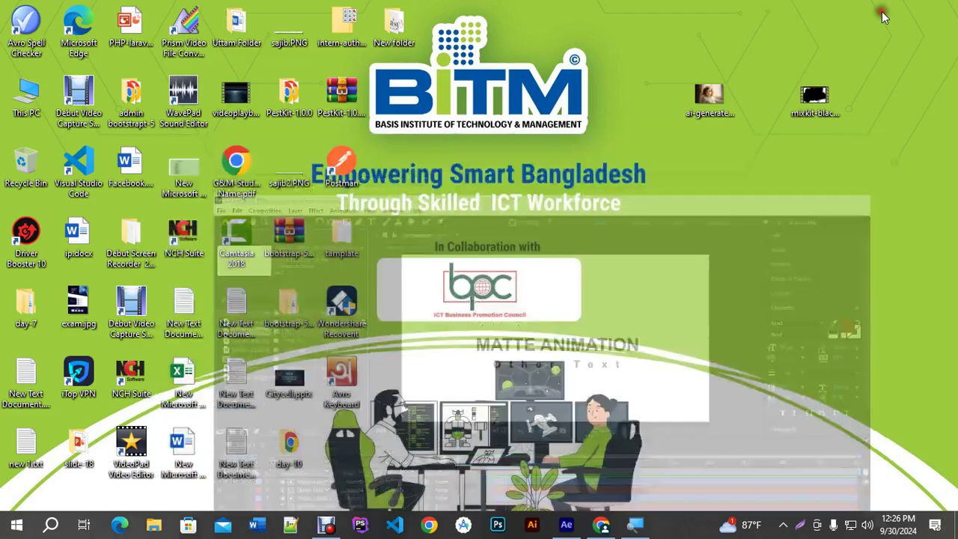
right_click(820, 108)
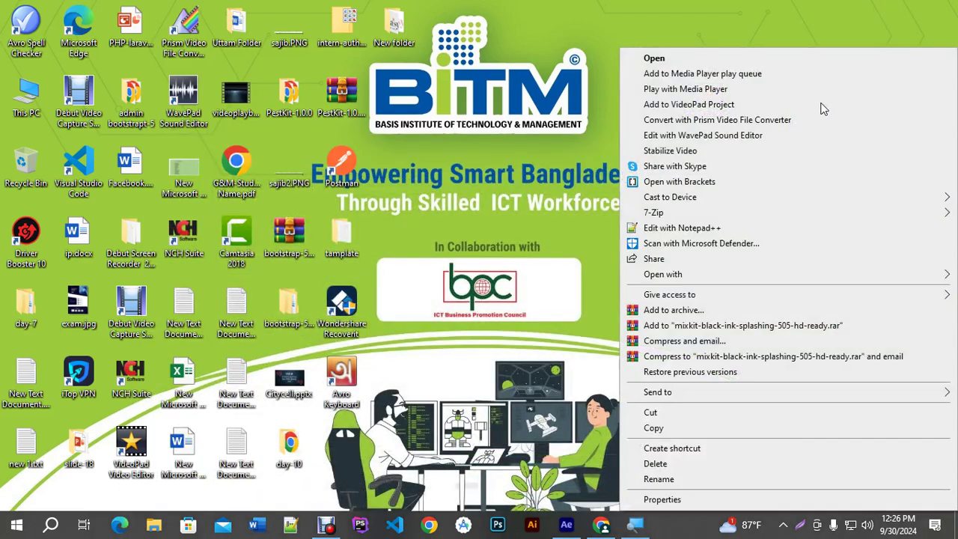
left_click(663, 499)
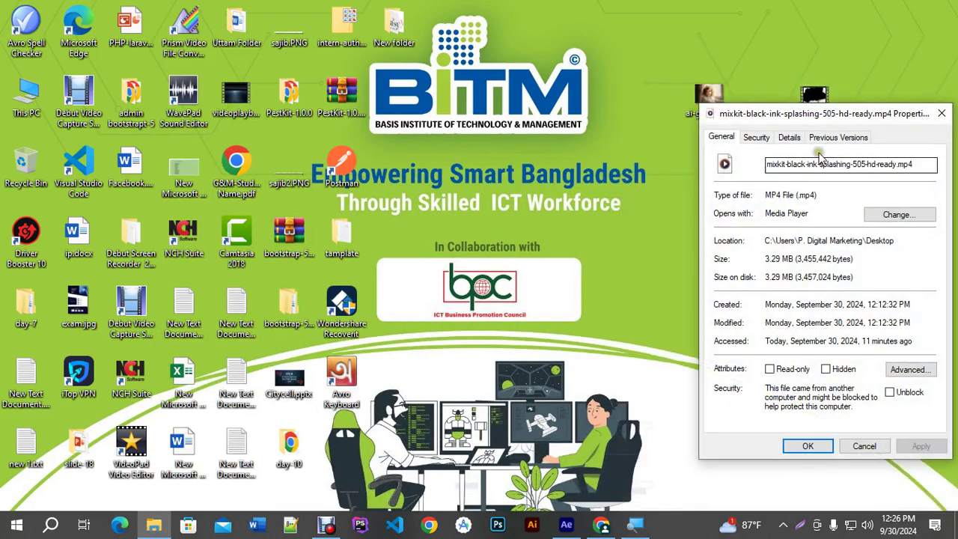
left_click(795, 135)
left_click_drag(850, 115, 676, 96)
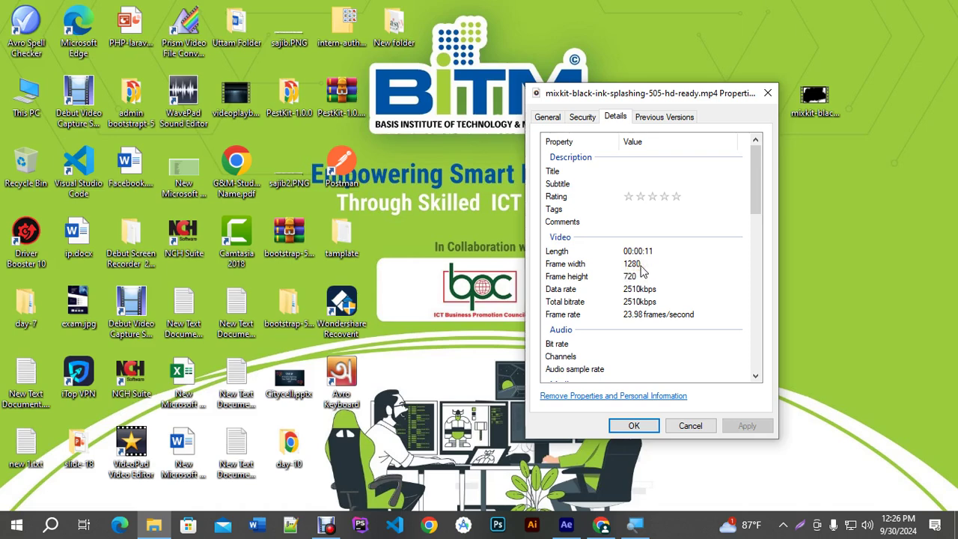
left_click(695, 427)
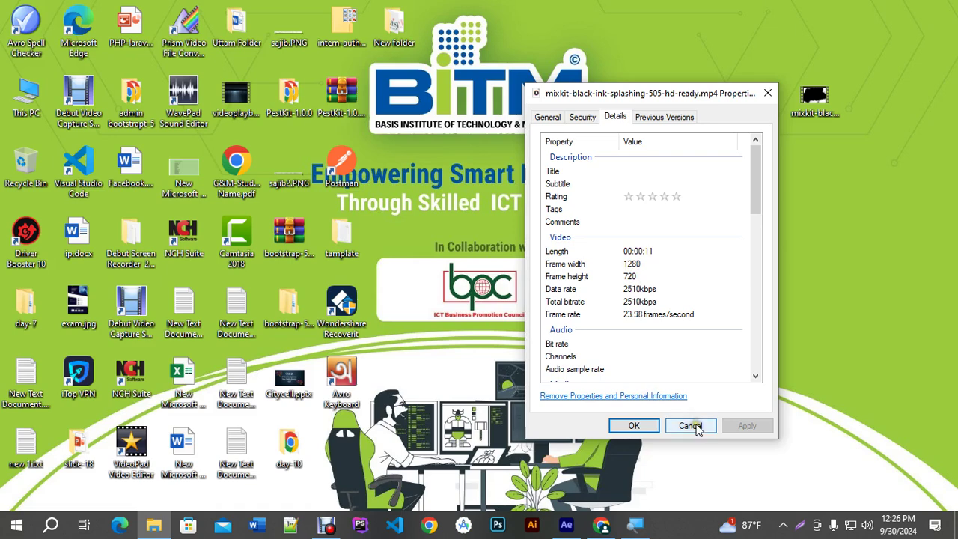
left_click(813, 96)
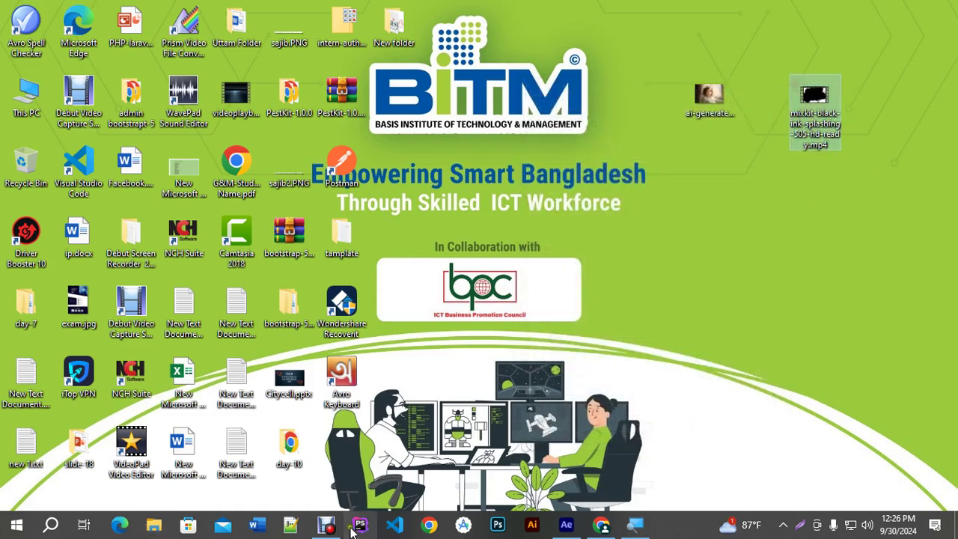
left_click(601, 524)
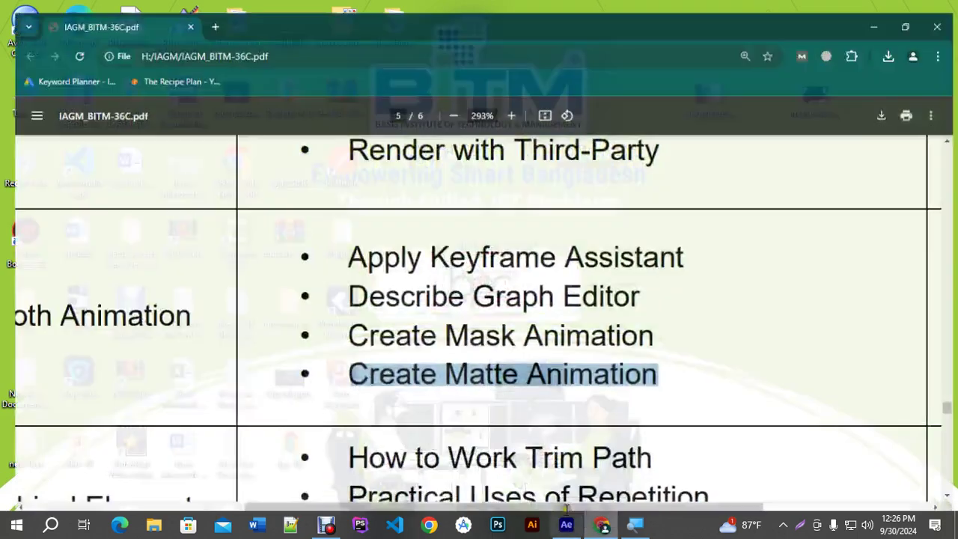
left_click(566, 524)
Create a new composition from the ink-splashing clip and scrub through the spreading ink to 0:00:04:07
left_click(59, 294)
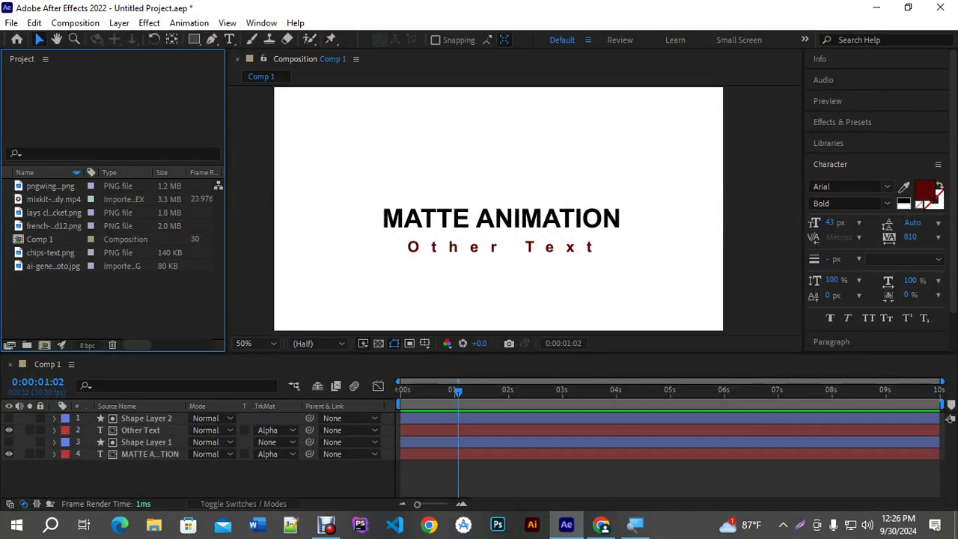
left_click(54, 298)
left_click_drag(31, 202, 44, 346)
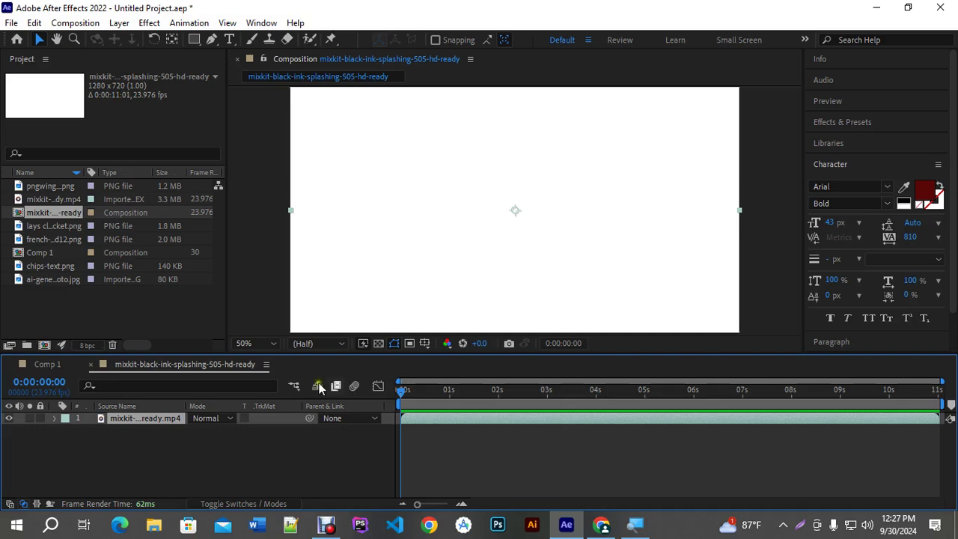
mouse_move(401, 392)
left_mouse_down()
mouse_move(737, 427)
mouse_move(907, 432)
mouse_move(951, 421)
mouse_move(404, 445)
left_mouse_up()
mouse_move(419, 391)
left_mouse_down()
mouse_move(946, 403)
mouse_move(447, 391)
left_mouse_up()
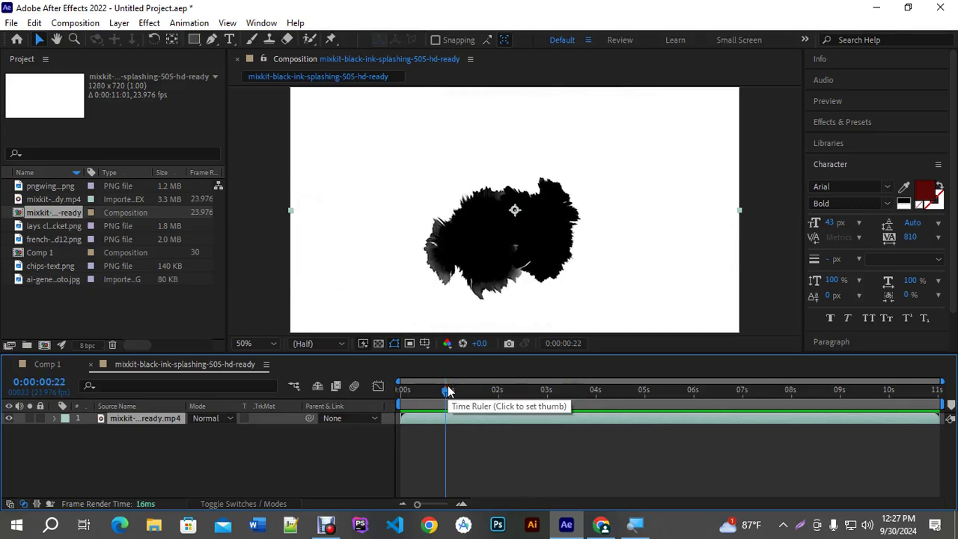
mouse_move(446, 390)
left_mouse_down()
mouse_move(381, 412)
mouse_move(610, 415)
left_mouse_up()
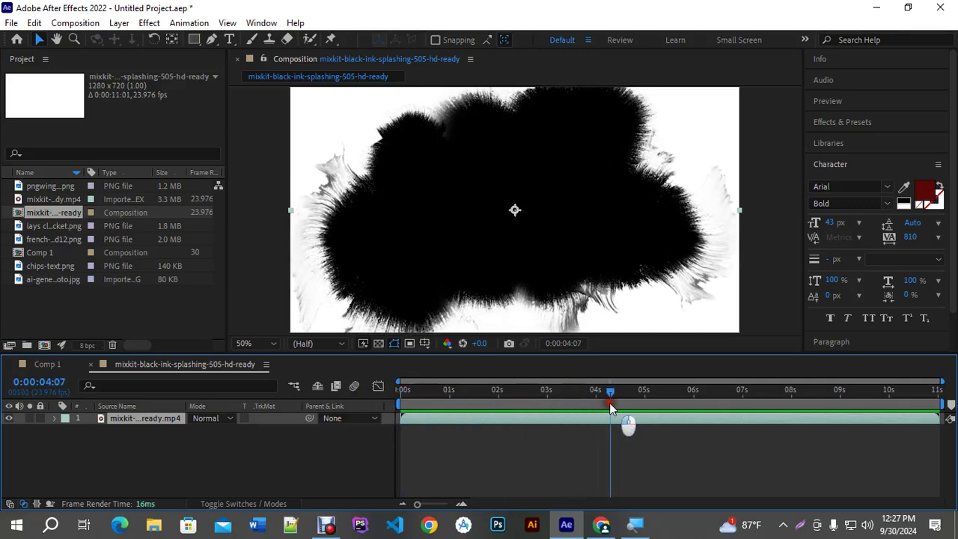
Add the ai-generated girl photo to the ink-splashing composition as a layer above the video
left_click(38, 187)
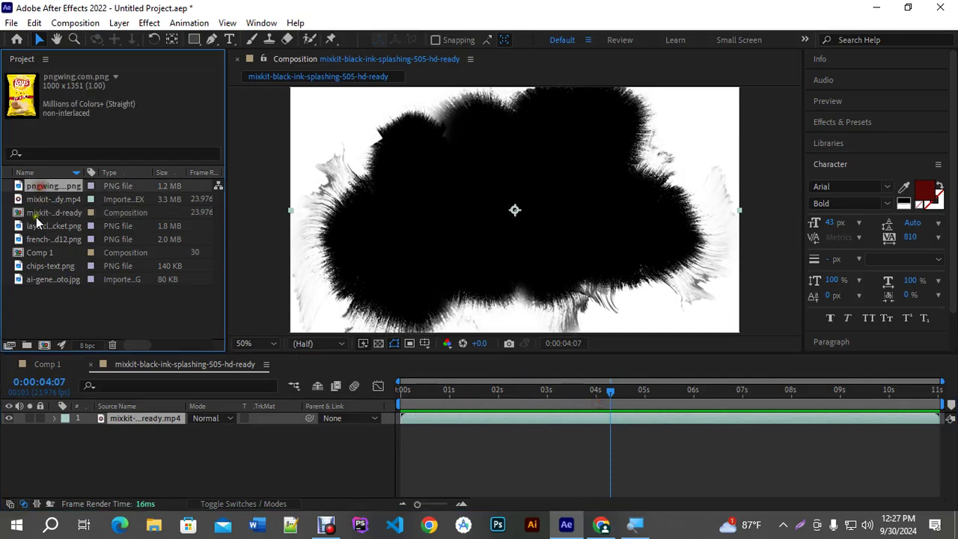
left_click(36, 226)
left_click(41, 267)
left_click_drag(43, 279, 131, 421)
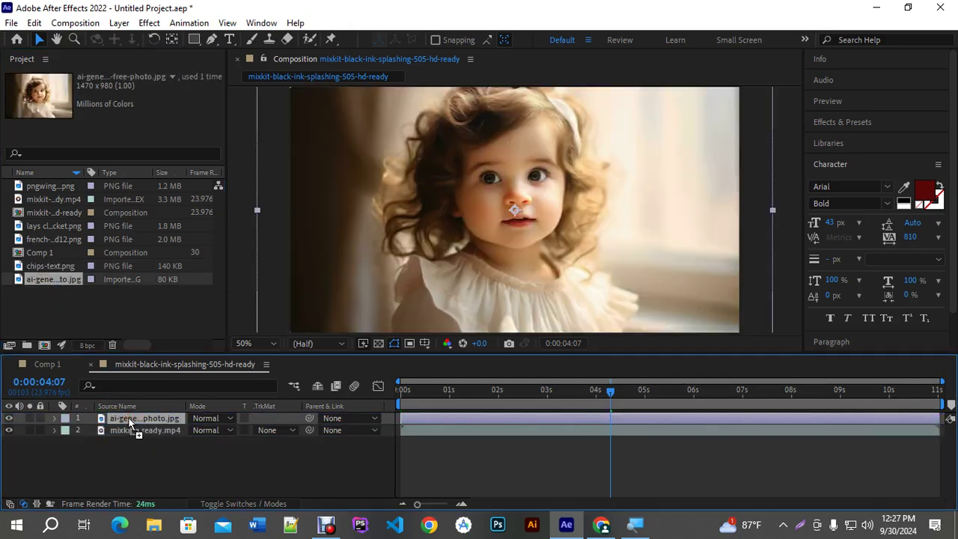
Fit the whole frame in the viewer and scale the photo layer with Fit to Comp
scroll(524, 273, "down", 2)
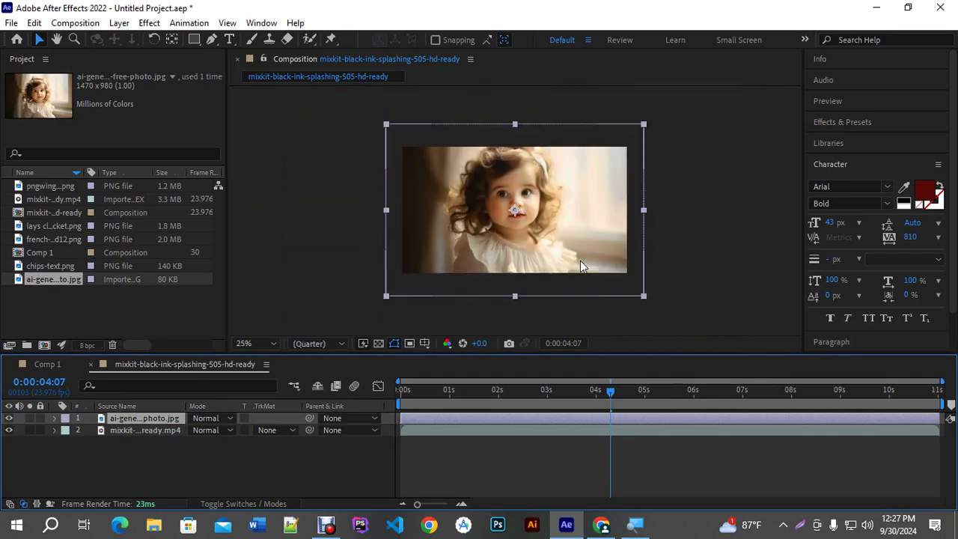
key("period")
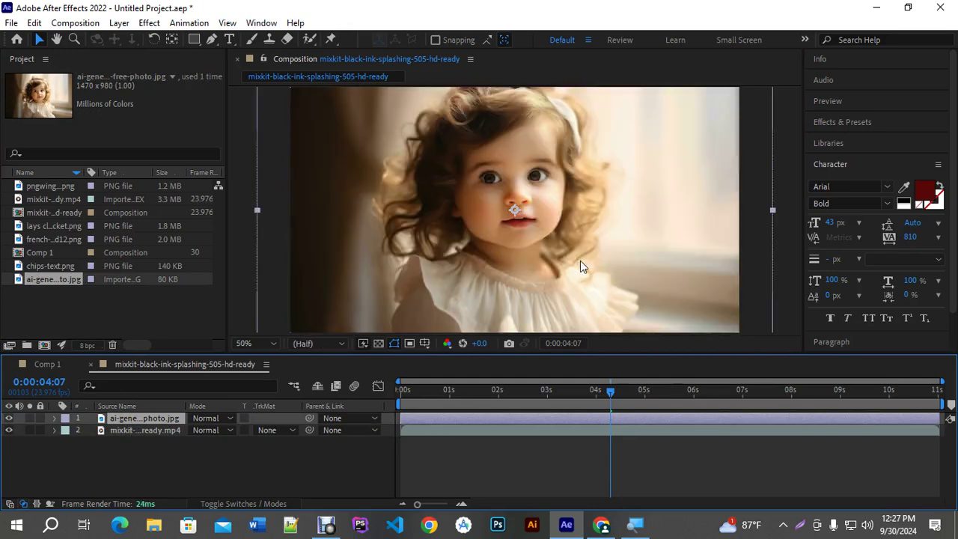
left_click(255, 343)
left_click(253, 95)
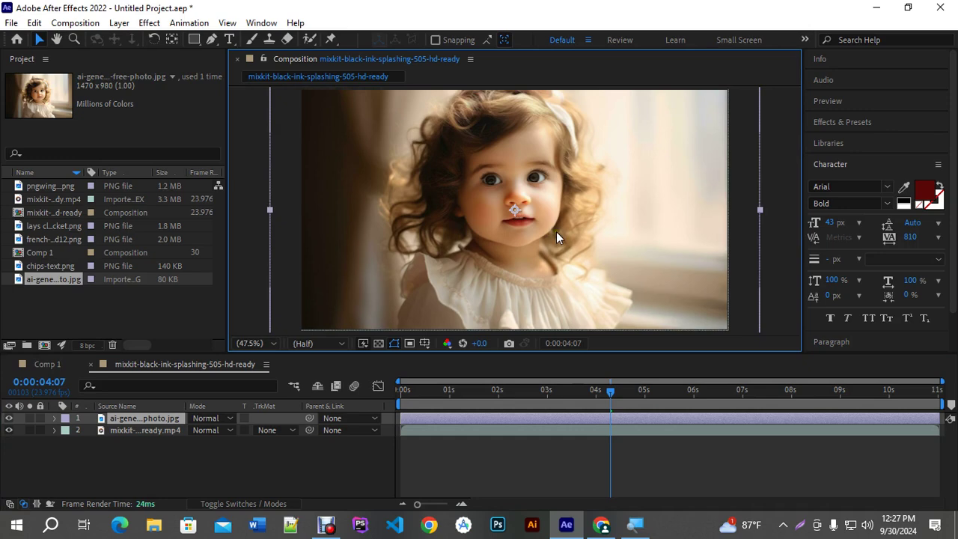
right_click(154, 418)
mouse_move(194, 157)
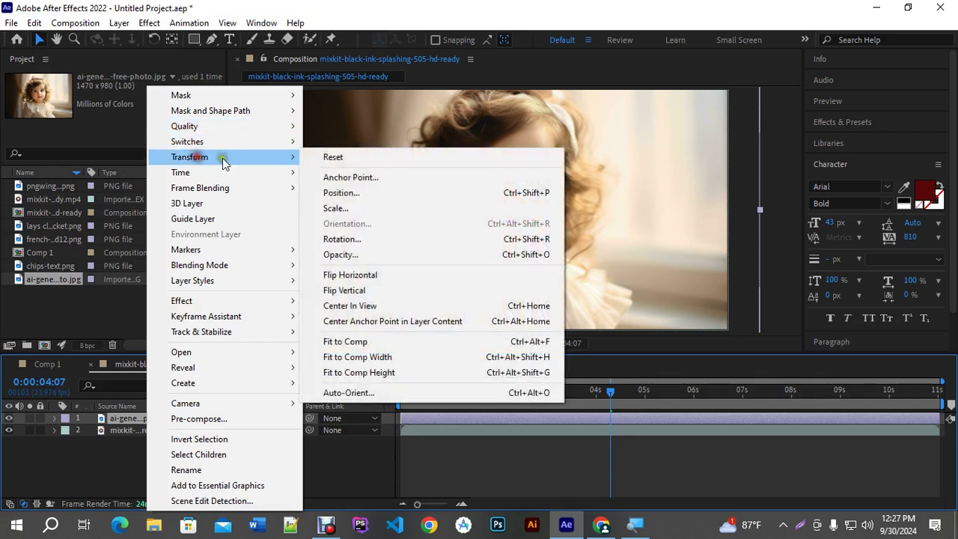
left_click(376, 339)
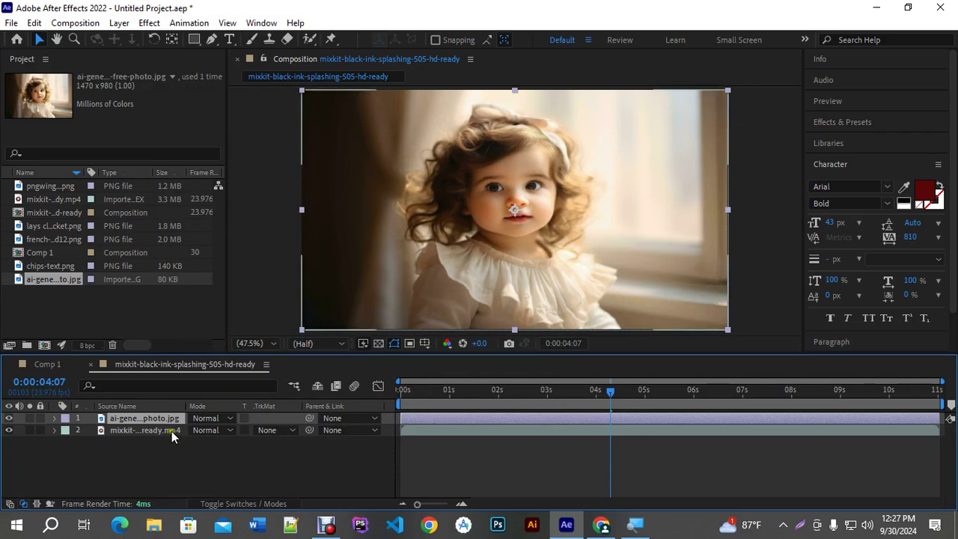
Temporarily hide the photo layer to preview the ink clip from the first frame to 0:00:02:02, and restore the photo's visibility
left_click(137, 434)
left_click_drag(610, 392, 395, 410)
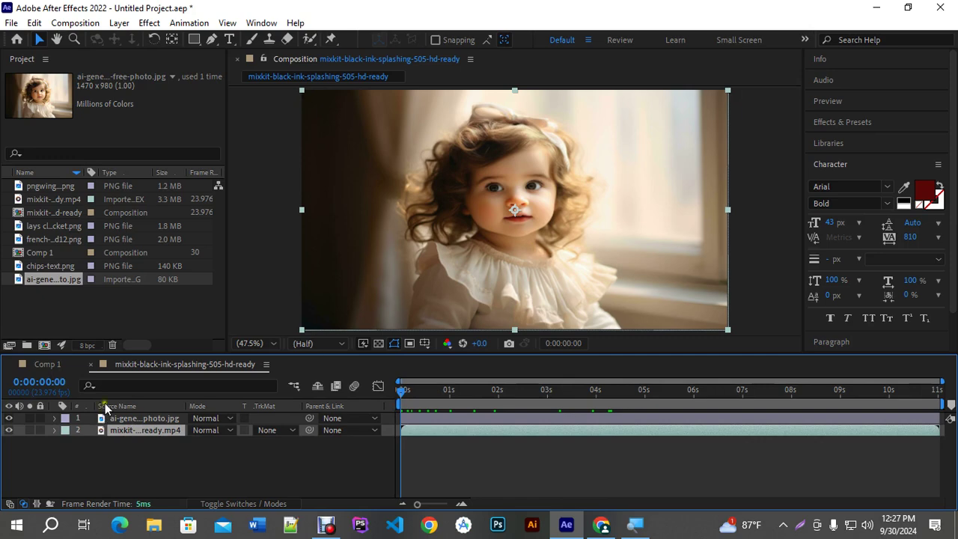
left_click(9, 419)
key("space")
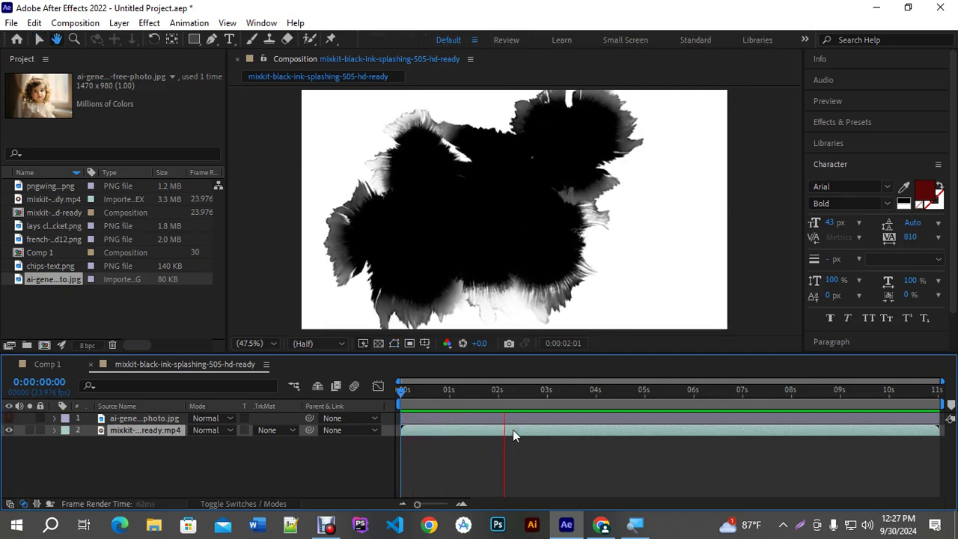
key("space")
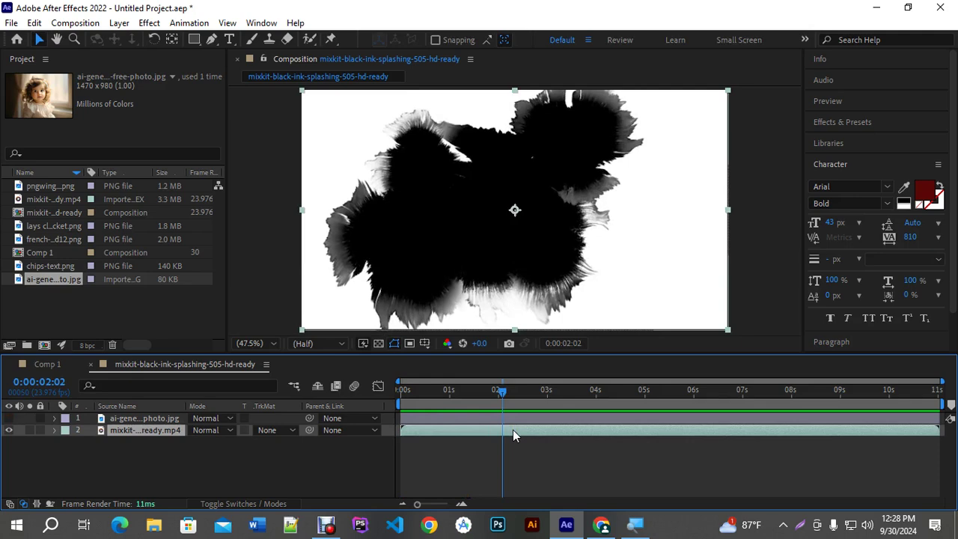
left_click(9, 419)
Place the photo layer beneath the ink clip and set its track matte to Luma Inverted Matte using that clip
mouse_move(143, 419)
left_mouse_down()
mouse_move(154, 468)
mouse_move(135, 451)
left_mouse_up()
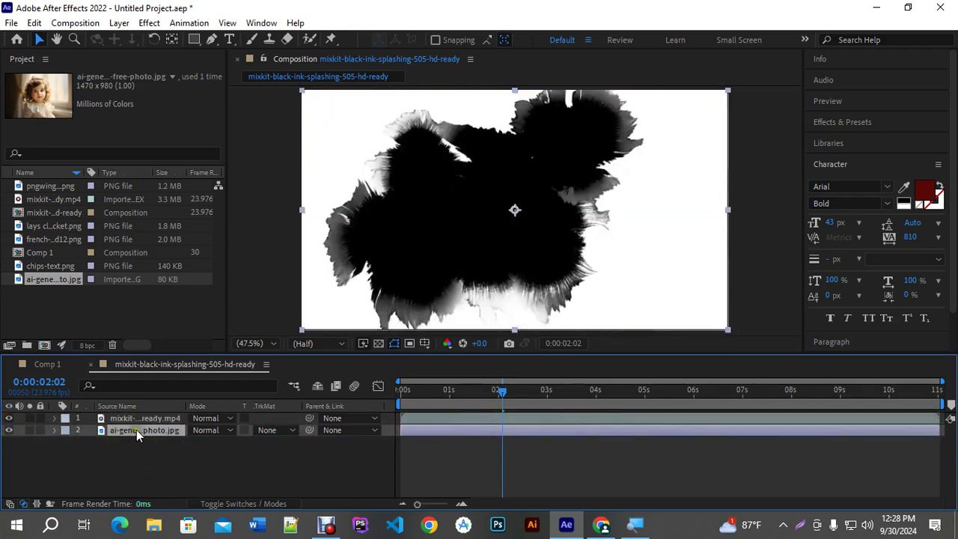
left_click(289, 429)
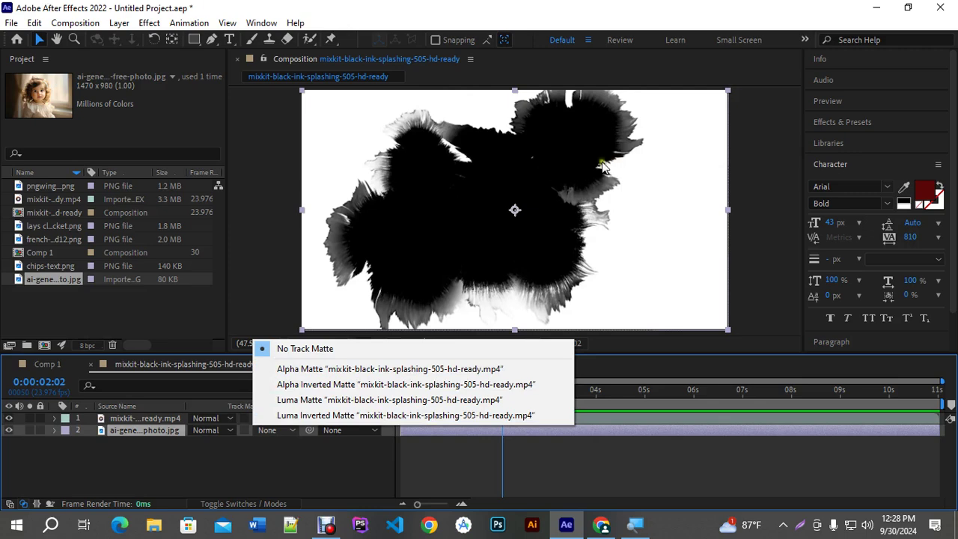
left_click(569, 22)
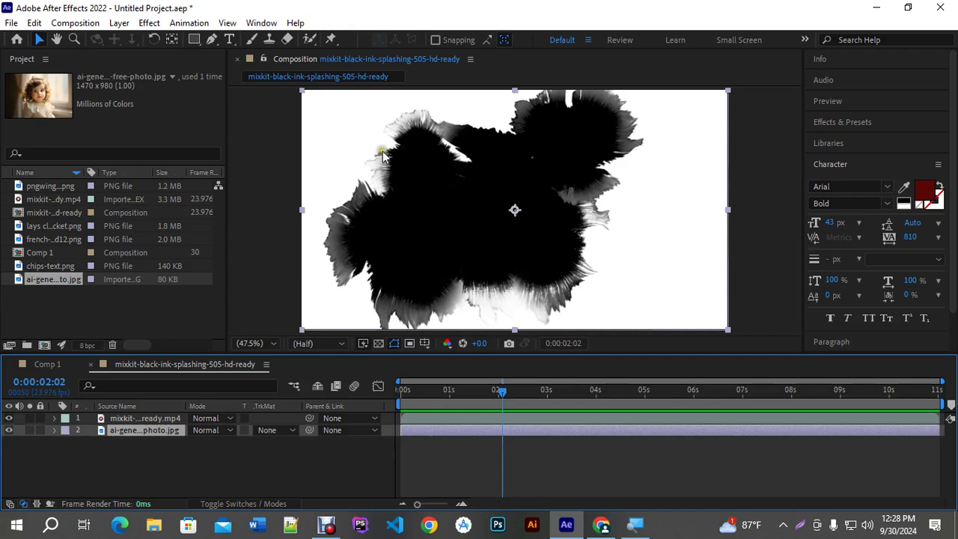
left_click(271, 431)
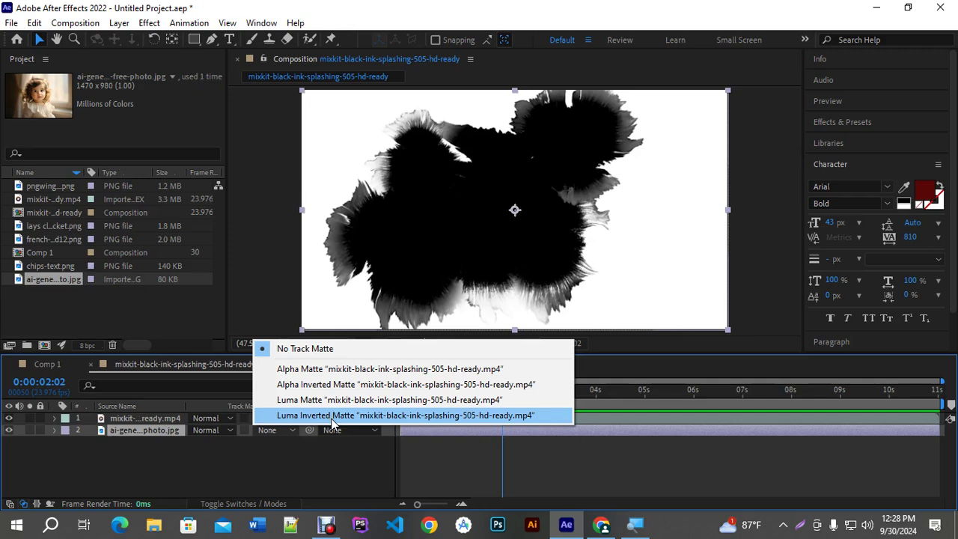
left_click(302, 417)
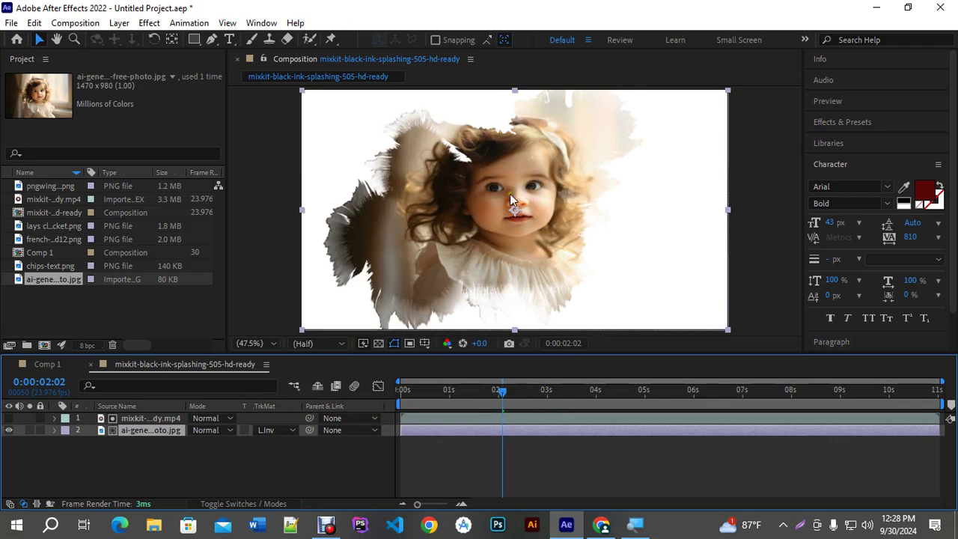
Switch the photo layer's track matte to Luma Matte for comparison and restore Luma Inverted Matte
left_click(276, 430)
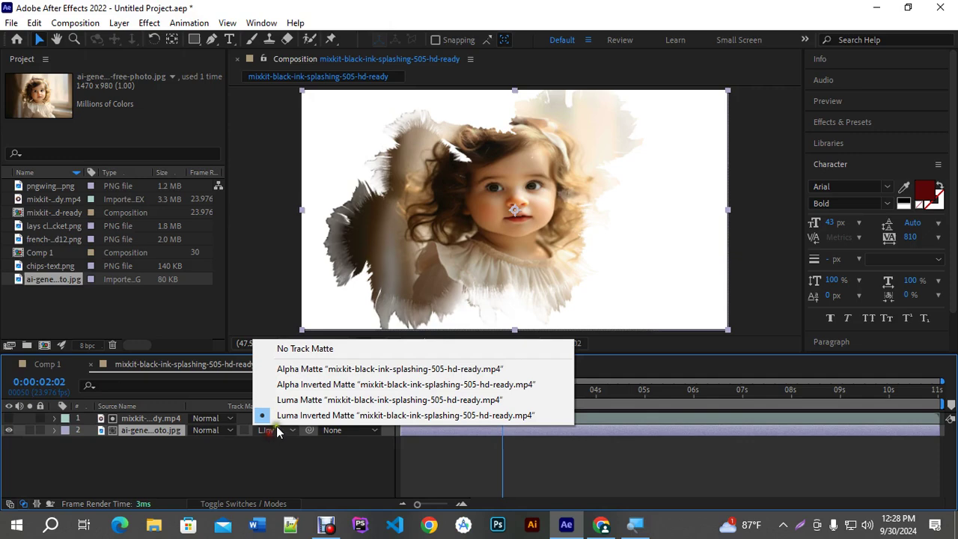
left_click(293, 400)
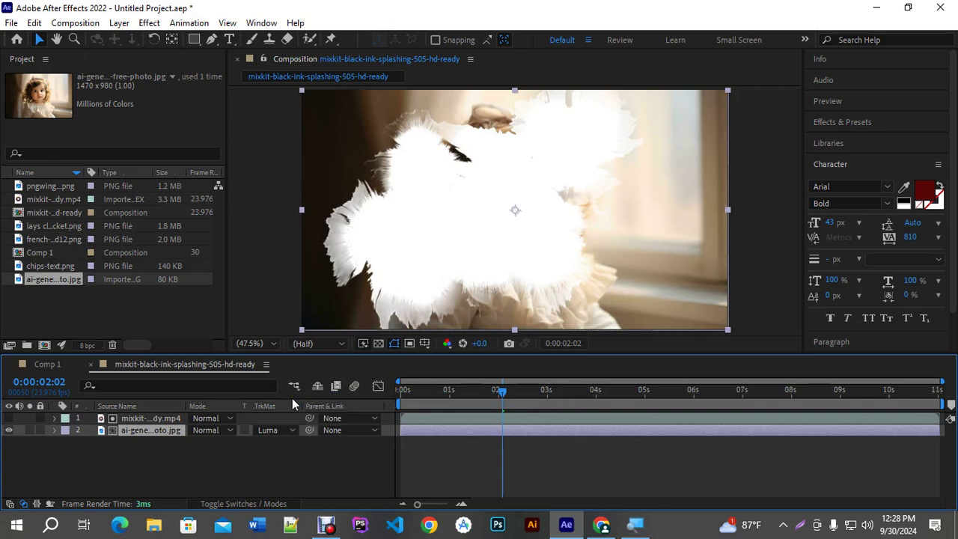
left_click(275, 430)
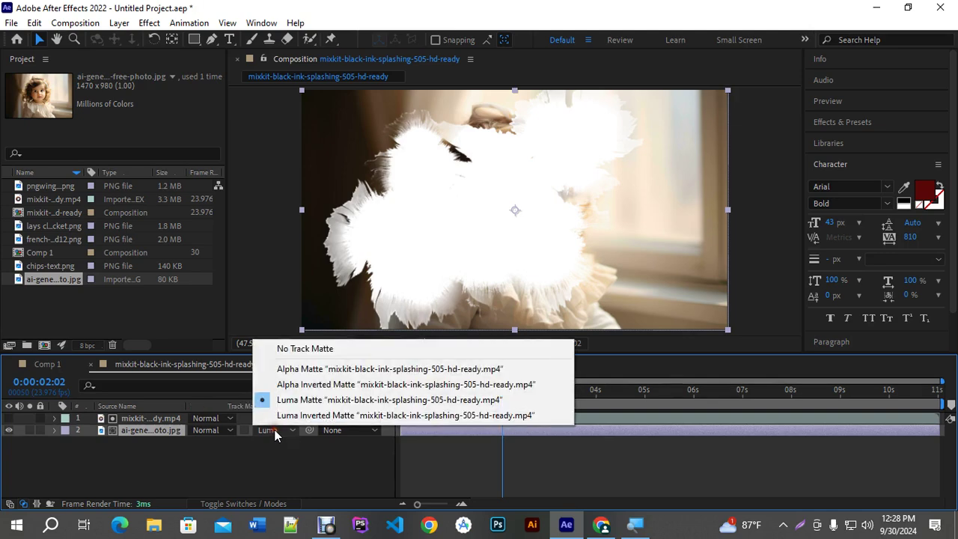
left_click(323, 416)
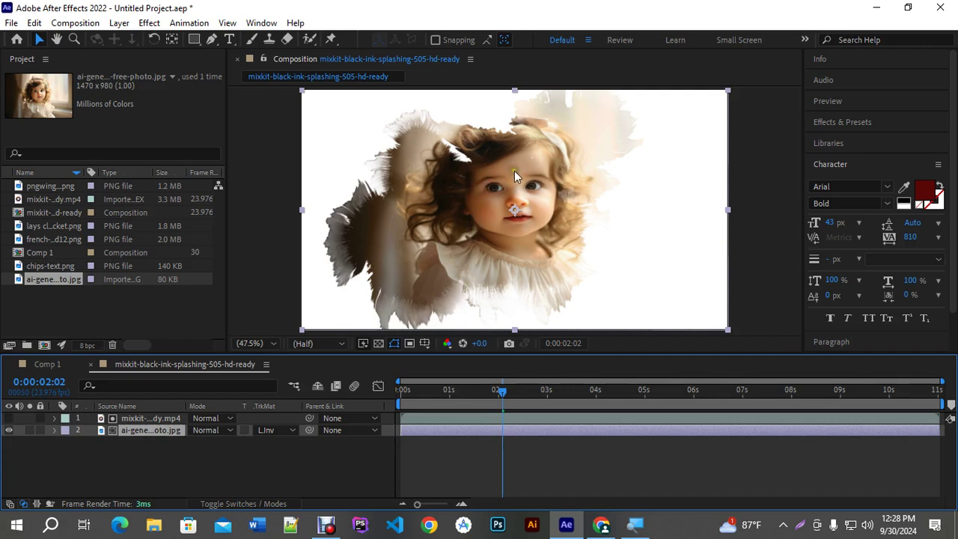
left_click(267, 430)
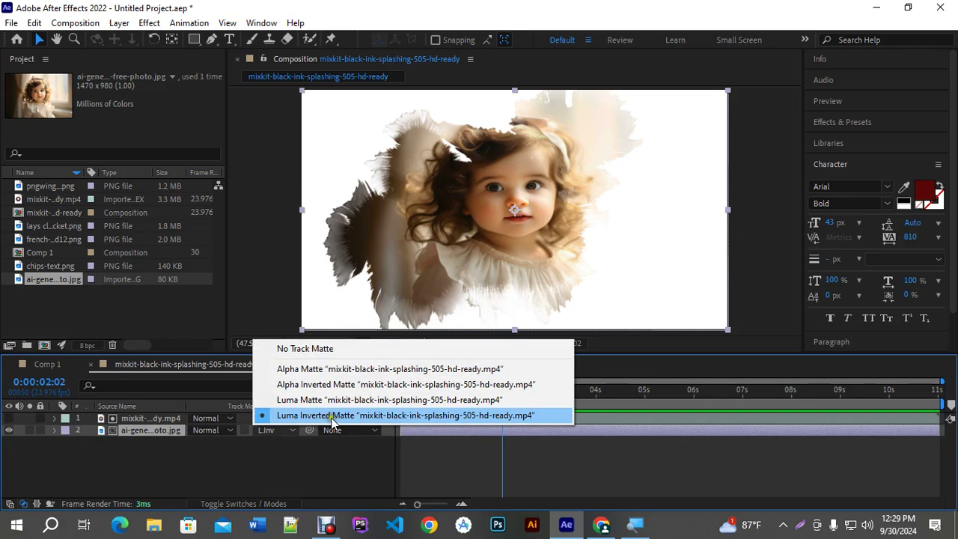
left_click(529, 452)
Preview the ink-splash photo reveal from the first frame to about 0:00:04:02
left_click_drag(500, 391, 142, 408)
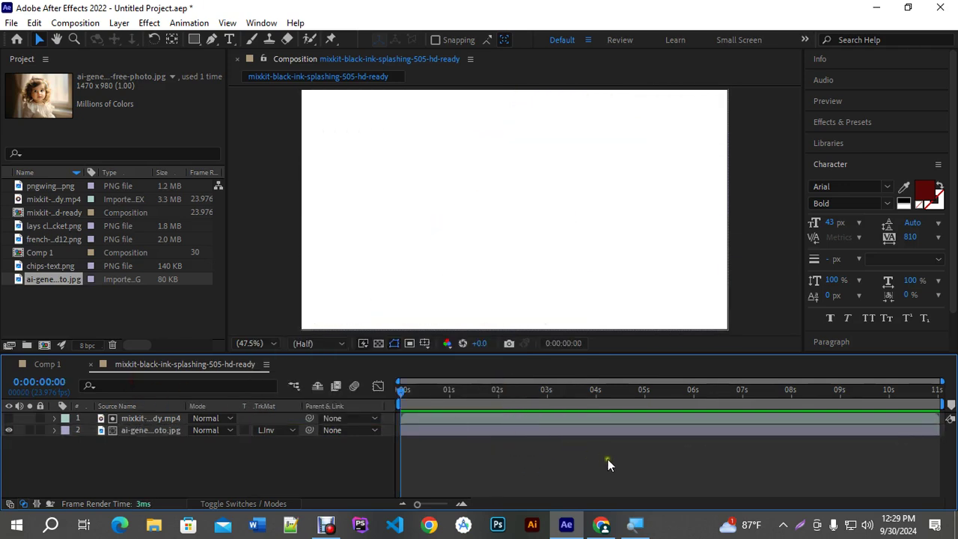
key("space")
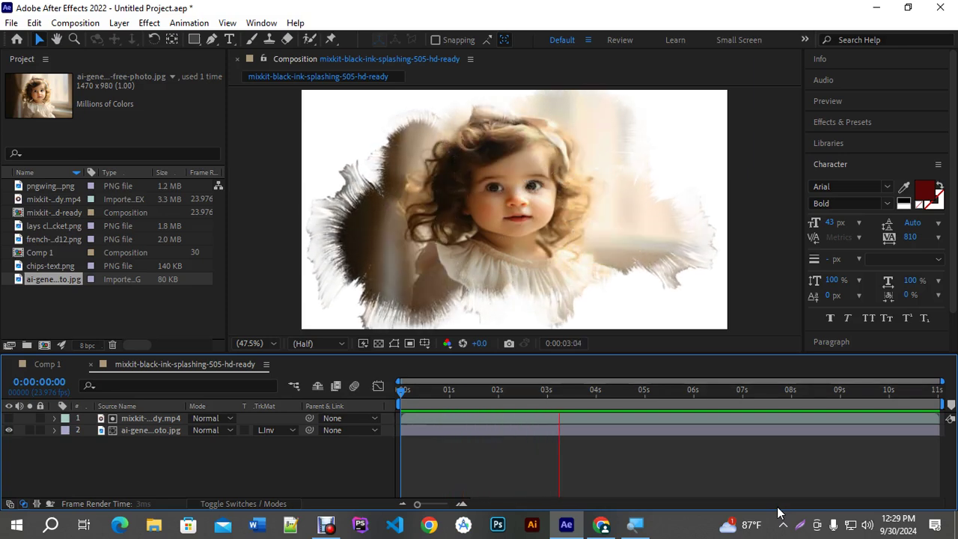
key("space")
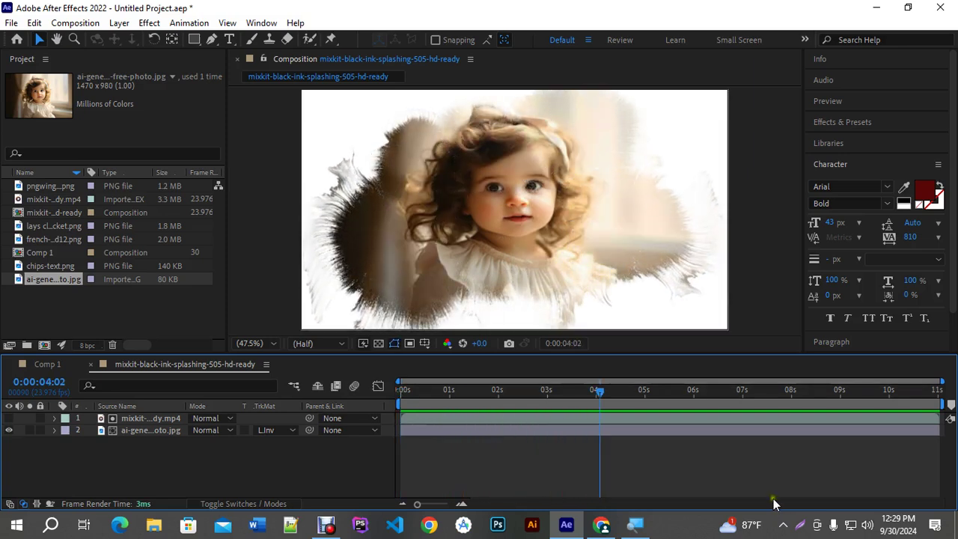
Add Scale keyframes to the photo layer at the first frame and at 0:00:11:00, keeping the current scale
left_click_drag(601, 391, 382, 397)
left_click(139, 432)
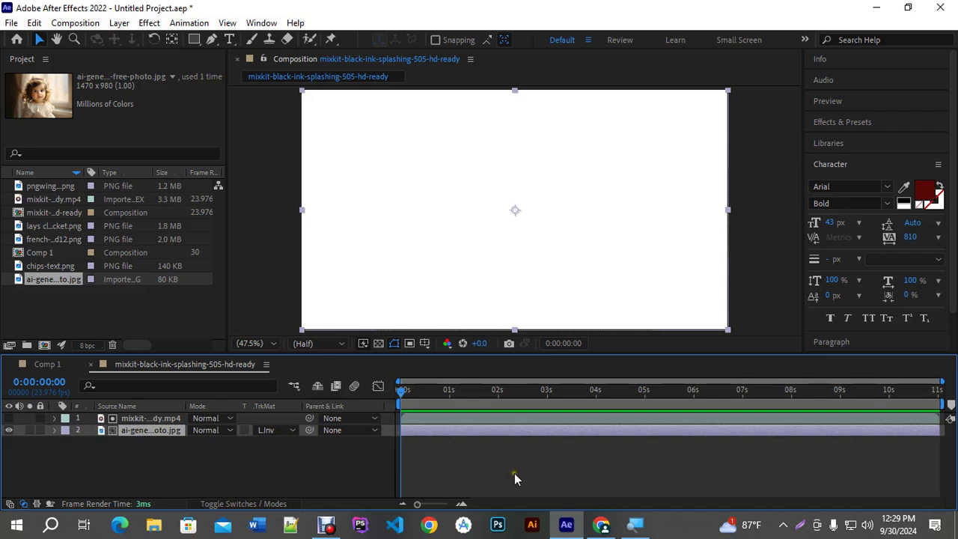
key("s")
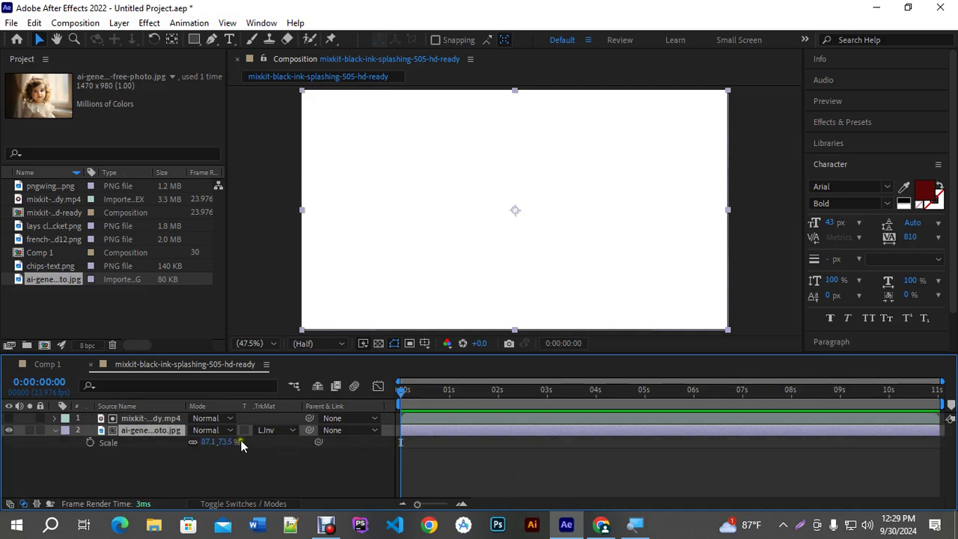
left_click(91, 443)
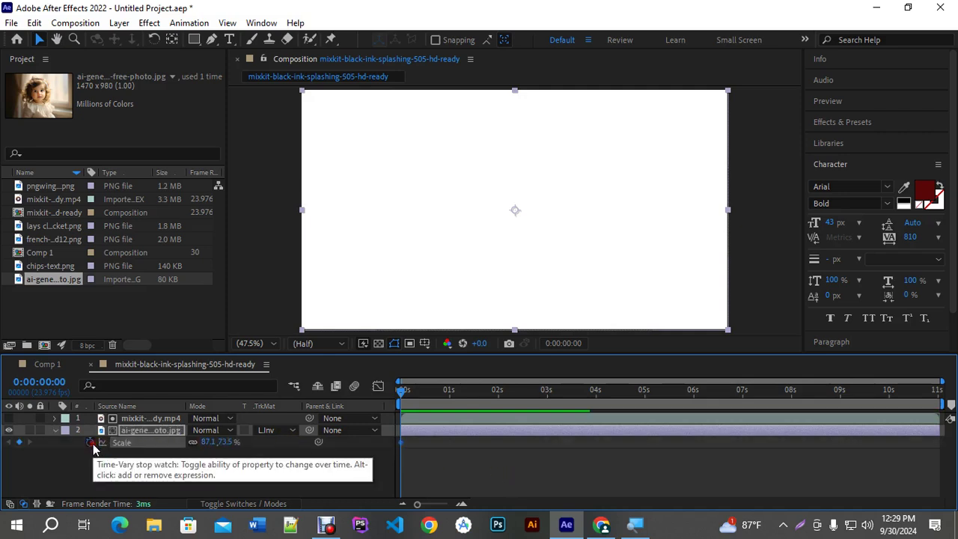
left_click(408, 390)
left_click_drag(421, 397, 941, 414)
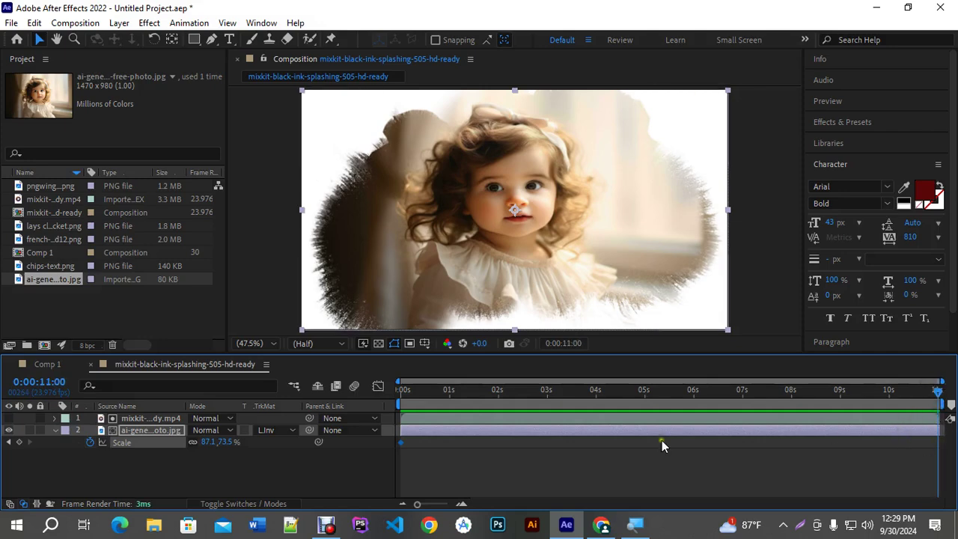
left_click(19, 442)
Set the photo layer's Scale to 120% at the first-frame keyframe, with proportions linked
left_click_drag(940, 390, 382, 387)
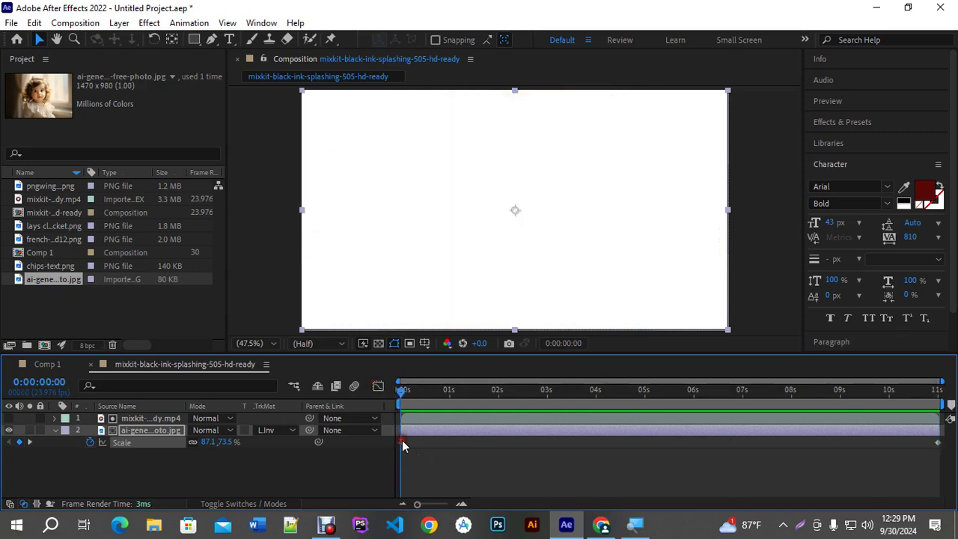
left_click(209, 441)
type("120")
key("Return")
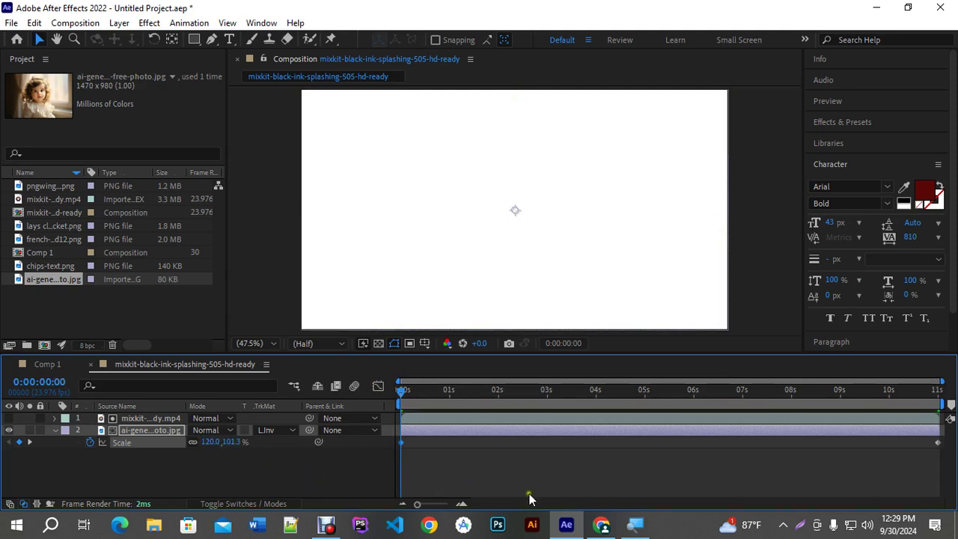
Play the photo reveal with its scale animation twice from the first frame, stopping the second playback at 0:00:07:21
key("space")
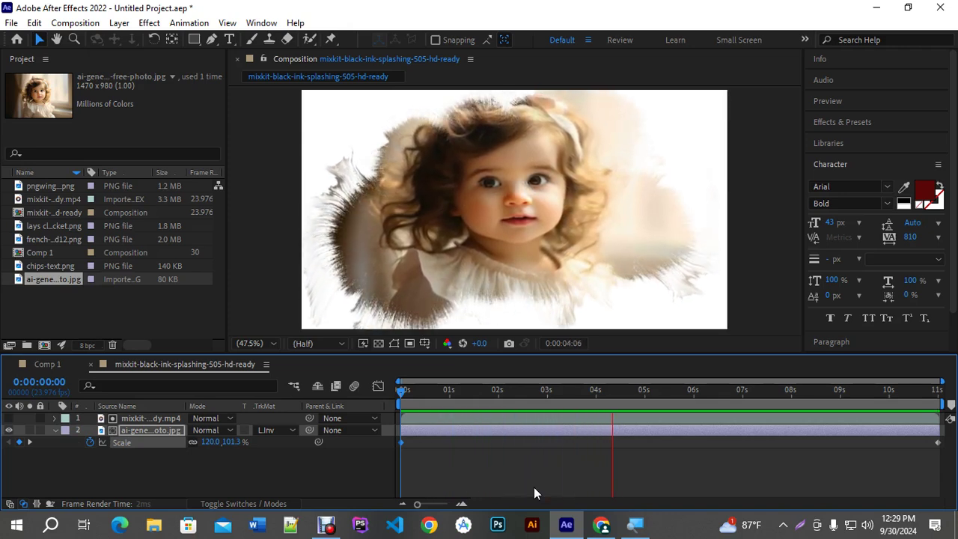
key("space")
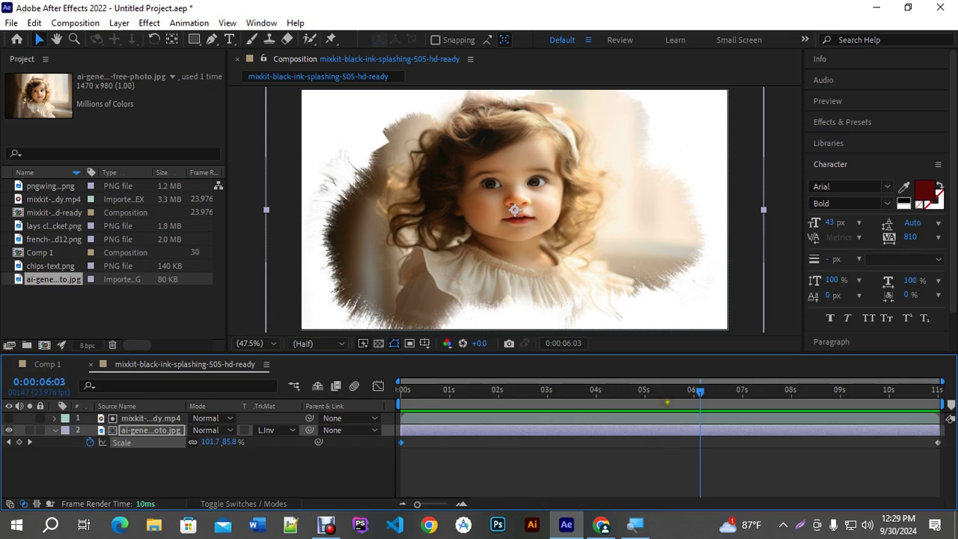
left_click_drag(699, 390, 401, 391)
key("space")
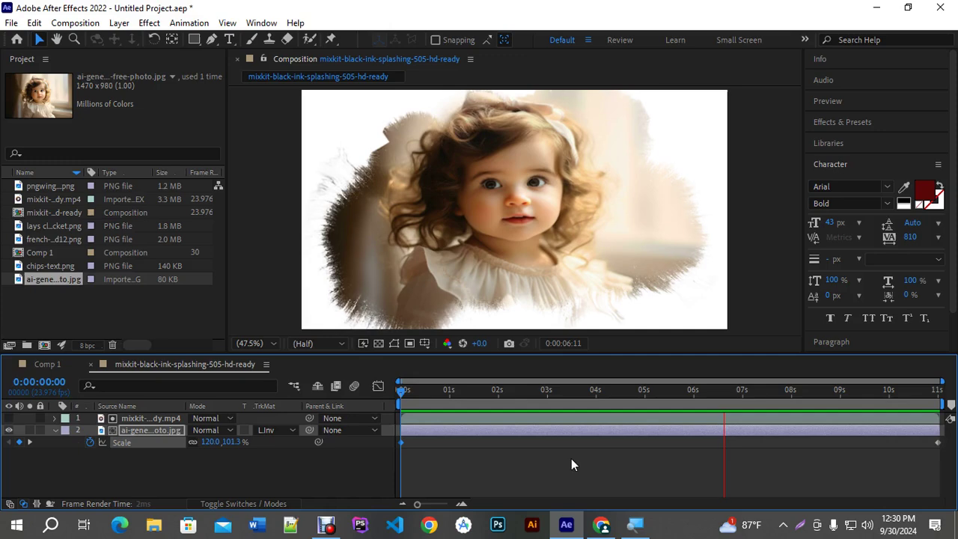
key("space")
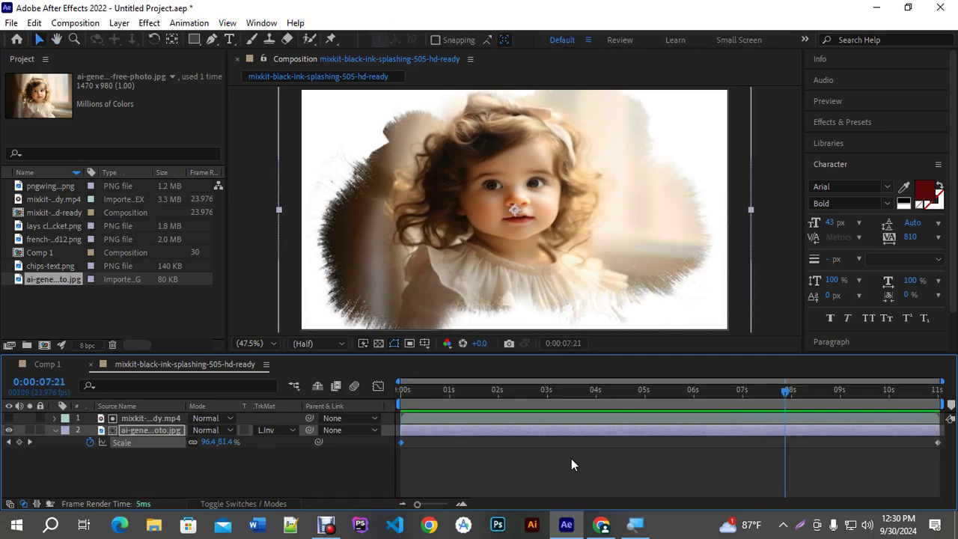